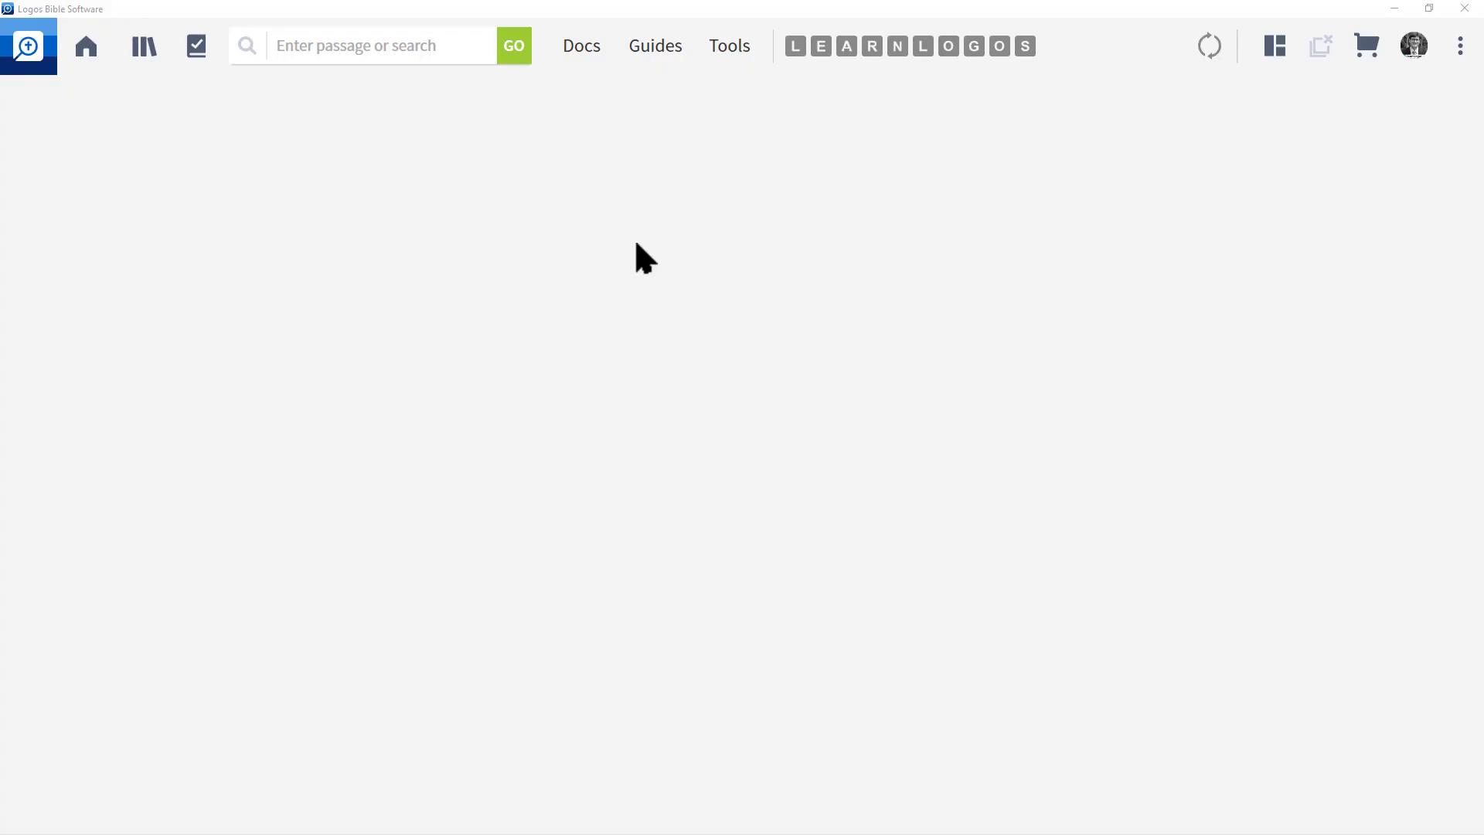
Create a new blank Canvas document, Untitled Canvas (2), by searching the Tools list for 'canvas'.
{"action": "left_click", "coordinate": [731, 48]}
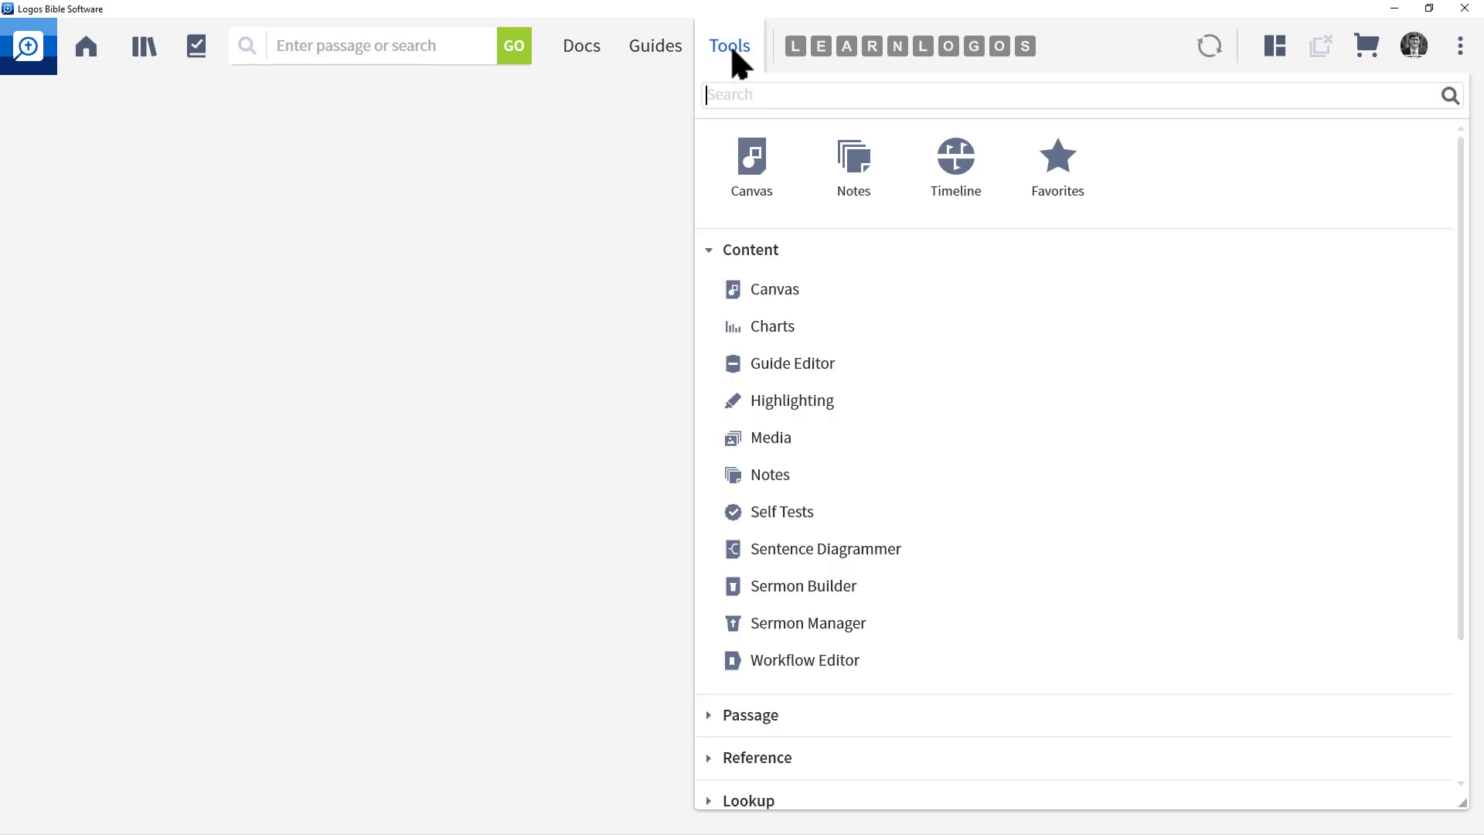
{"action": "type", "text": "canvas"}
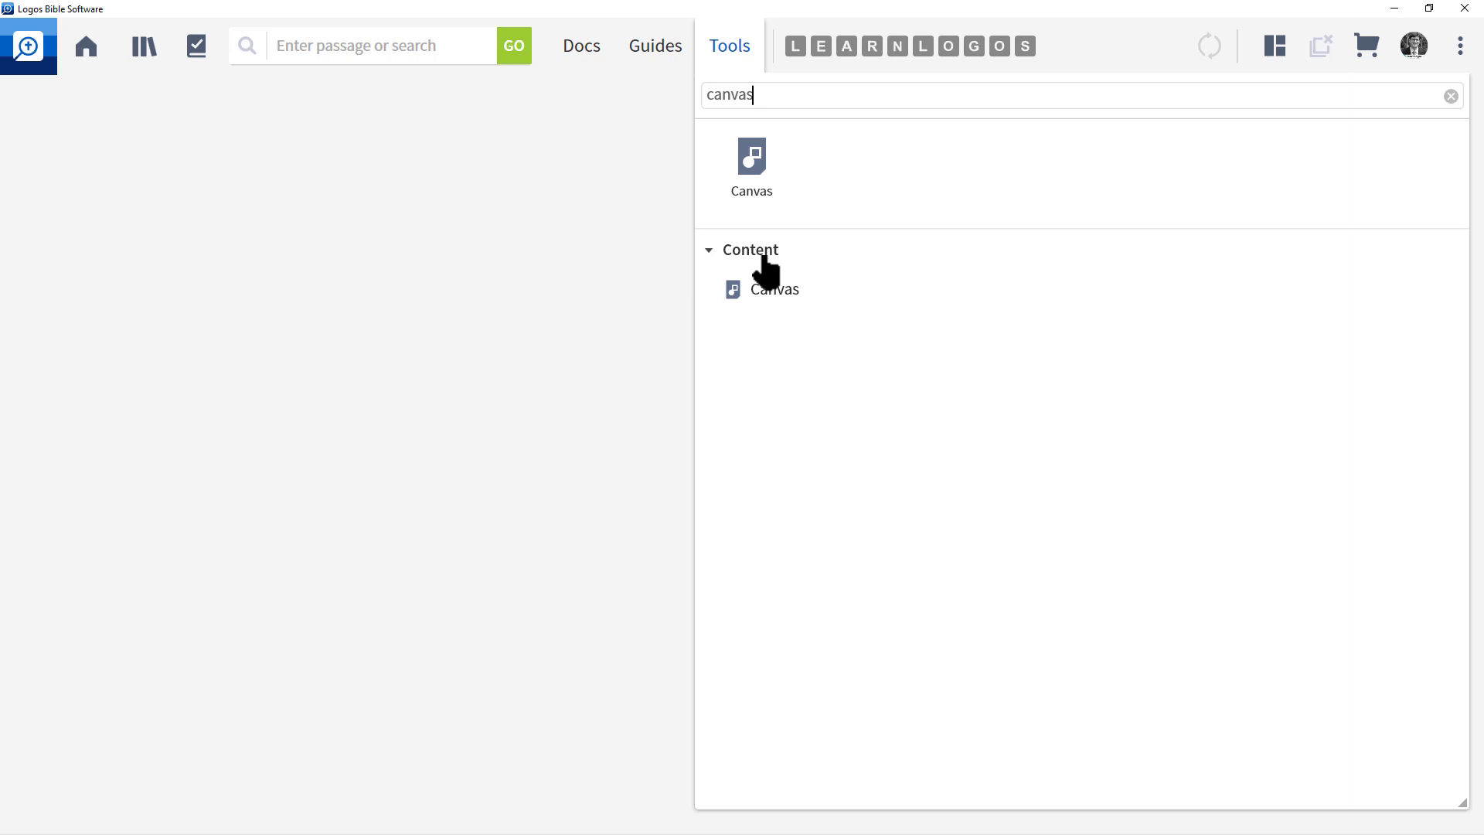
{"action": "left_click", "coordinate": [782, 293]}
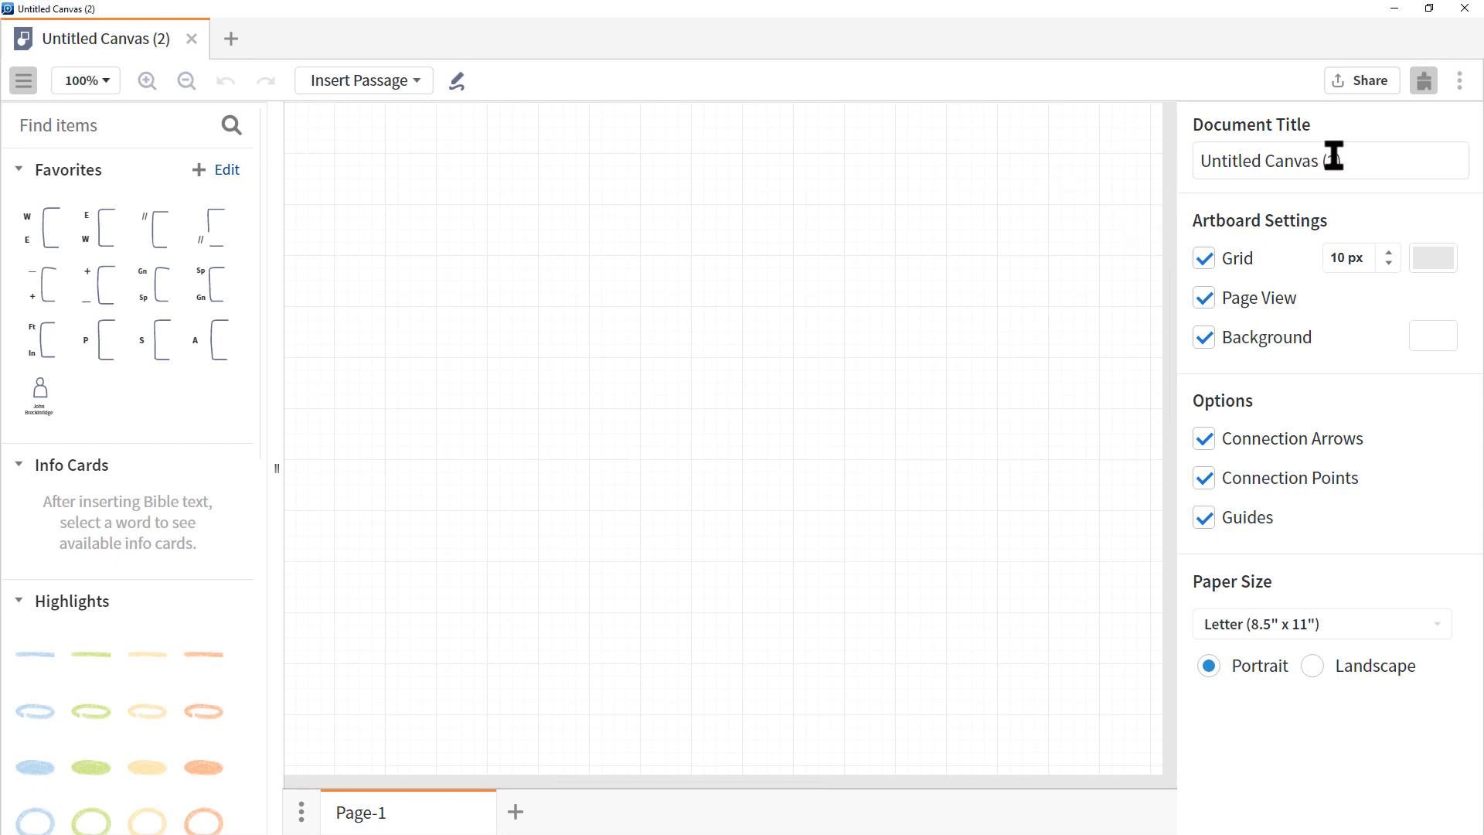
Replace the canvas document title 'Untitled Canvas (2)' with 'My First Canvas'.
{"action": "left_click_drag", "start_coordinate": [1374, 161], "coordinate": [1124, 161]}
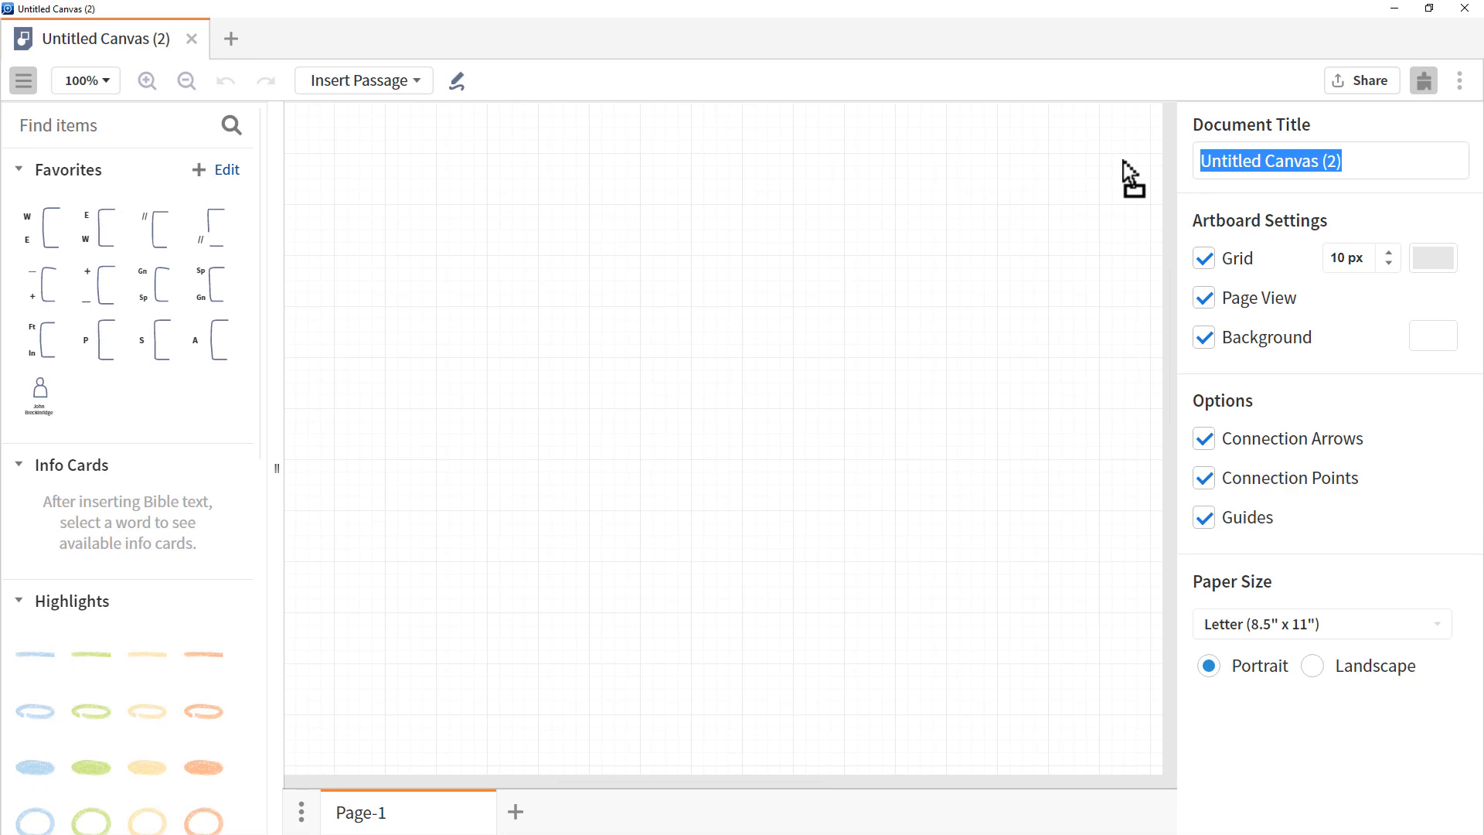
{"action": "type", "text": "My First Canvas"}
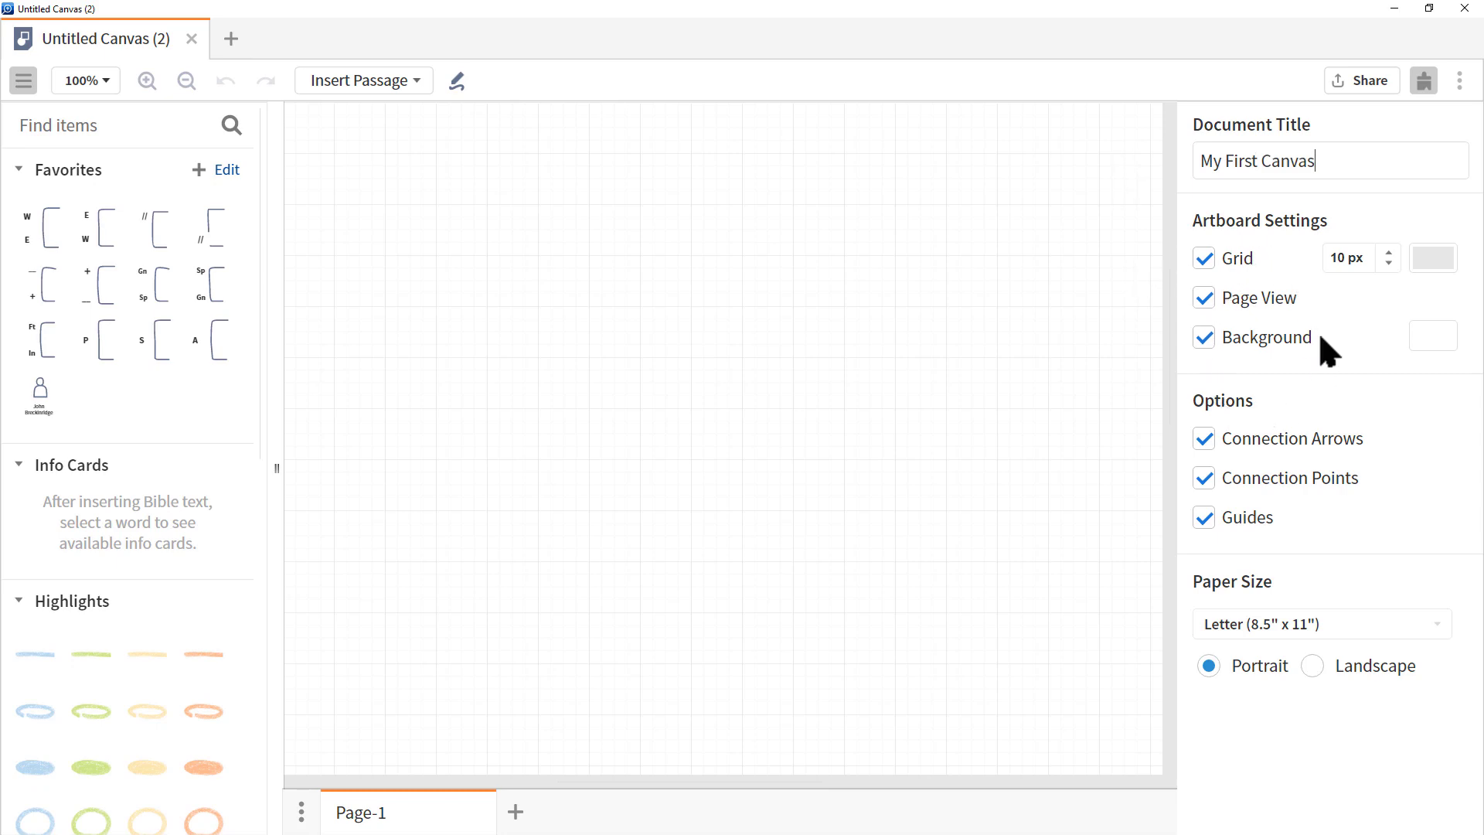
Toggle the canvas grid off and back on, and zoom the page out to 50%.
{"action": "left_click", "coordinate": [1211, 259]}
{"action": "left_click", "coordinate": [1211, 265]}
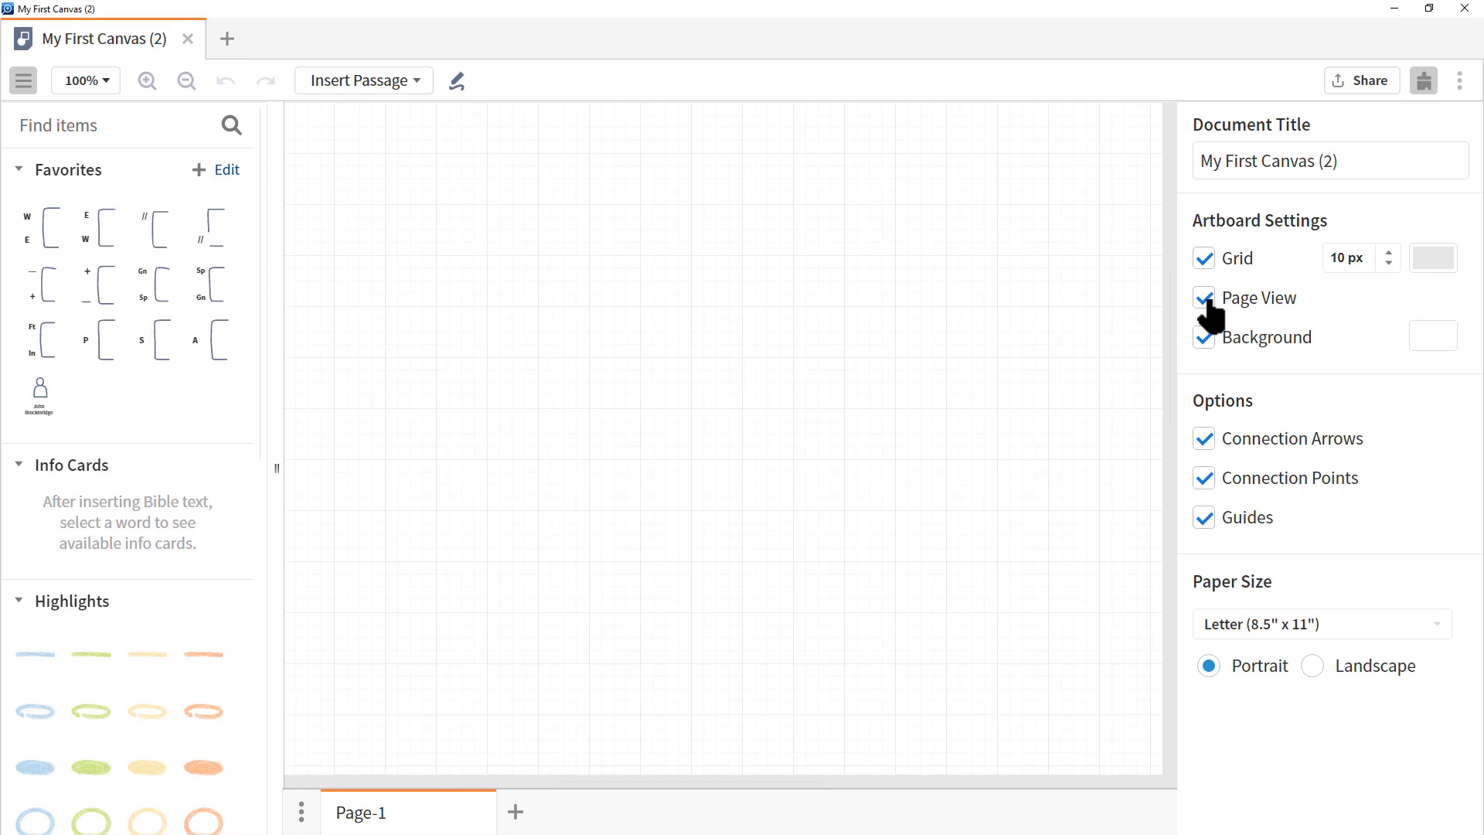
{"action": "left_click", "coordinate": [185, 80]}
{"action": "left_click", "coordinate": [186, 81]}
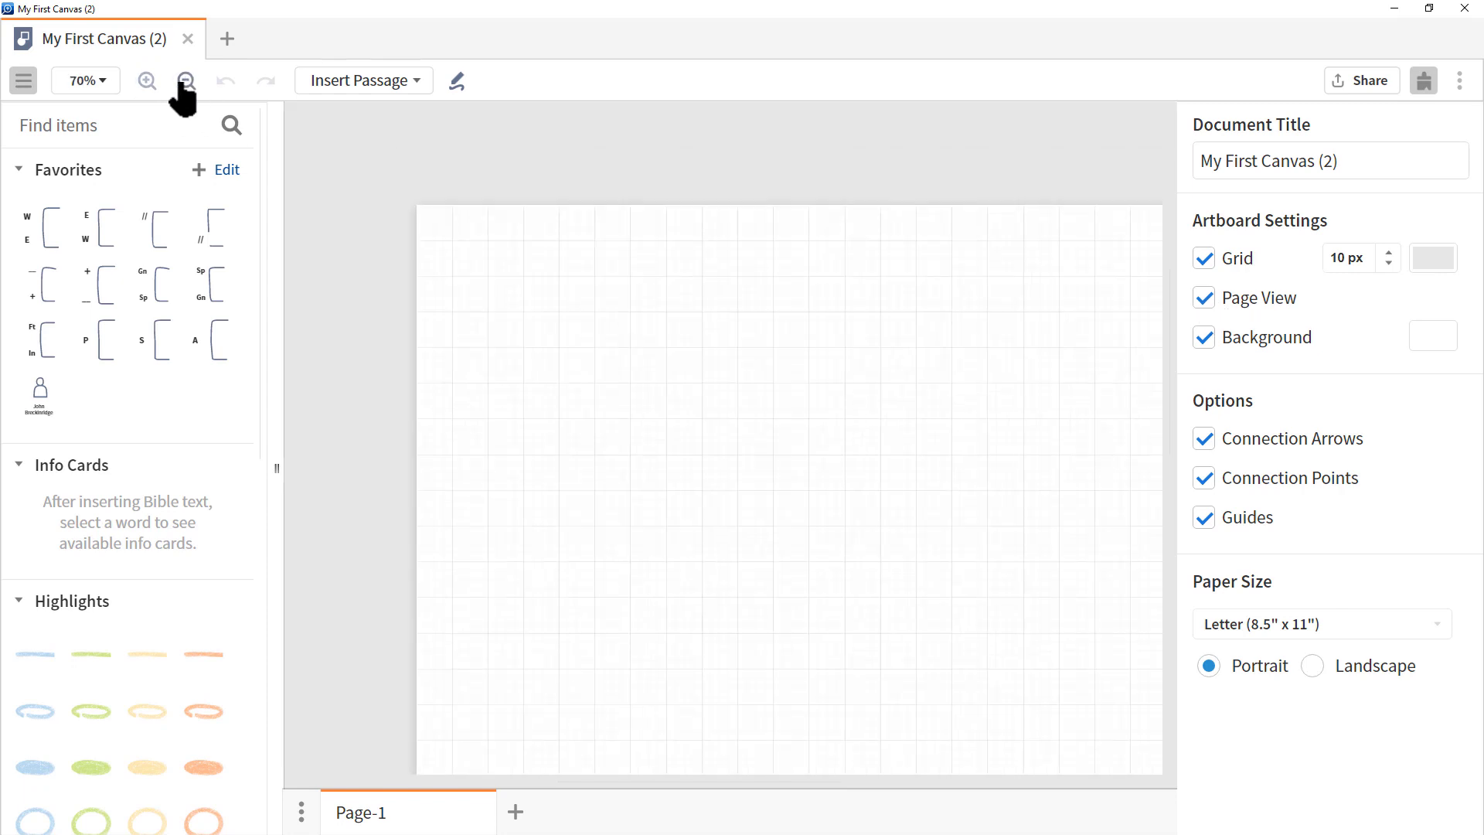
{"action": "left_click", "coordinate": [184, 81]}
{"action": "left_click", "coordinate": [183, 80]}
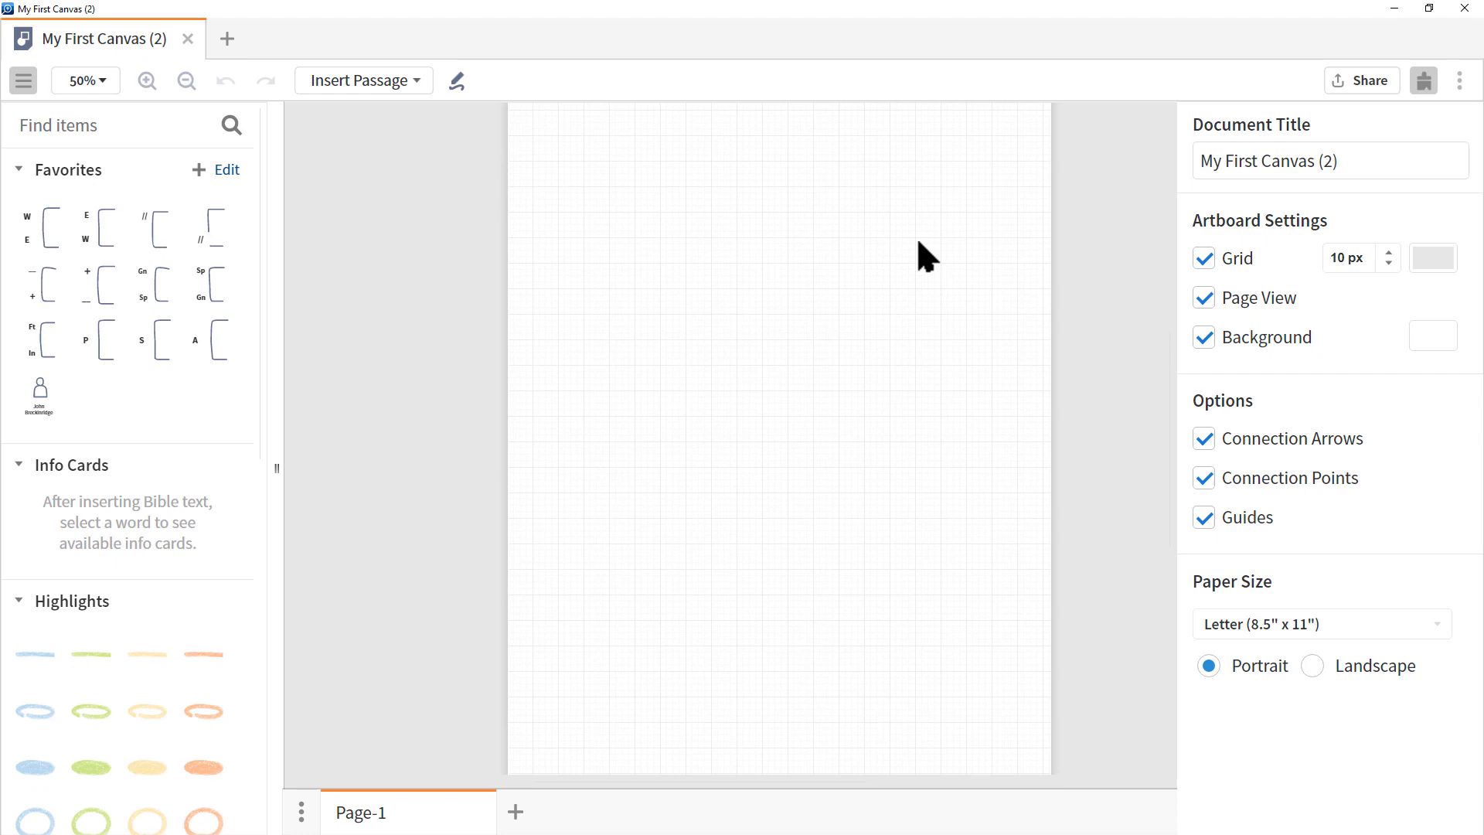
Toggle Page View off and back on, and keep Letter as the paper size.
{"action": "left_click", "coordinate": [1204, 299]}
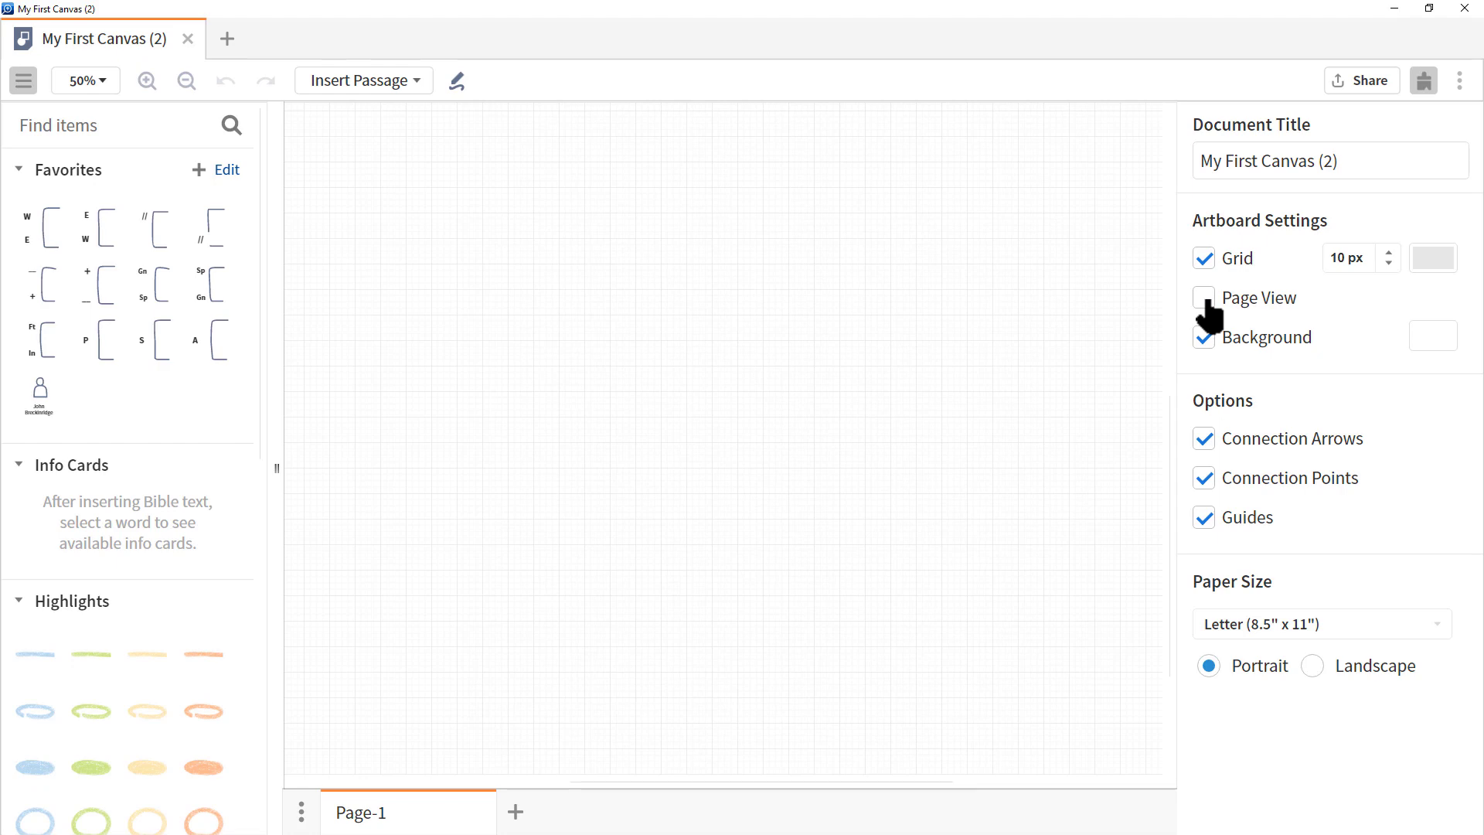
{"action": "left_click", "coordinate": [1208, 307]}
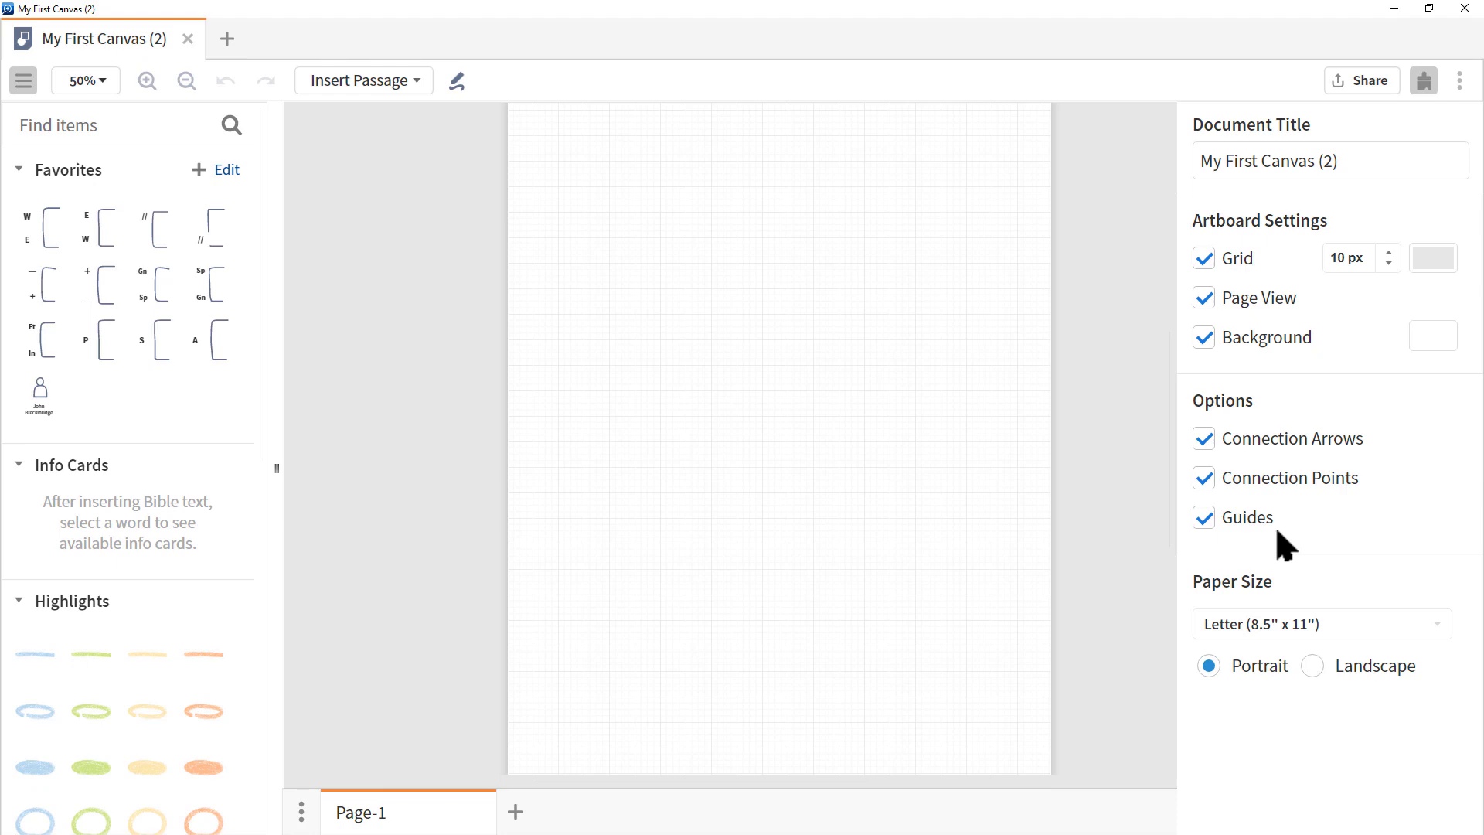
{"action": "left_click", "coordinate": [1291, 623]}
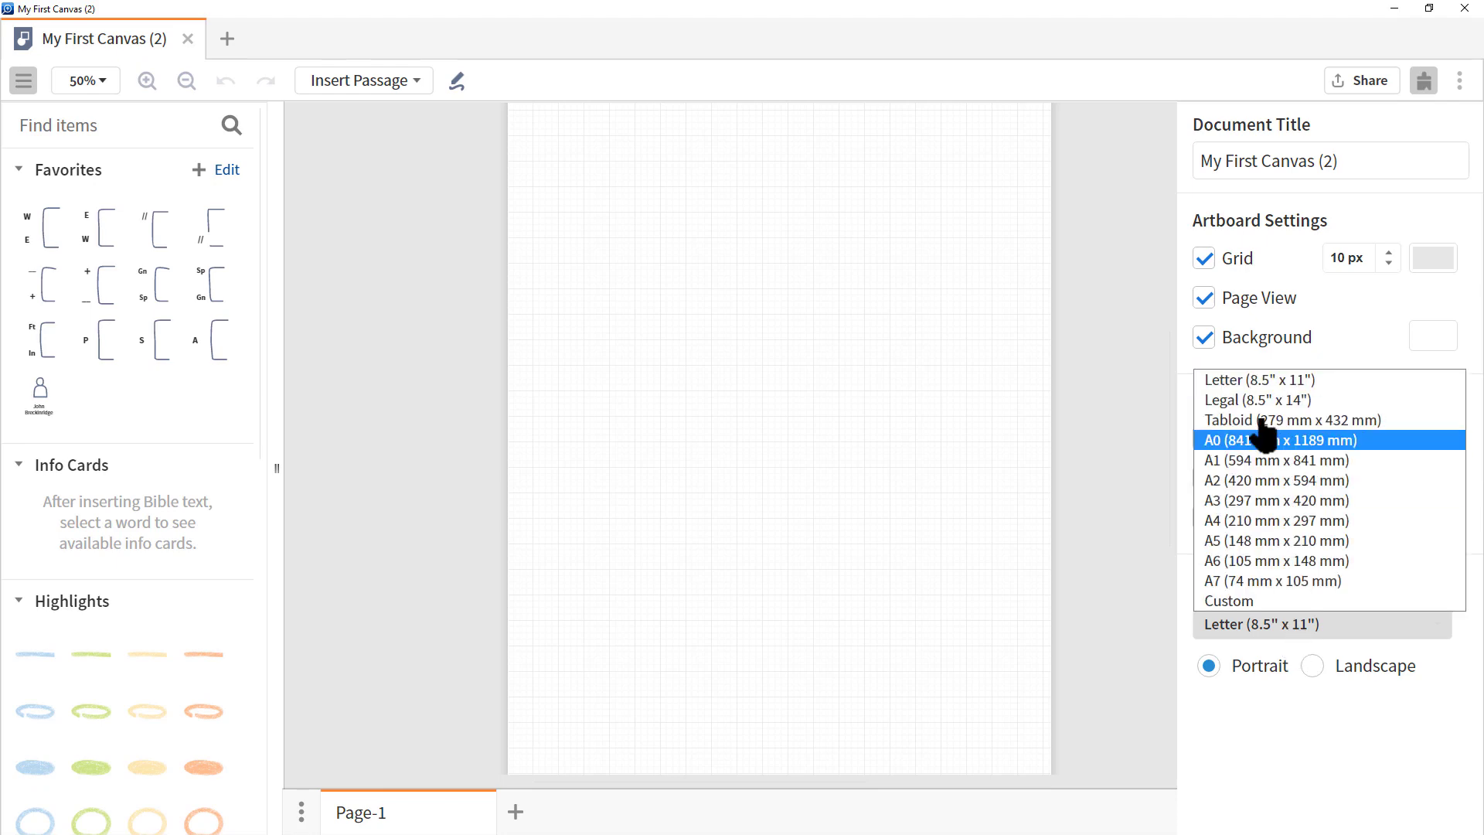
{"action": "left_click", "coordinate": [1306, 381]}
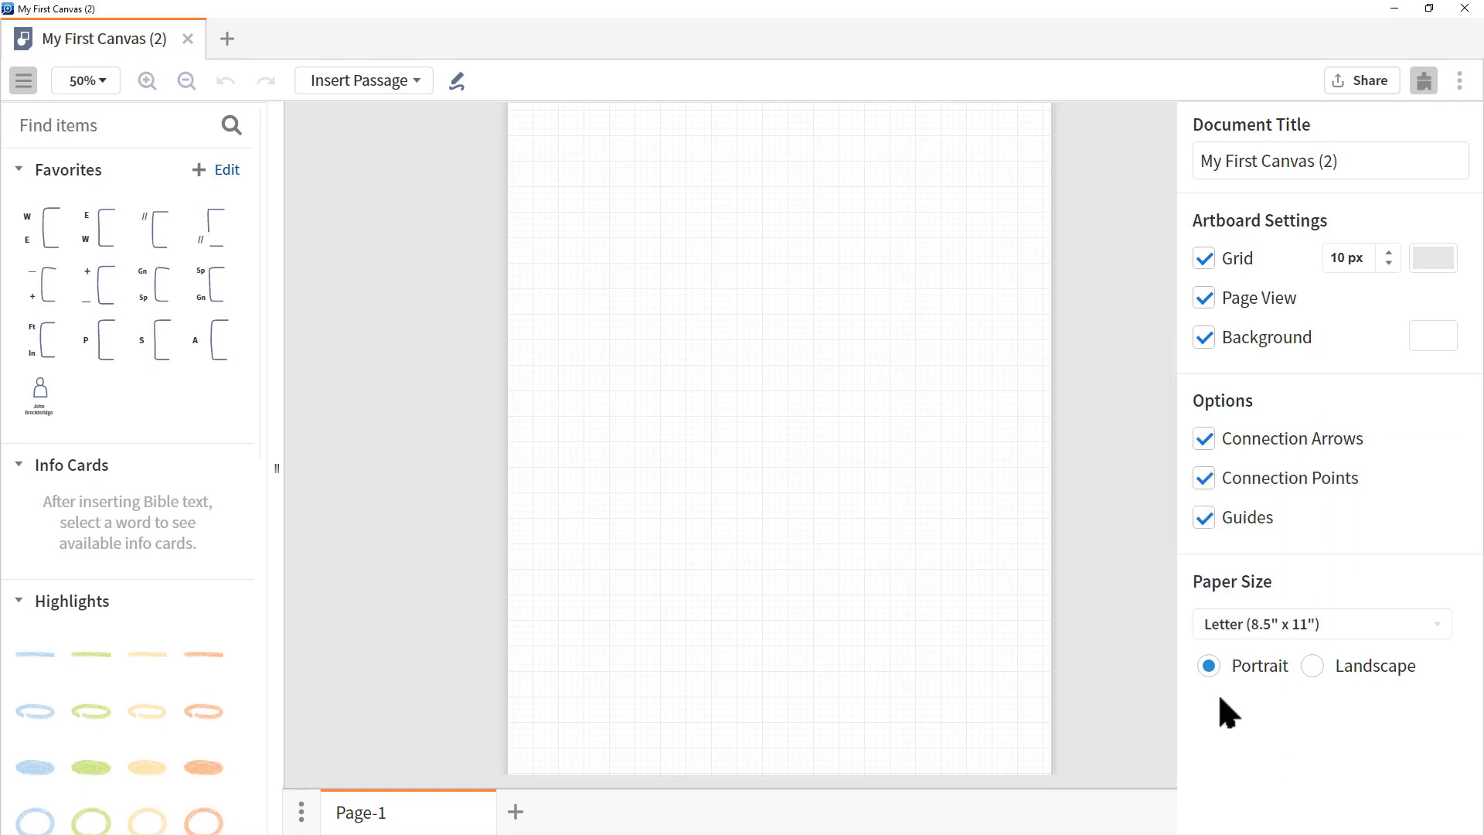
{"action": "left_click", "coordinate": [1313, 666]}
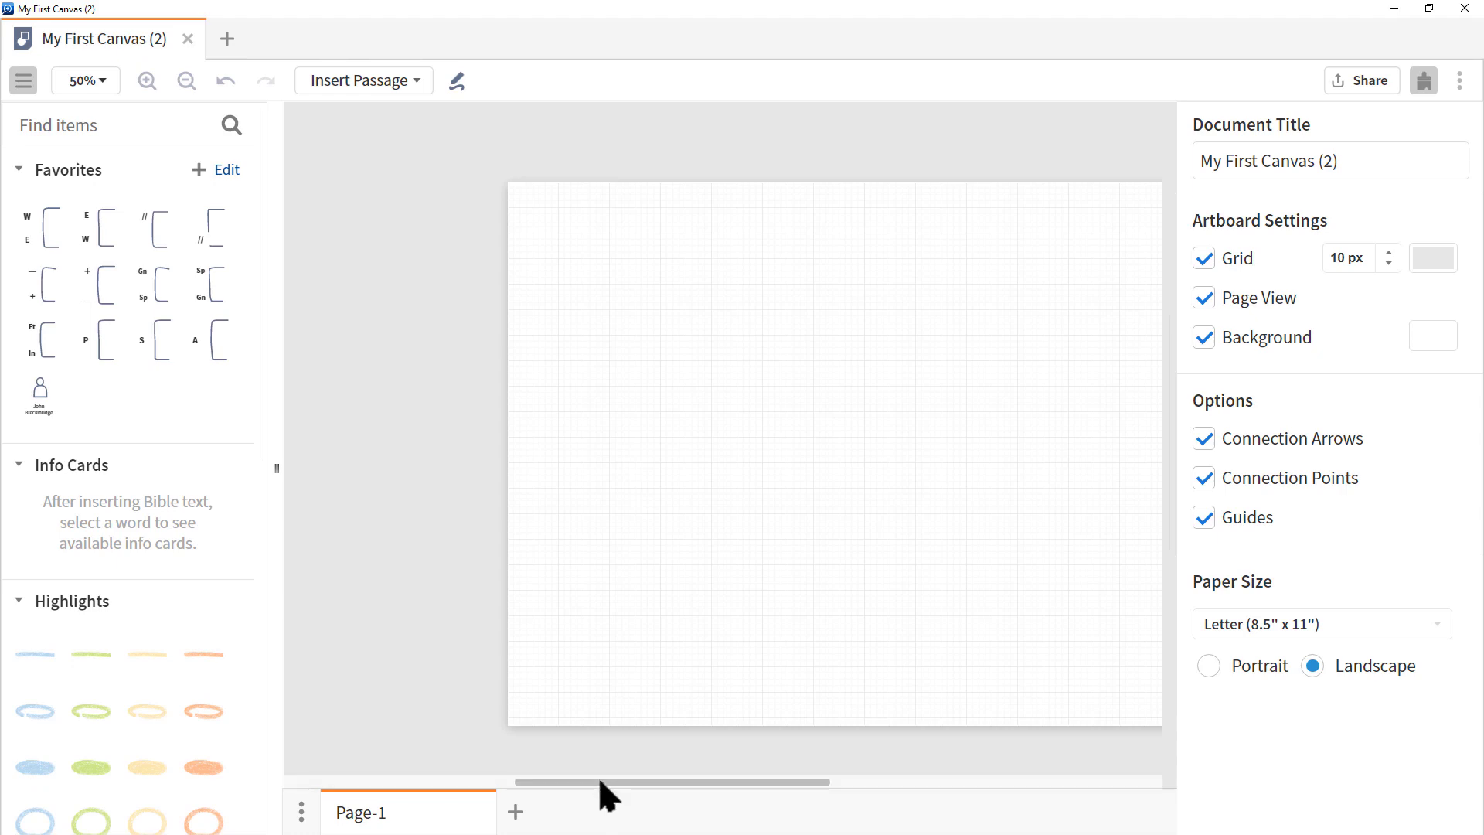
{"action": "left_click_drag", "start_coordinate": [599, 779], "coordinate": [647, 780]}
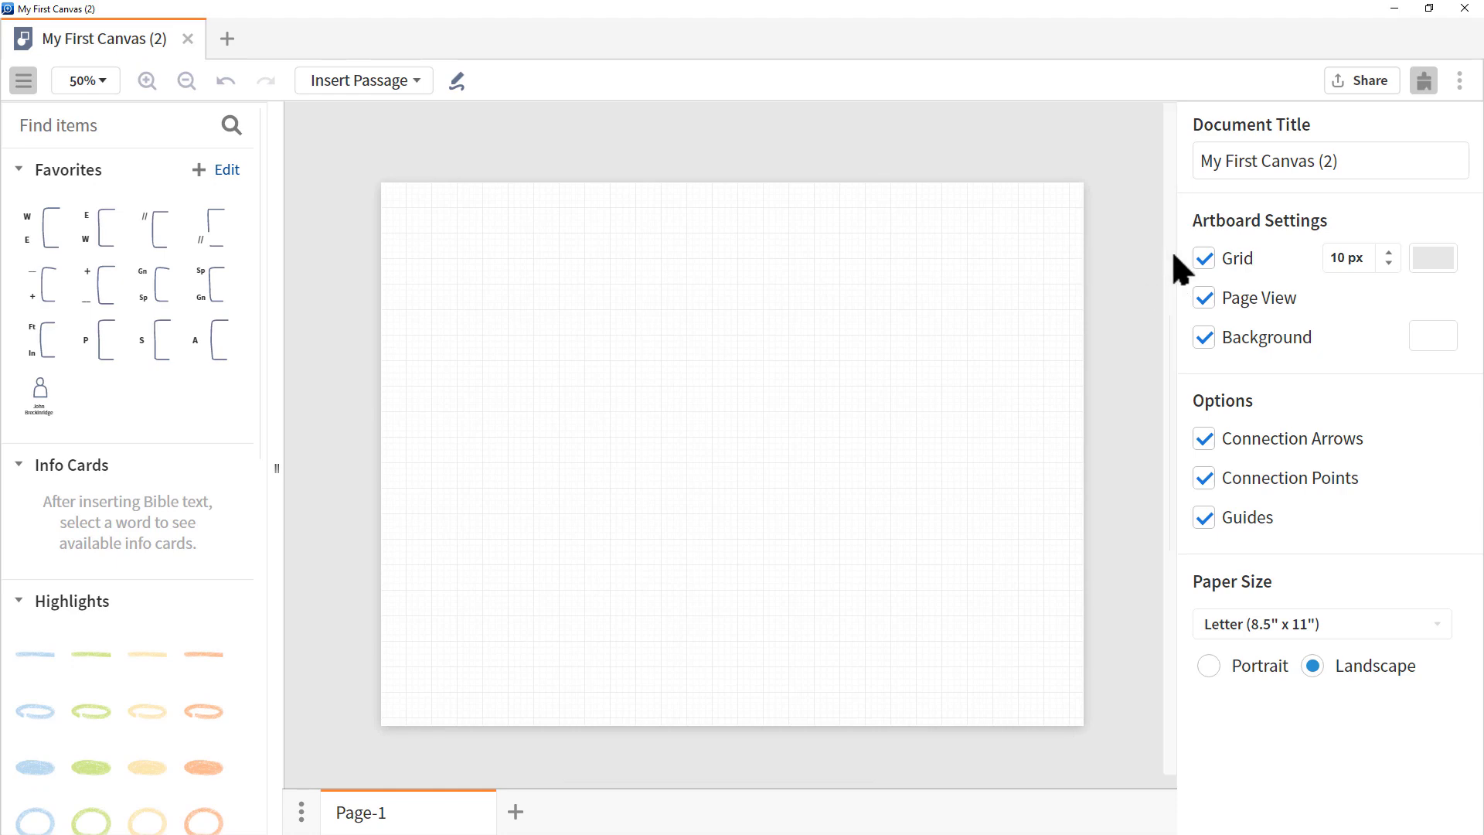
{"action": "scroll", "coordinate": [1169, 282], "scroll_direction": "up", "scroll_amount": 5}
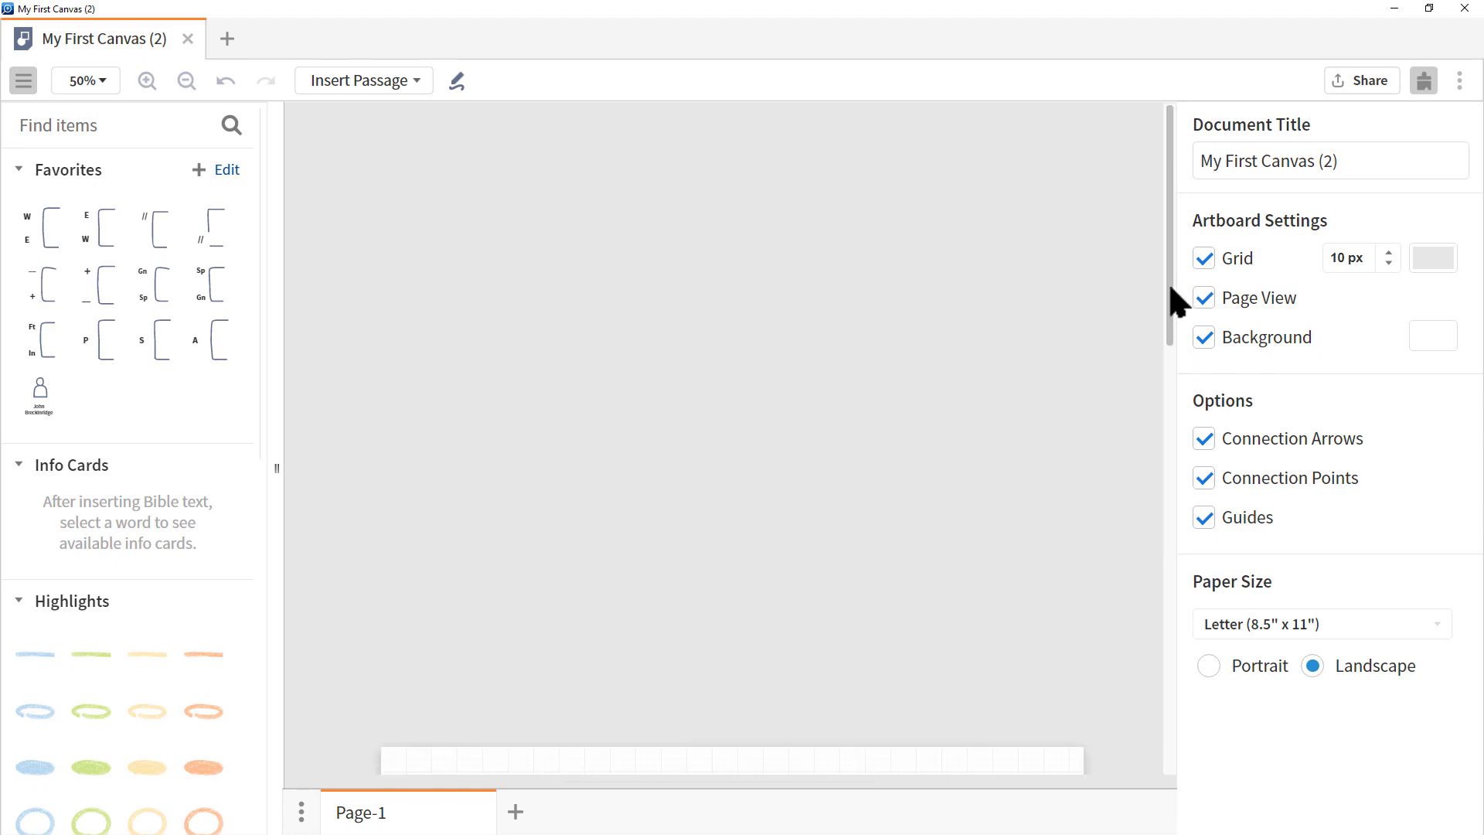
{"action": "left_click_drag", "start_coordinate": [1169, 297], "coordinate": [1164, 525]}
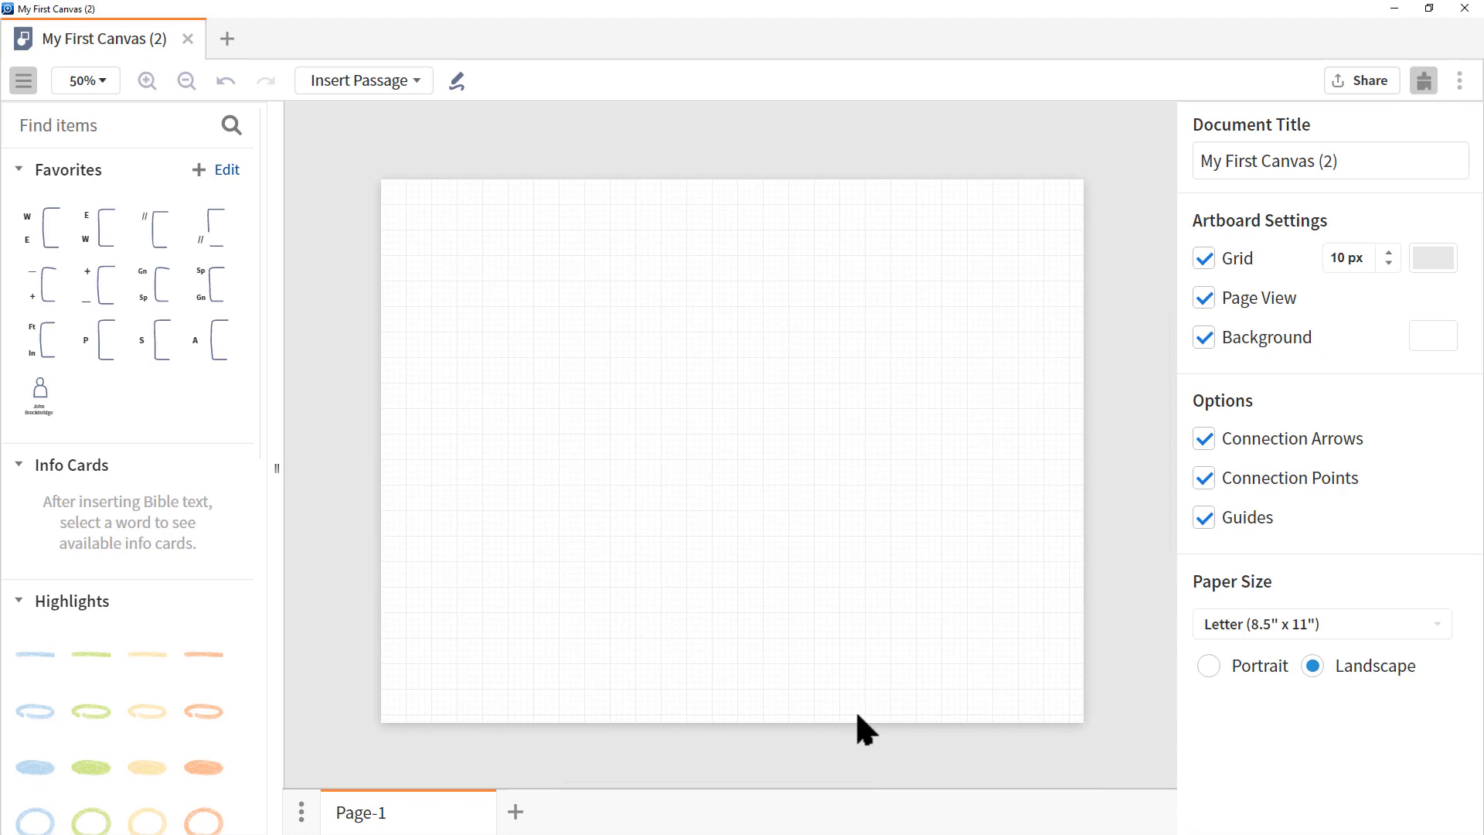
{"action": "mouse_move", "coordinate": [717, 781]}
{"action": "left_mouse_down"}
{"action": "mouse_move", "coordinate": [626, 783]}
{"action": "mouse_move", "coordinate": [726, 782]}
{"action": "left_mouse_up"}
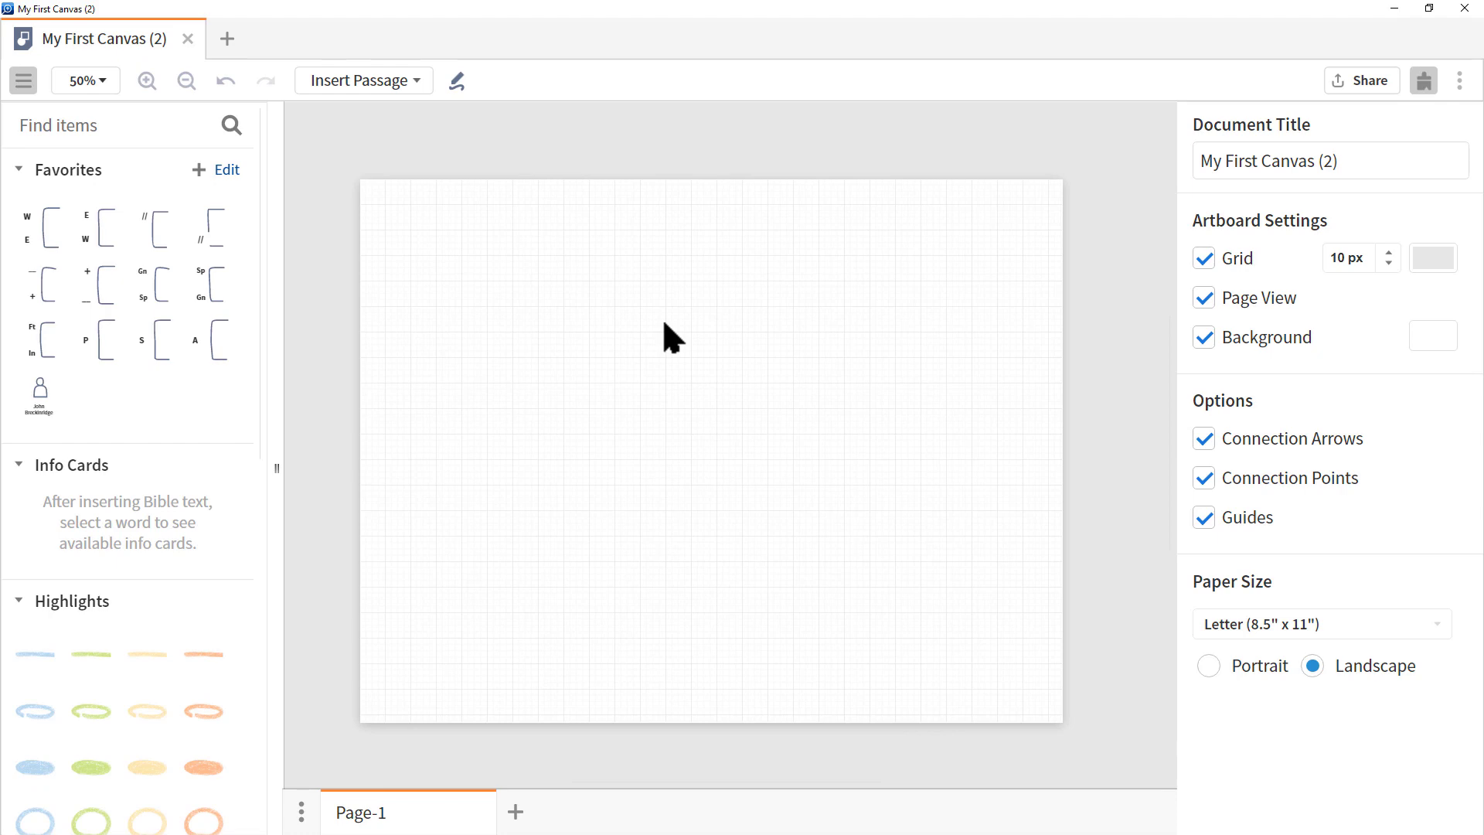
{"action": "scroll", "coordinate": [664, 323], "scroll_direction": "down", "scroll_amount": 4}
{"action": "scroll", "coordinate": [664, 322], "scroll_direction": "up", "scroll_amount": 2}
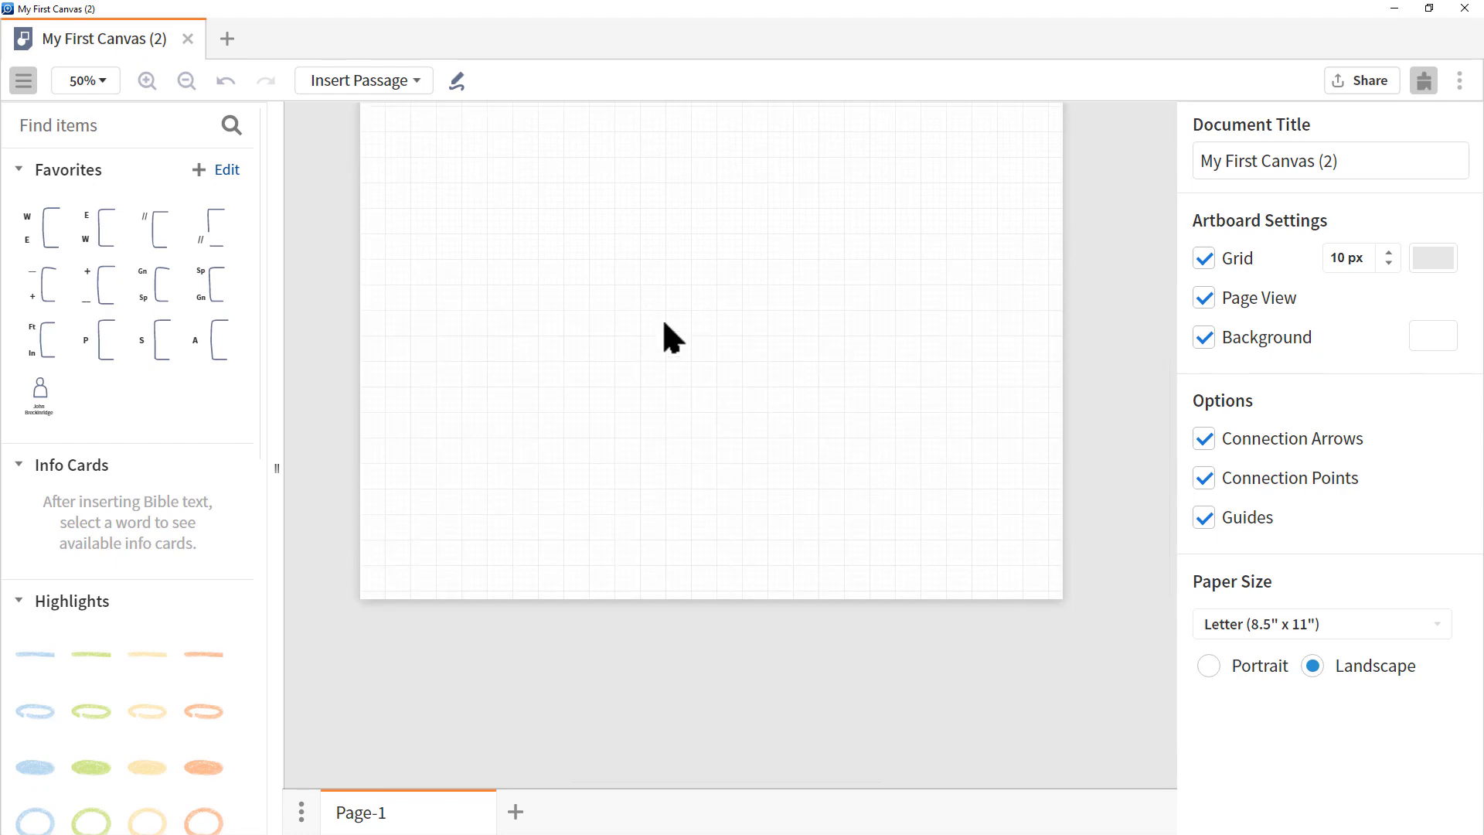
{"action": "scroll", "coordinate": [664, 323], "scroll_direction": "up", "scroll_amount": 2}
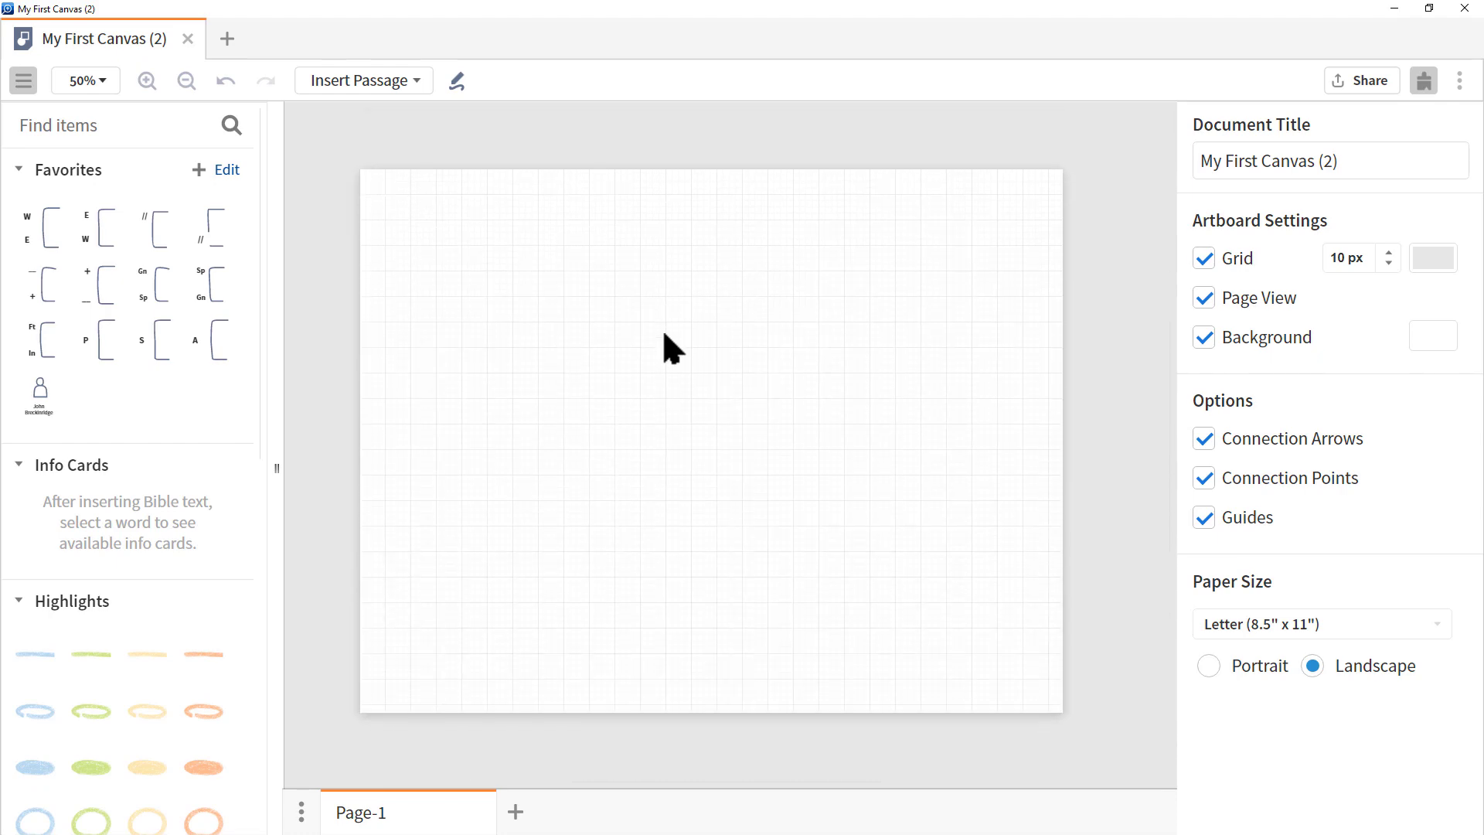
{"action": "scroll", "coordinate": [690, 333], "scroll_direction": "down", "scroll_amount": 5}
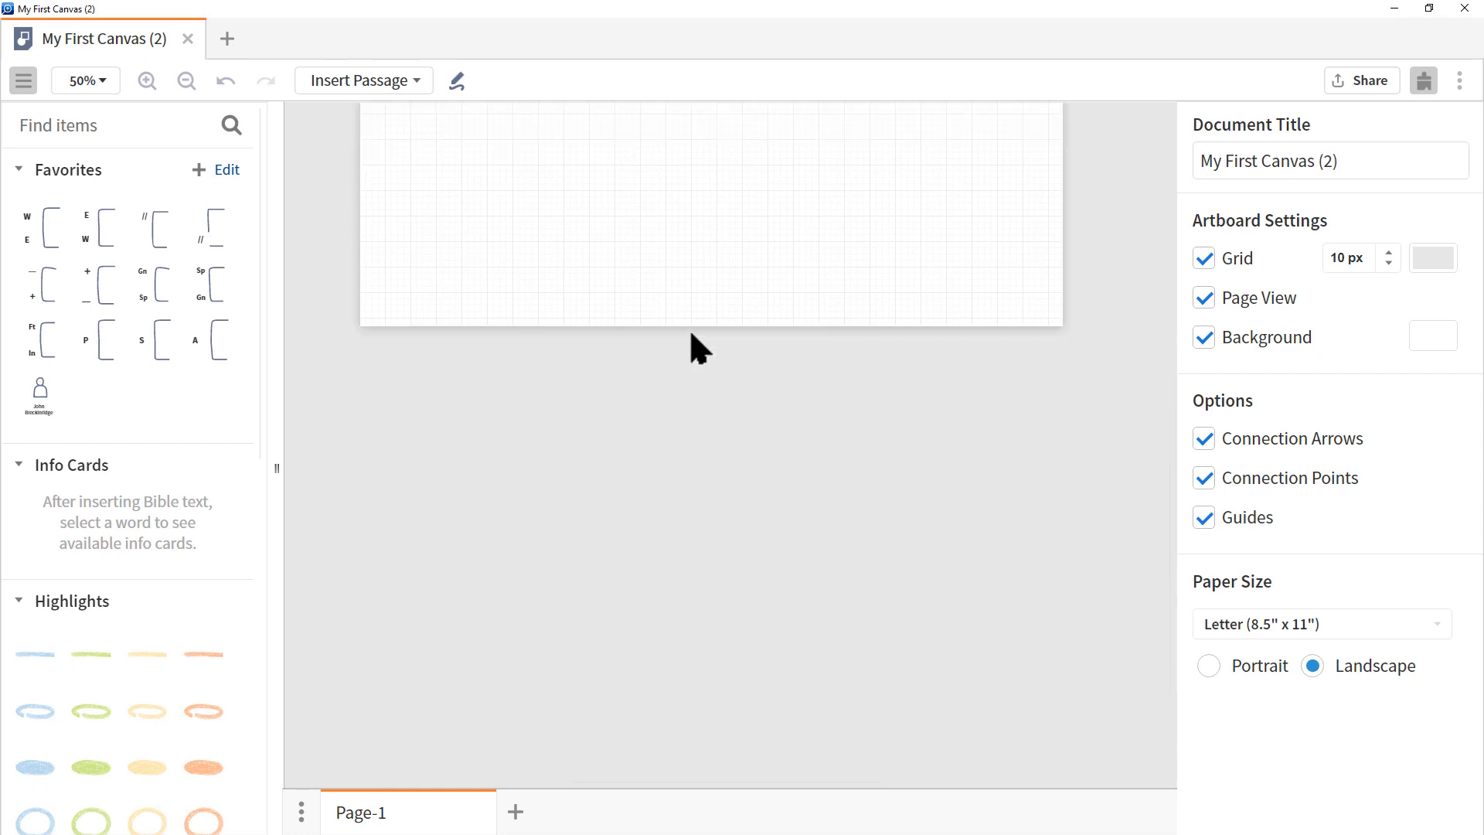
{"action": "scroll", "coordinate": [690, 333], "scroll_direction": "up", "scroll_amount": 5}
{"action": "scroll", "coordinate": [690, 333], "scroll_direction": "up", "scroll_amount": 1}
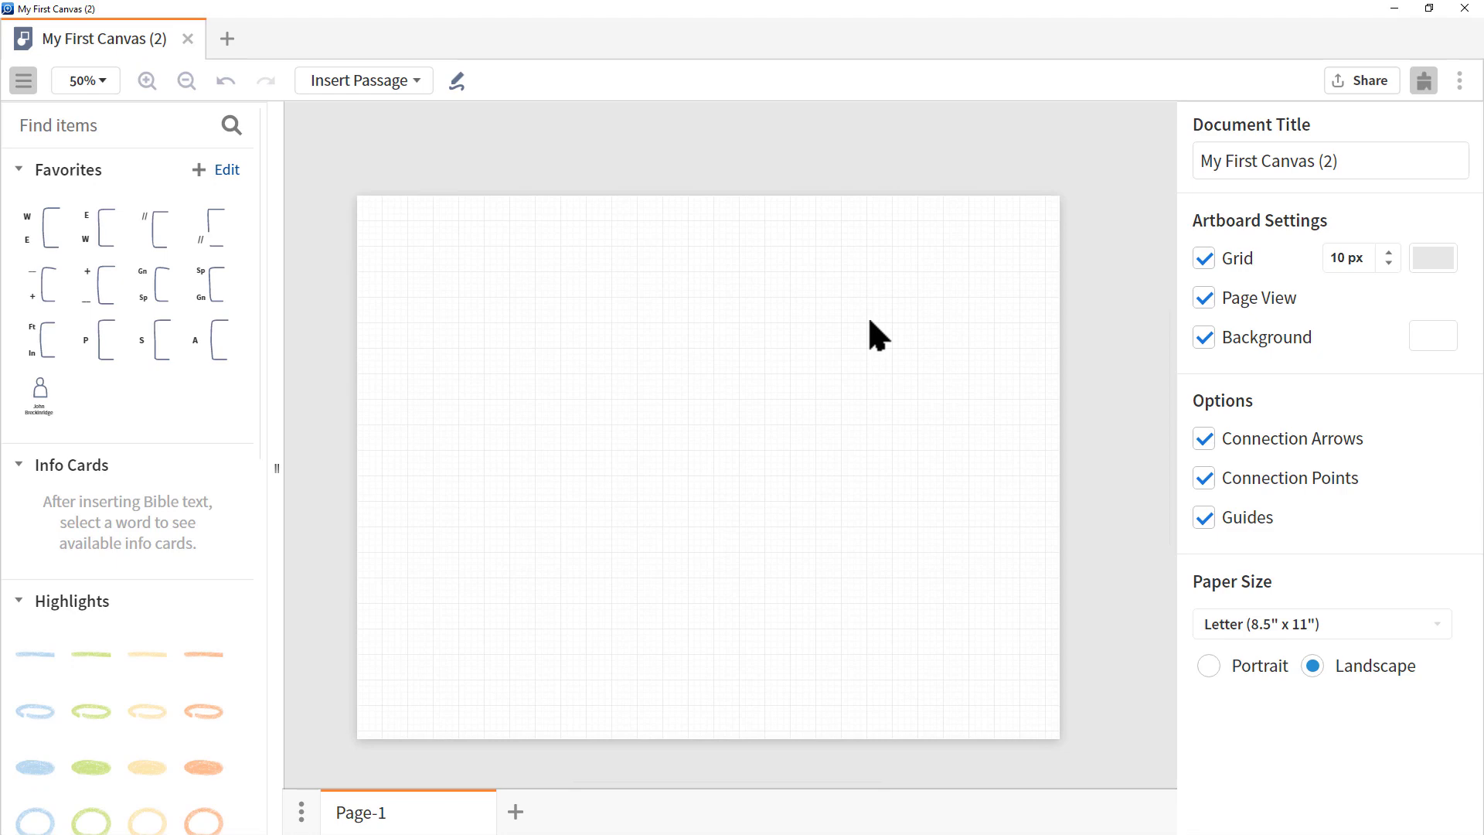
{"action": "scroll", "coordinate": [894, 305], "scroll_direction": "down", "scroll_amount": 1}
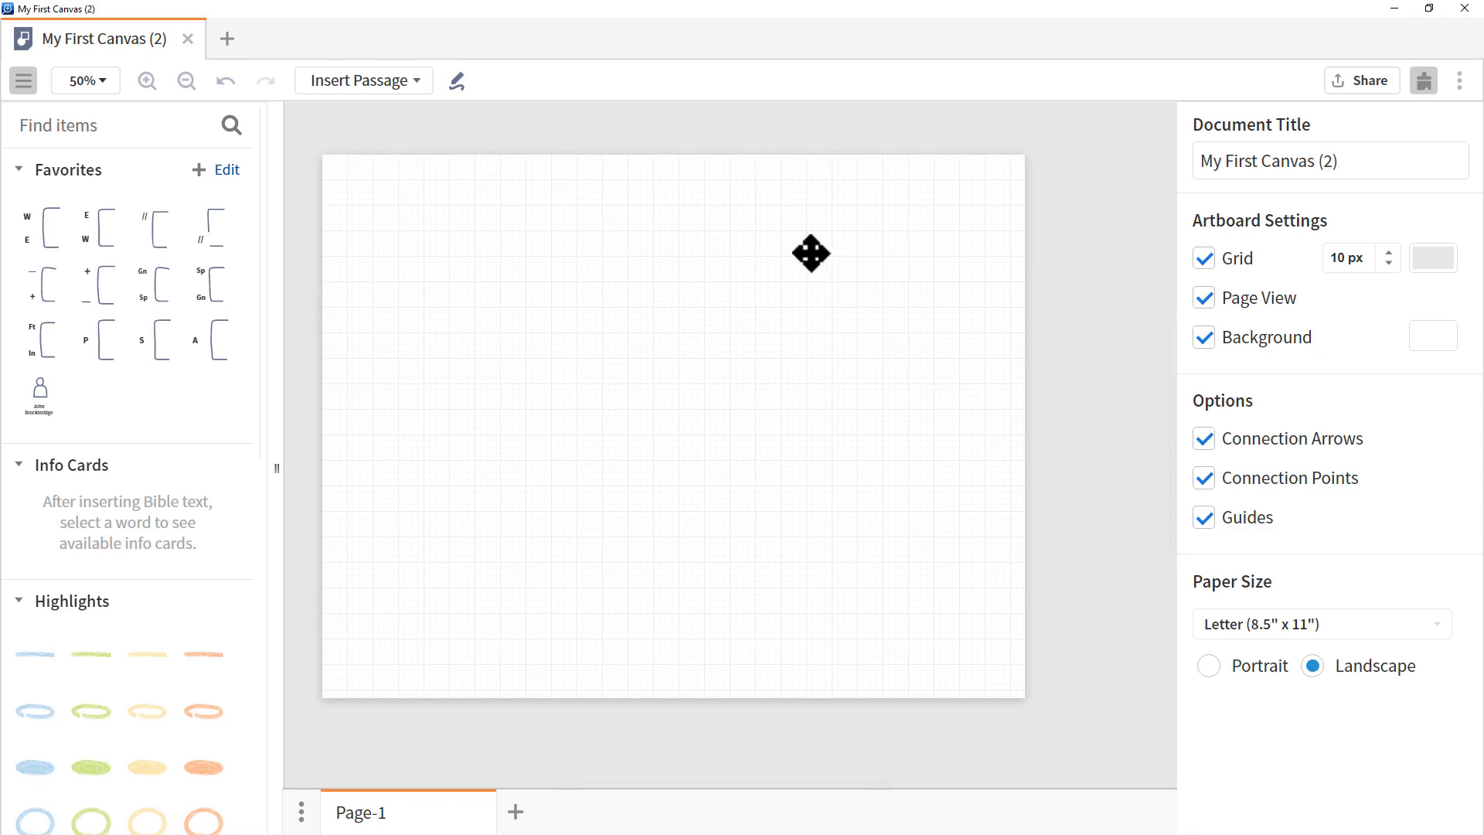
{"action": "scroll", "coordinate": [809, 252], "scroll_direction": "up", "scroll_amount": 4}
{"action": "scroll", "coordinate": [772, 470], "scroll_direction": "down", "scroll_amount": 3}
{"action": "scroll", "coordinate": [867, 436], "scroll_direction": "down", "scroll_amount": 3}
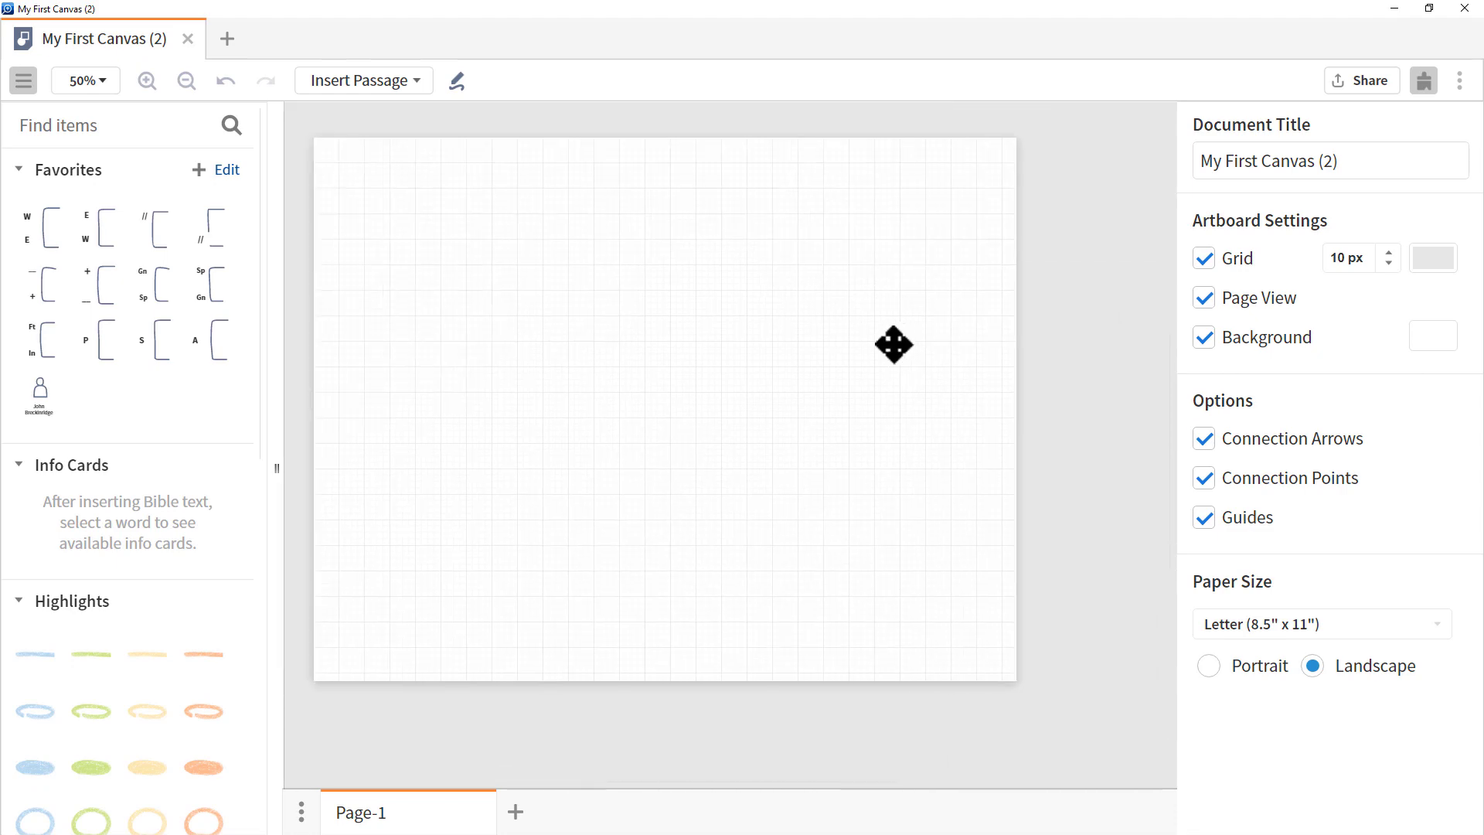
{"action": "scroll", "coordinate": [891, 345], "scroll_direction": "up", "scroll_amount": 3}
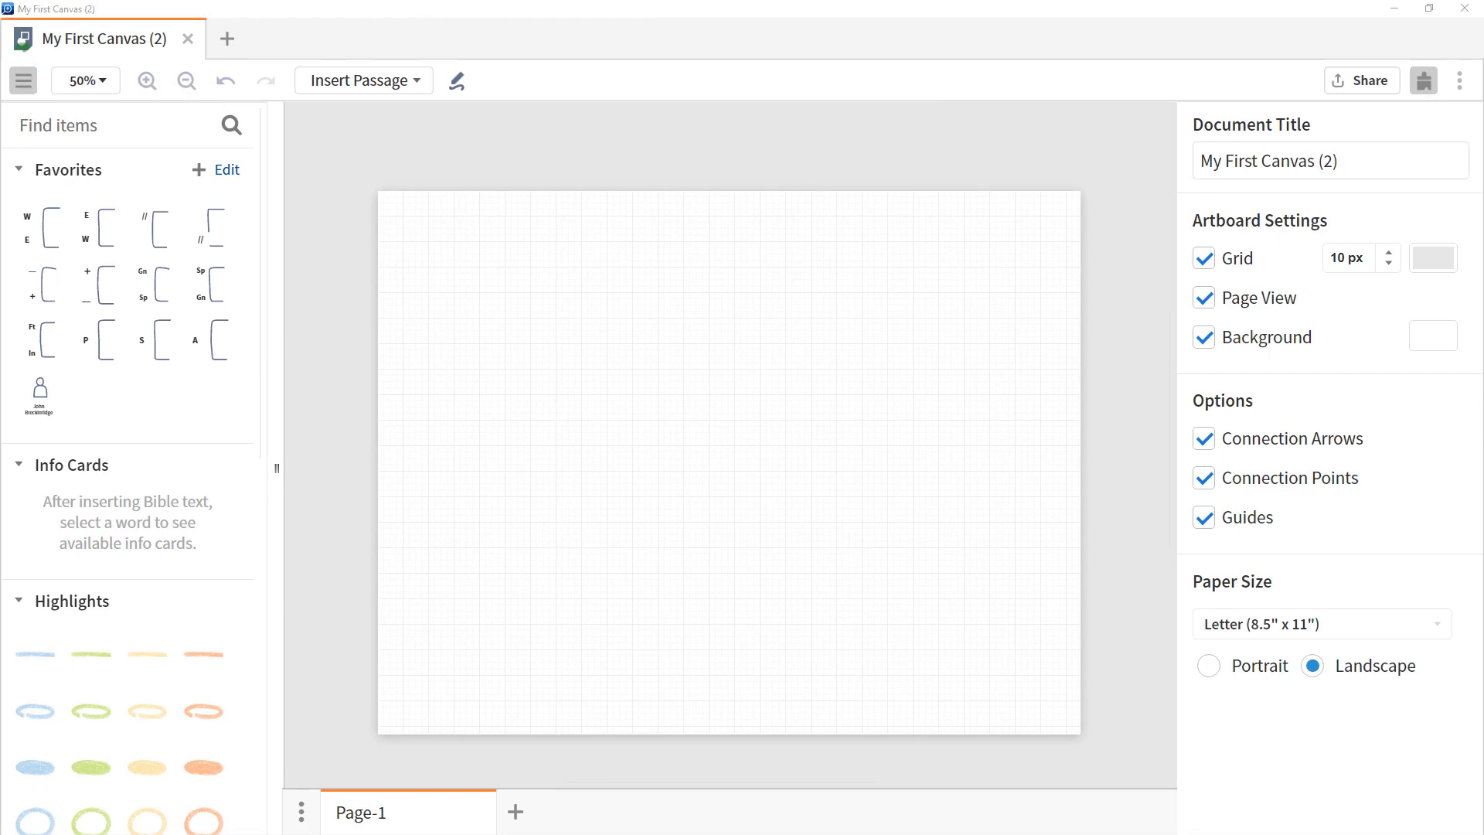
Search the canvas items for 'square', browse the results, then clear the search.
{"action": "mouse_move", "coordinate": [18, 46]}
{"action": "left_mouse_down"}
{"action": "mouse_move", "coordinate": [11, 106]}
{"action": "mouse_move", "coordinate": [54, 54]}
{"action": "mouse_move", "coordinate": [27, 48]}
{"action": "left_mouse_up"}
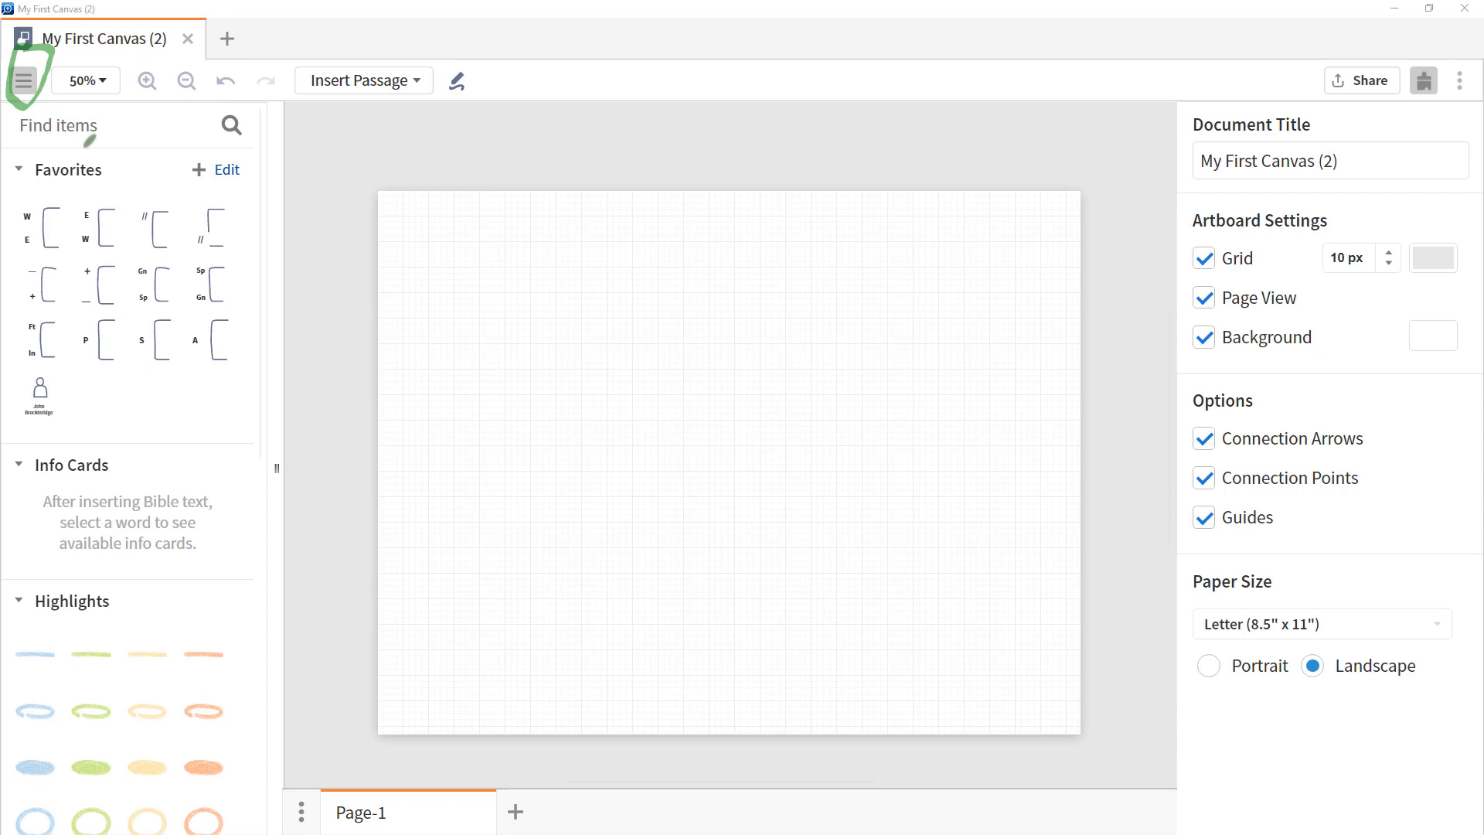
{"action": "key", "text": "Escape"}
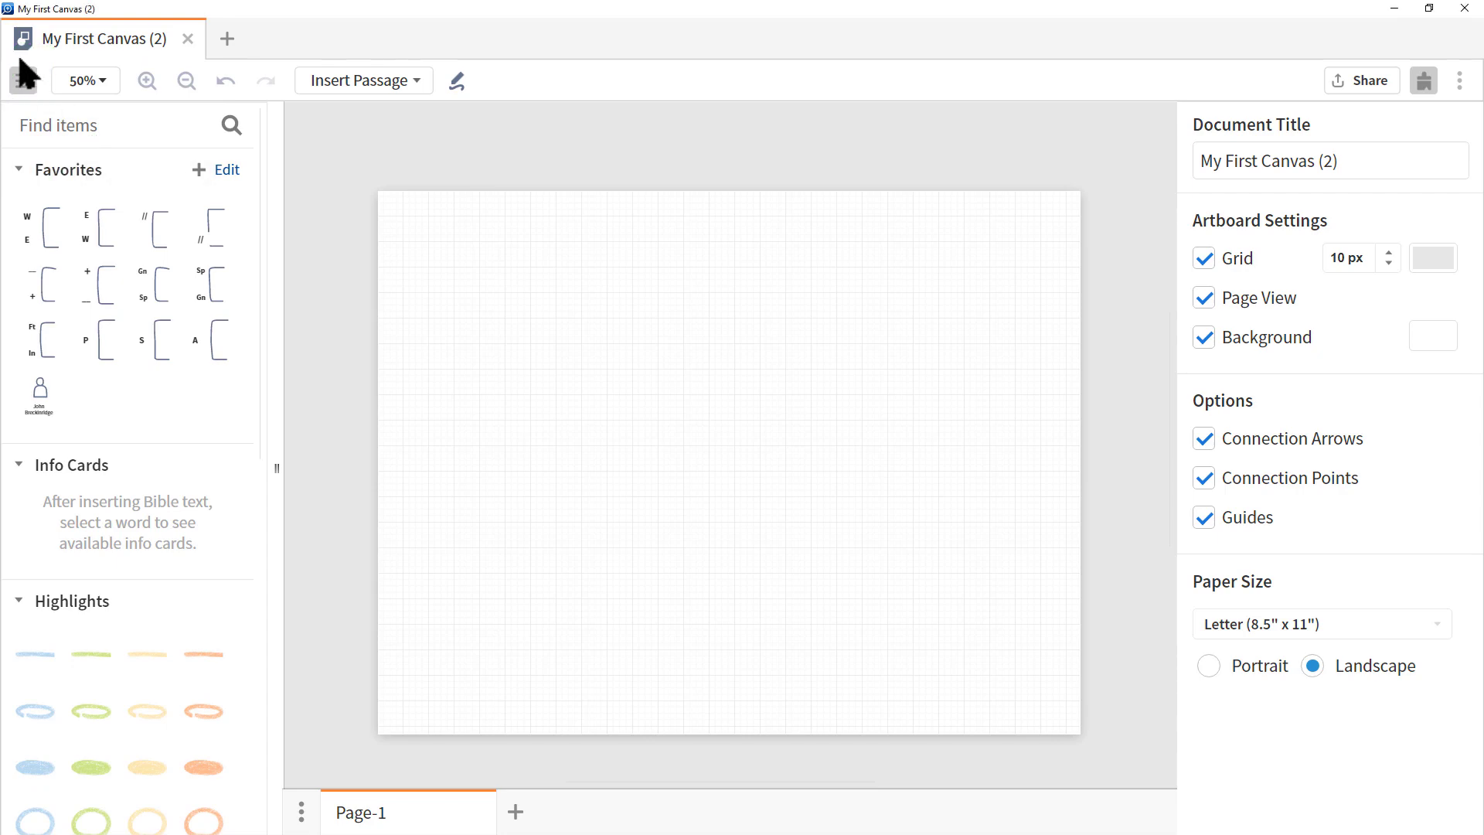
{"action": "left_click", "coordinate": [127, 120]}
{"action": "type", "text": "square"}
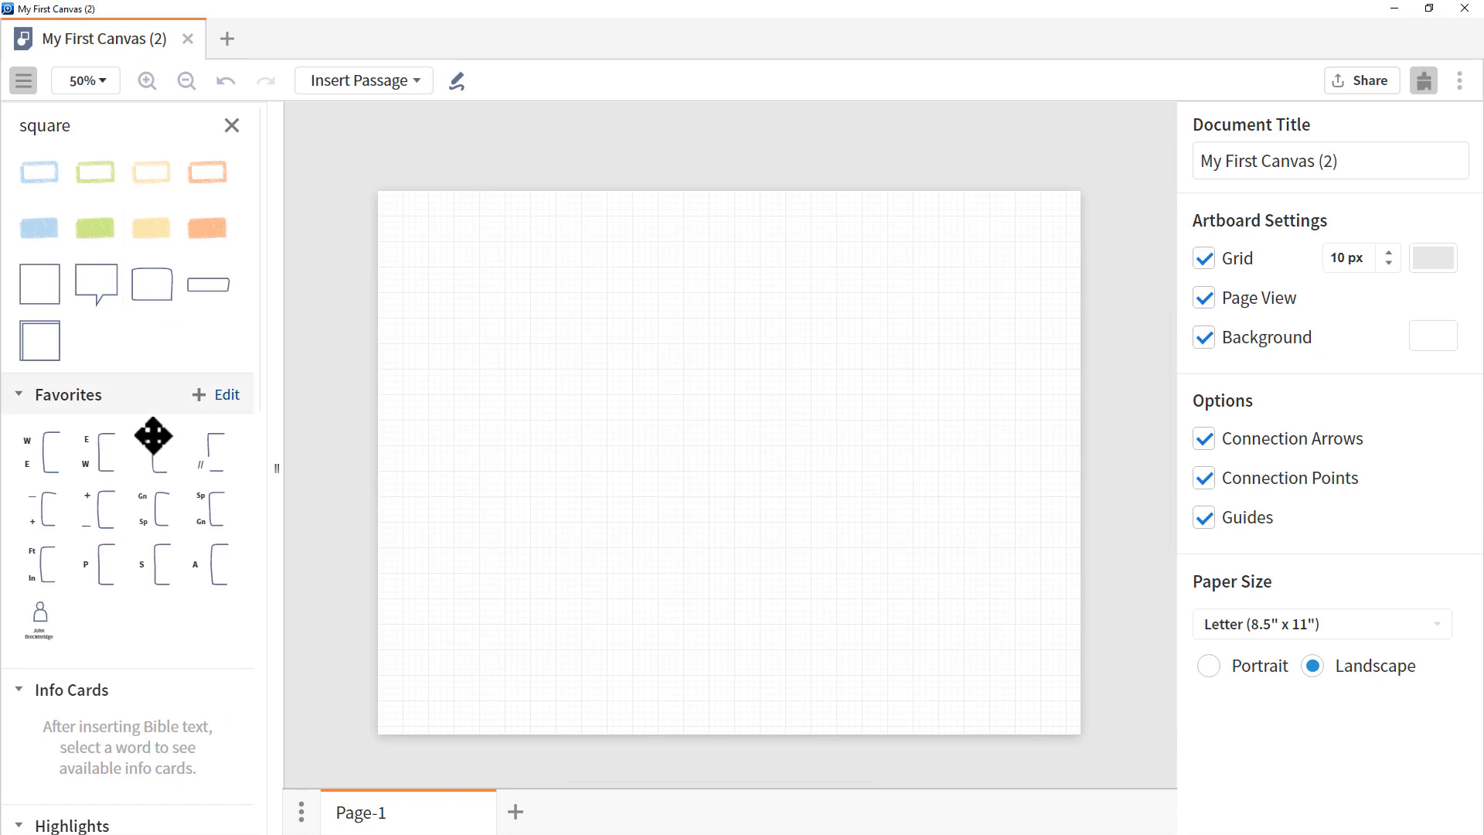
{"action": "scroll", "coordinate": [153, 433], "scroll_direction": "down", "scroll_amount": 9}
{"action": "scroll", "coordinate": [153, 436], "scroll_direction": "down", "scroll_amount": 4}
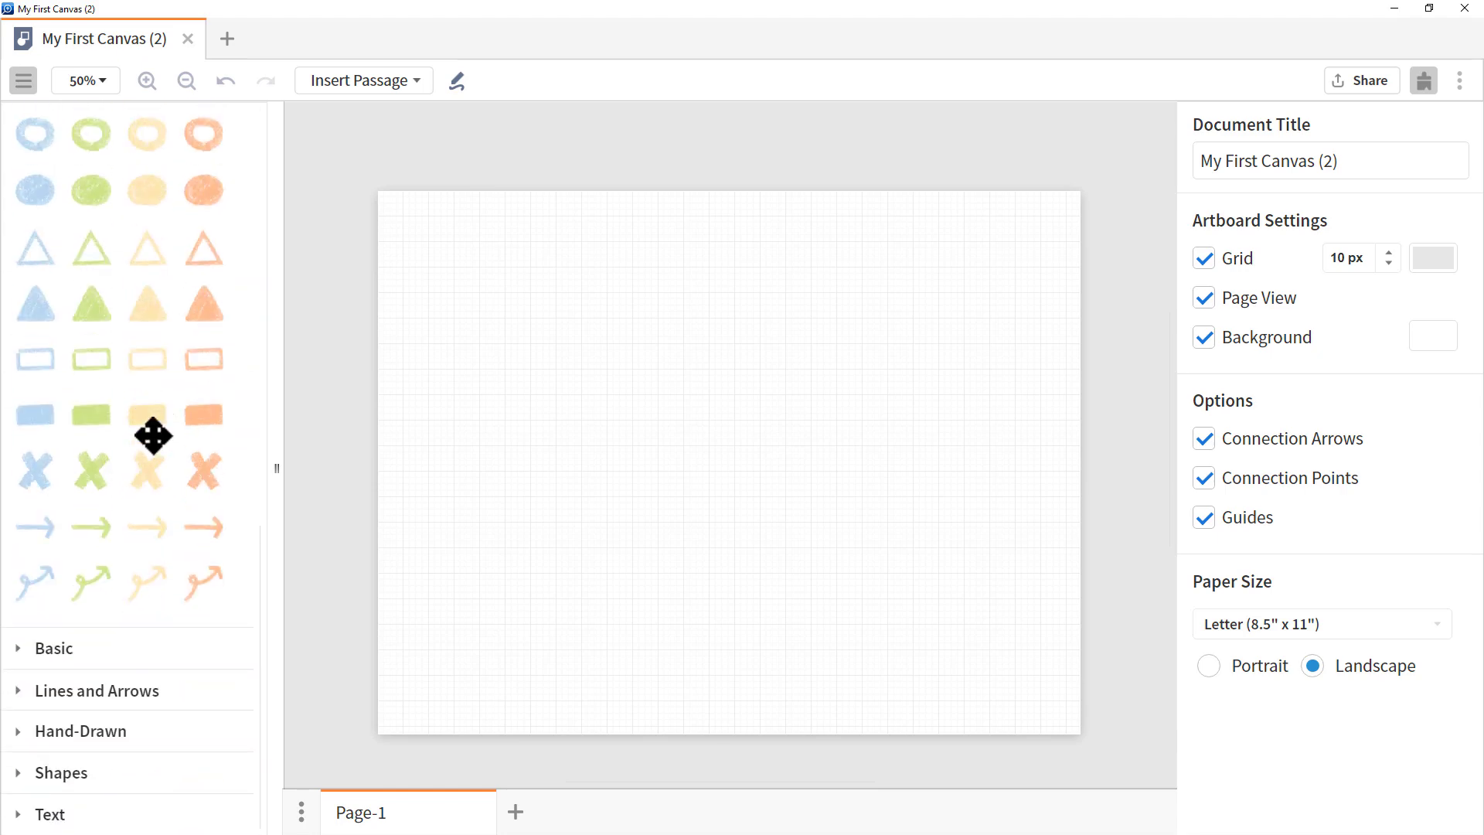
{"action": "scroll", "coordinate": [153, 436], "scroll_direction": "up", "scroll_amount": 13}
{"action": "left_click", "coordinate": [232, 124]}
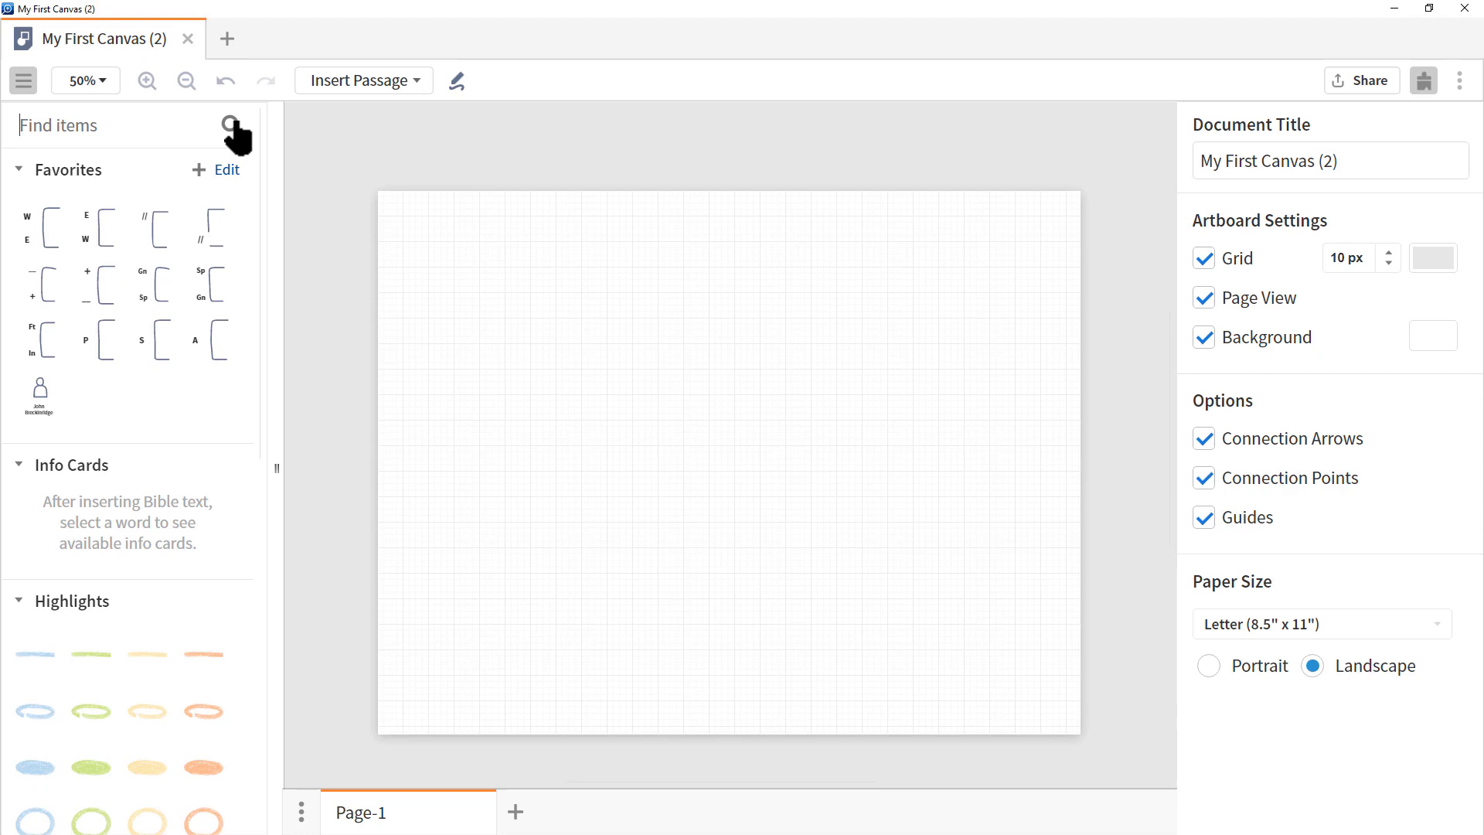
{"action": "mouse_move", "coordinate": [95, 267]}
{"action": "mouse_move", "coordinate": [90, 705]}
Place the green ring highlight on the canvas, add it to Favorites, then delete it.
{"action": "left_click_drag", "start_coordinate": [93, 711], "coordinate": [515, 346]}
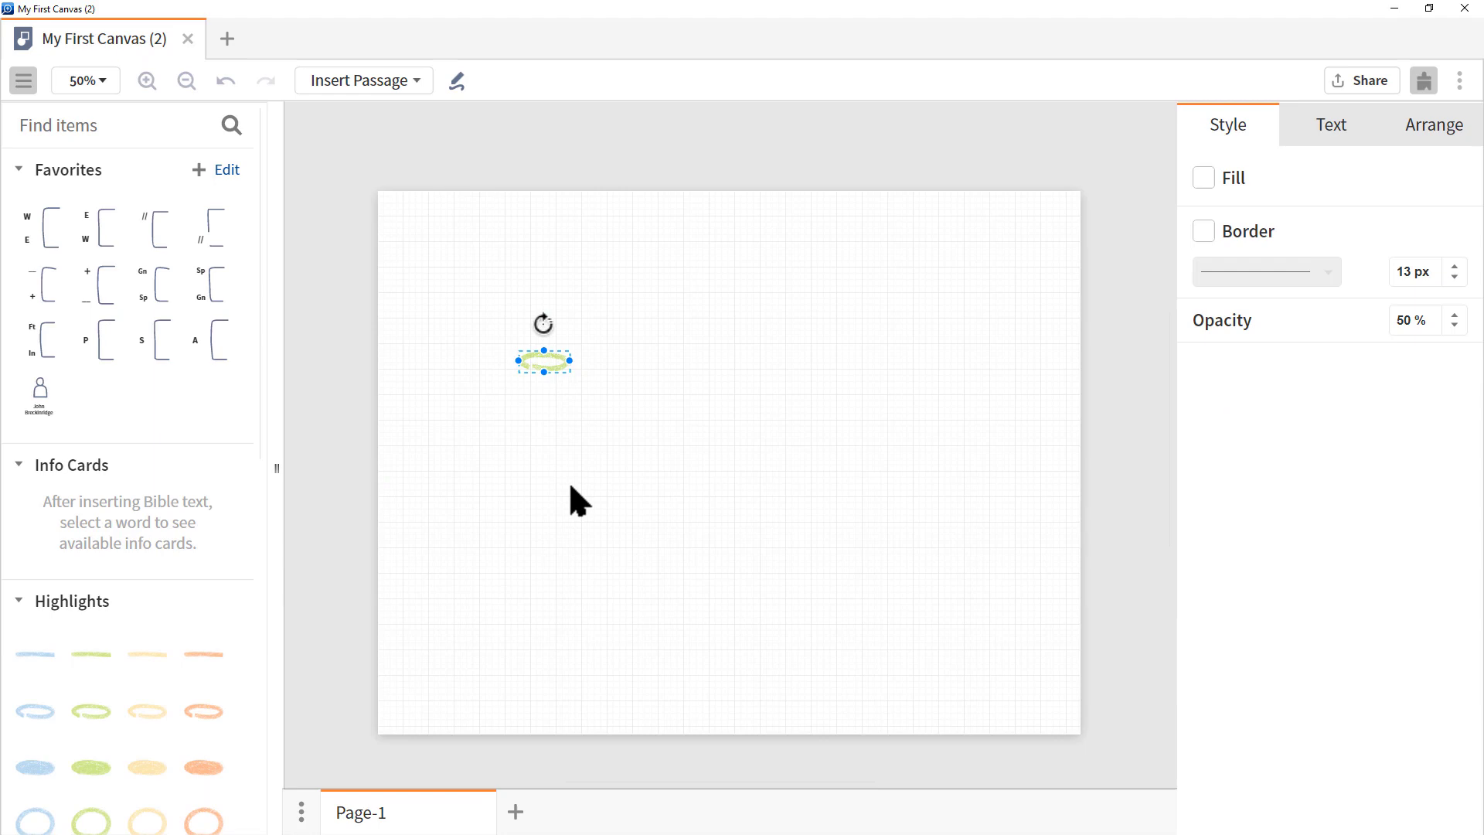
{"action": "left_click", "coordinate": [198, 170]}
{"action": "mouse_move", "coordinate": [91, 410]}
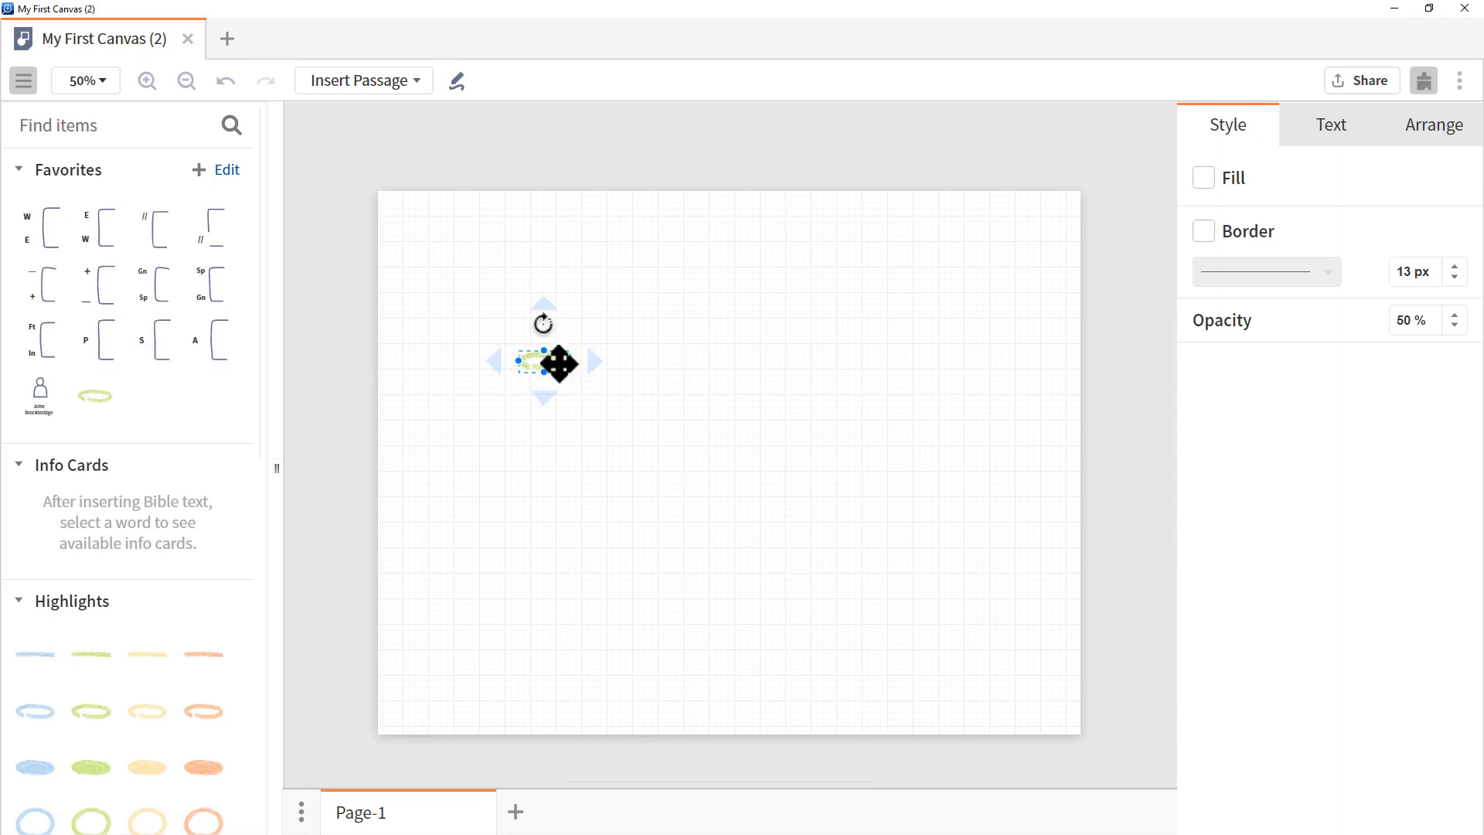
{"action": "key", "text": "Delete"}
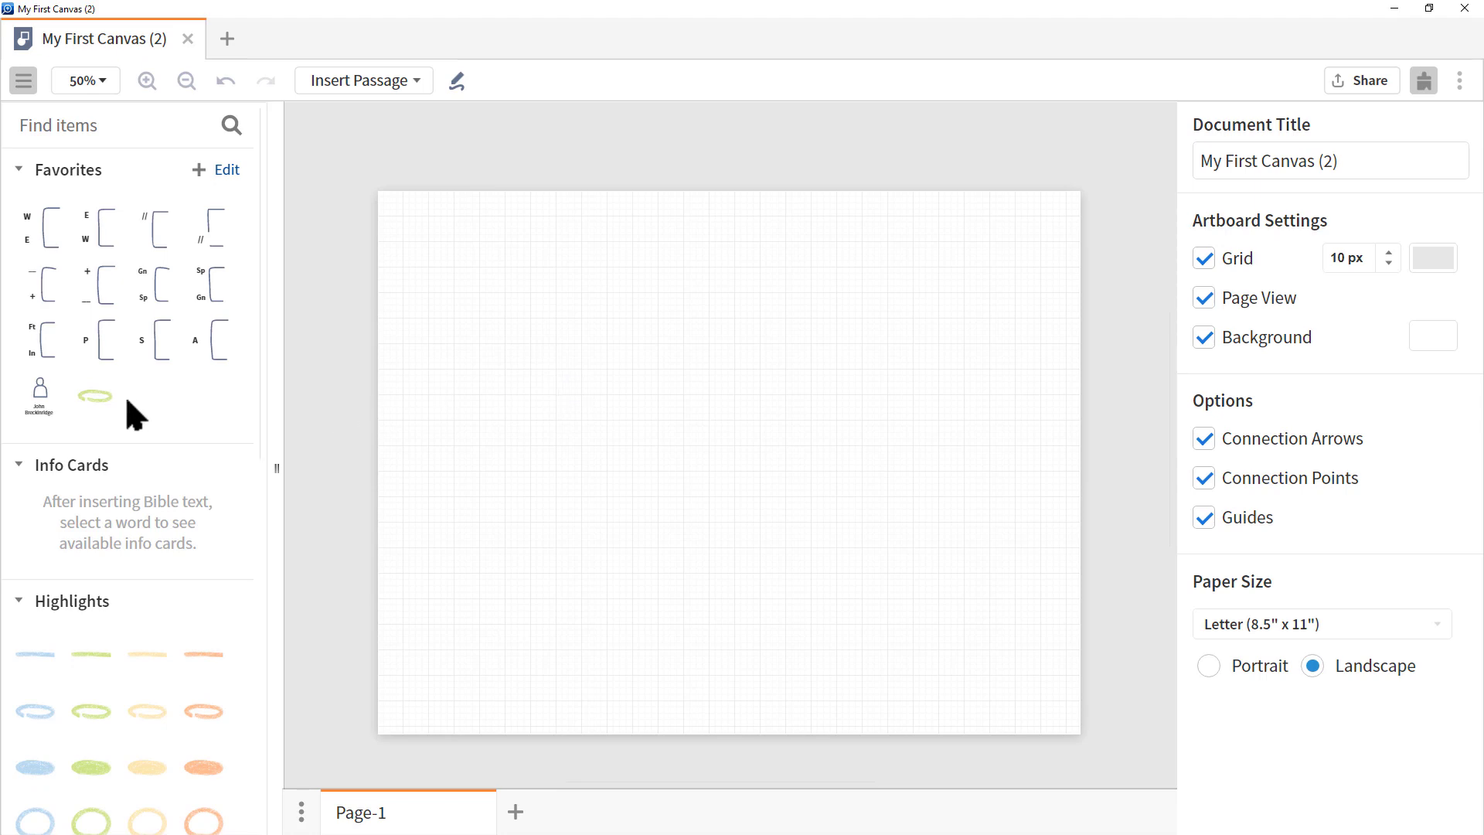
Place the favorited green ring again, then undo, redo and undo until the canvas is empty.
{"action": "left_click_drag", "start_coordinate": [96, 397], "coordinate": [557, 379]}
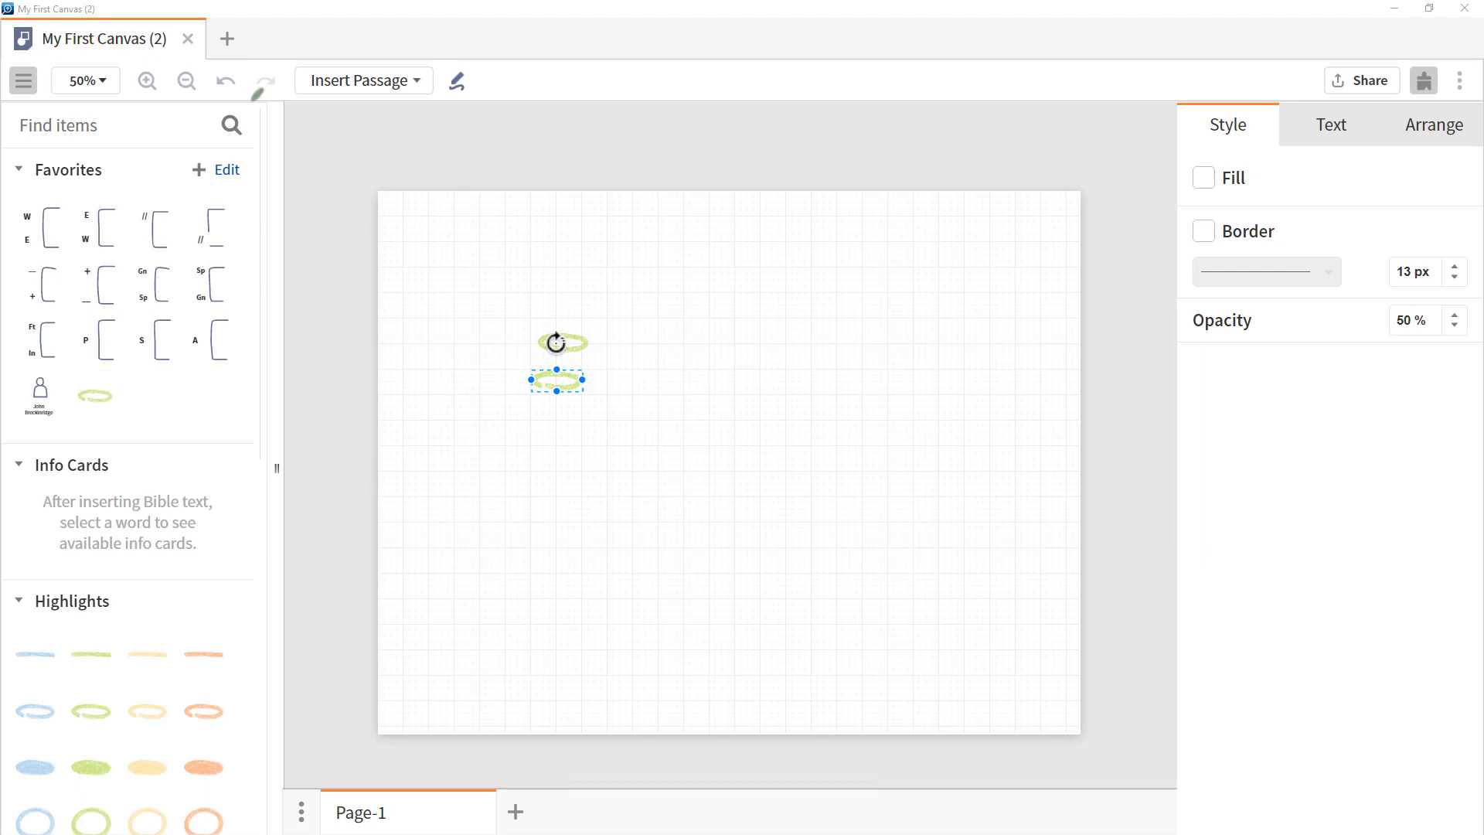
{"action": "mouse_move", "coordinate": [204, 62]}
{"action": "left_mouse_down"}
{"action": "mouse_move", "coordinate": [209, 86]}
{"action": "mouse_move", "coordinate": [270, 103]}
{"action": "left_mouse_up"}
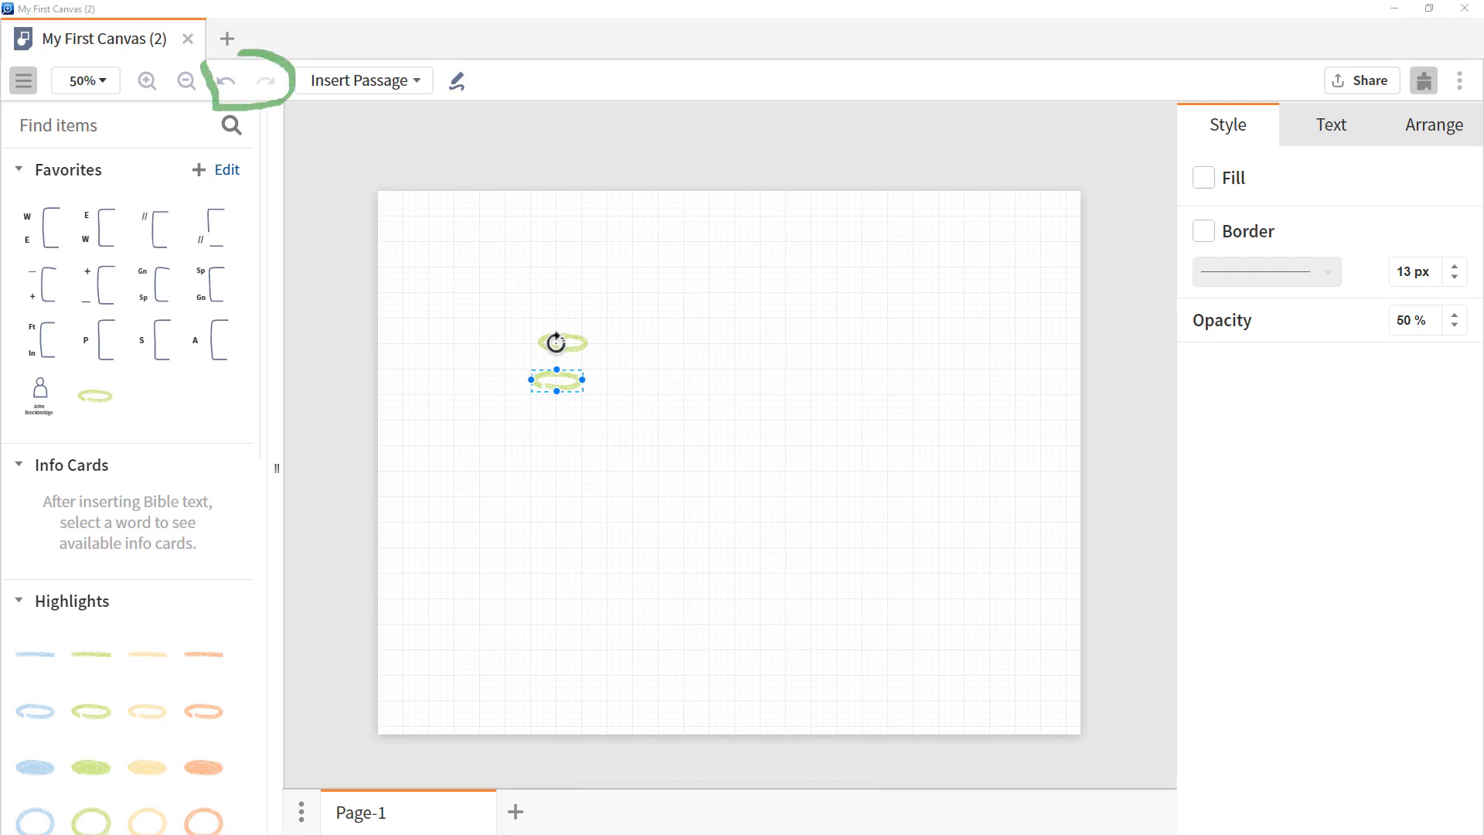
{"action": "left_click", "coordinate": [226, 81]}
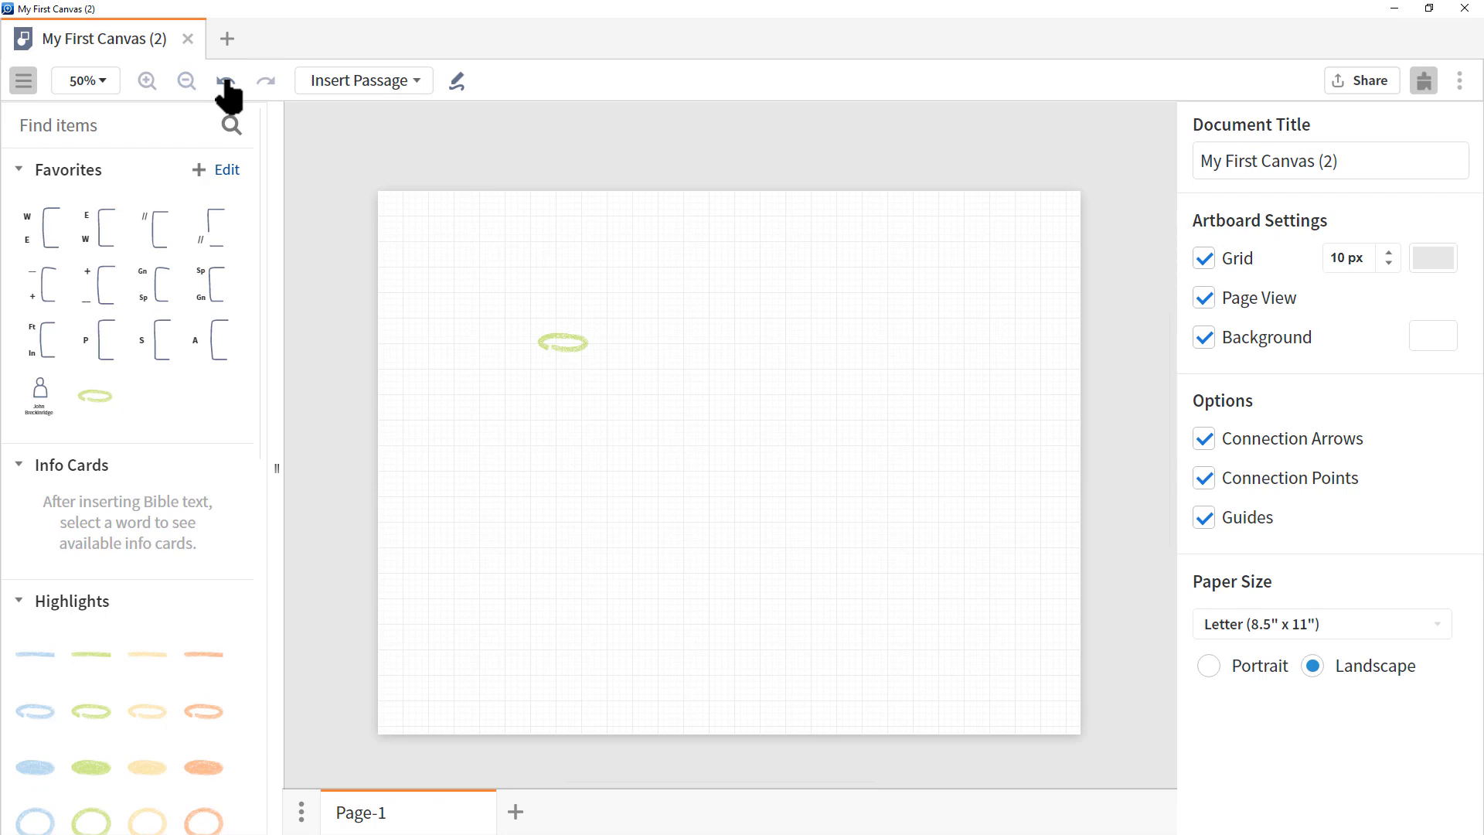
{"action": "left_click", "coordinate": [226, 81]}
{"action": "left_click", "coordinate": [266, 81]}
{"action": "left_click", "coordinate": [267, 81]}
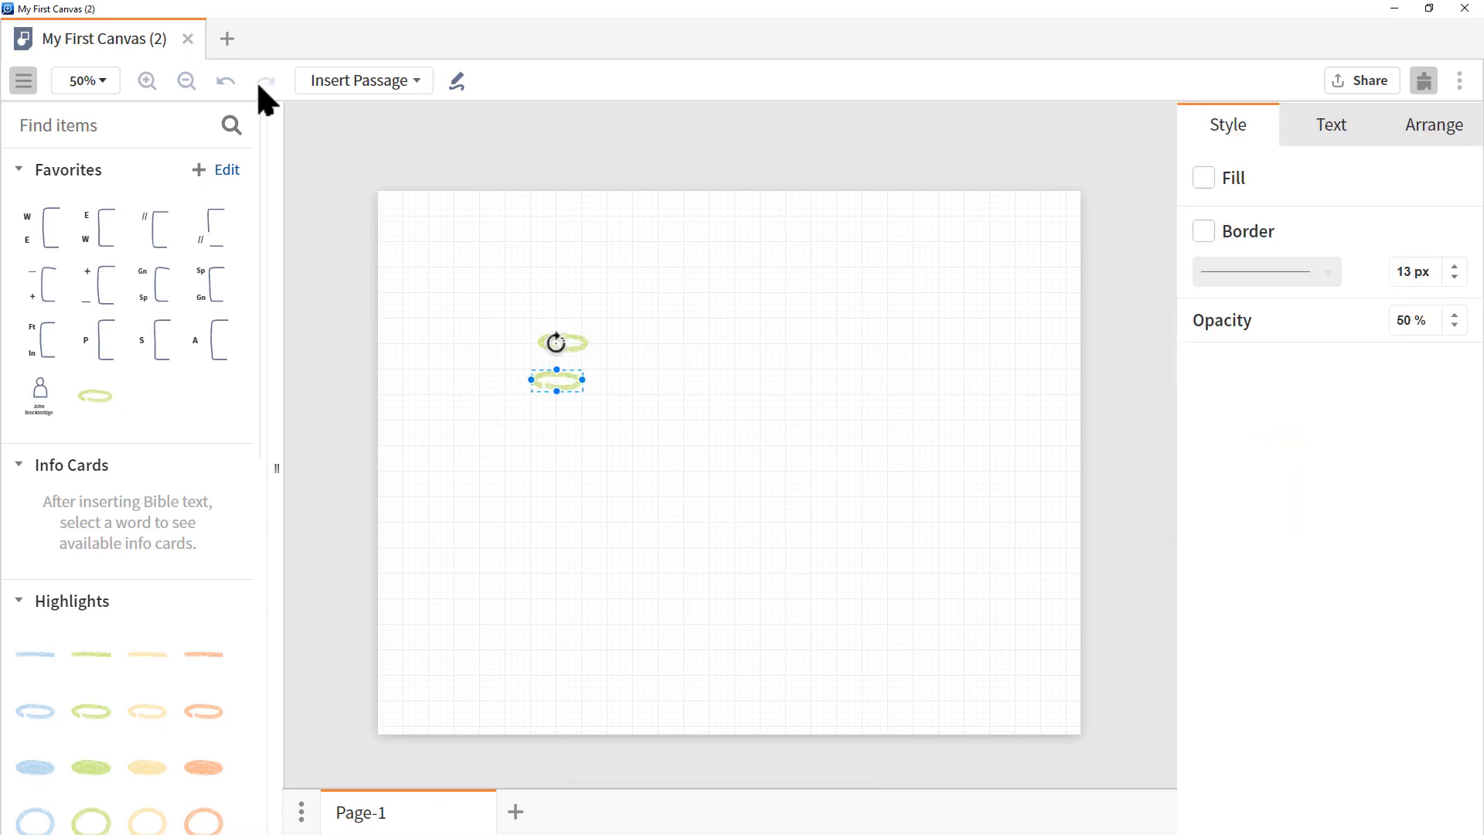
{"action": "left_click", "coordinate": [226, 81]}
{"action": "left_click", "coordinate": [226, 82]}
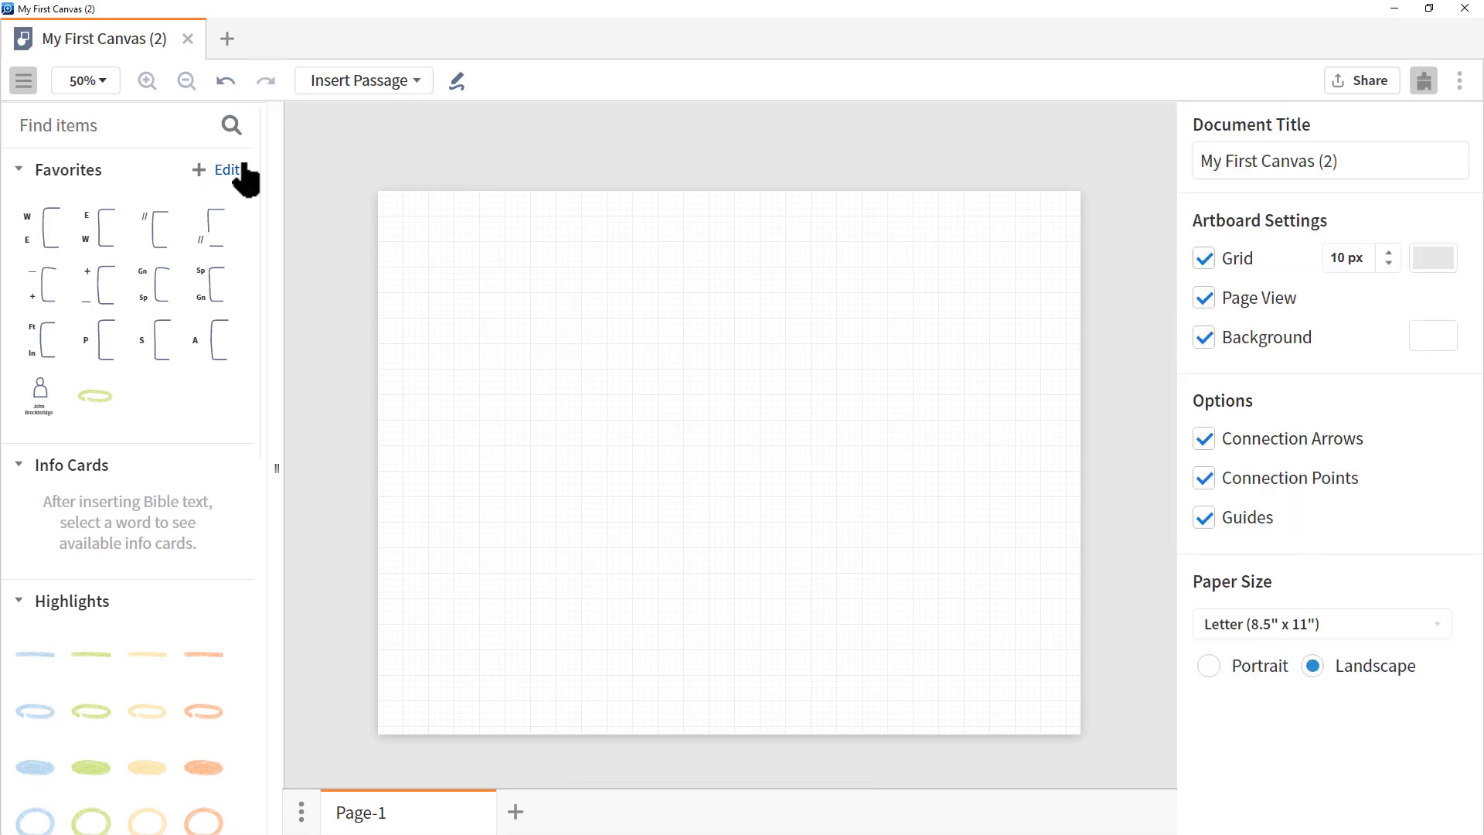
Remove the green ring from Favorites in the favorites editor and save the change.
{"action": "mouse_move", "coordinate": [105, 403]}
{"action": "left_click", "coordinate": [227, 173]}
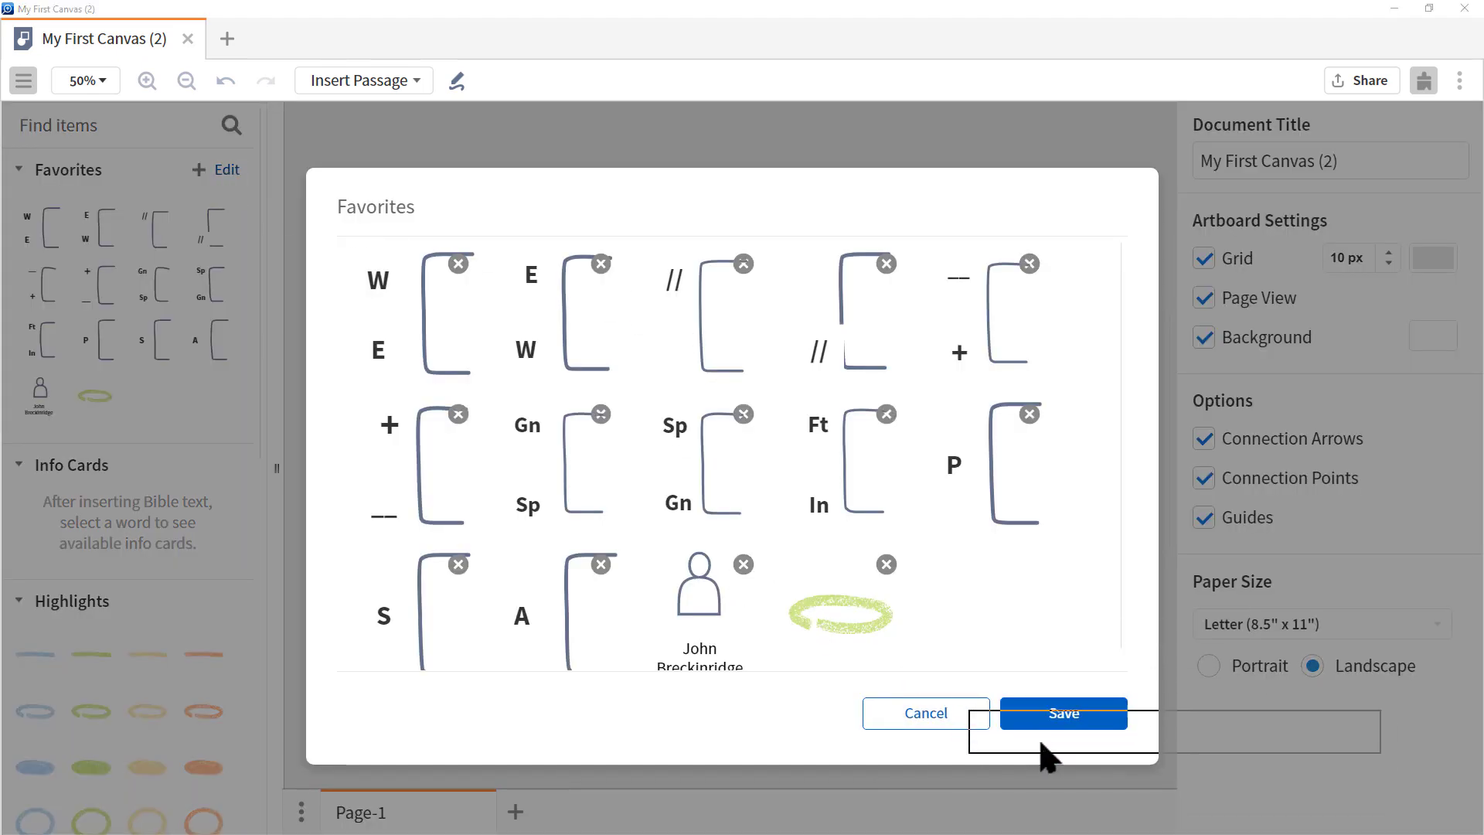
{"action": "left_click", "coordinate": [887, 565]}
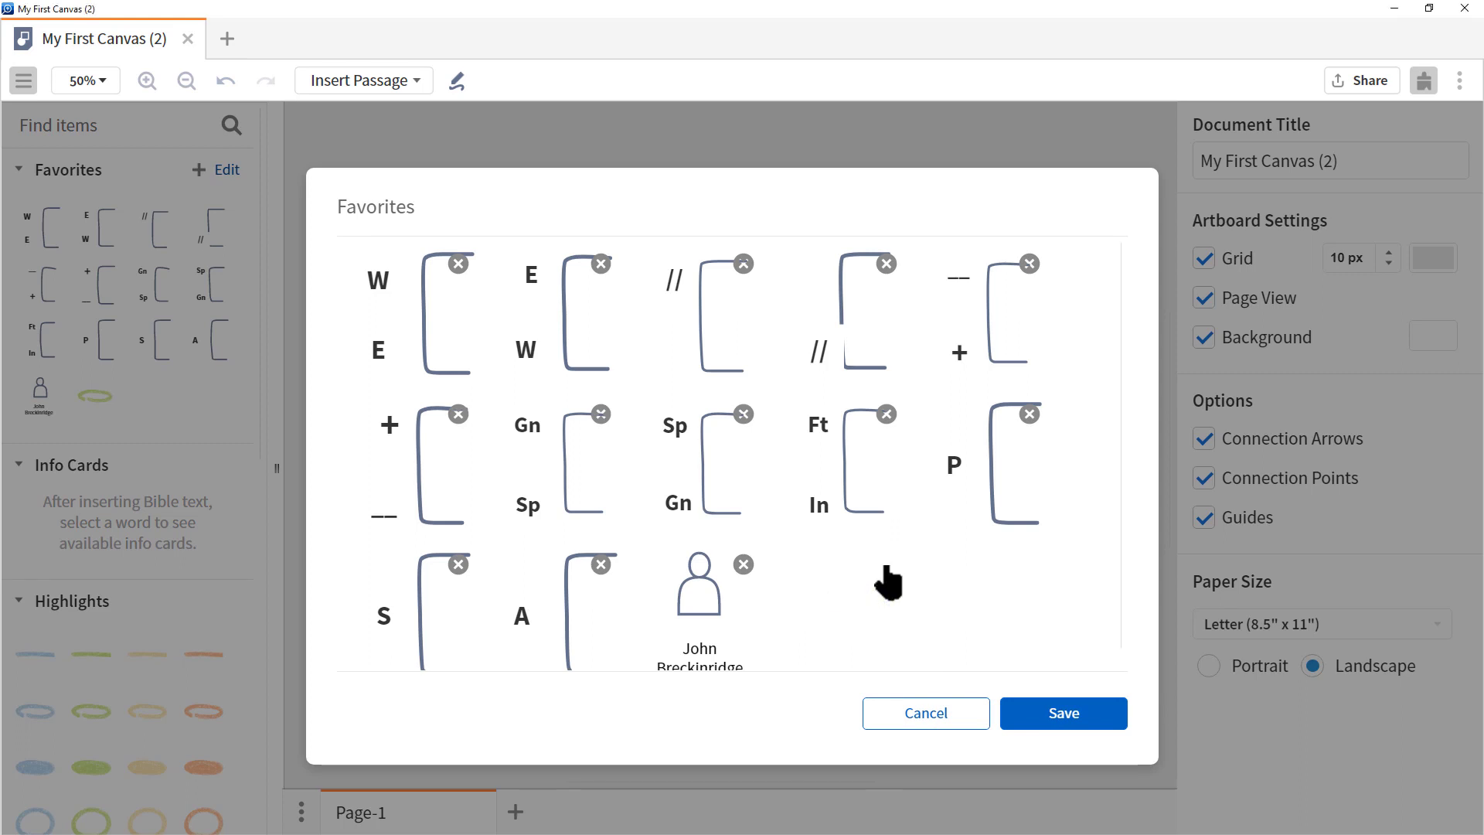
{"action": "left_click", "coordinate": [1070, 717]}
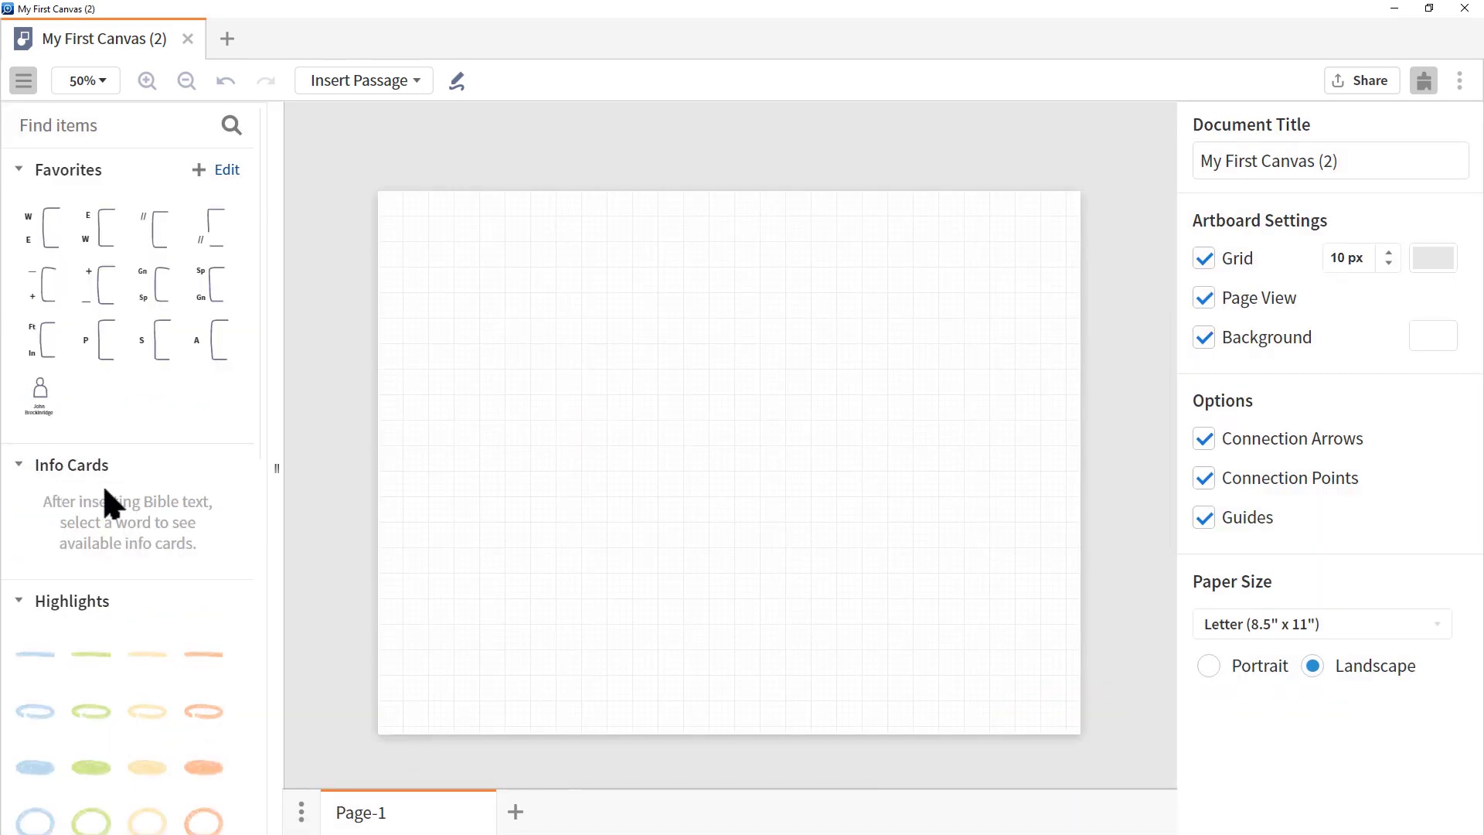
{"action": "scroll", "coordinate": [104, 484], "scroll_direction": "down", "scroll_amount": 7}
{"action": "scroll", "coordinate": [105, 488], "scroll_direction": "up", "scroll_amount": 1}
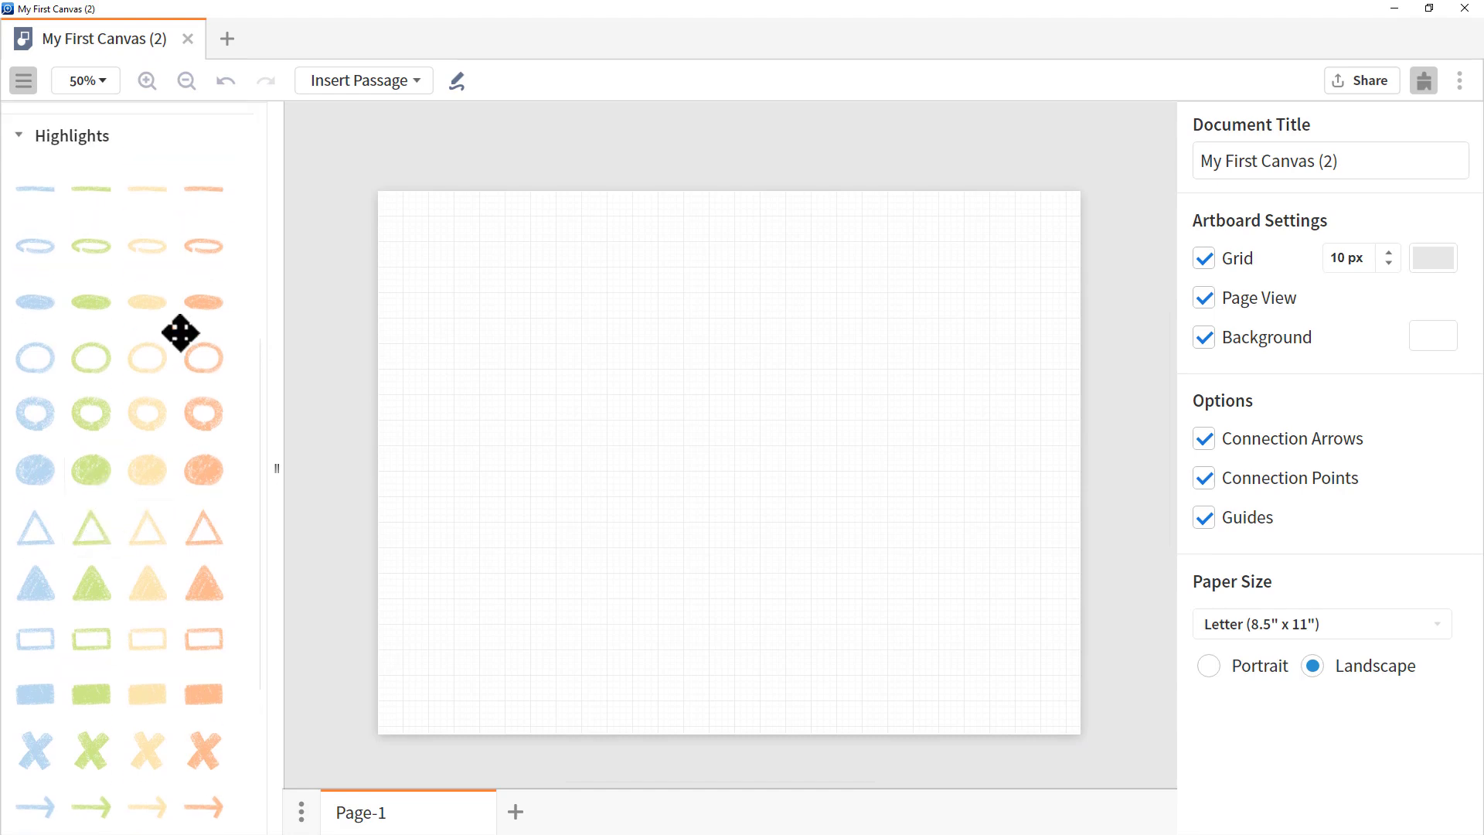
Expand the Basic, Lines and Arrows, Hand-Drawn, Shapes and Text groups in the shapes panel.
{"action": "mouse_move", "coordinate": [120, 458]}
{"action": "scroll", "coordinate": [120, 458], "scroll_direction": "down", "scroll_amount": 4}
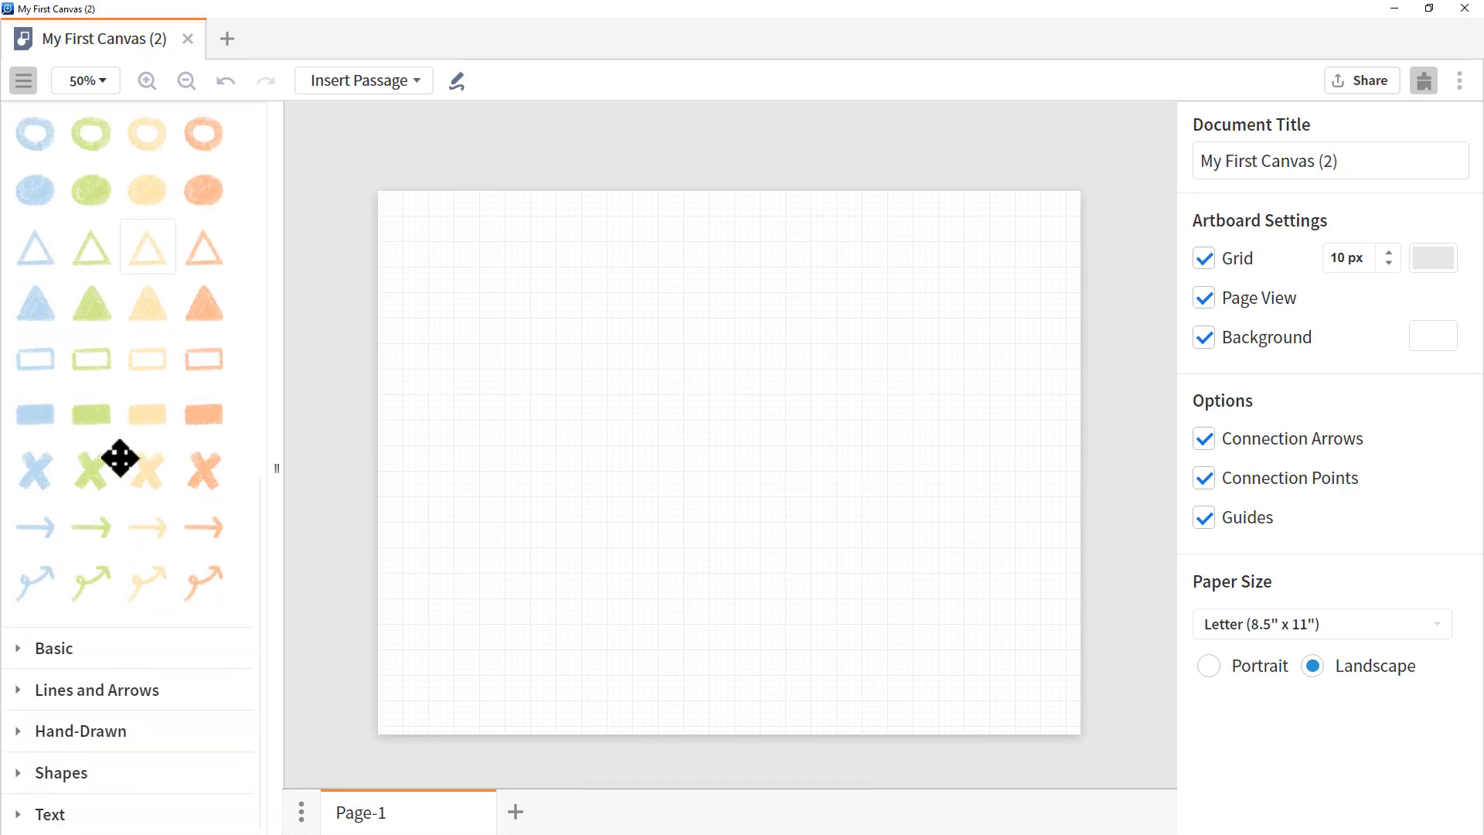
{"action": "left_click", "coordinate": [82, 648]}
{"action": "scroll", "coordinate": [81, 645], "scroll_direction": "down", "scroll_amount": 4}
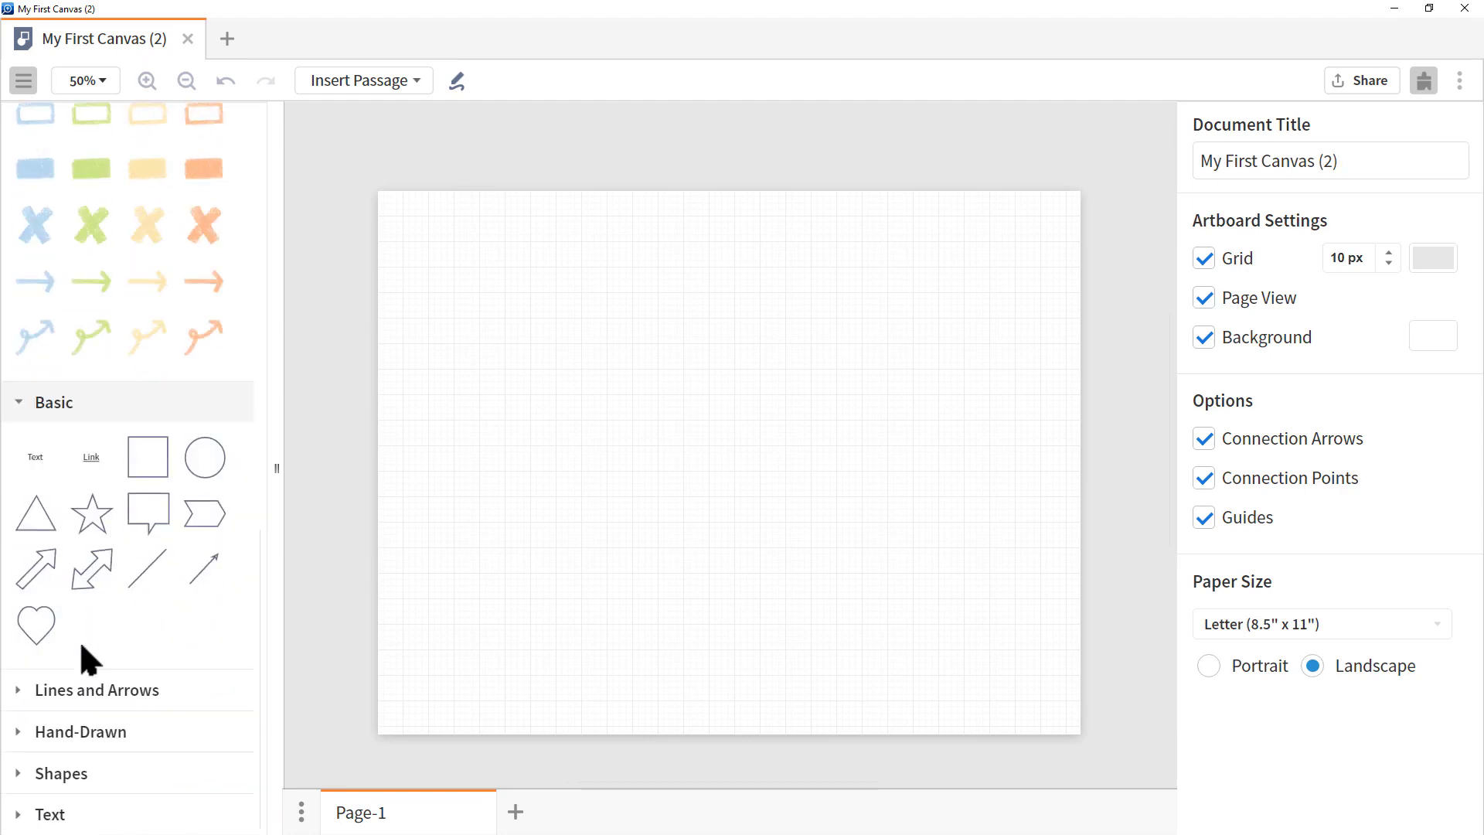
{"action": "left_click", "coordinate": [91, 688]}
{"action": "scroll", "coordinate": [92, 688], "scroll_direction": "down", "scroll_amount": 6}
{"action": "scroll", "coordinate": [91, 685], "scroll_direction": "down", "scroll_amount": 3}
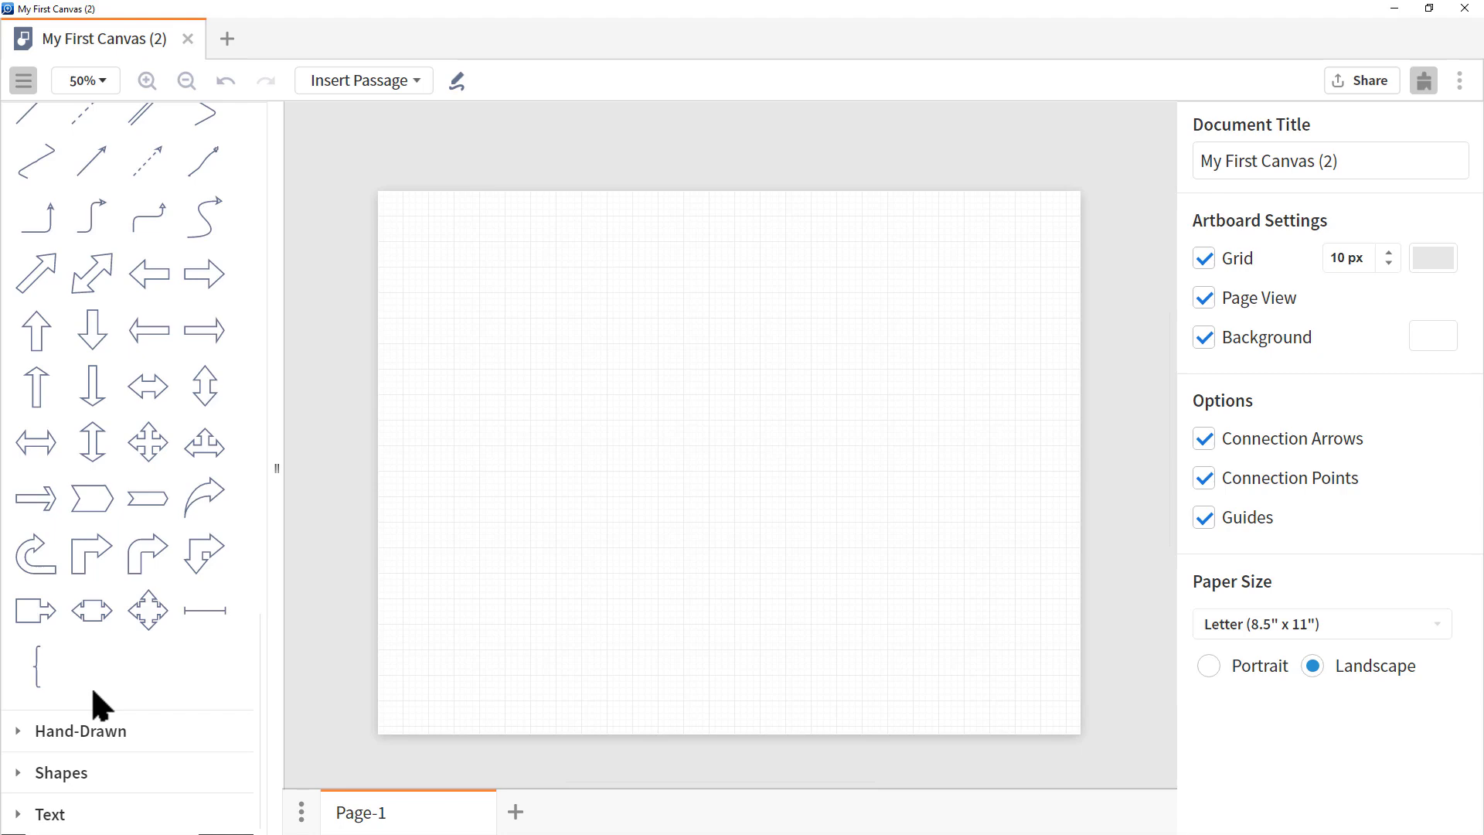
{"action": "left_click", "coordinate": [72, 731]}
{"action": "scroll", "coordinate": [72, 730], "scroll_direction": "down", "scroll_amount": 3}
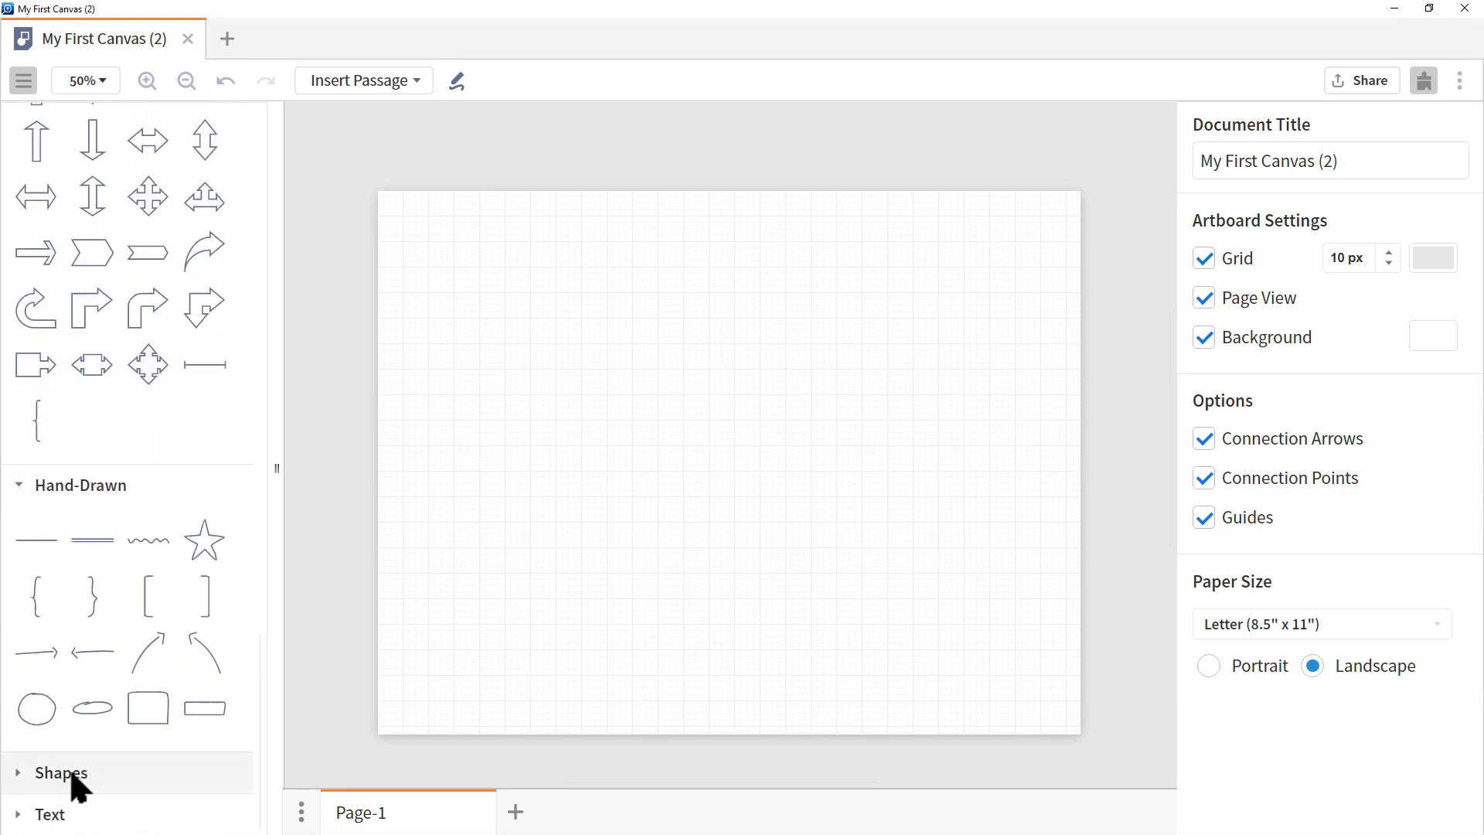
{"action": "left_click", "coordinate": [70, 771]}
{"action": "scroll", "coordinate": [70, 769], "scroll_direction": "down", "scroll_amount": 10}
{"action": "left_click", "coordinate": [68, 816]}
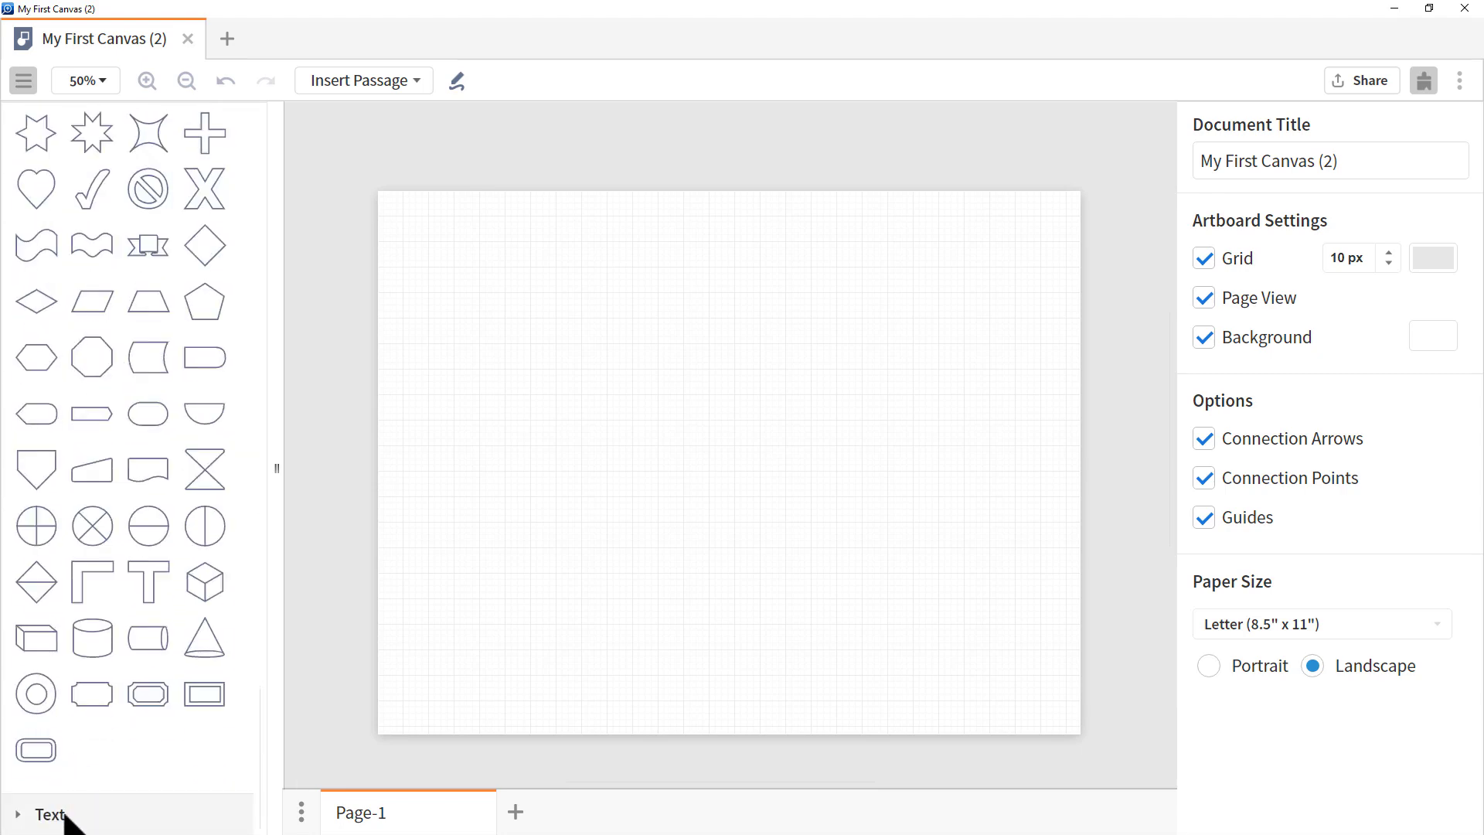
{"action": "scroll", "coordinate": [139, 722], "scroll_direction": "down", "scroll_amount": 3}
{"action": "scroll", "coordinate": [139, 722], "scroll_direction": "up", "scroll_amount": 8}
{"action": "scroll", "coordinate": [139, 722], "scroll_direction": "up", "scroll_amount": 10}
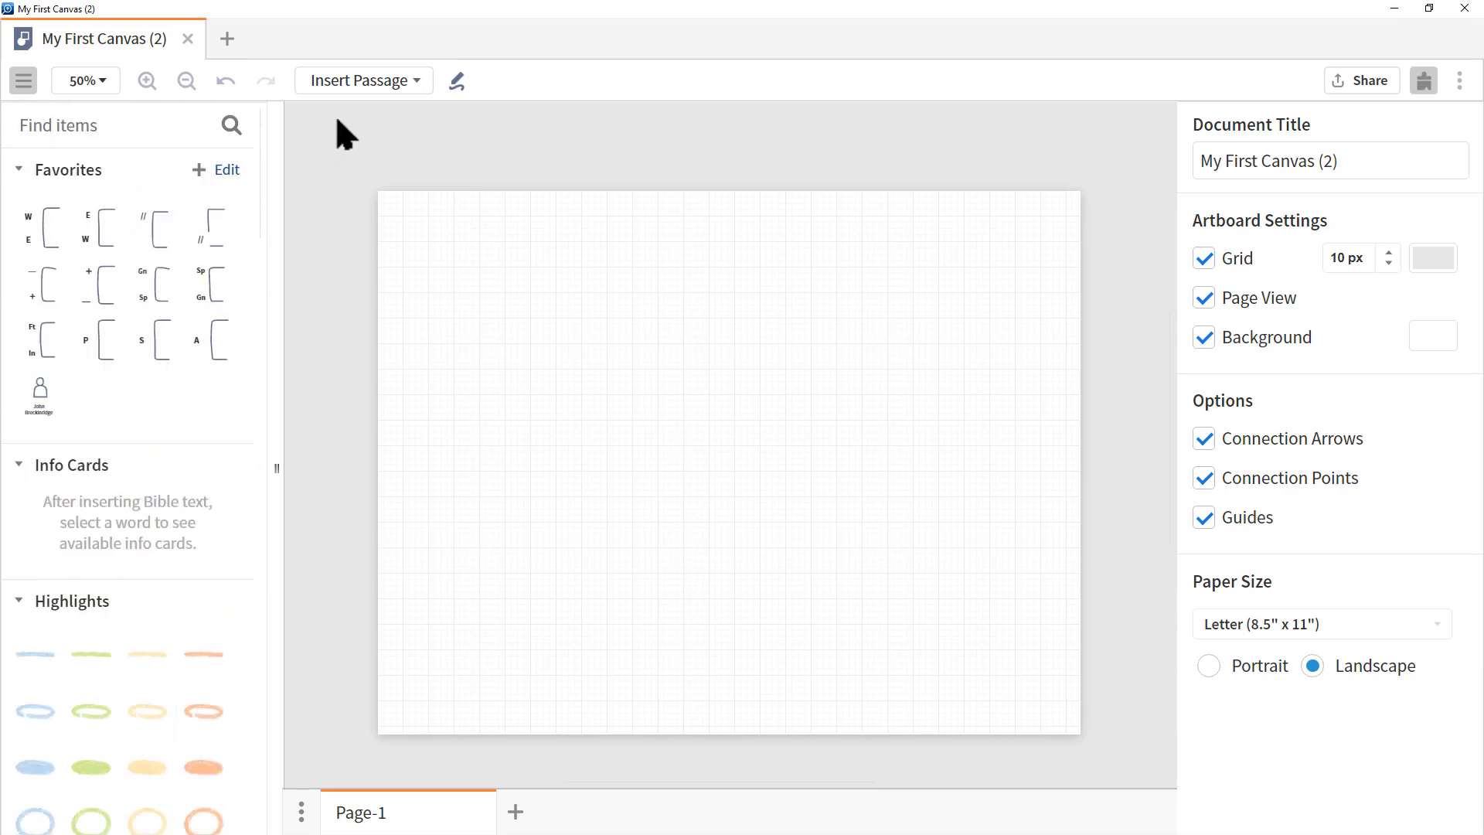
Insert the NKJV passage John 3:16-18 onto the canvas.
{"action": "left_click", "coordinate": [372, 81]}
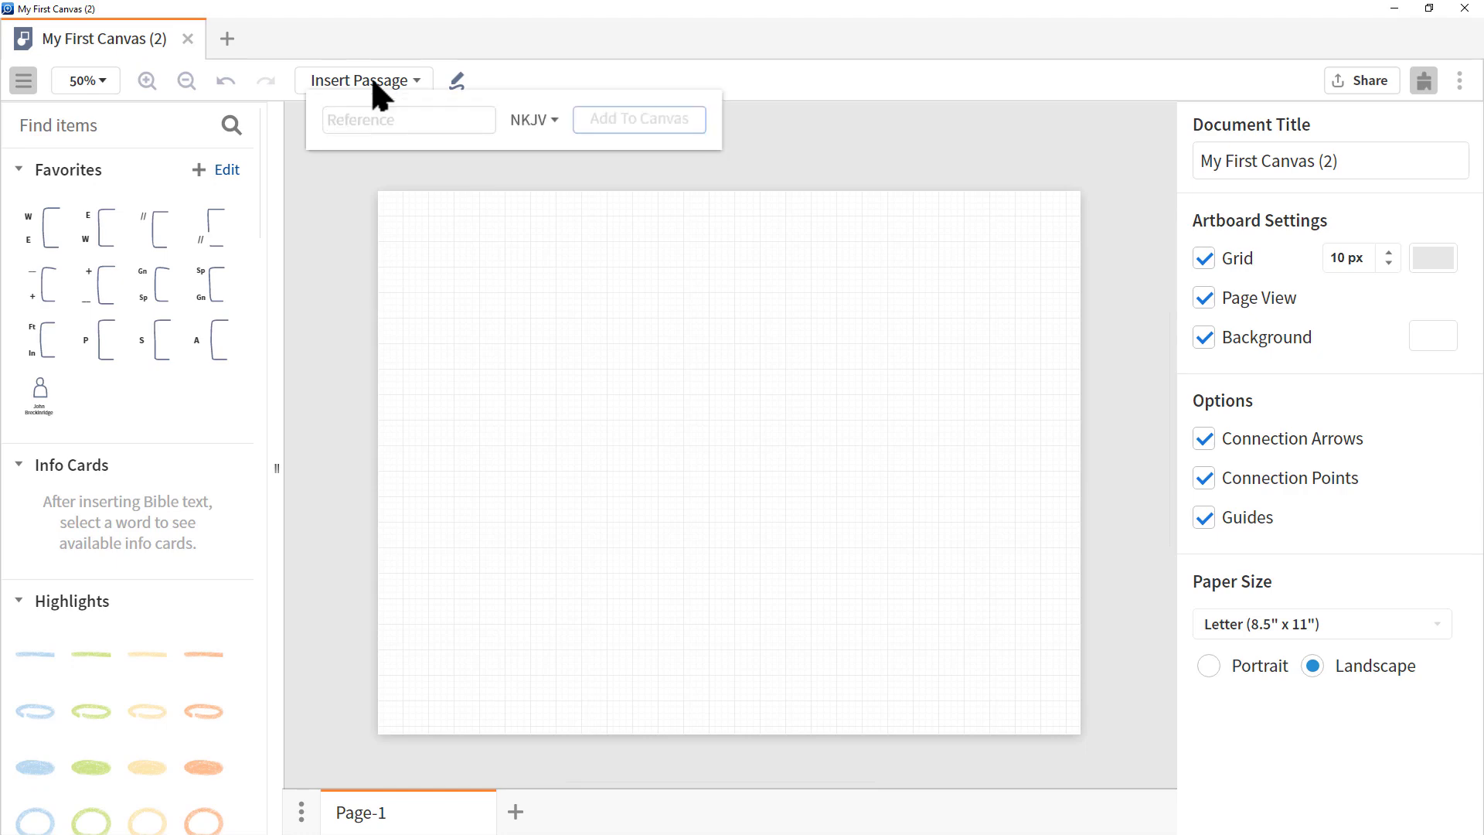
{"action": "type", "text": "John 3"}
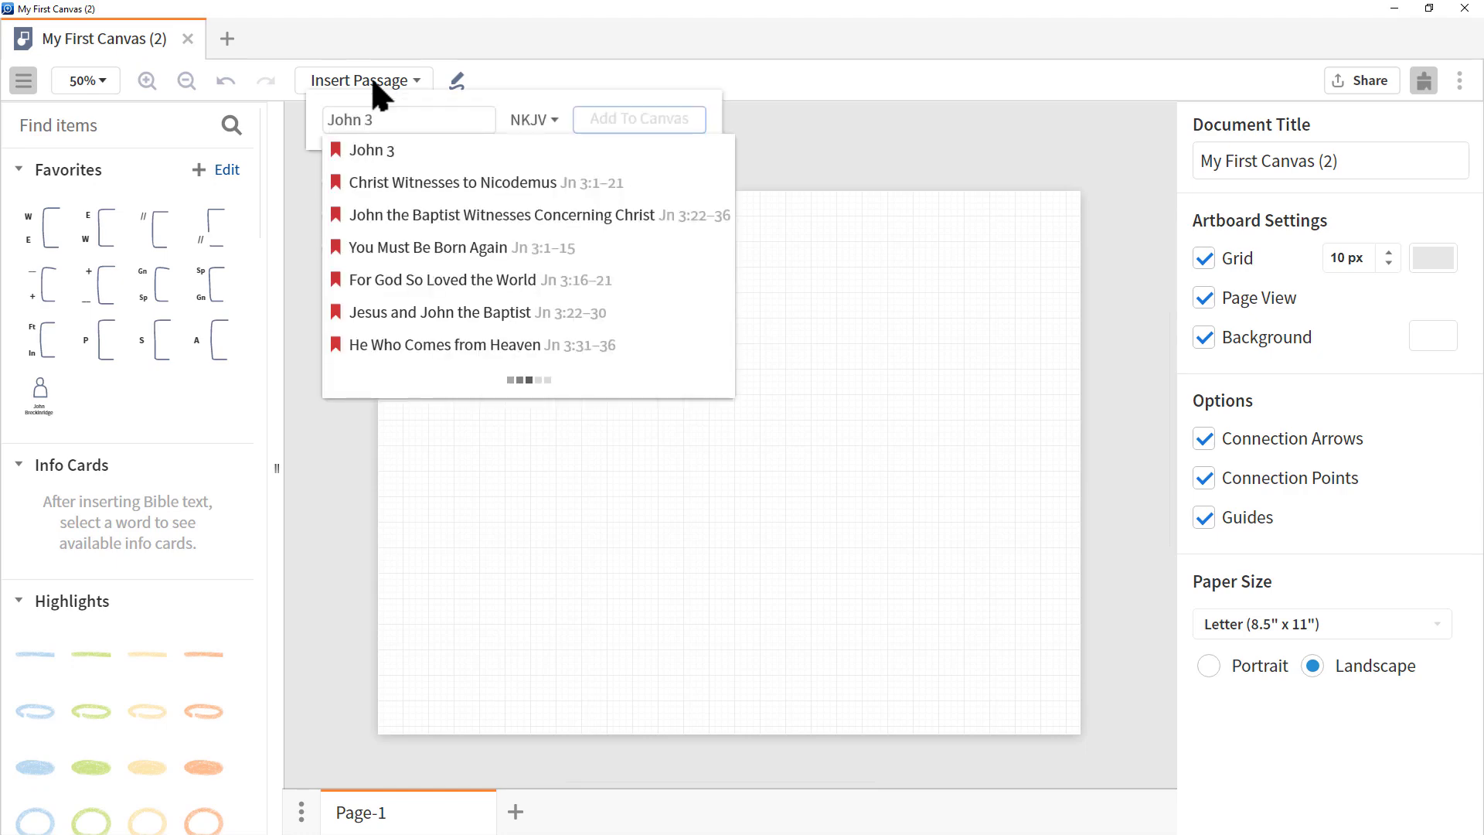
{"action": "type", "text": ":16-18"}
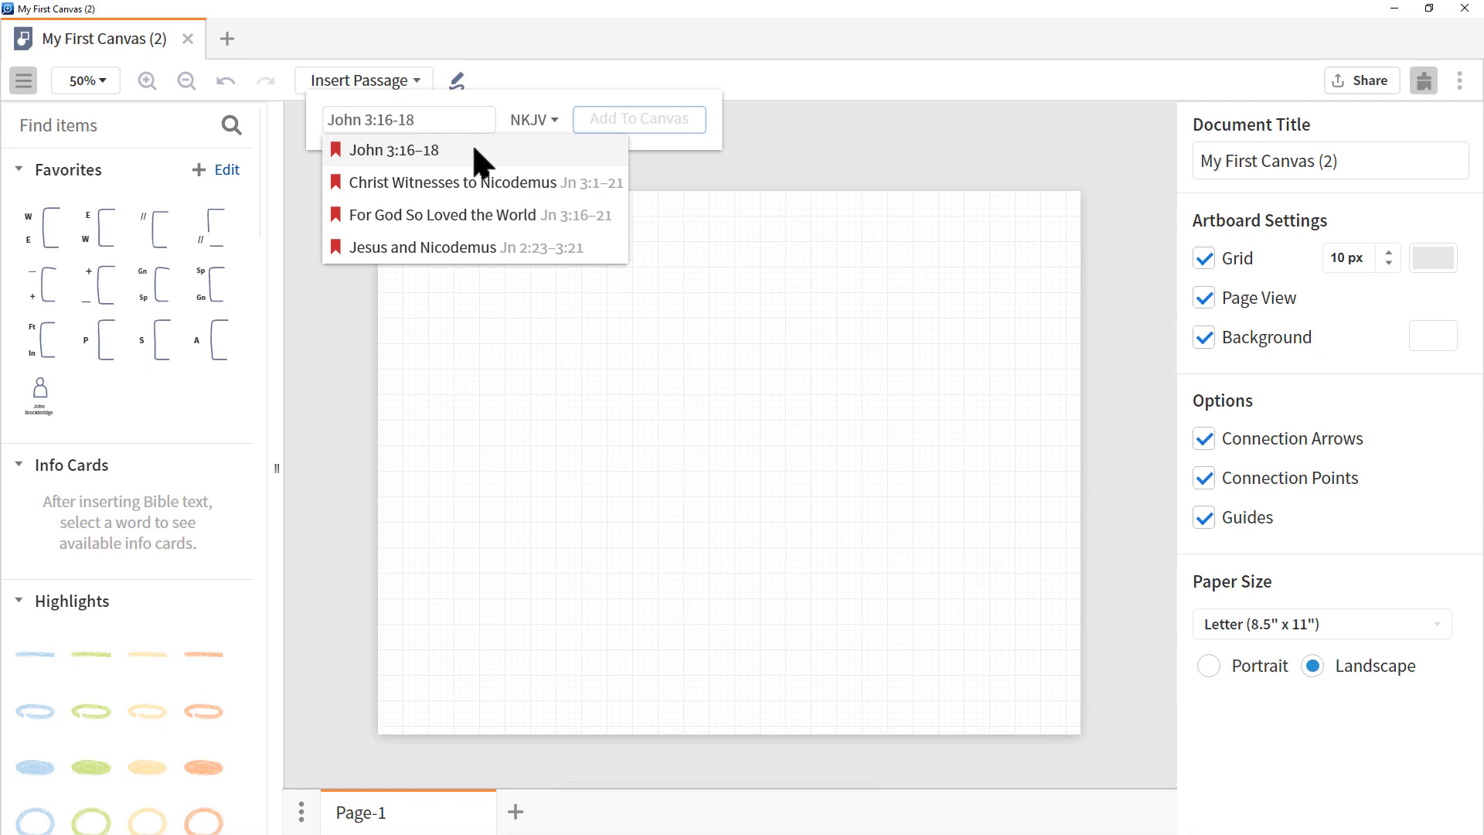
{"action": "mouse_move", "coordinate": [414, 153]}
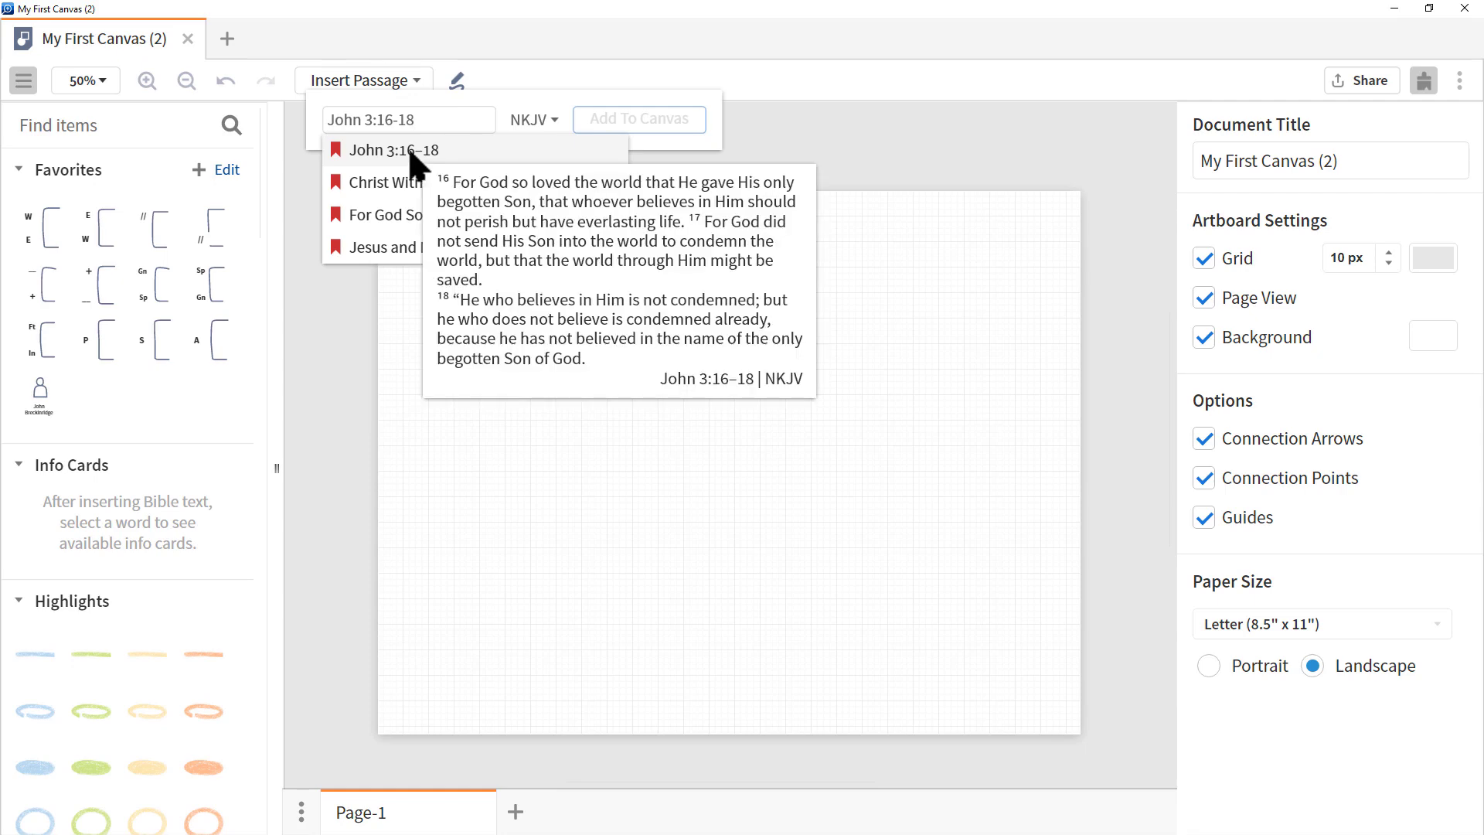
{"action": "left_click", "coordinate": [412, 151]}
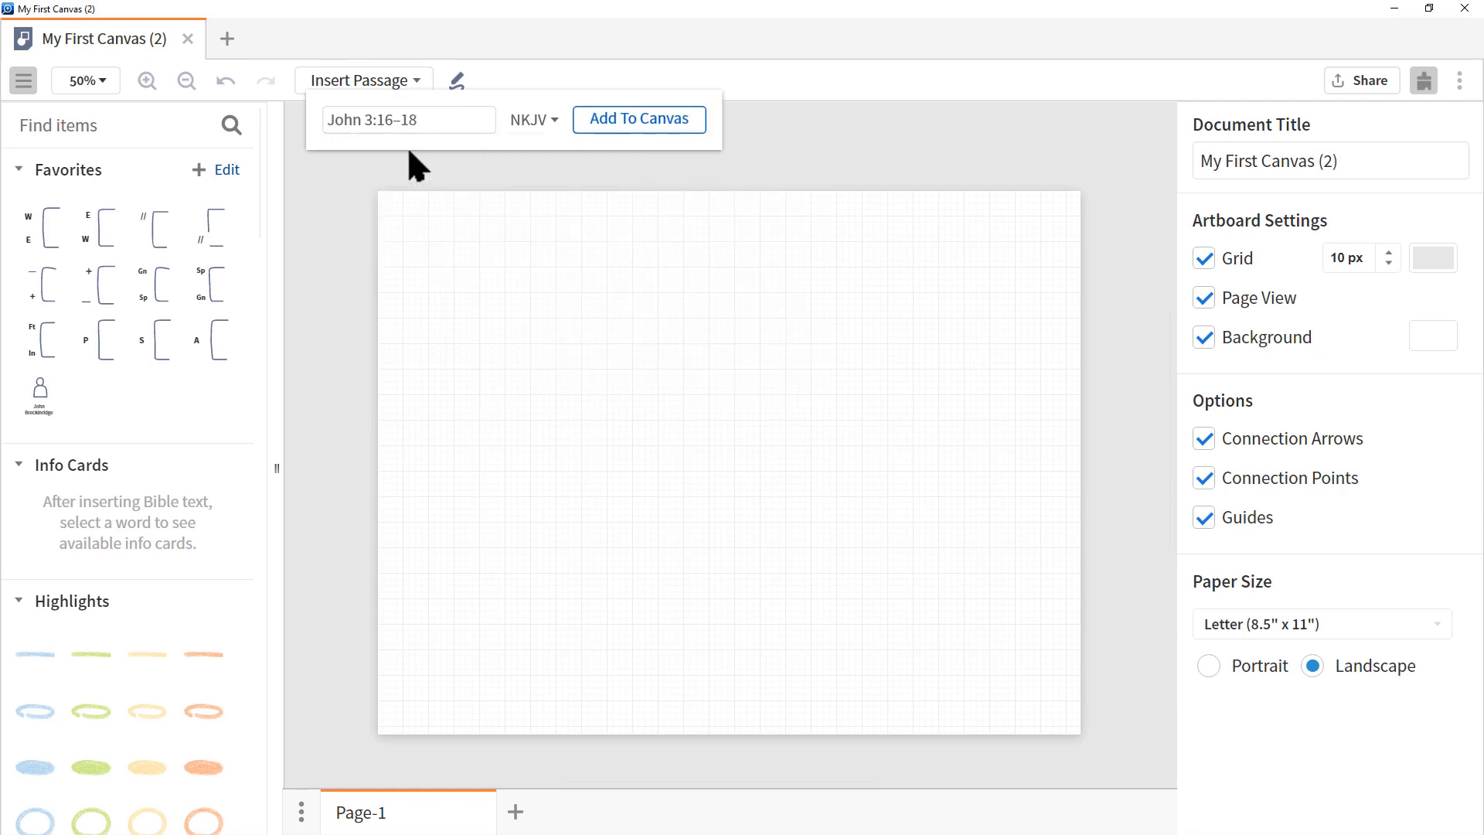
{"action": "left_click", "coordinate": [525, 122]}
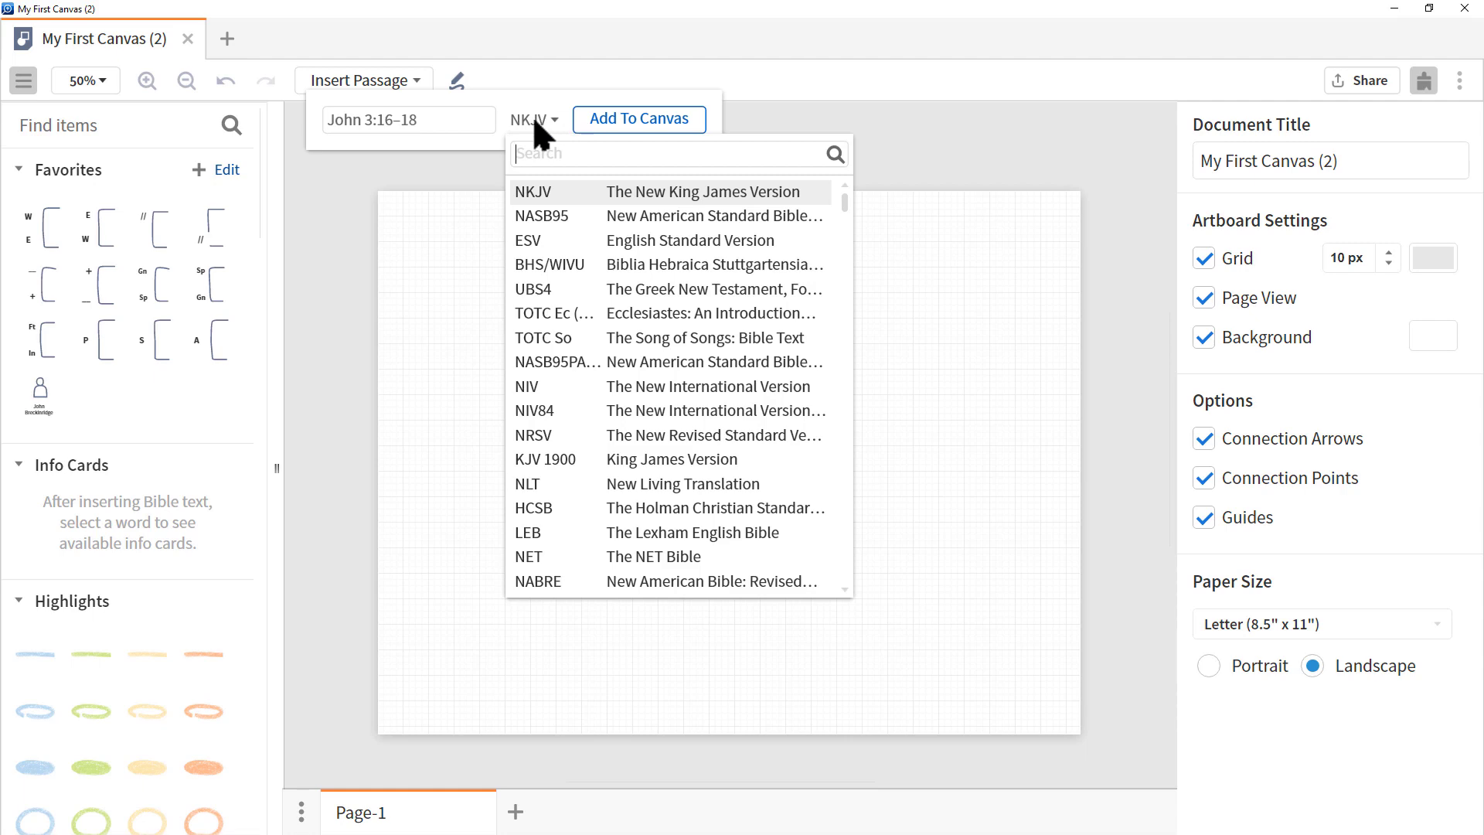
{"action": "left_click", "coordinate": [653, 122]}
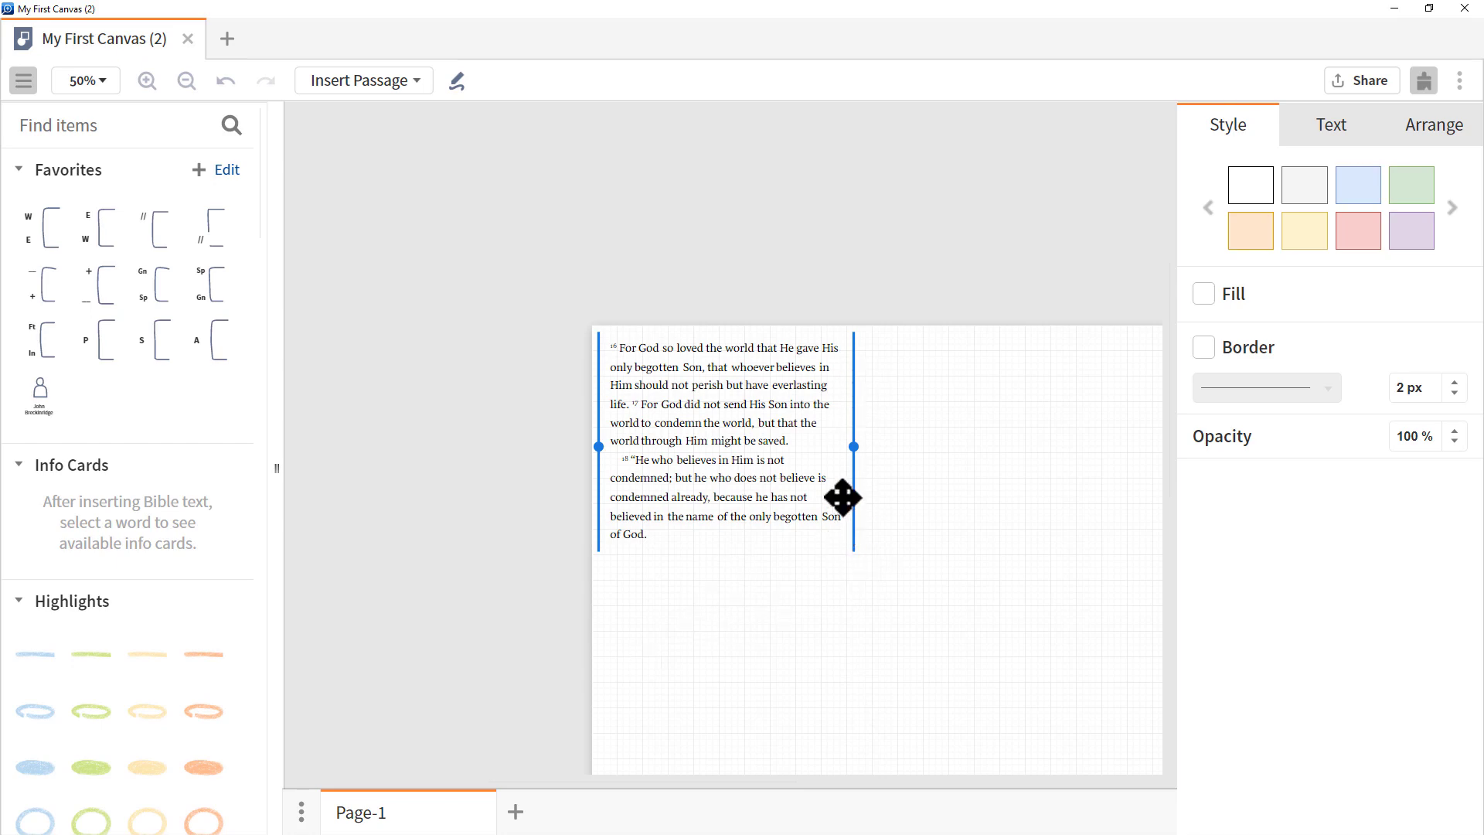
Widen the John 3:16–18 box by extending its right edge and pulling in its left edge.
{"action": "left_click_drag", "start_coordinate": [853, 450], "coordinate": [1058, 448]}
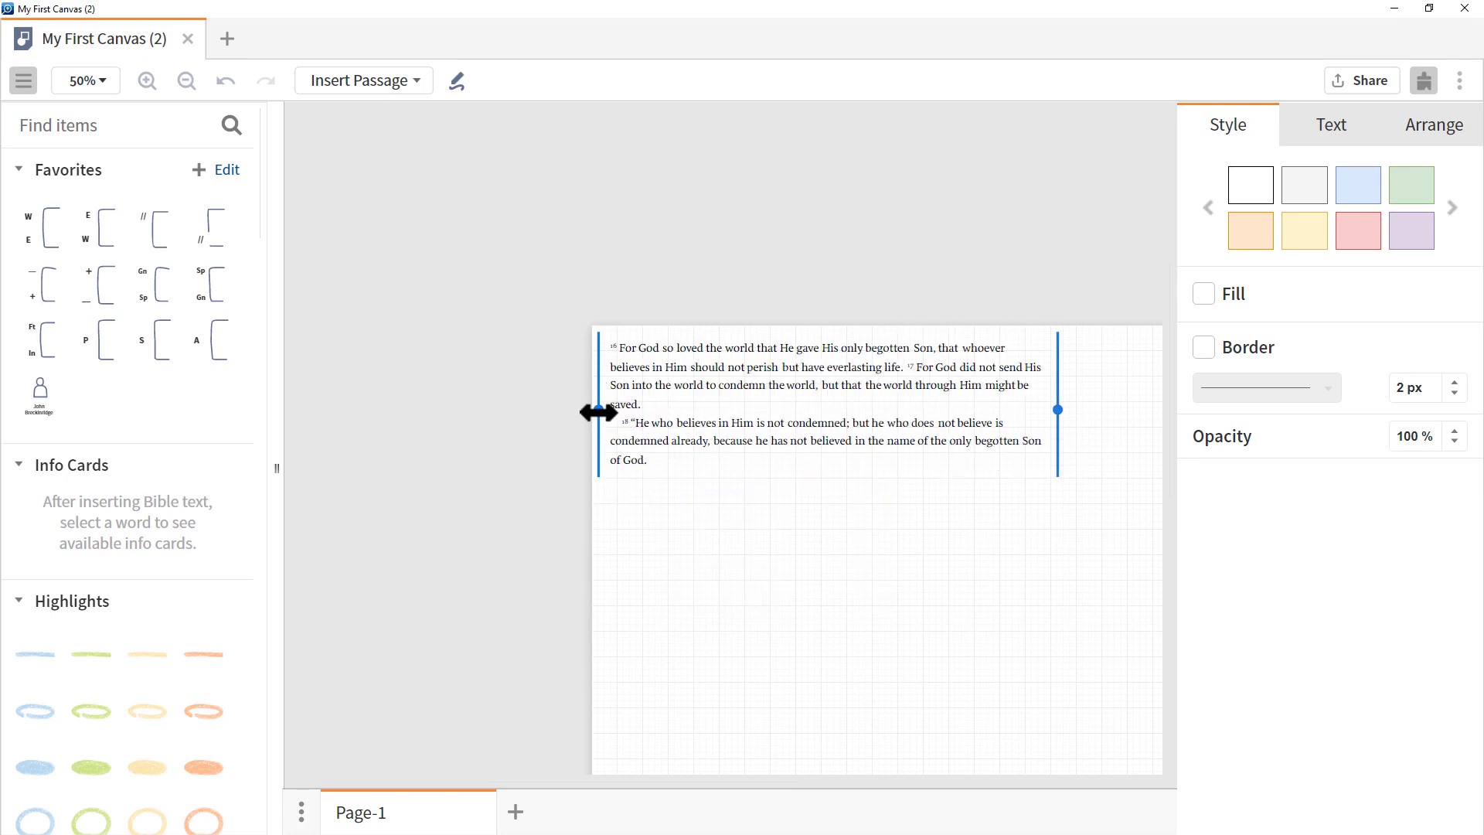
{"action": "left_click_drag", "start_coordinate": [596, 410], "coordinate": [681, 412]}
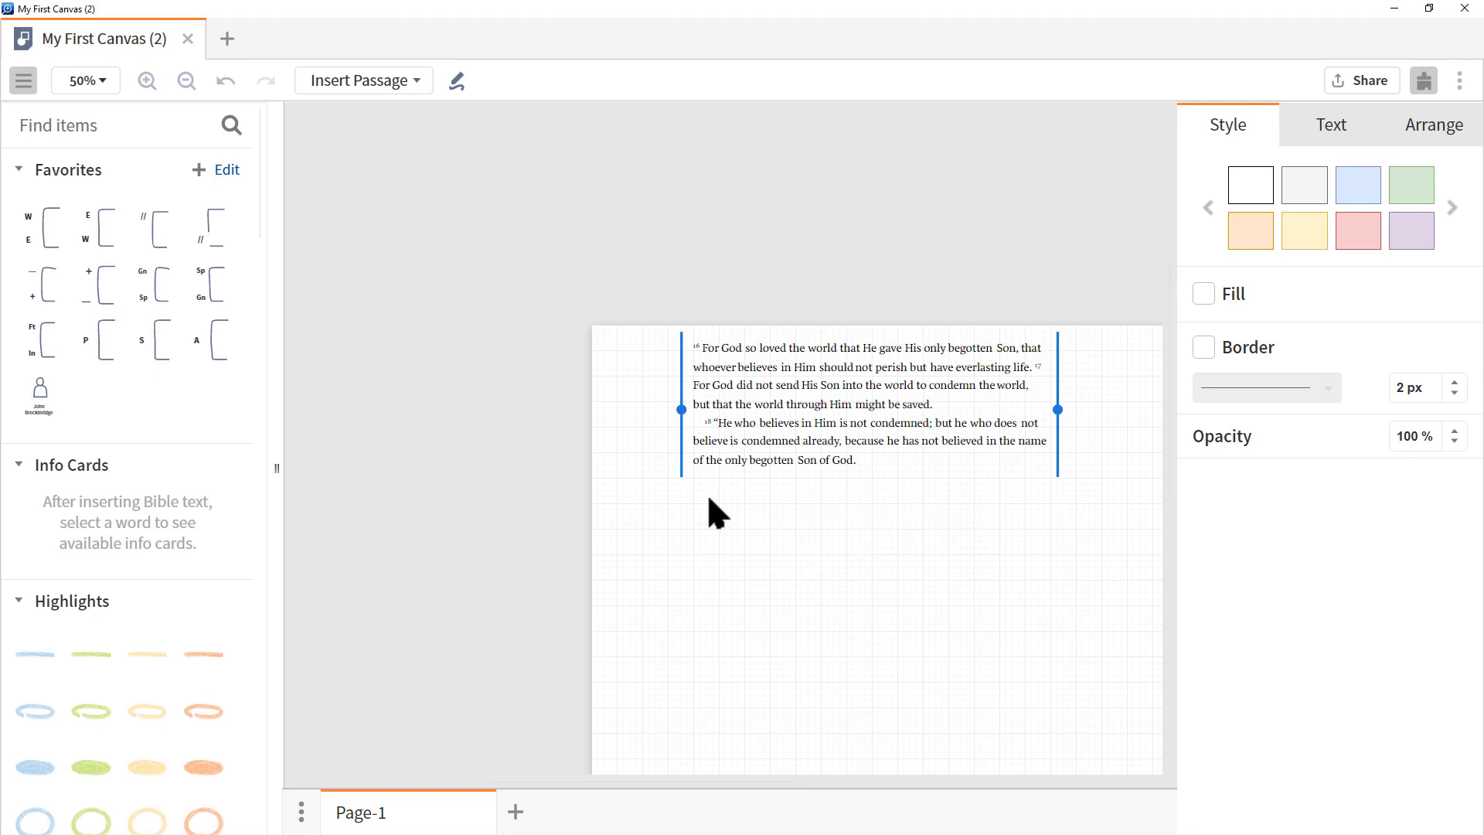
{"action": "left_click", "coordinate": [731, 348]}
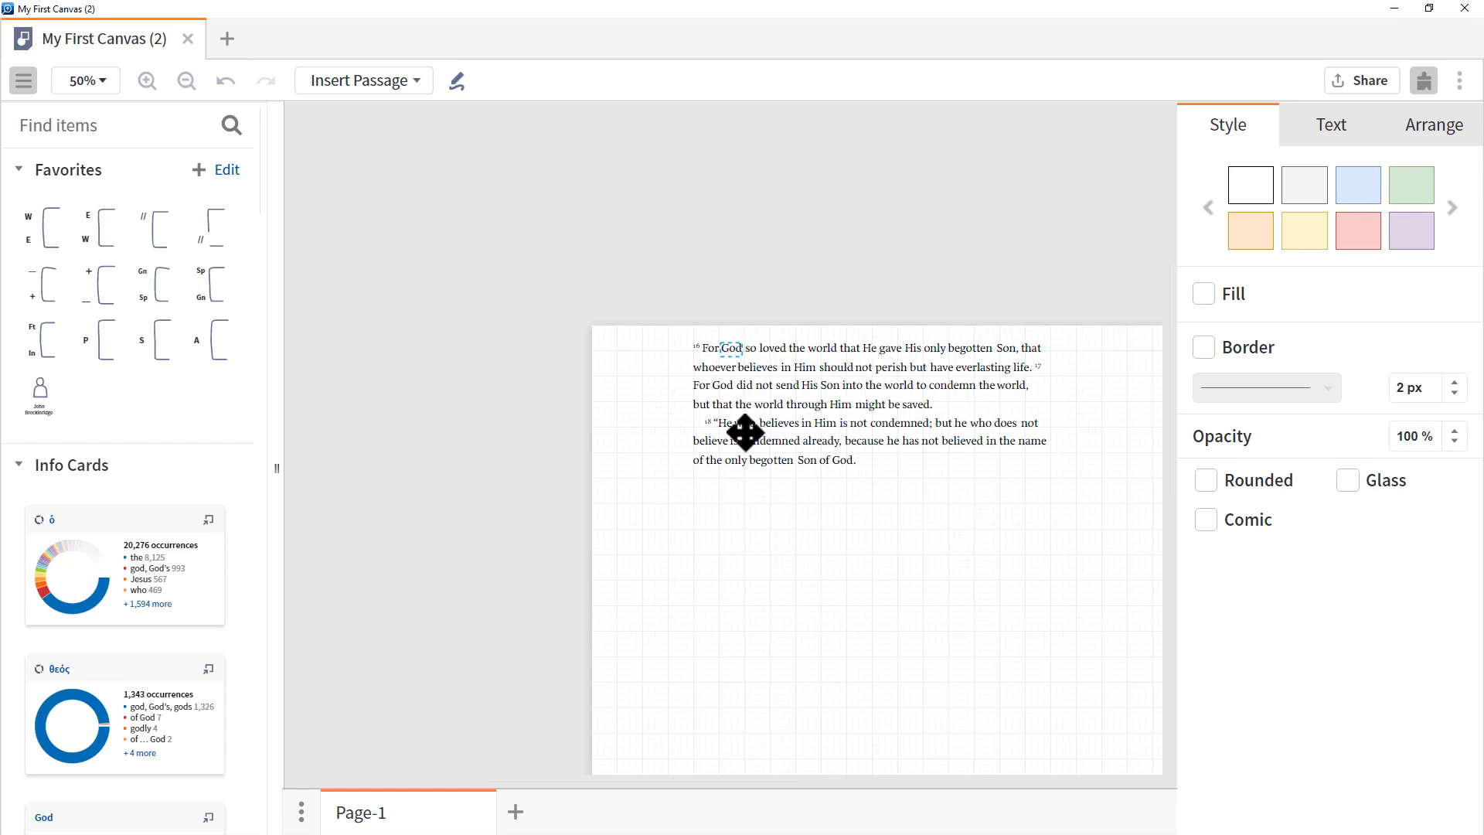
{"action": "left_click", "coordinate": [725, 423]}
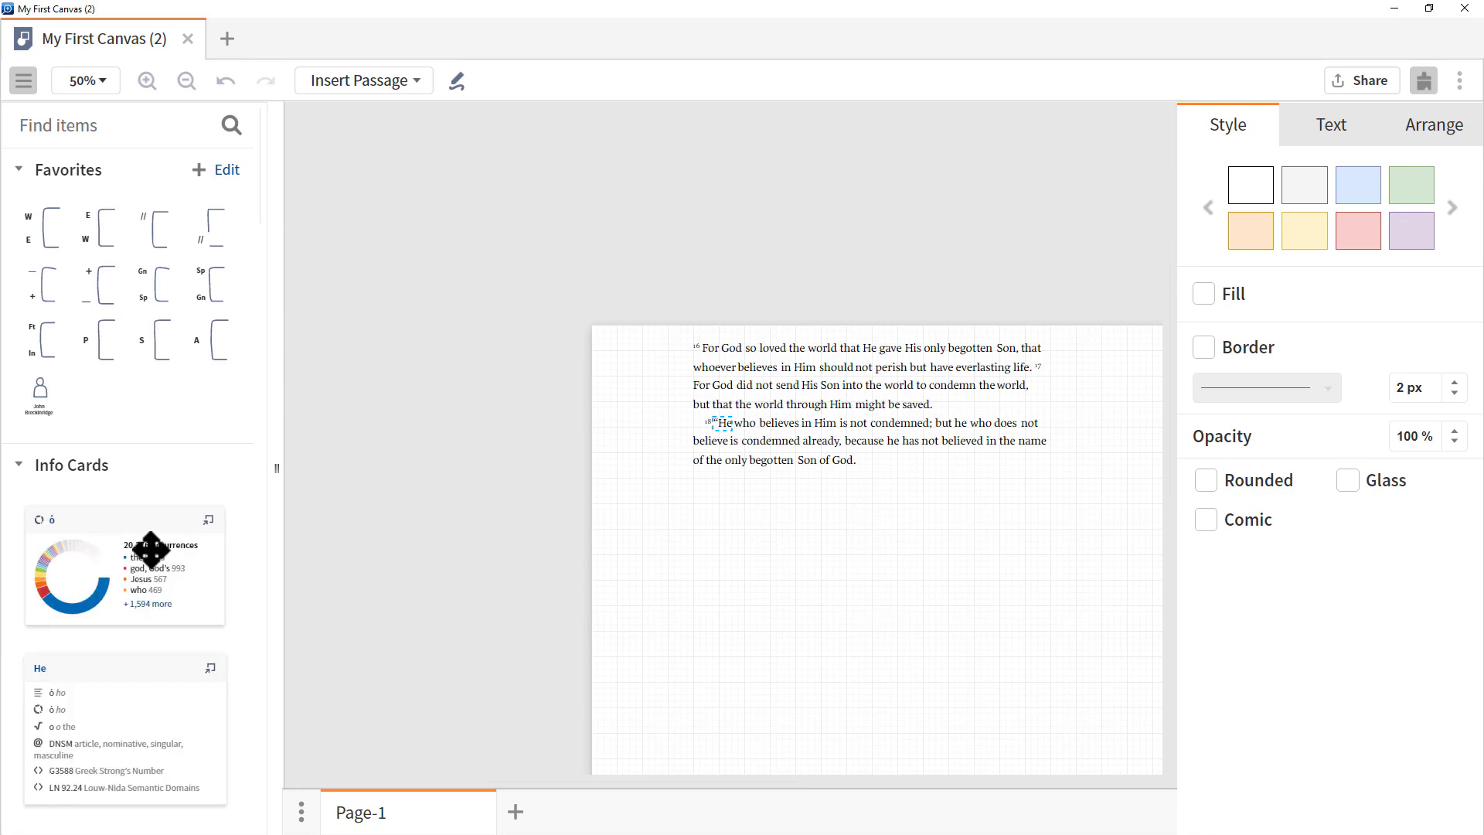
{"action": "scroll", "coordinate": [126, 490], "scroll_direction": "down", "scroll_amount": 3}
{"action": "scroll", "coordinate": [126, 497], "scroll_direction": "down", "scroll_amount": 1}
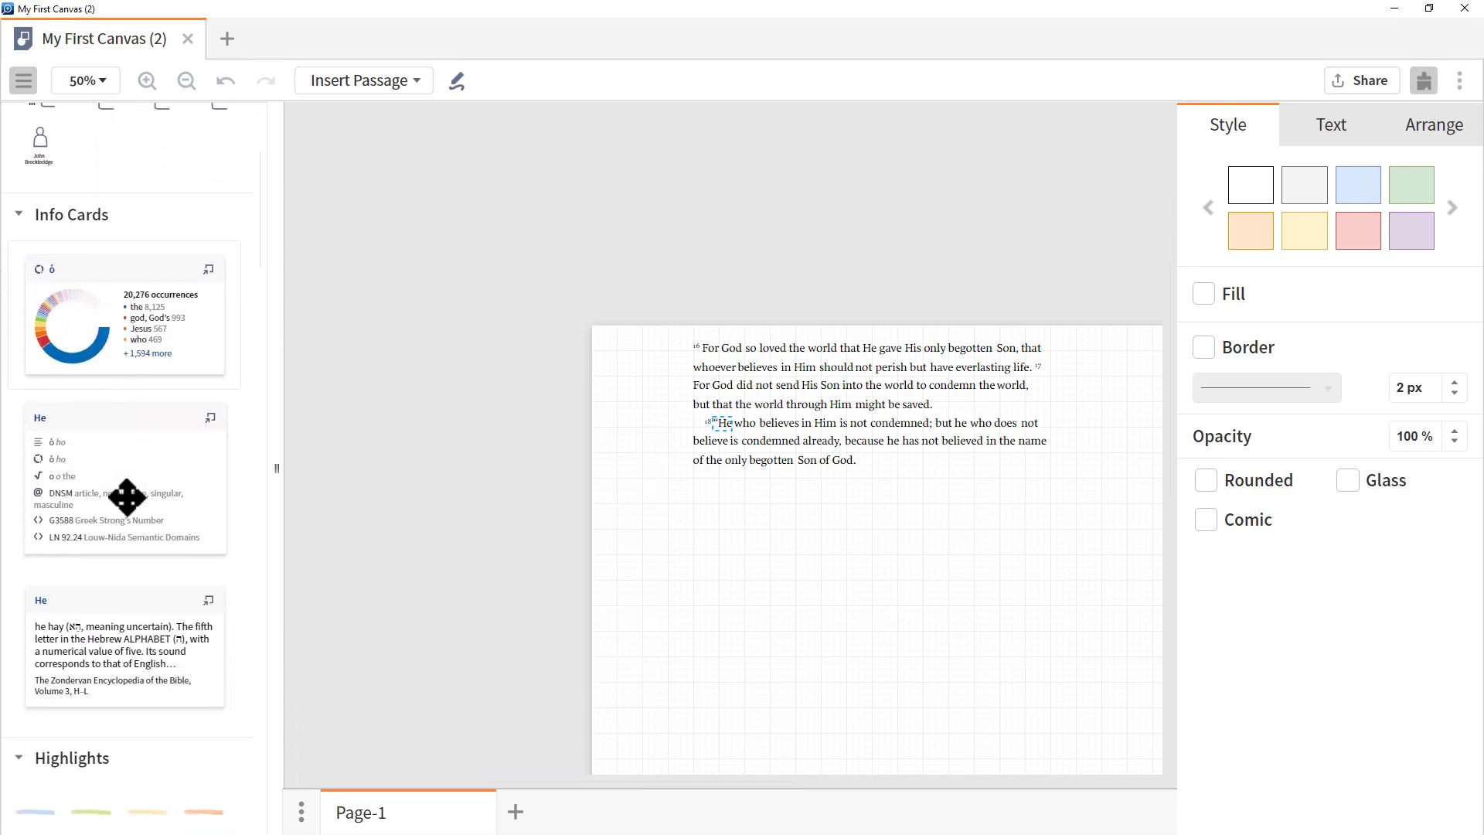
{"action": "left_click", "coordinate": [732, 348]}
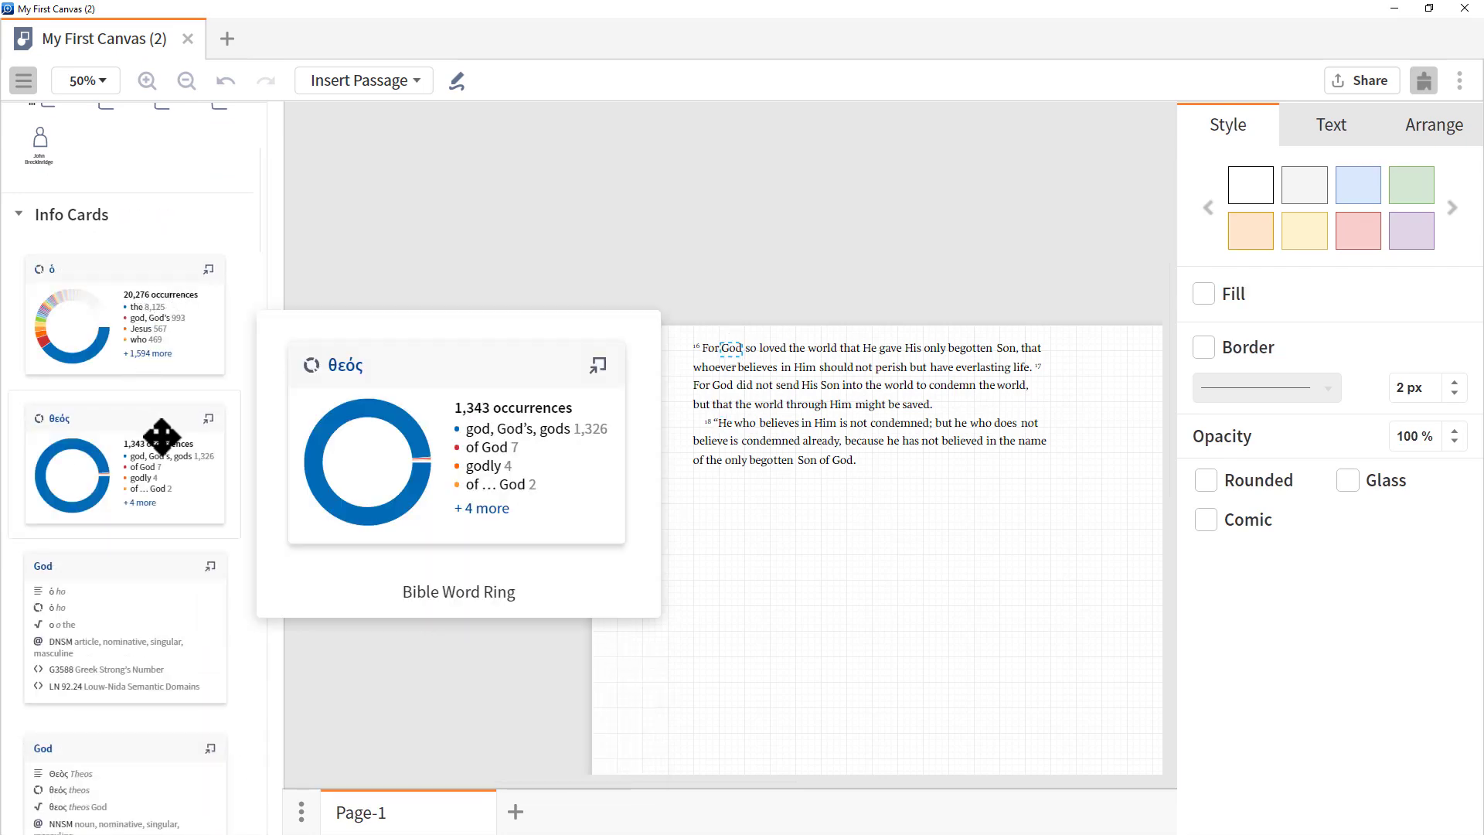
{"action": "scroll", "coordinate": [159, 643], "scroll_direction": "down", "scroll_amount": 1}
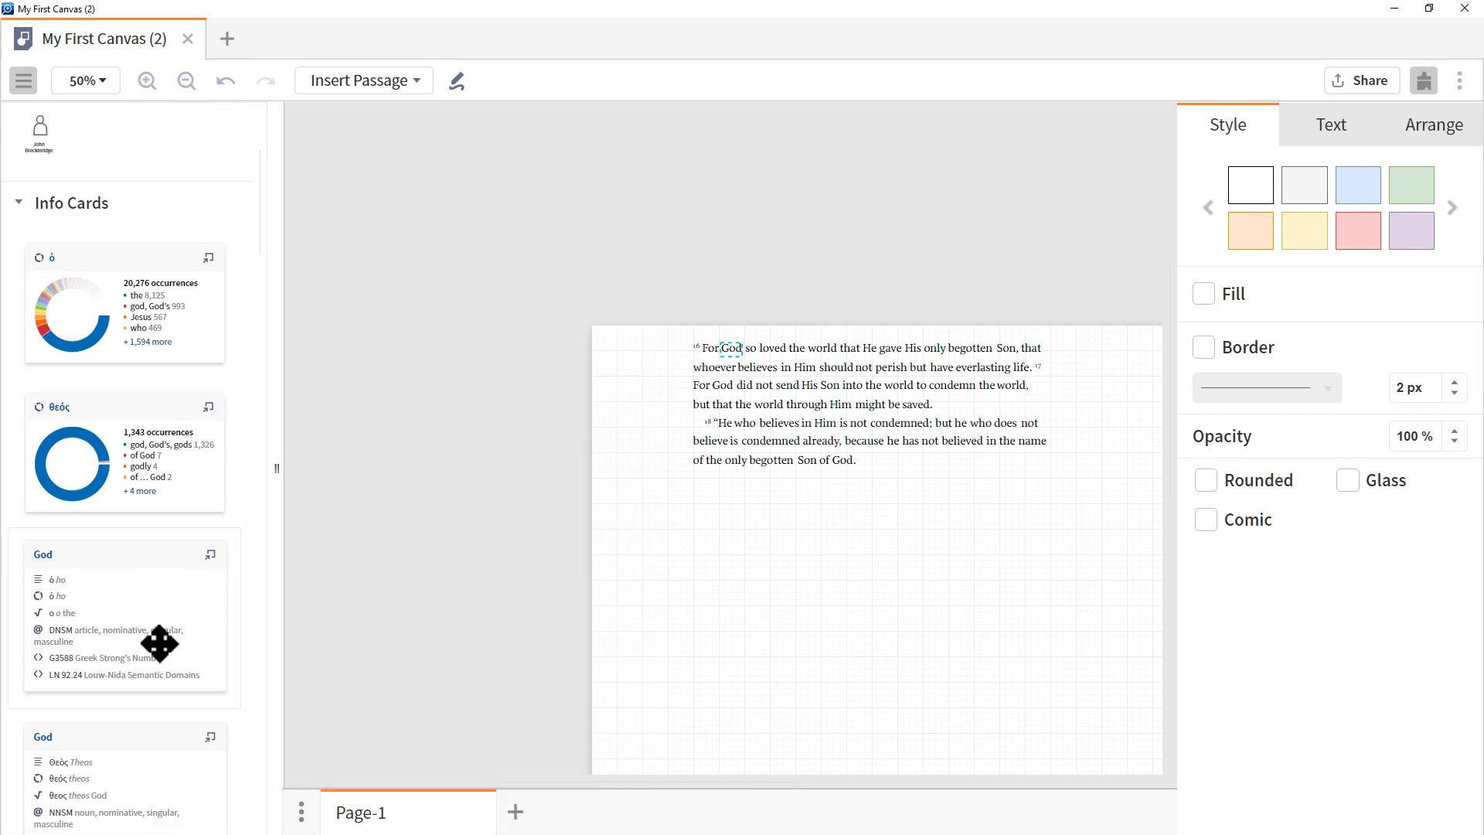
{"action": "mouse_move", "coordinate": [113, 261]}
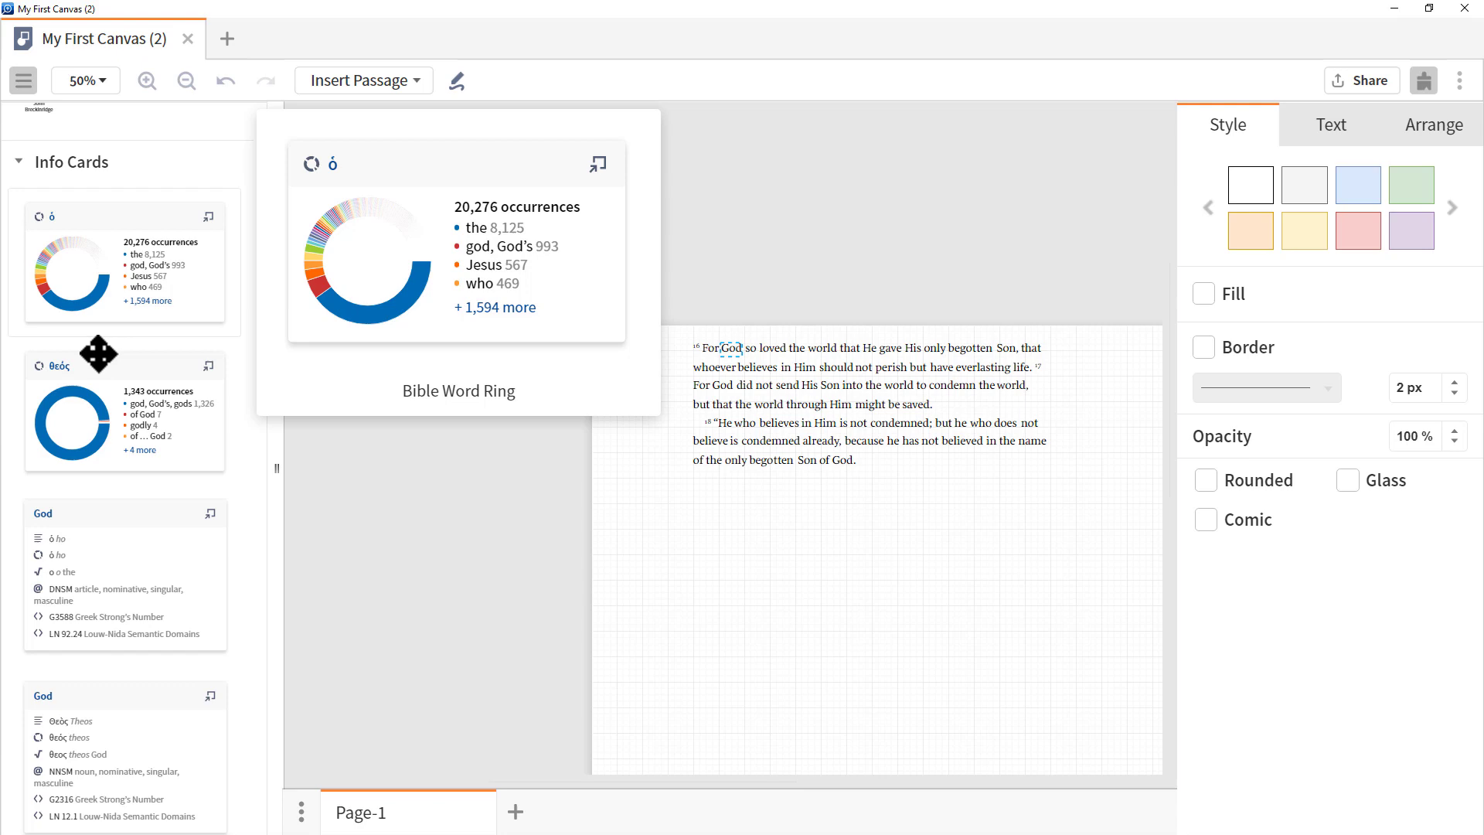
{"action": "mouse_move", "coordinate": [89, 391]}
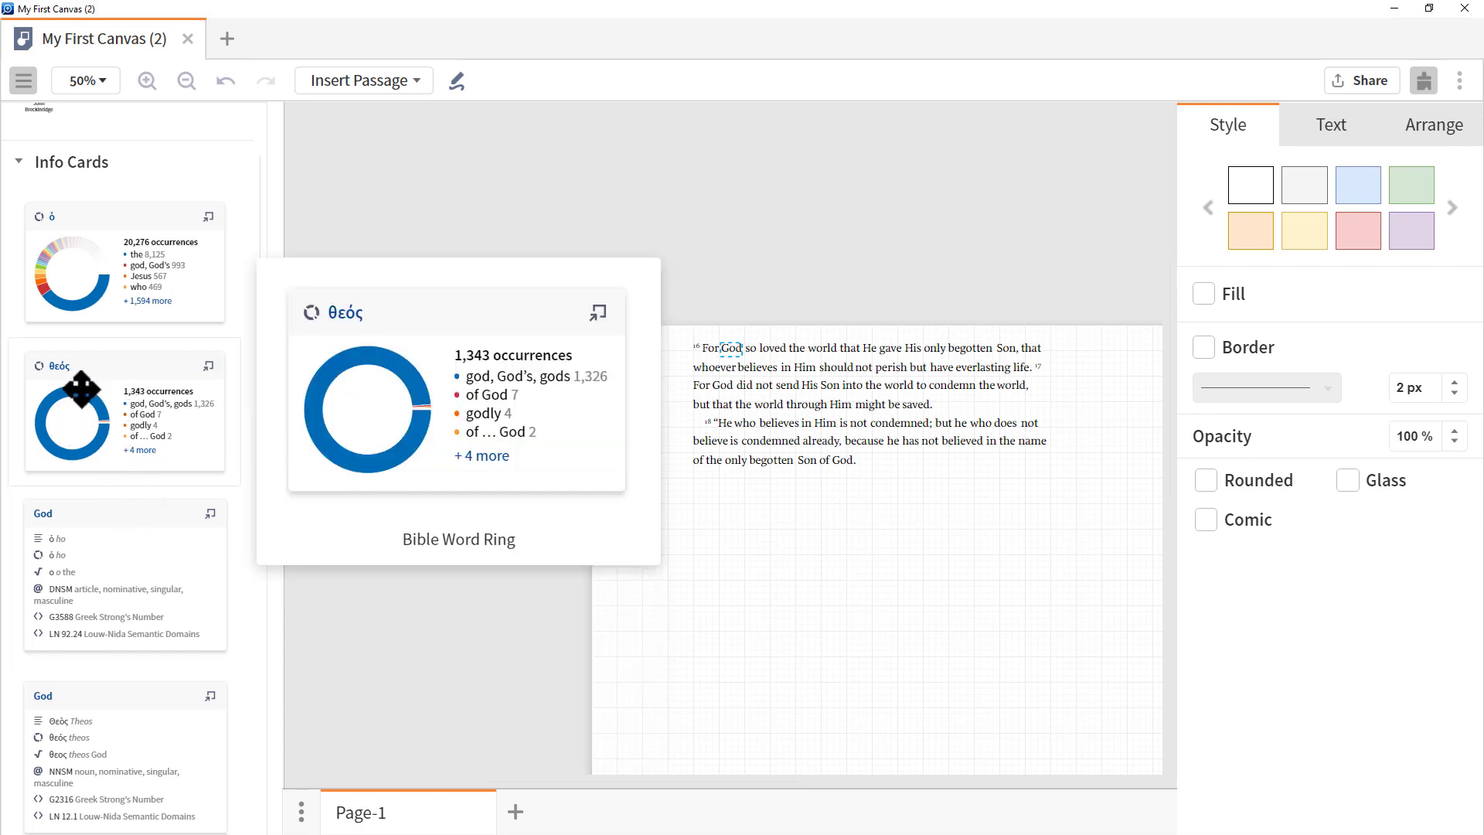
Place the θεός word-ring card below the passage and make its connector solid at 50% opacity.
{"action": "left_click_drag", "start_coordinate": [80, 407], "coordinate": [664, 507]}
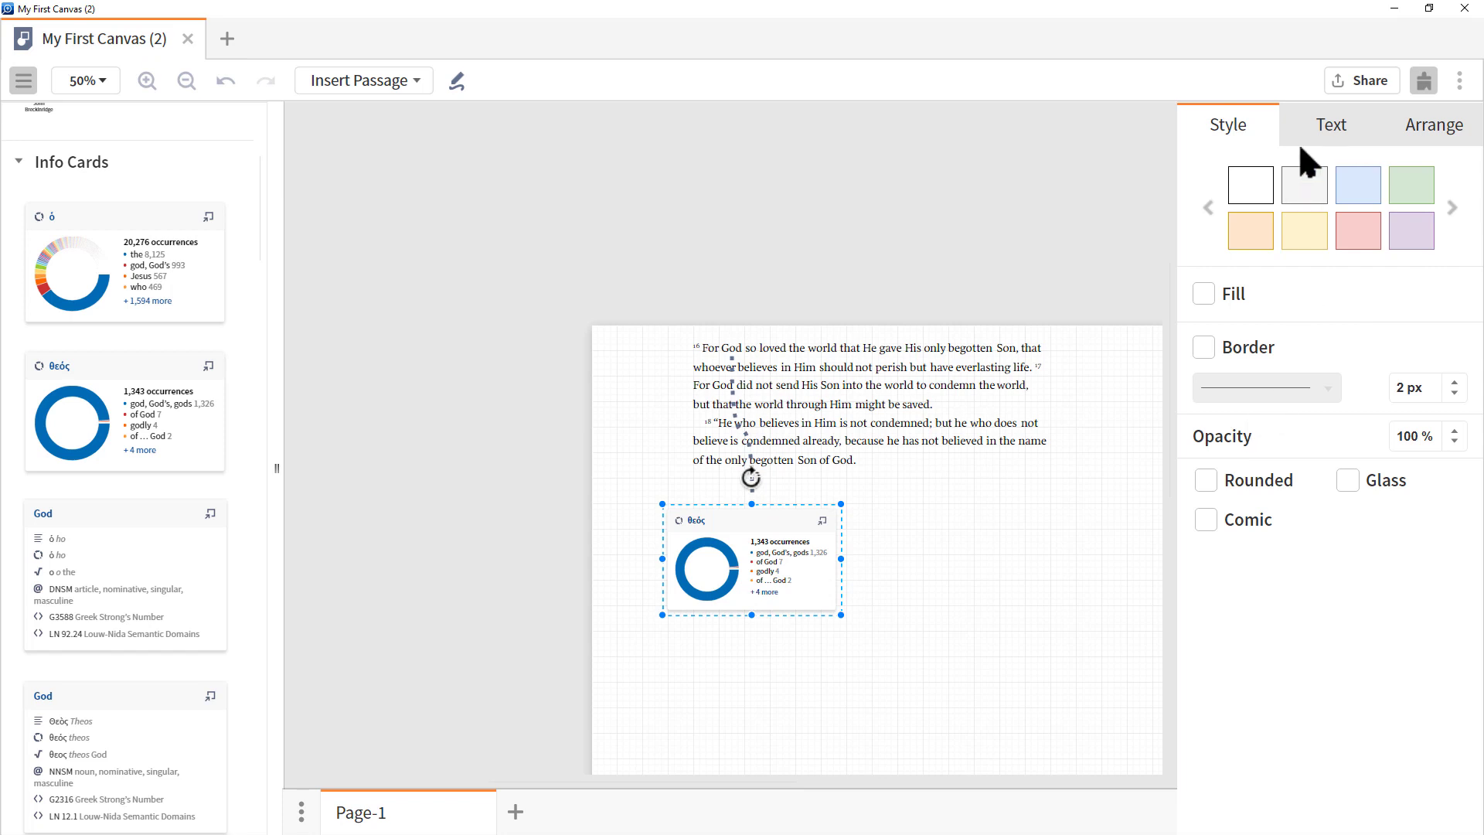
{"action": "left_click", "coordinate": [1319, 393]}
{"action": "left_click", "coordinate": [750, 478]}
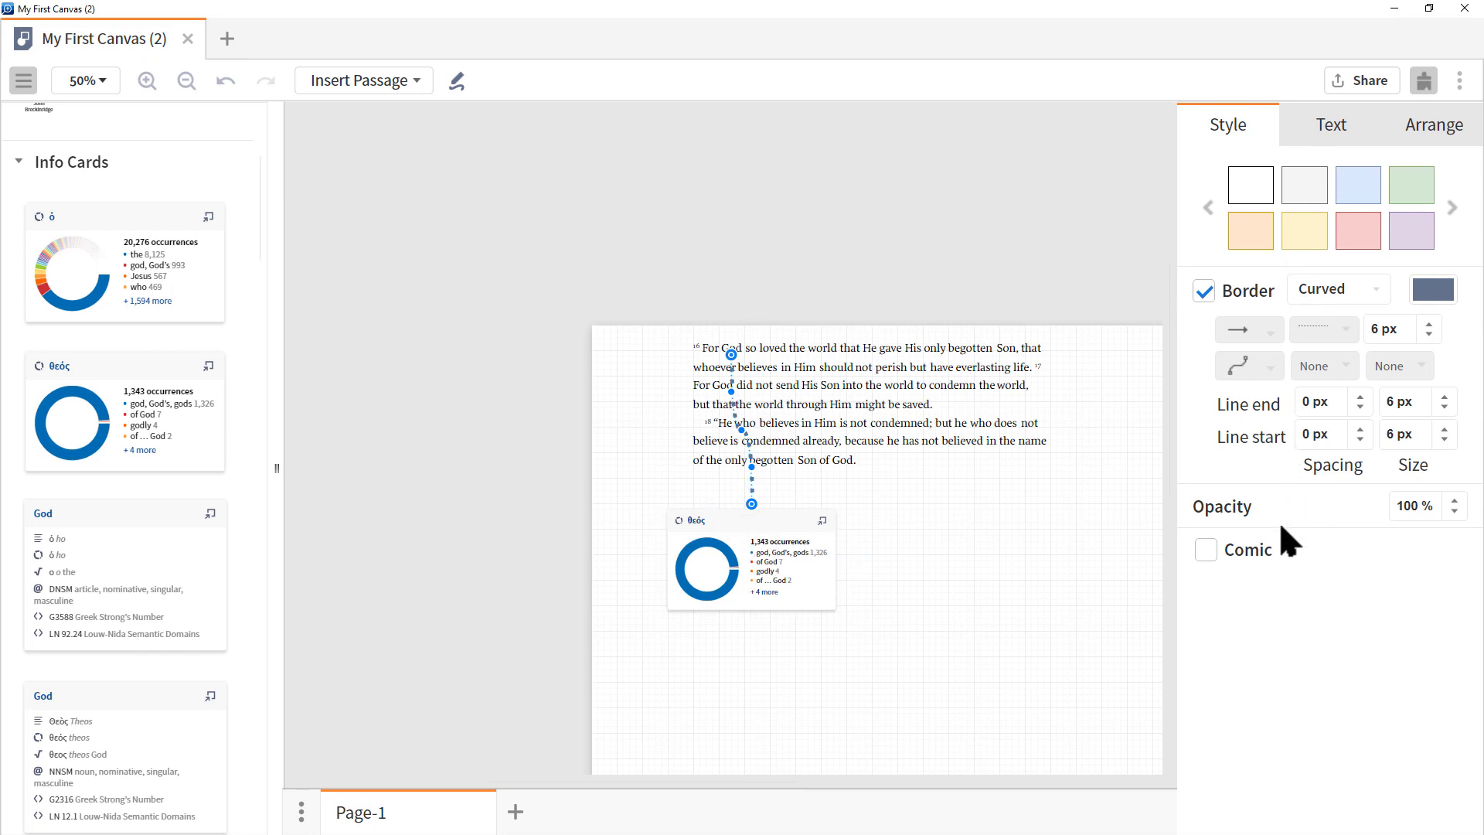
{"action": "left_click", "coordinate": [1344, 340]}
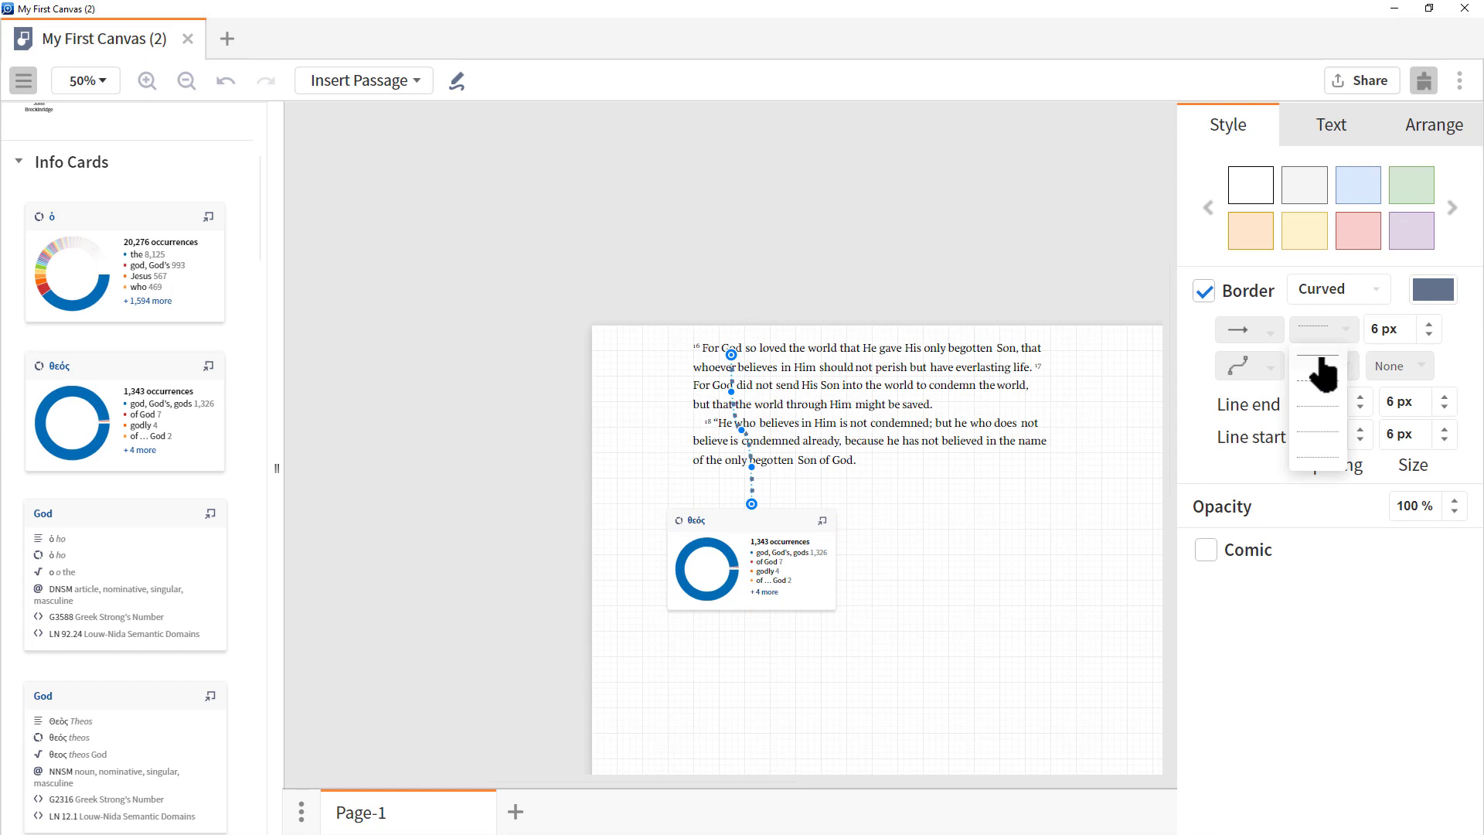
{"action": "left_click", "coordinate": [1318, 359]}
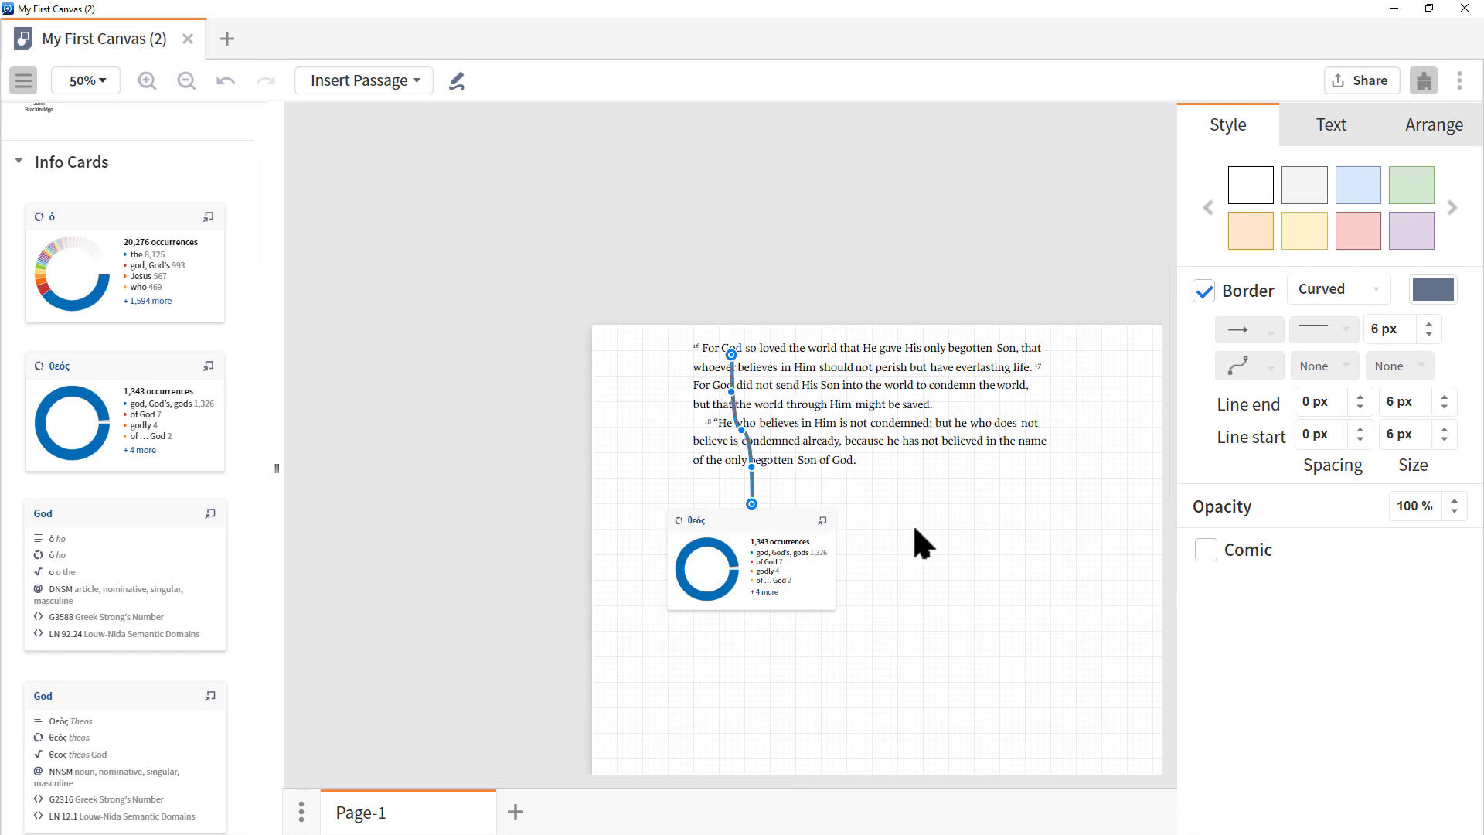
{"action": "double_click", "coordinate": [1406, 506]}
{"action": "type", "text": "50"}
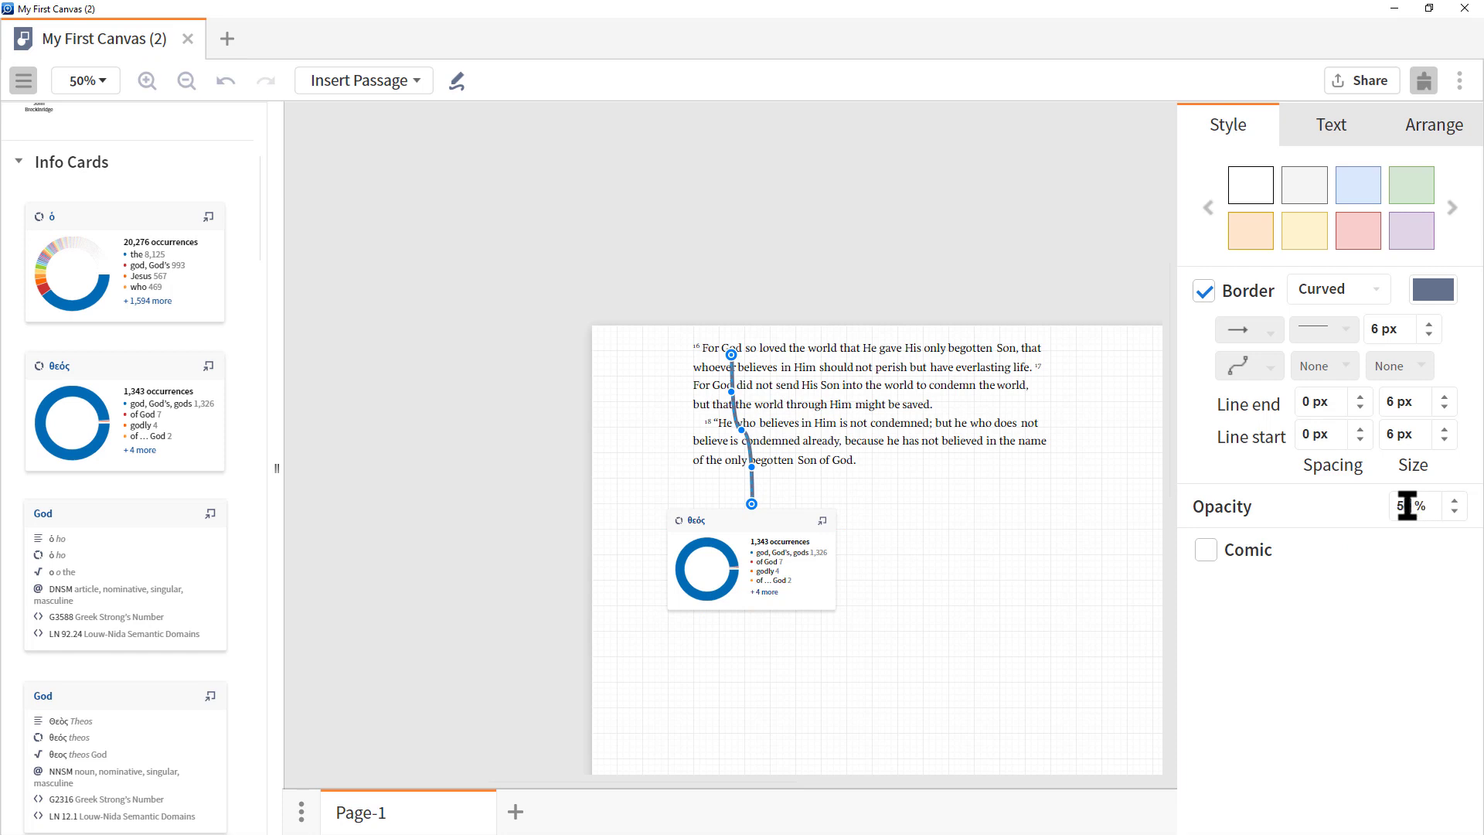
{"action": "key", "text": "Return"}
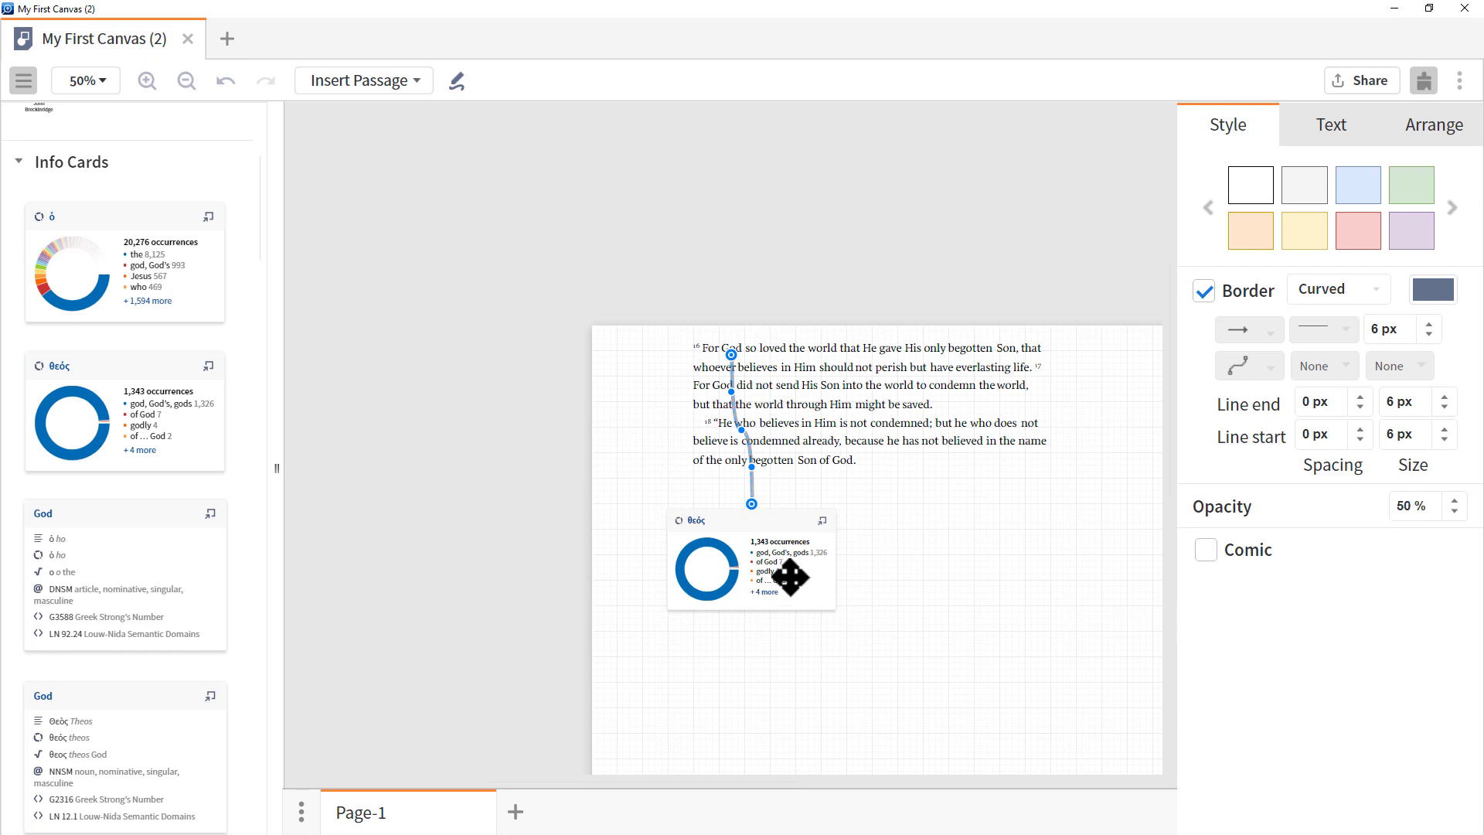
{"action": "left_click", "coordinate": [744, 570]}
Nudge the θεός card right, run a Bible Word Study on θεός, and return to the canvas.
{"action": "left_click_drag", "start_coordinate": [744, 571], "coordinate": [781, 615]}
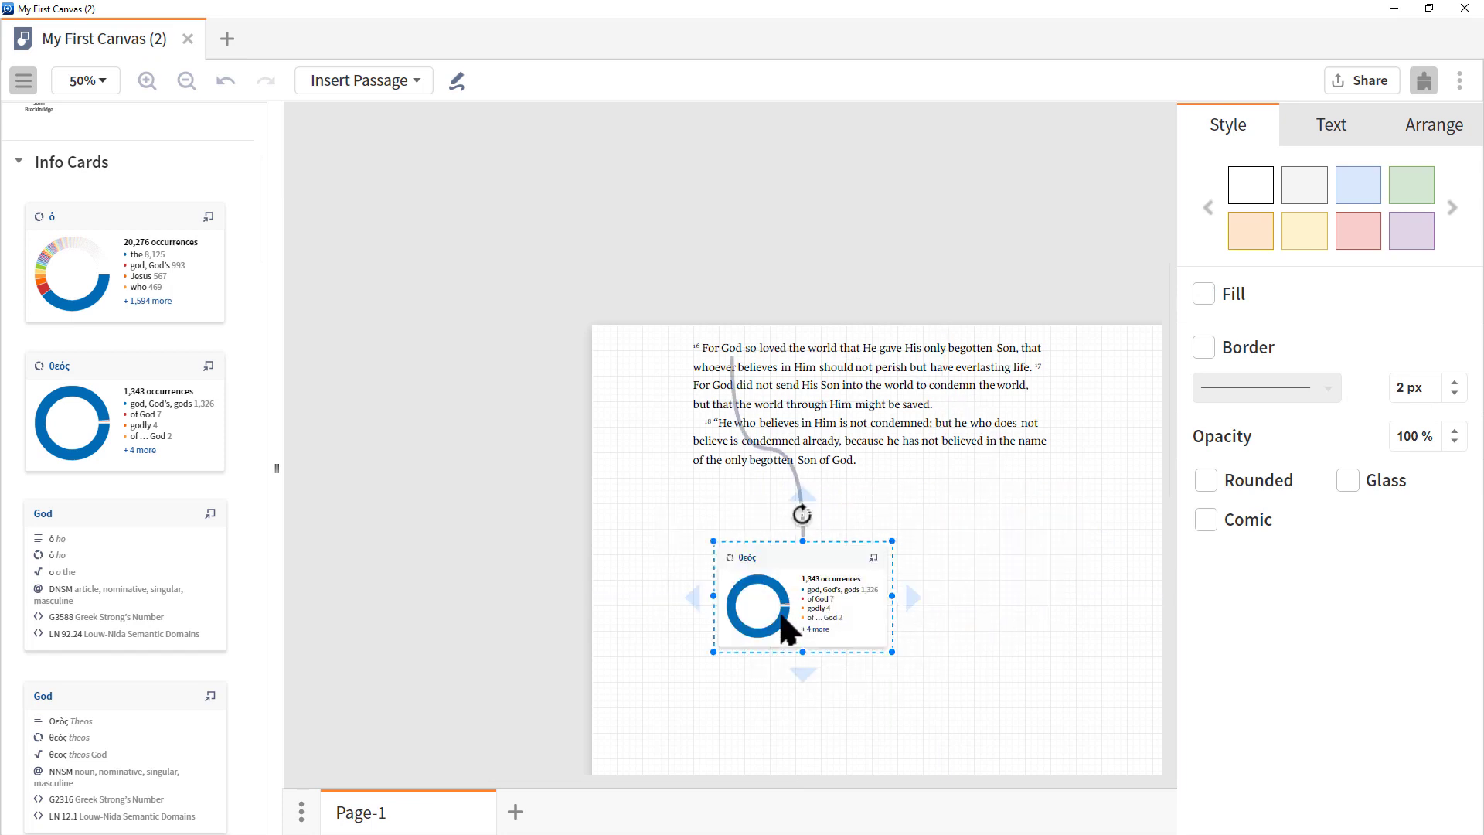
{"action": "left_click", "coordinate": [875, 558]}
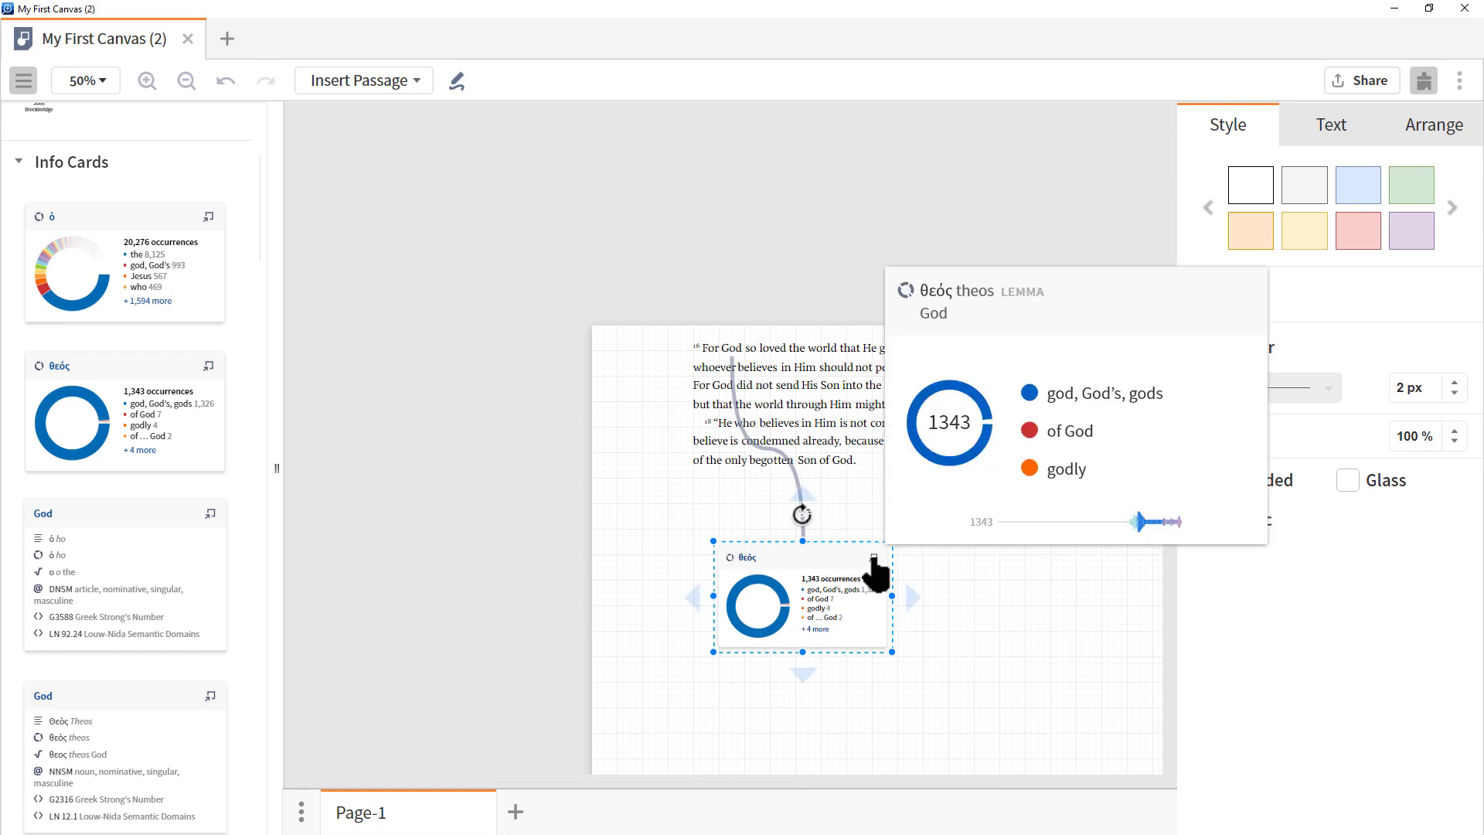
{"action": "left_click", "coordinate": [874, 558]}
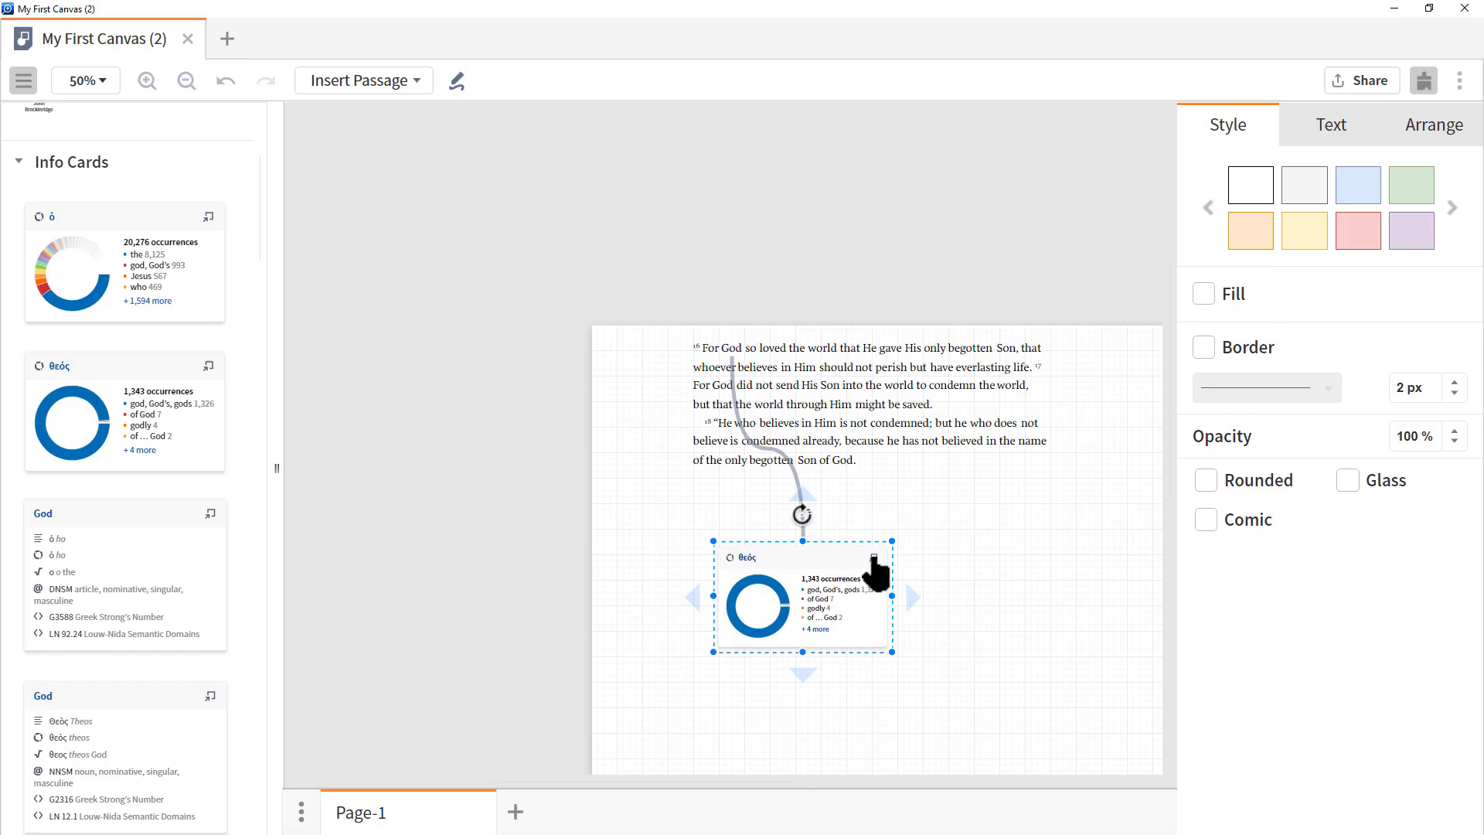
{"action": "left_click", "coordinate": [874, 563]}
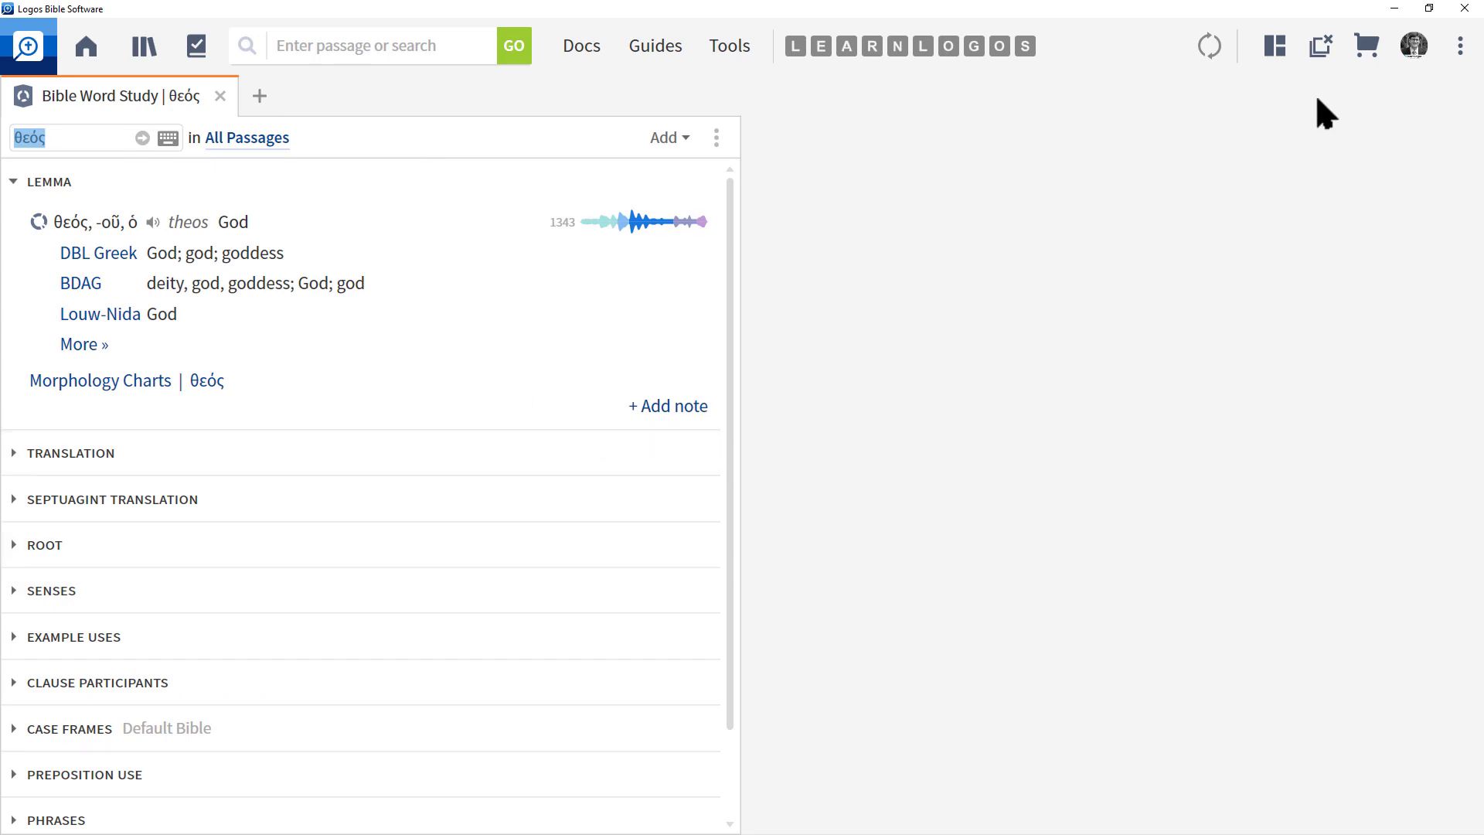
{"action": "left_click", "coordinate": [1395, 10]}
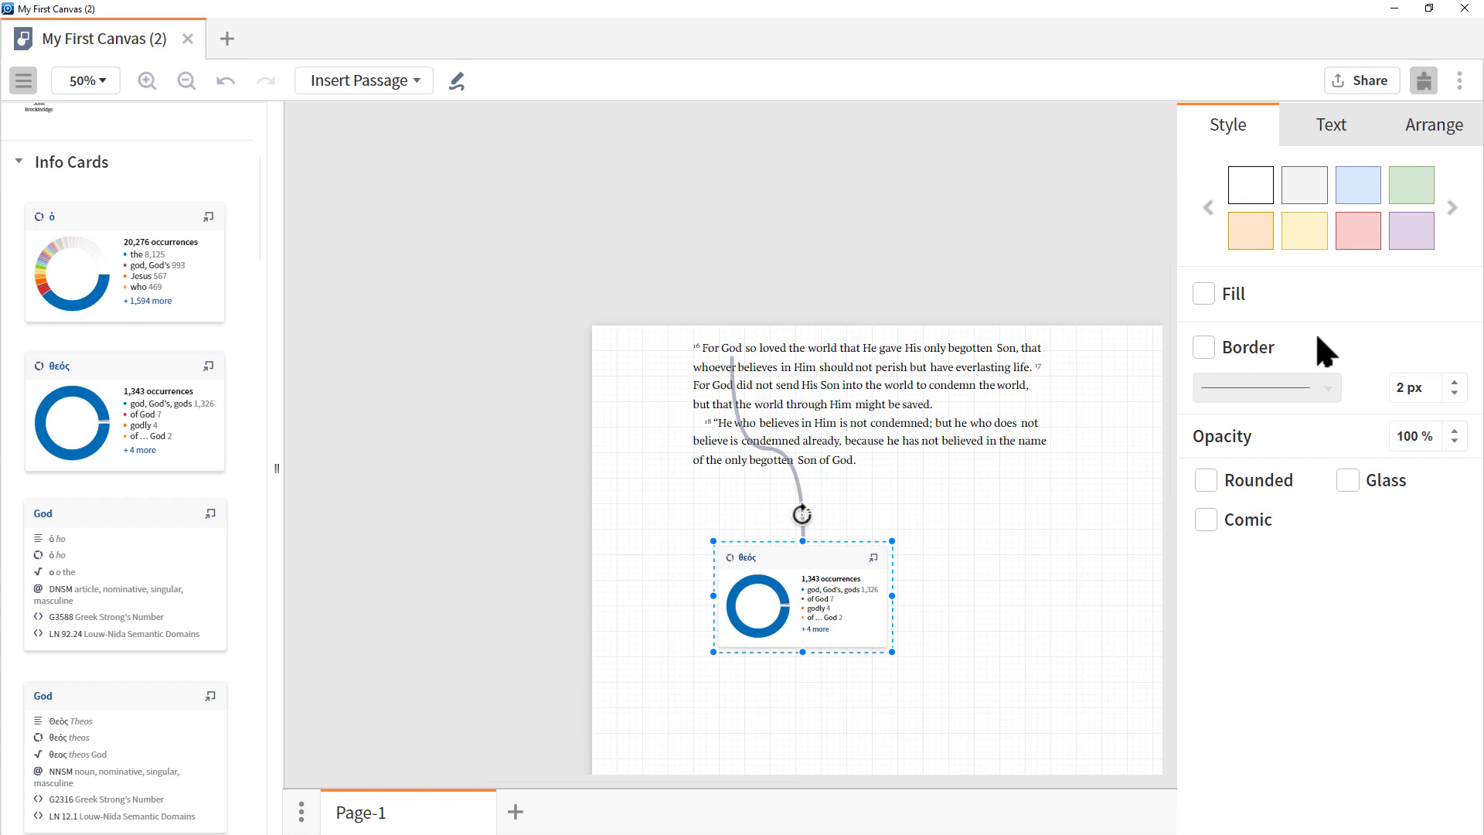
Toggle rounded corners on and off, then review the card's Text and Arrange settings (279 × 174 px).
{"action": "left_click", "coordinate": [1210, 485]}
{"action": "left_click", "coordinate": [1208, 485]}
{"action": "left_click", "coordinate": [1327, 128]}
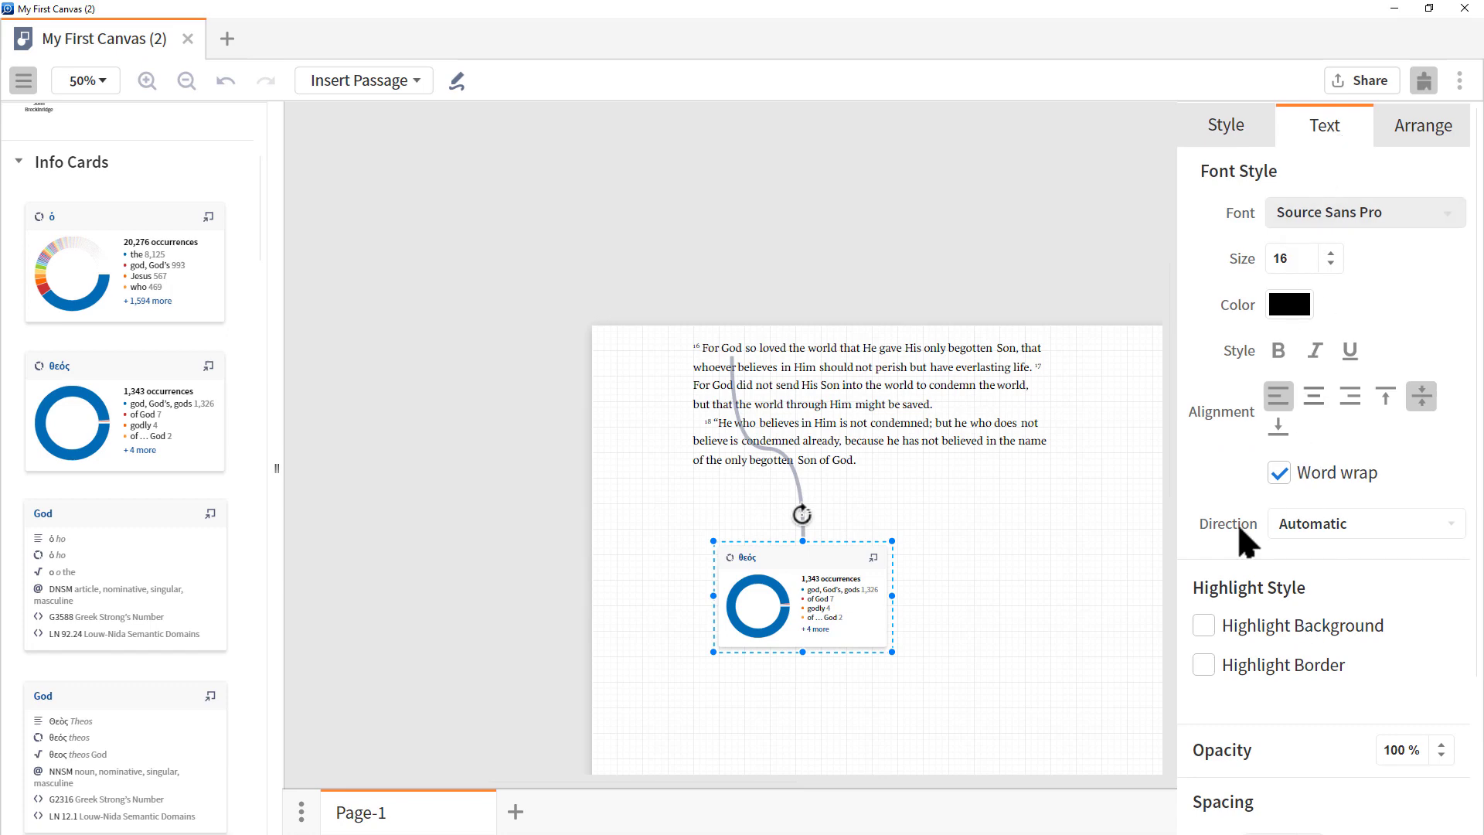
{"action": "left_click", "coordinate": [1408, 133]}
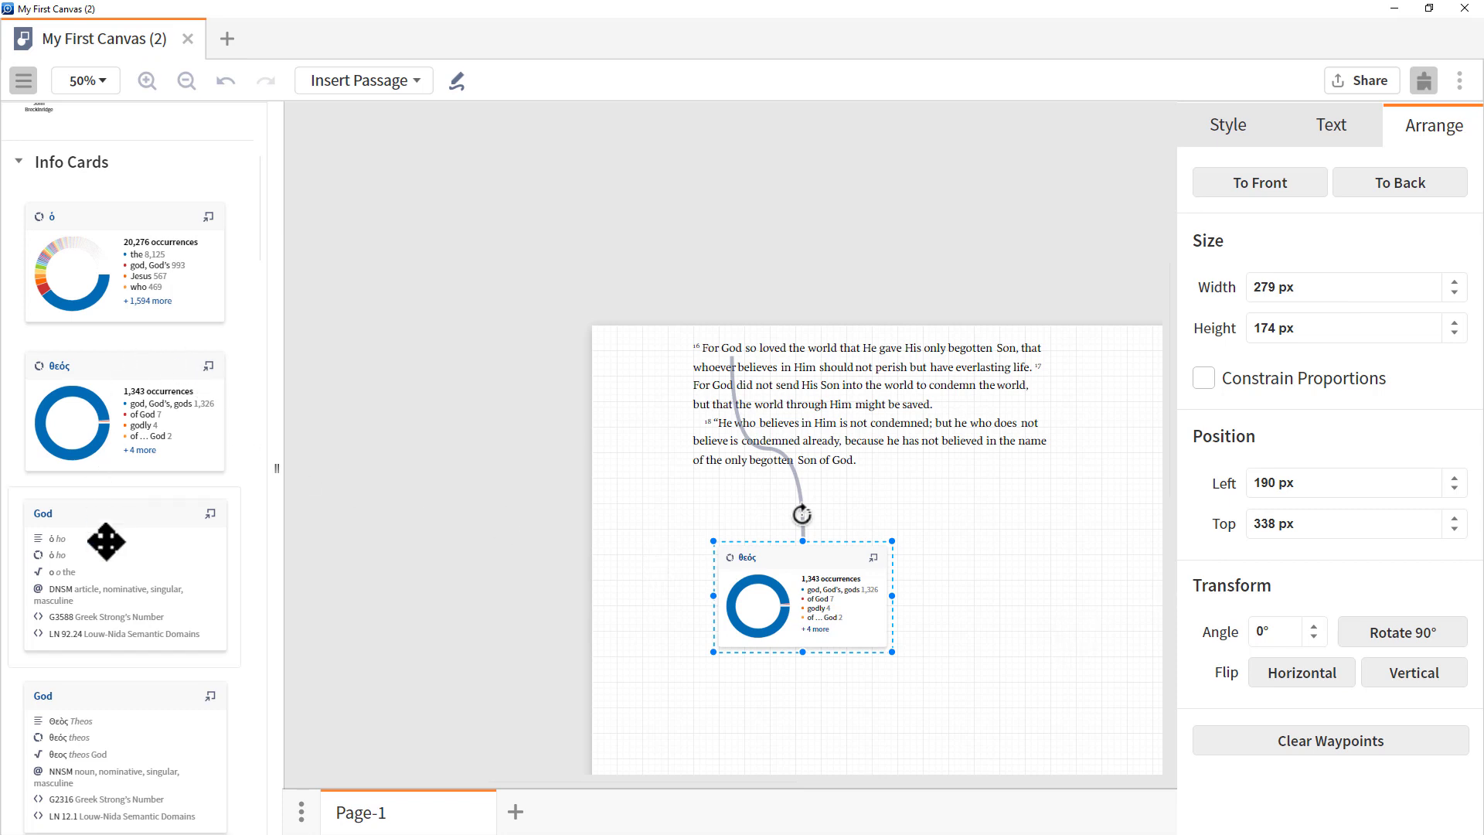
Drag the Theos 'God' info card onto the canvas and align it right of the θεός card.
{"action": "mouse_move", "coordinate": [93, 583]}
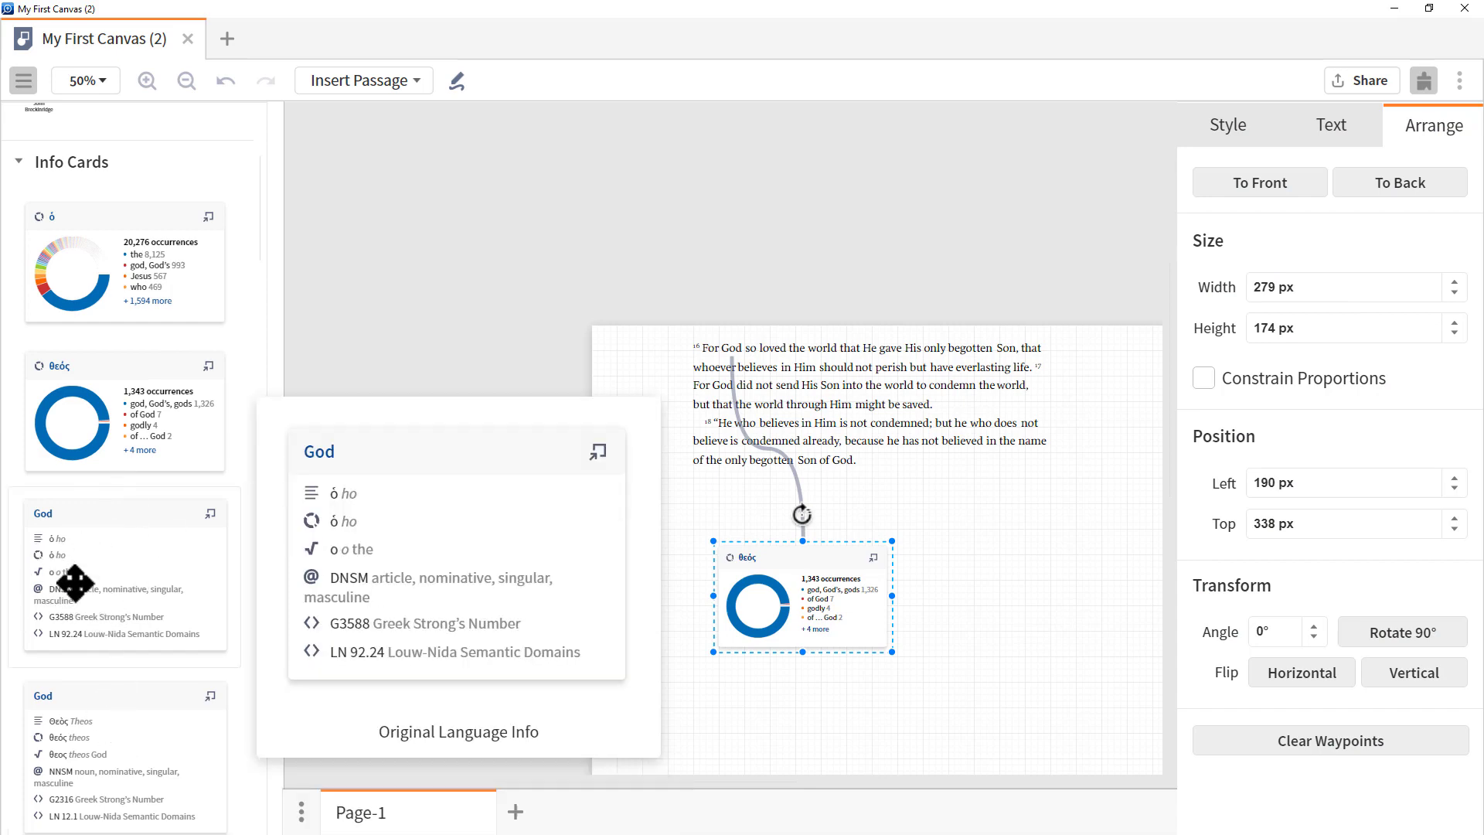
{"action": "scroll", "coordinate": [124, 557], "scroll_direction": "down", "scroll_amount": 3}
{"action": "scroll", "coordinate": [124, 558], "scroll_direction": "down", "scroll_amount": 2}
{"action": "mouse_move", "coordinate": [89, 224]}
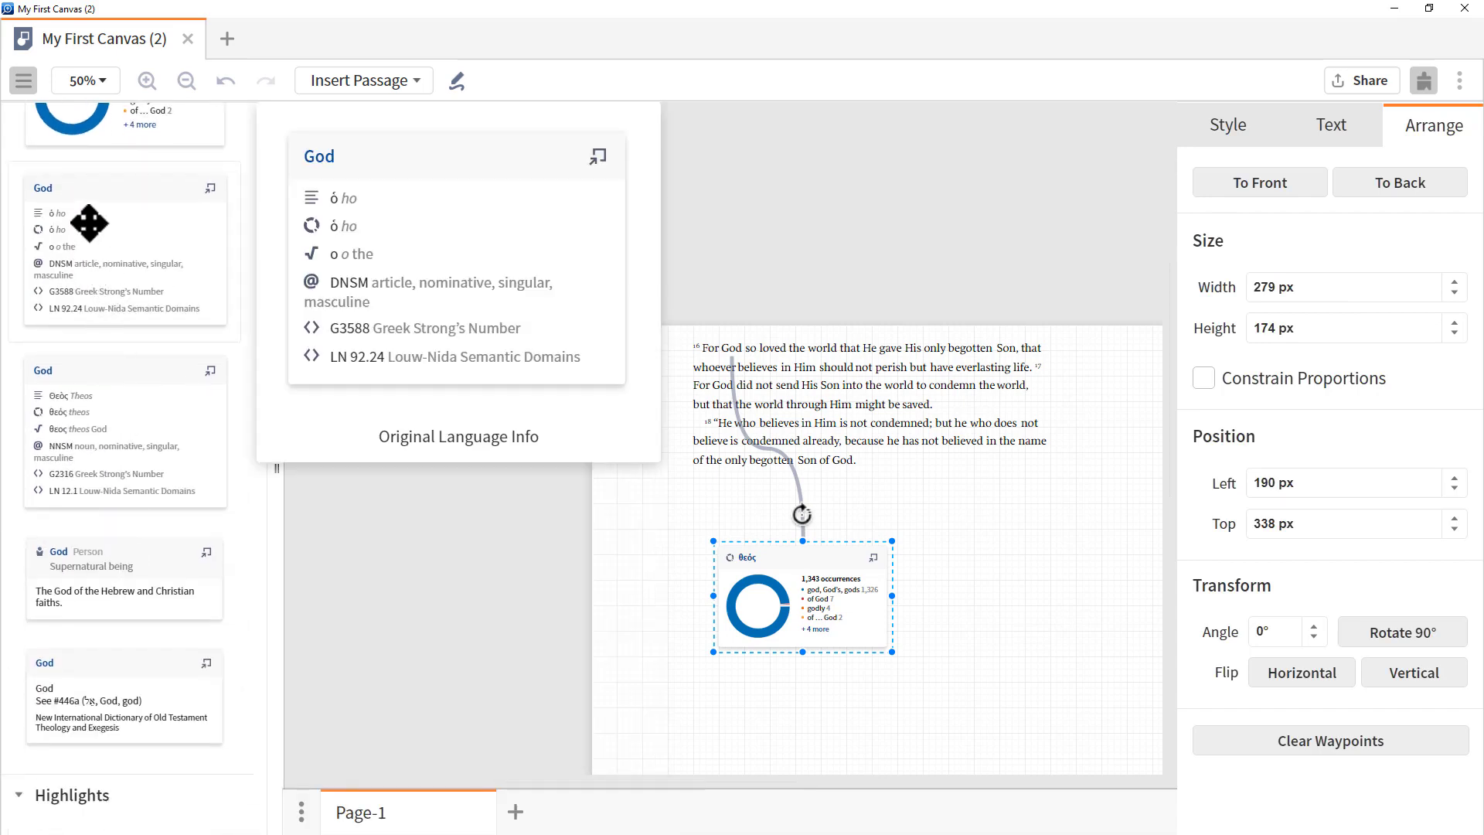
{"action": "mouse_move", "coordinate": [101, 421]}
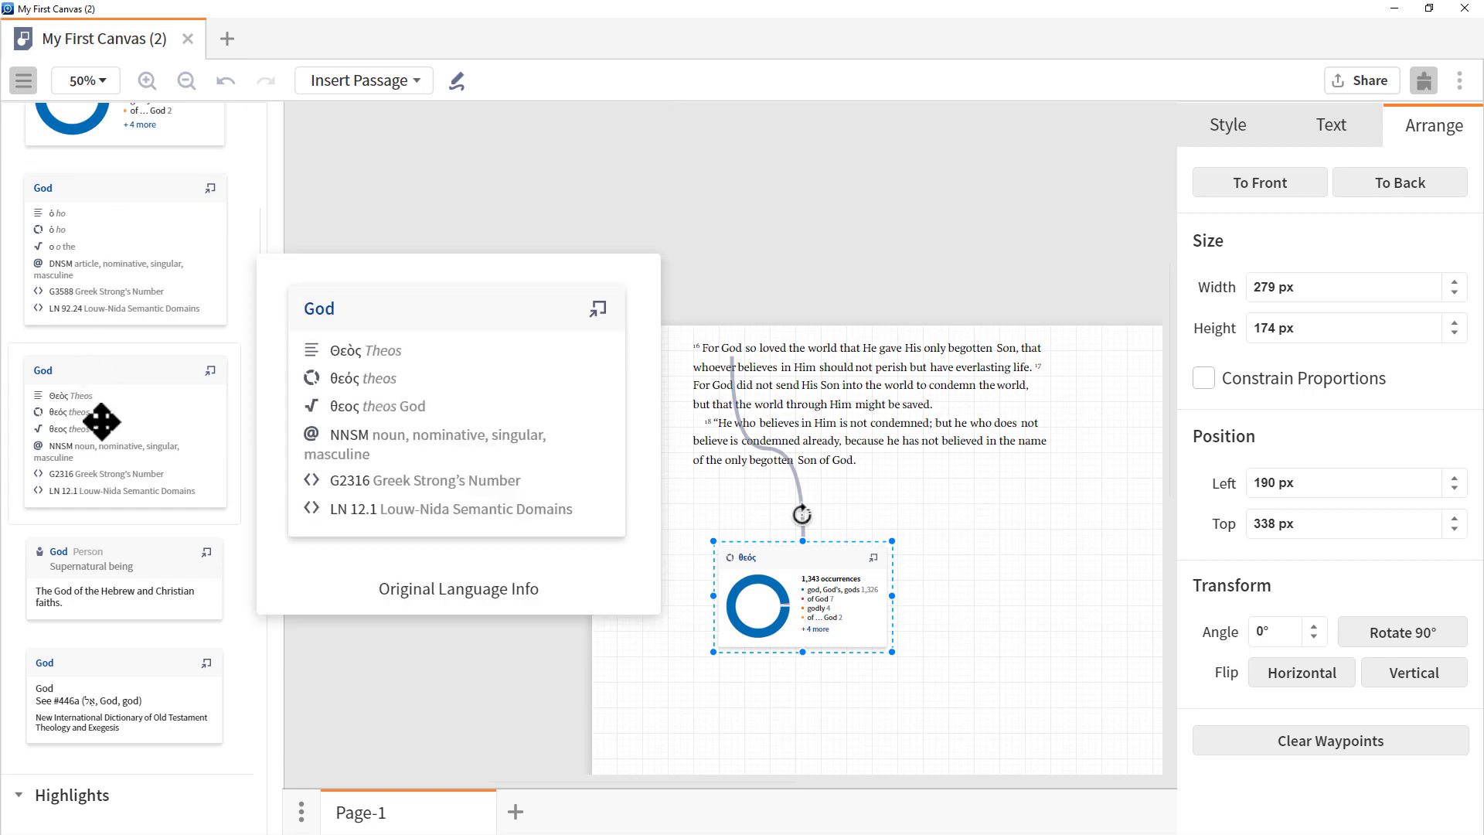
{"action": "left_click_drag", "start_coordinate": [101, 422], "coordinate": [942, 526]}
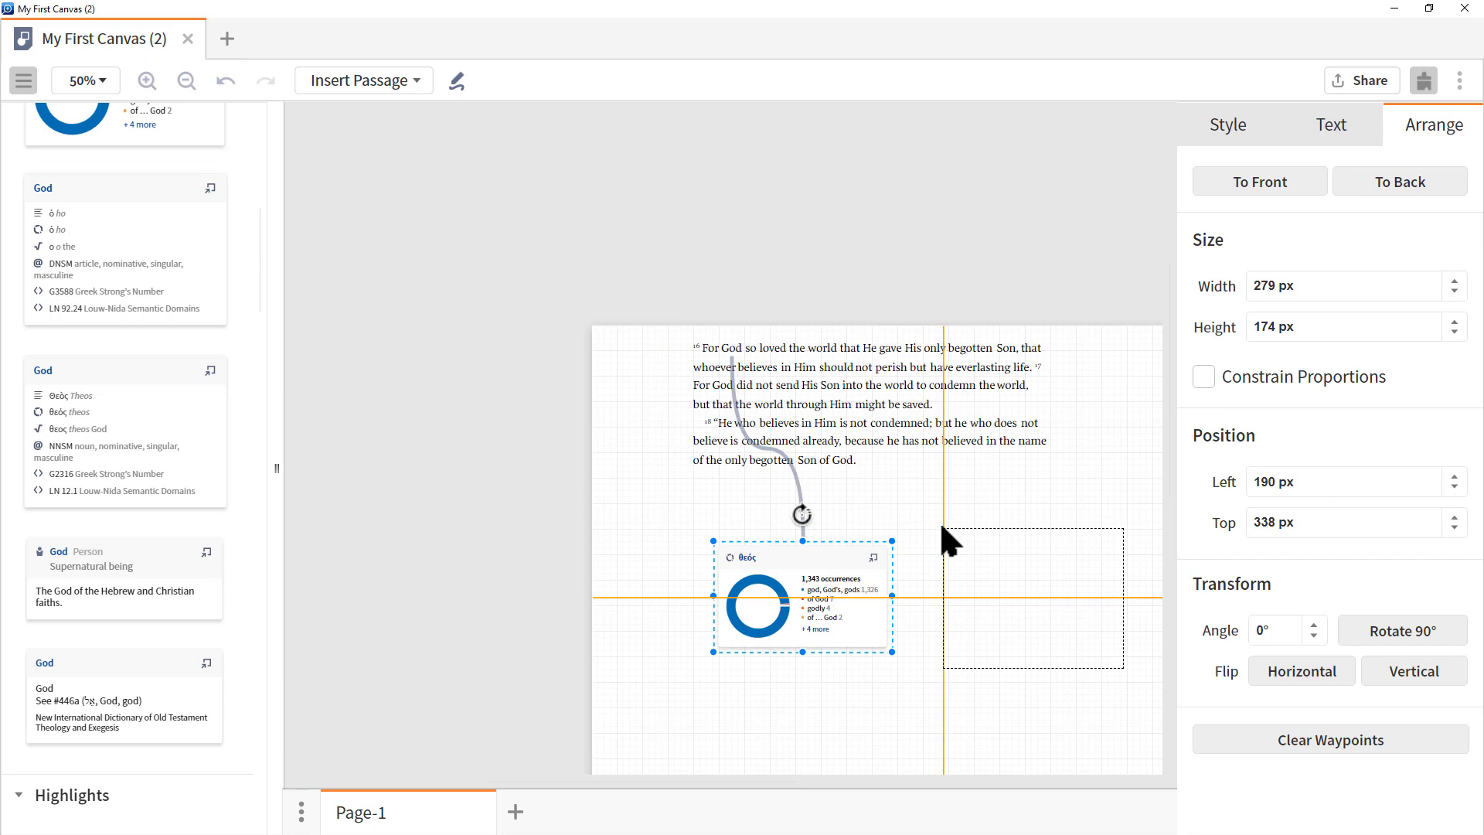
{"action": "mouse_move", "coordinate": [942, 525]}
{"action": "left_mouse_down"}
{"action": "mouse_move", "coordinate": [951, 600]}
{"action": "mouse_move", "coordinate": [890, 607]}
{"action": "mouse_move", "coordinate": [889, 633]}
{"action": "mouse_move", "coordinate": [950, 541]}
{"action": "left_mouse_up"}
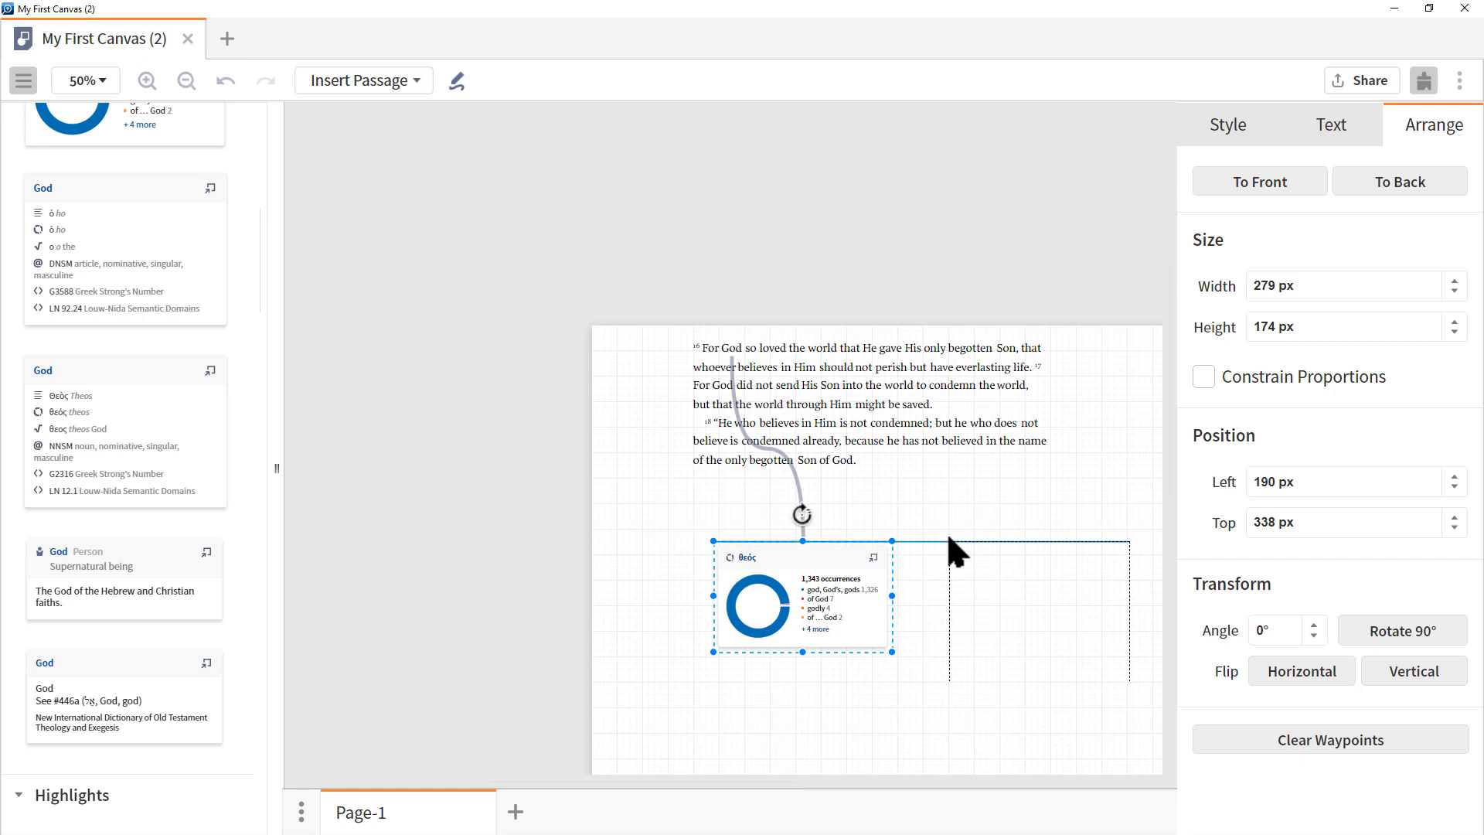
{"action": "left_click_drag", "start_coordinate": [949, 538], "coordinate": [933, 481]}
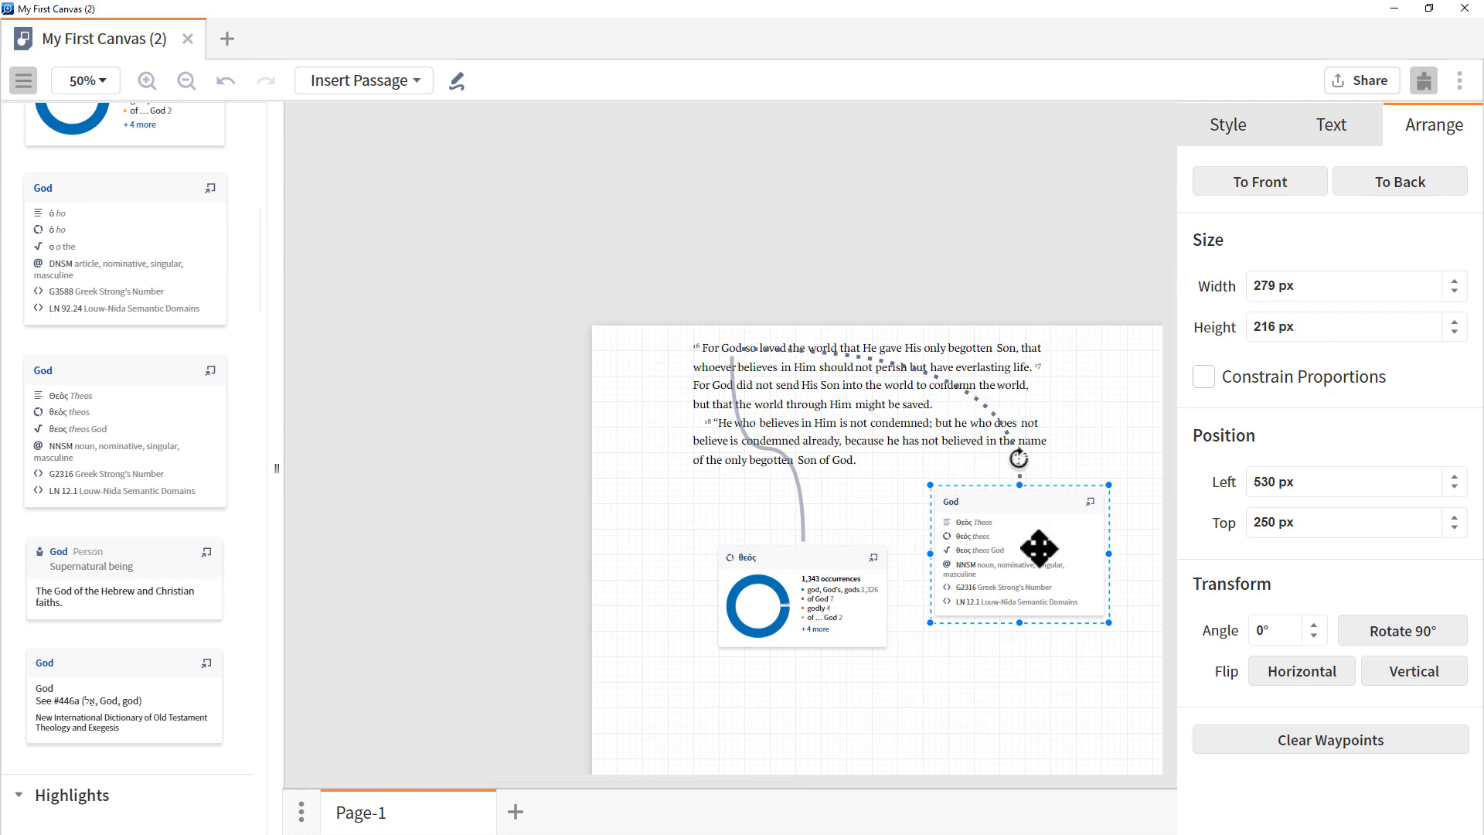
Select the θεός and God cards and middle-align them side by side.
{"action": "left_click", "coordinate": [824, 615]}
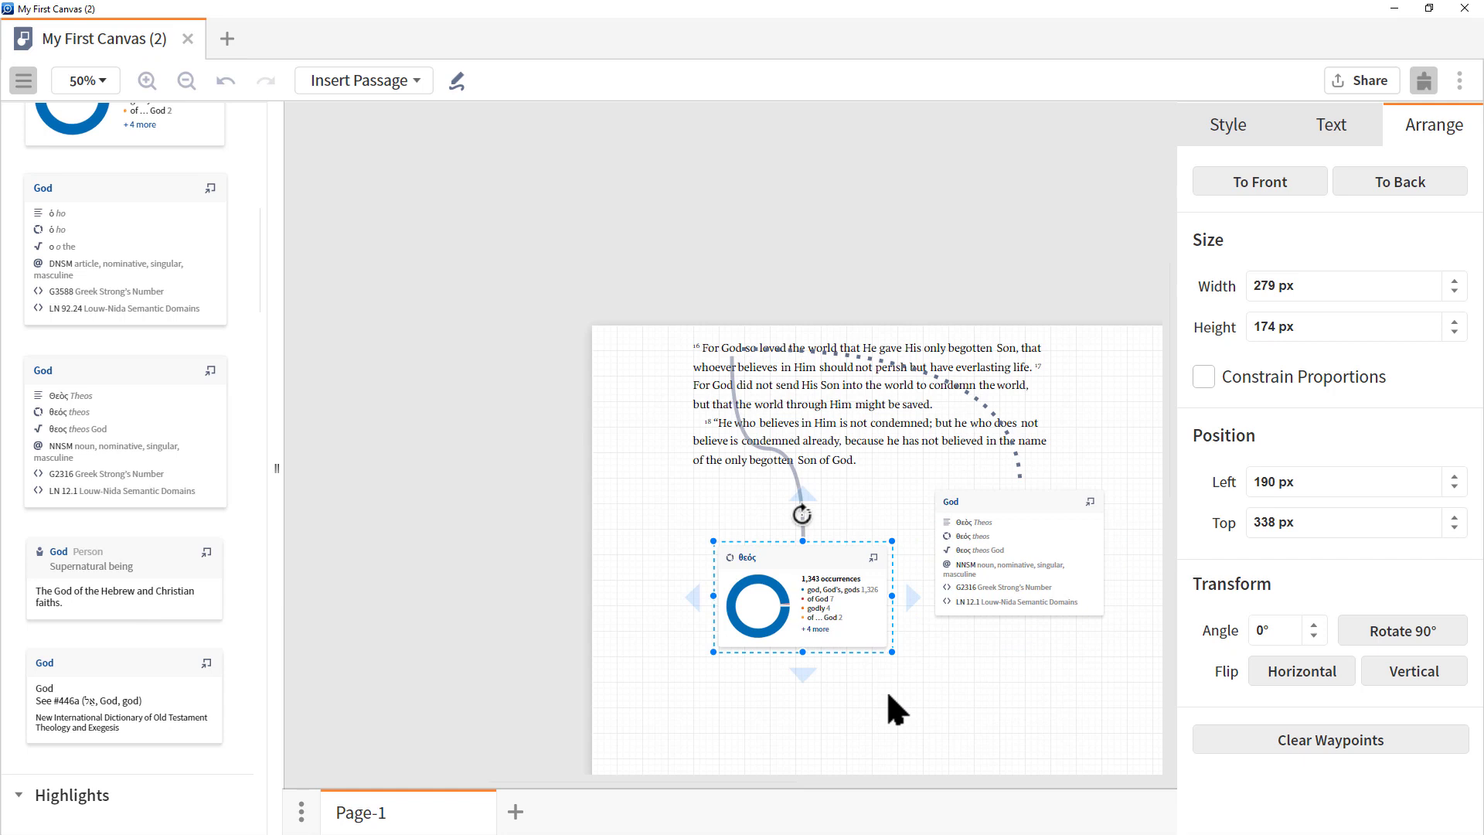
{"action": "left_click", "coordinate": [994, 570], "text": "shift"}
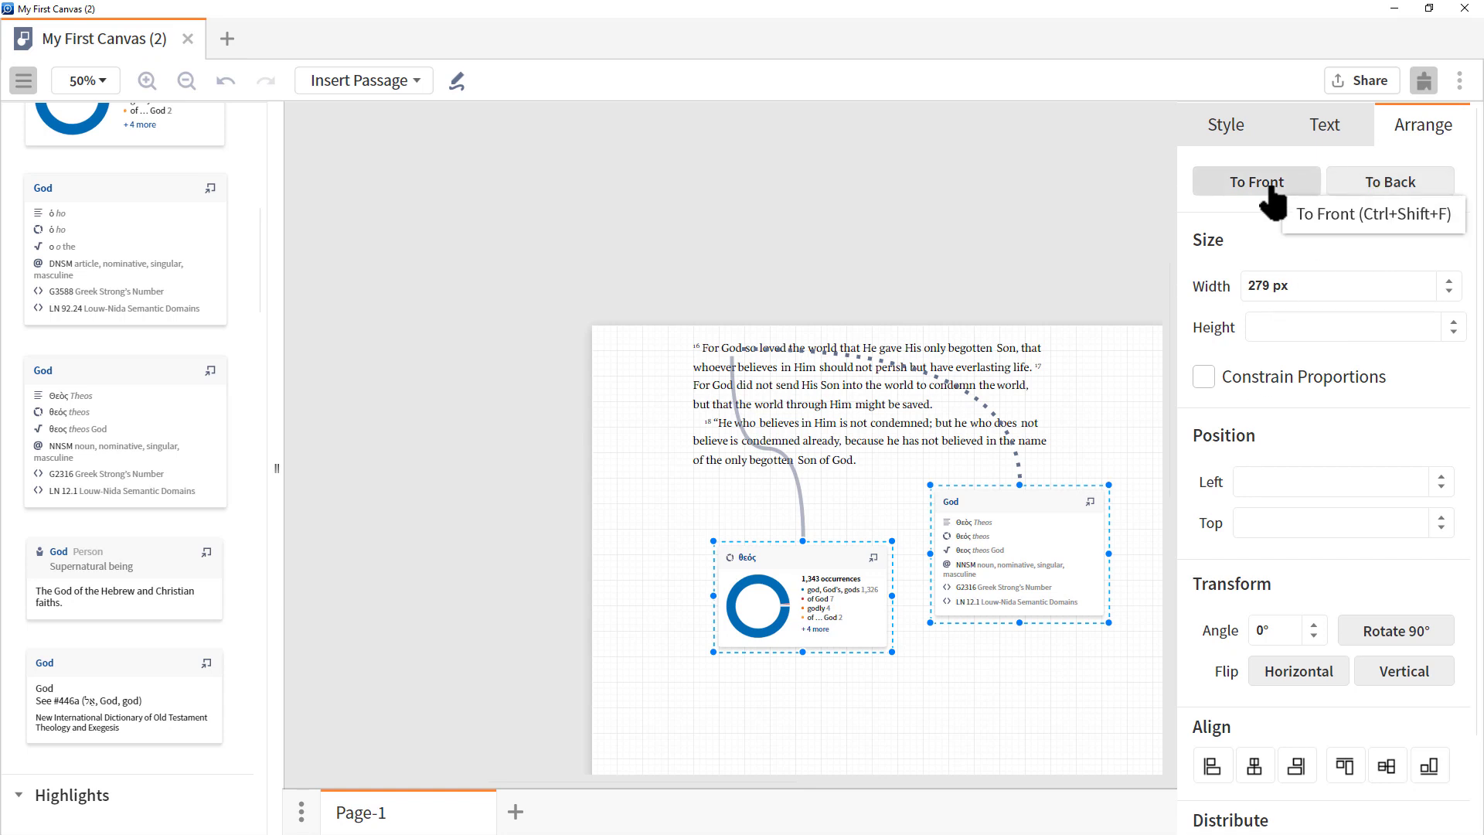
{"action": "scroll", "coordinate": [1280, 408], "scroll_direction": "down", "scroll_amount": 2}
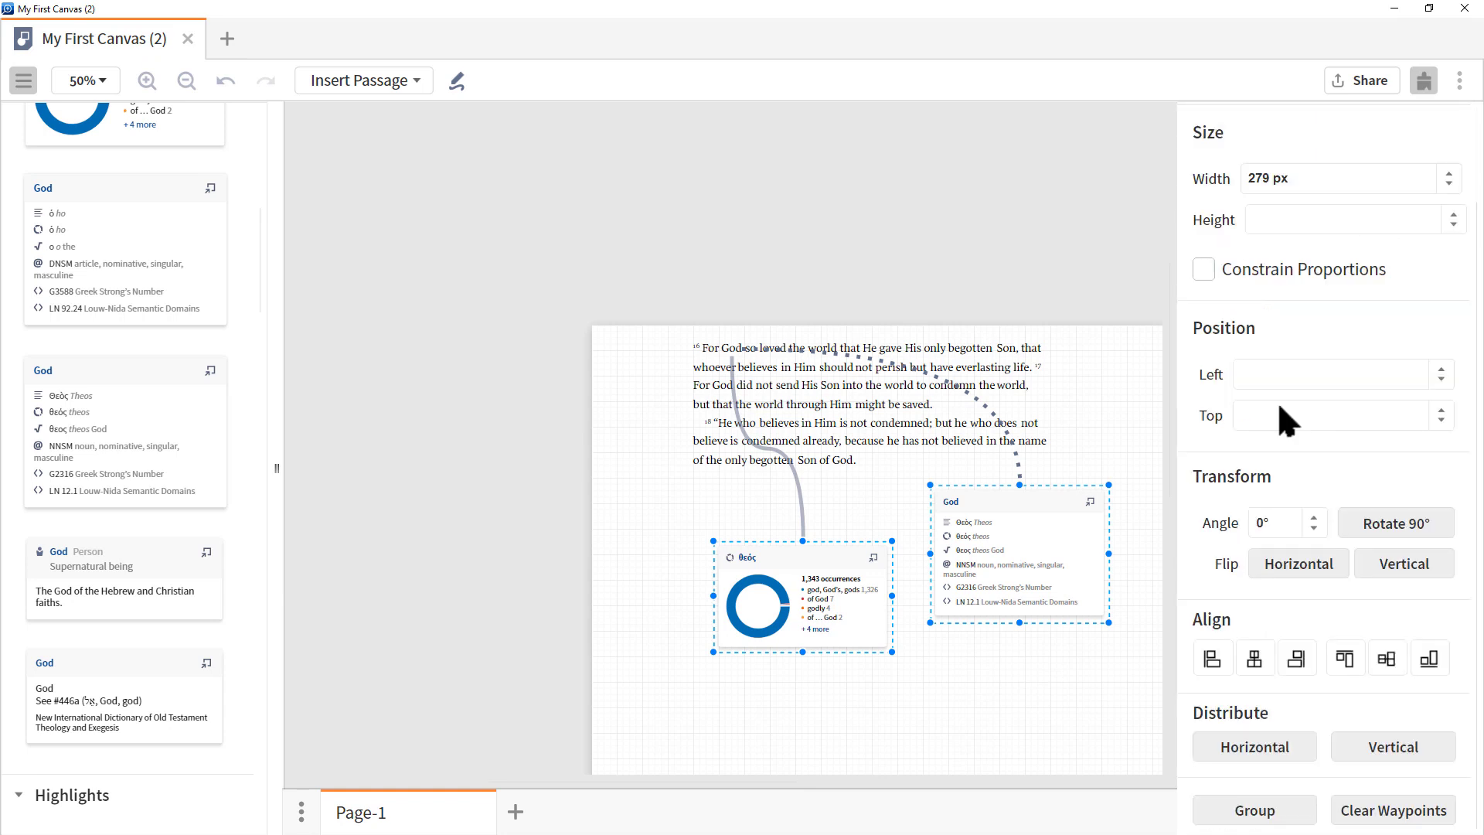
{"action": "left_click", "coordinate": [1386, 661]}
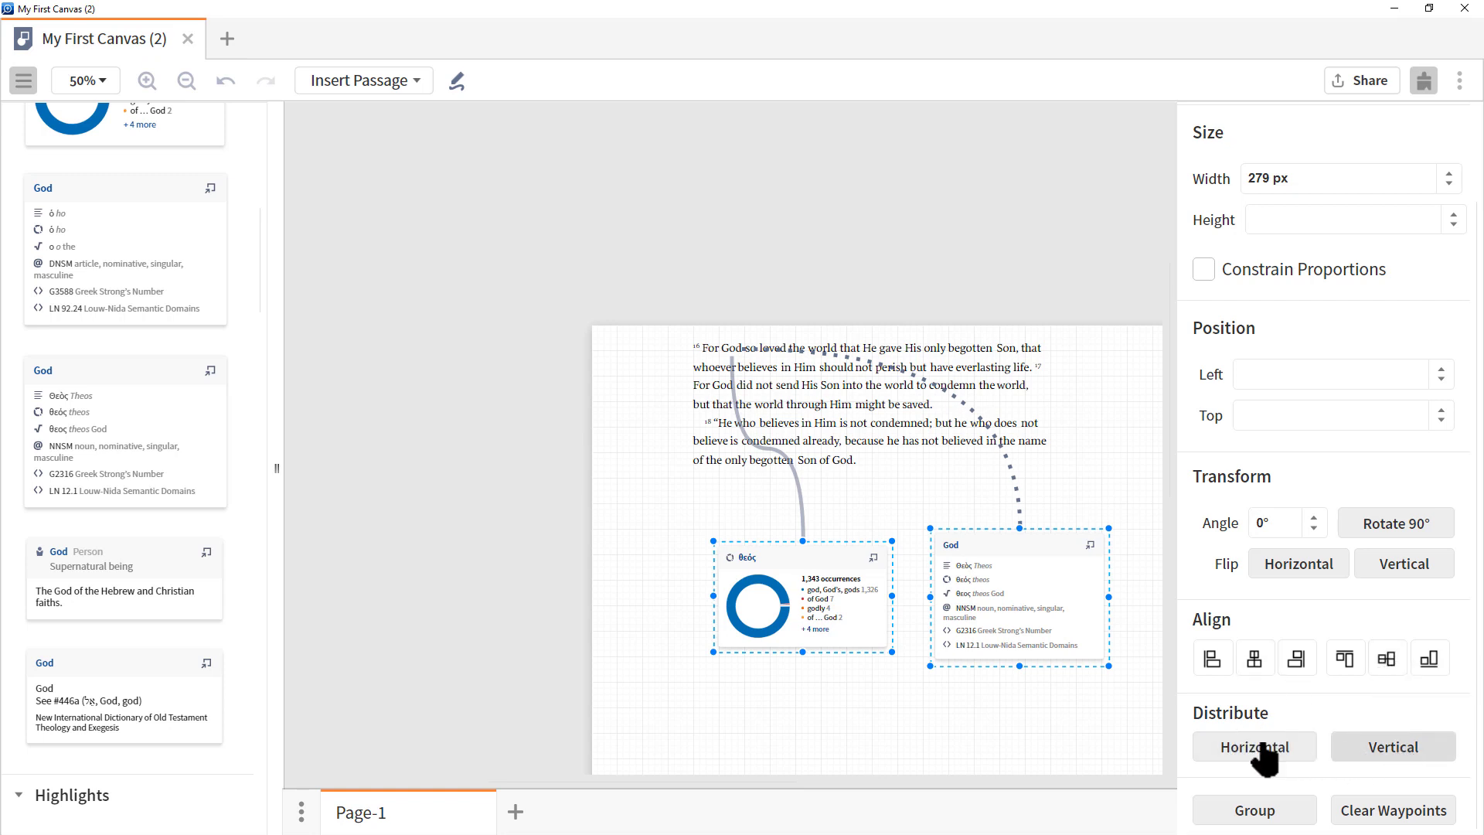
Move the God card beneath the θεός card.
{"action": "left_click", "coordinate": [809, 698]}
{"action": "left_click", "coordinate": [1027, 583]}
{"action": "left_click_drag", "start_coordinate": [1028, 583], "coordinate": [804, 718]}
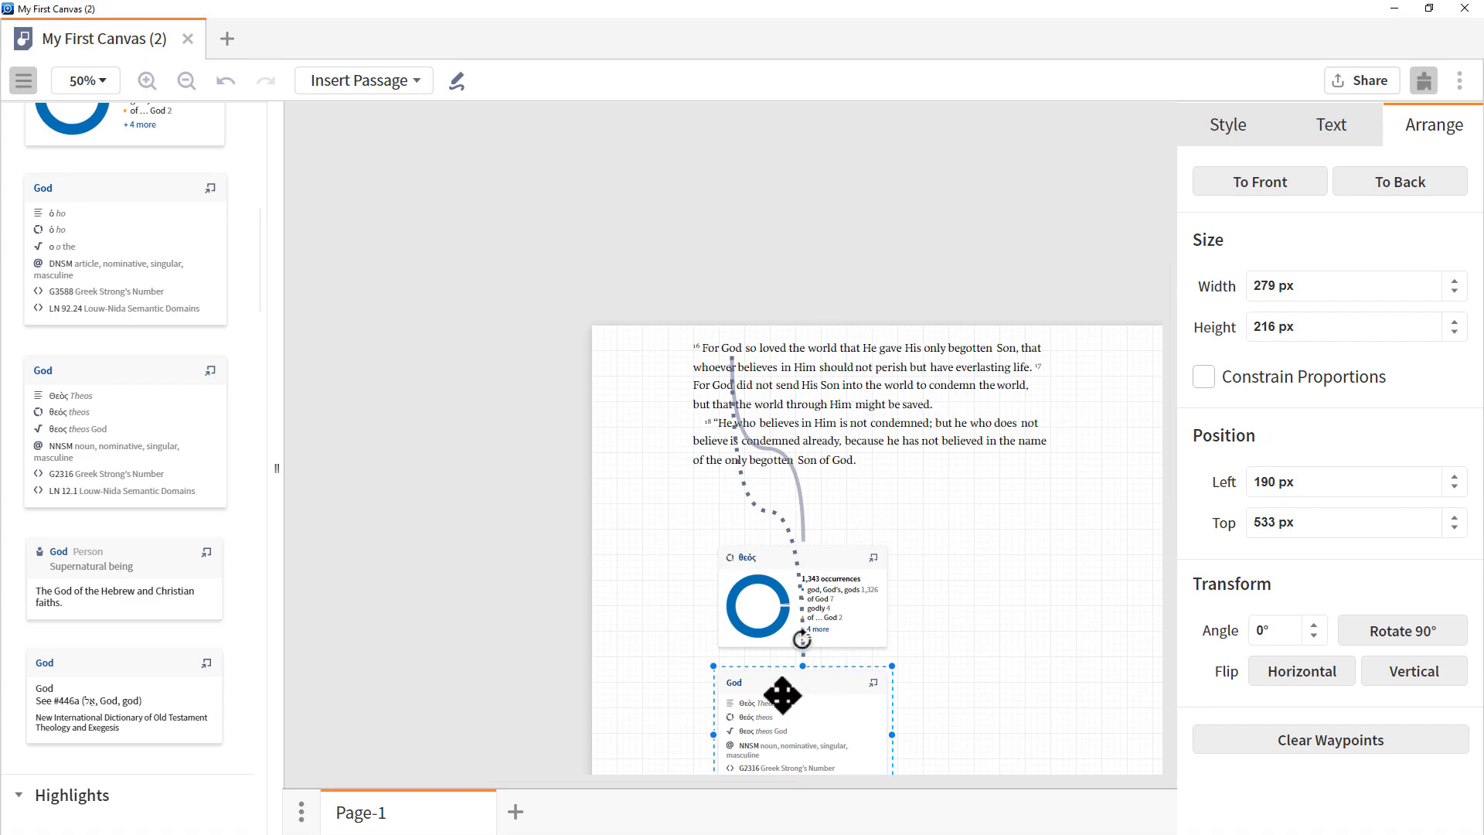
{"action": "left_click", "coordinate": [1089, 576]}
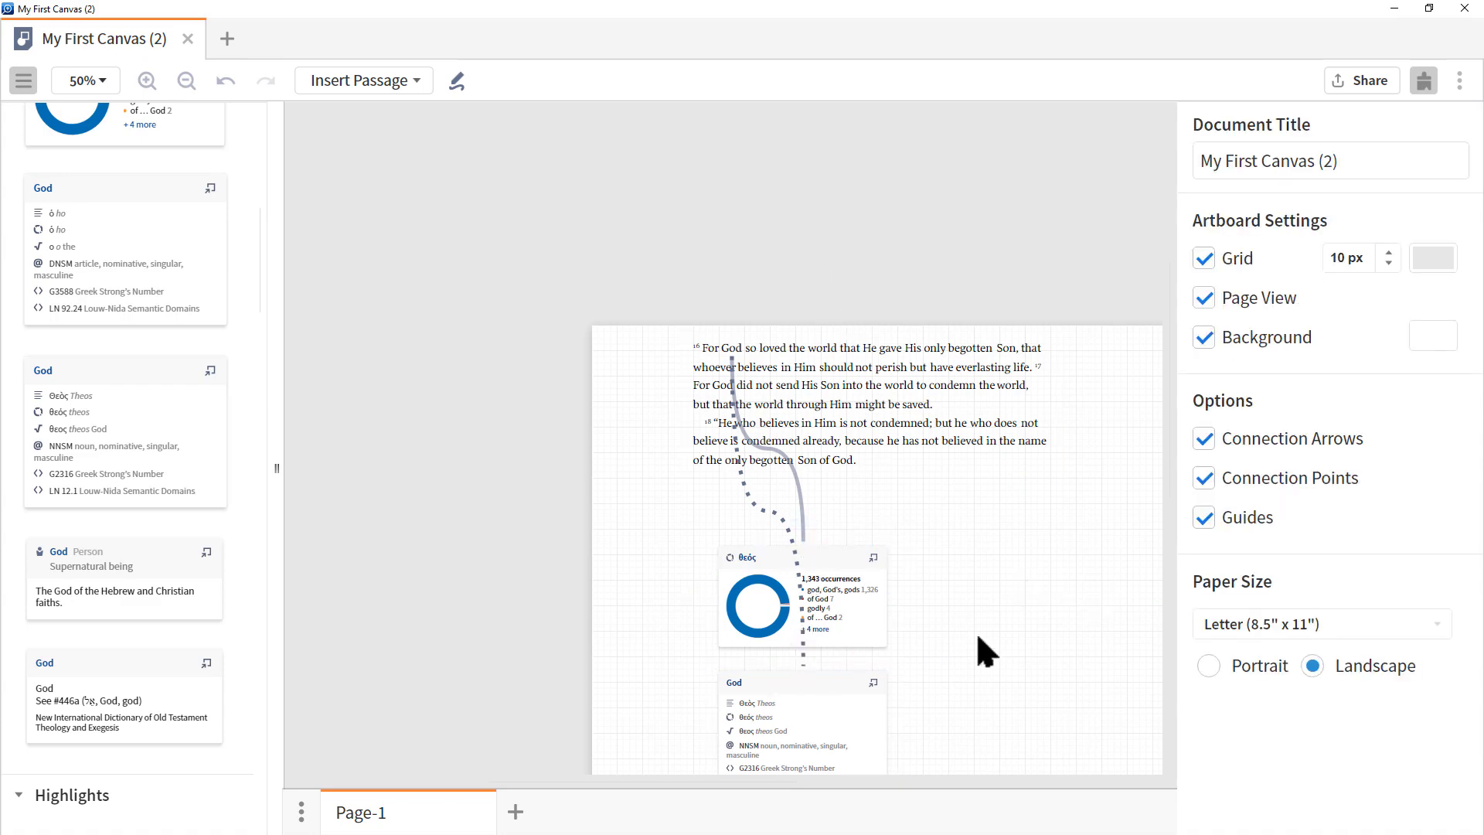
Select both cards and the passage and distribute them evenly vertically.
{"action": "left_click", "coordinate": [803, 704]}
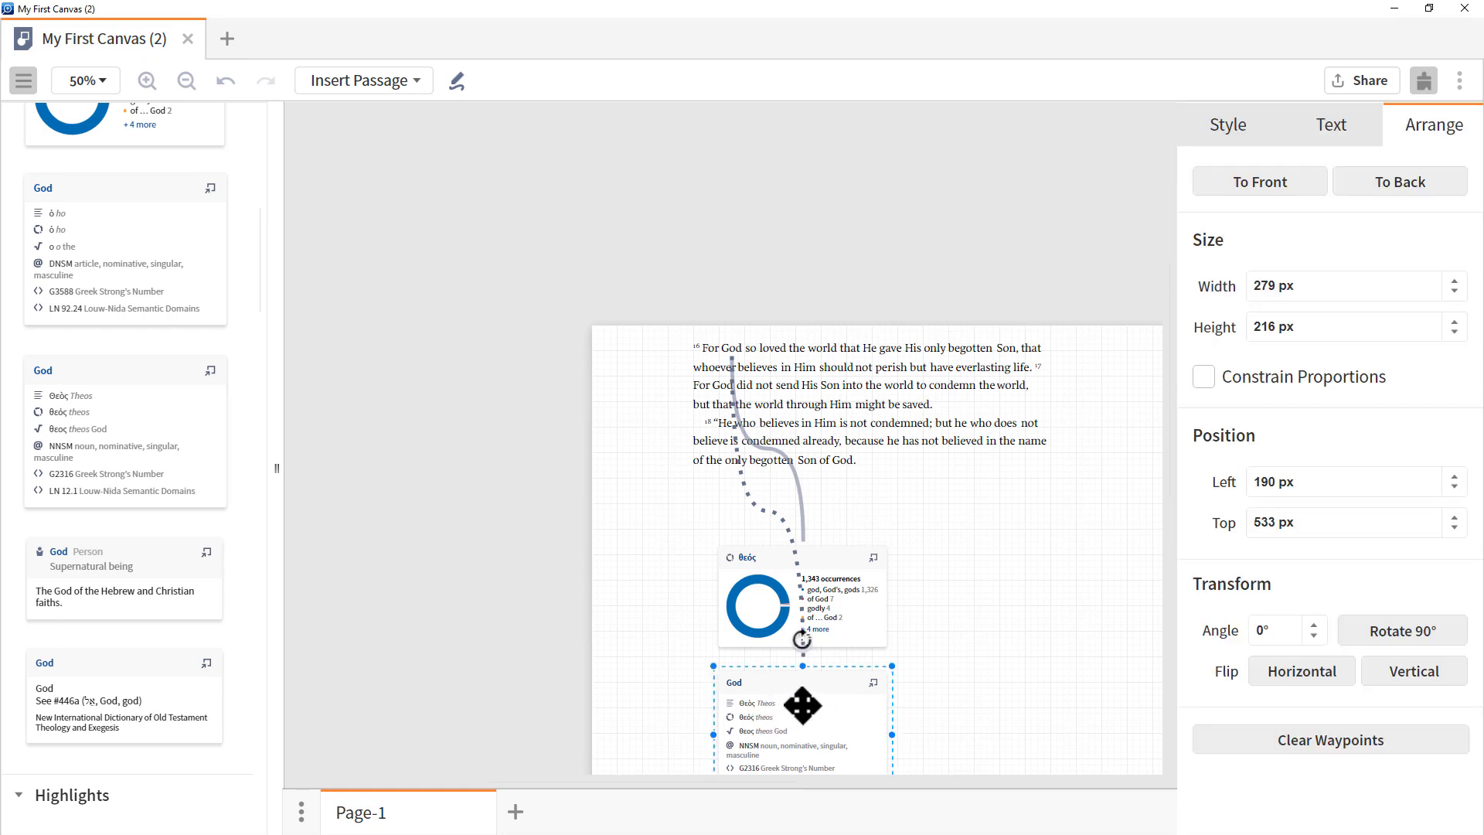
{"action": "left_click", "coordinate": [762, 602], "text": "shift"}
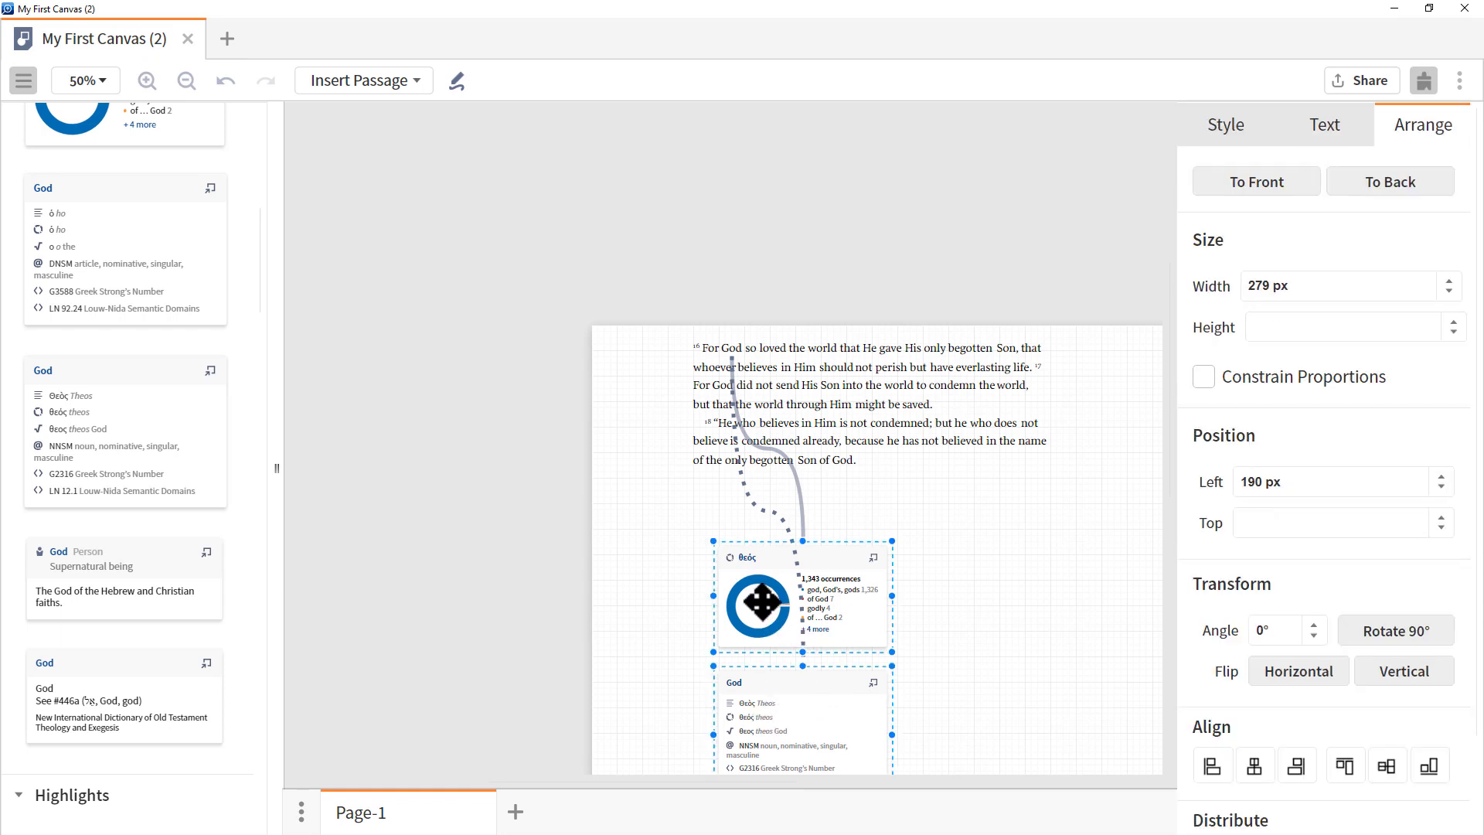
{"action": "left_click", "coordinate": [796, 444], "text": "shift"}
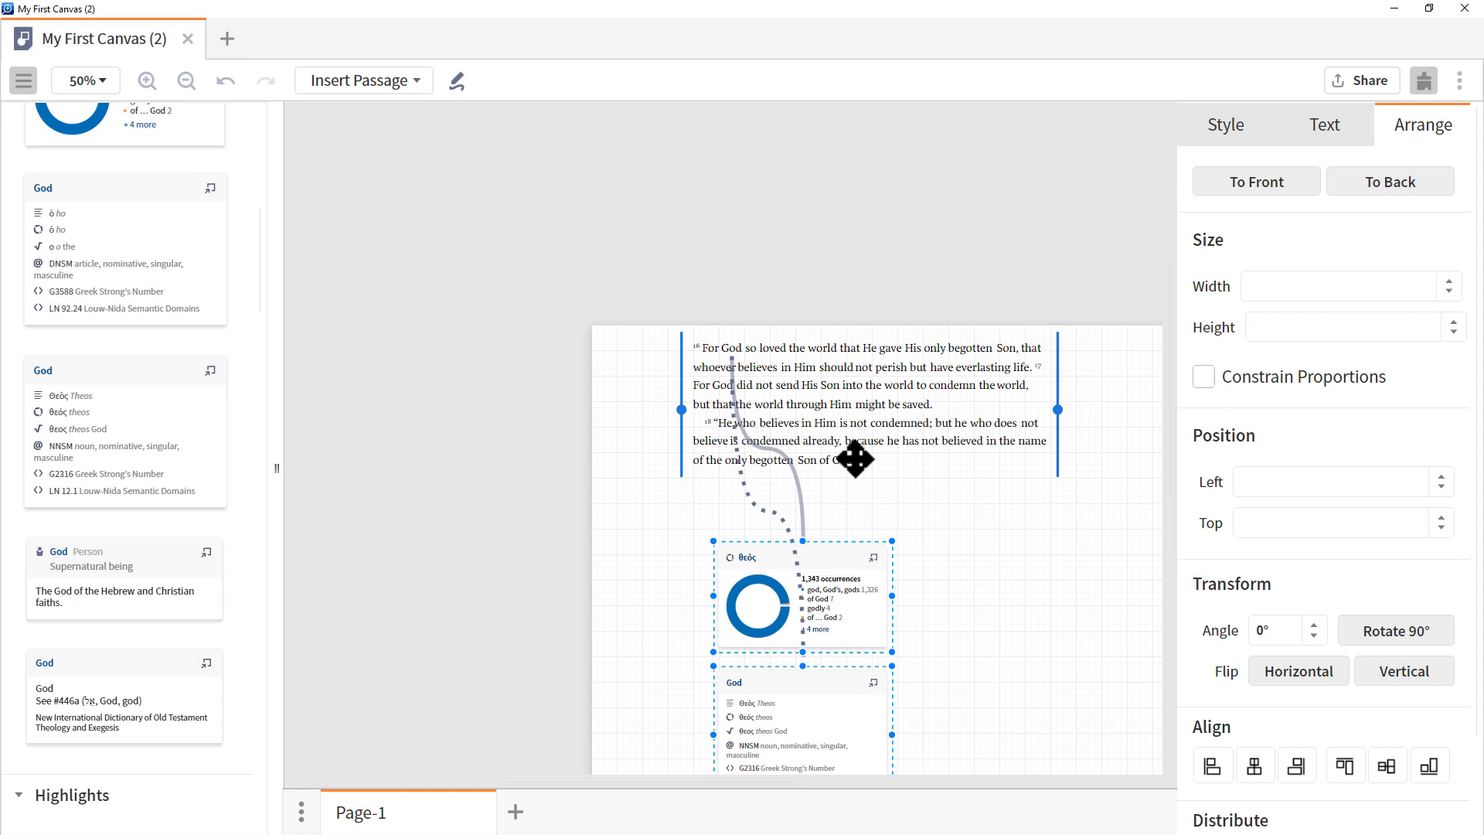
{"action": "scroll", "coordinate": [1244, 707], "scroll_direction": "down", "scroll_amount": 2}
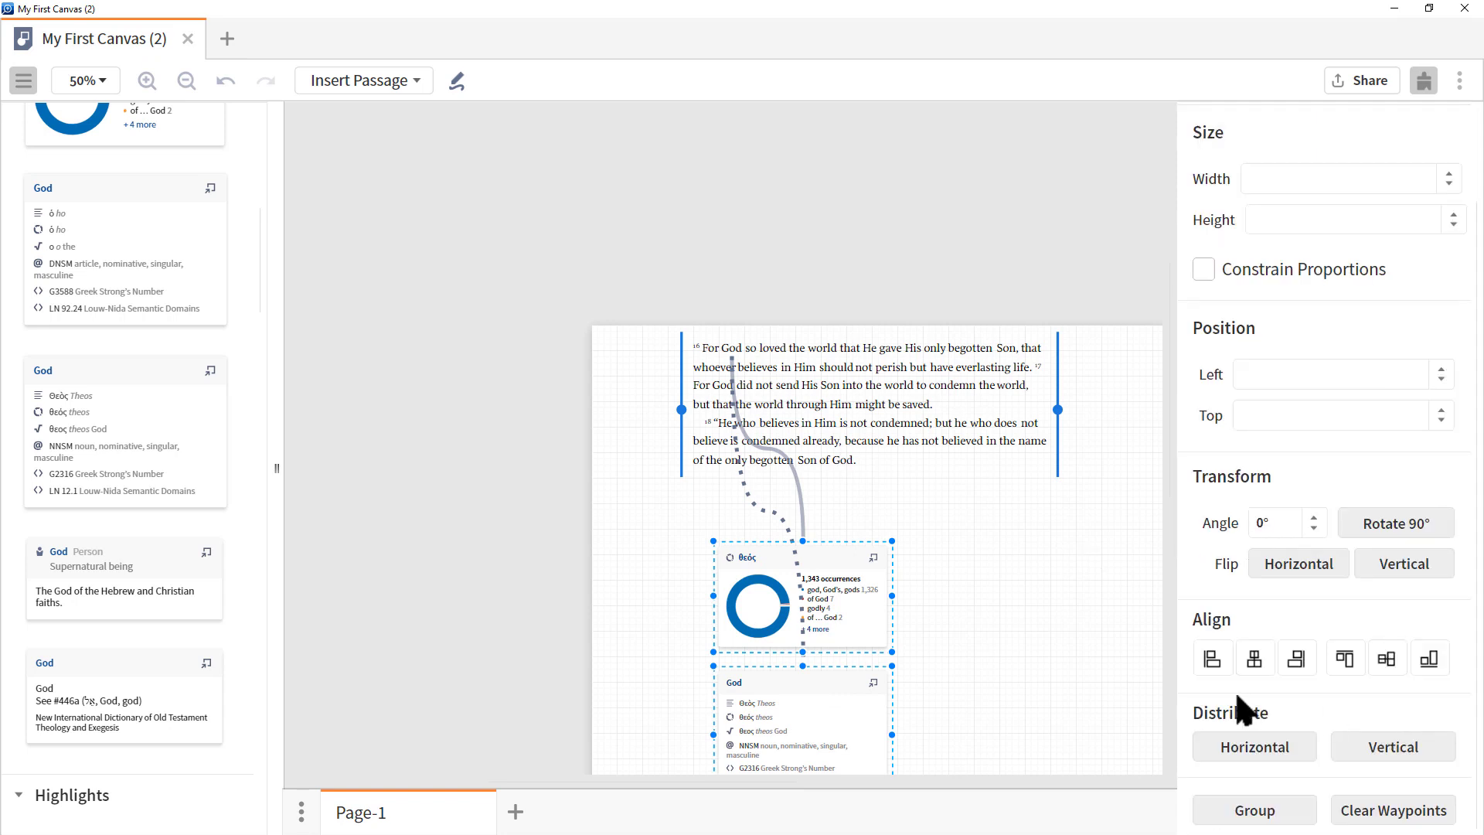
{"action": "left_click", "coordinate": [1396, 753]}
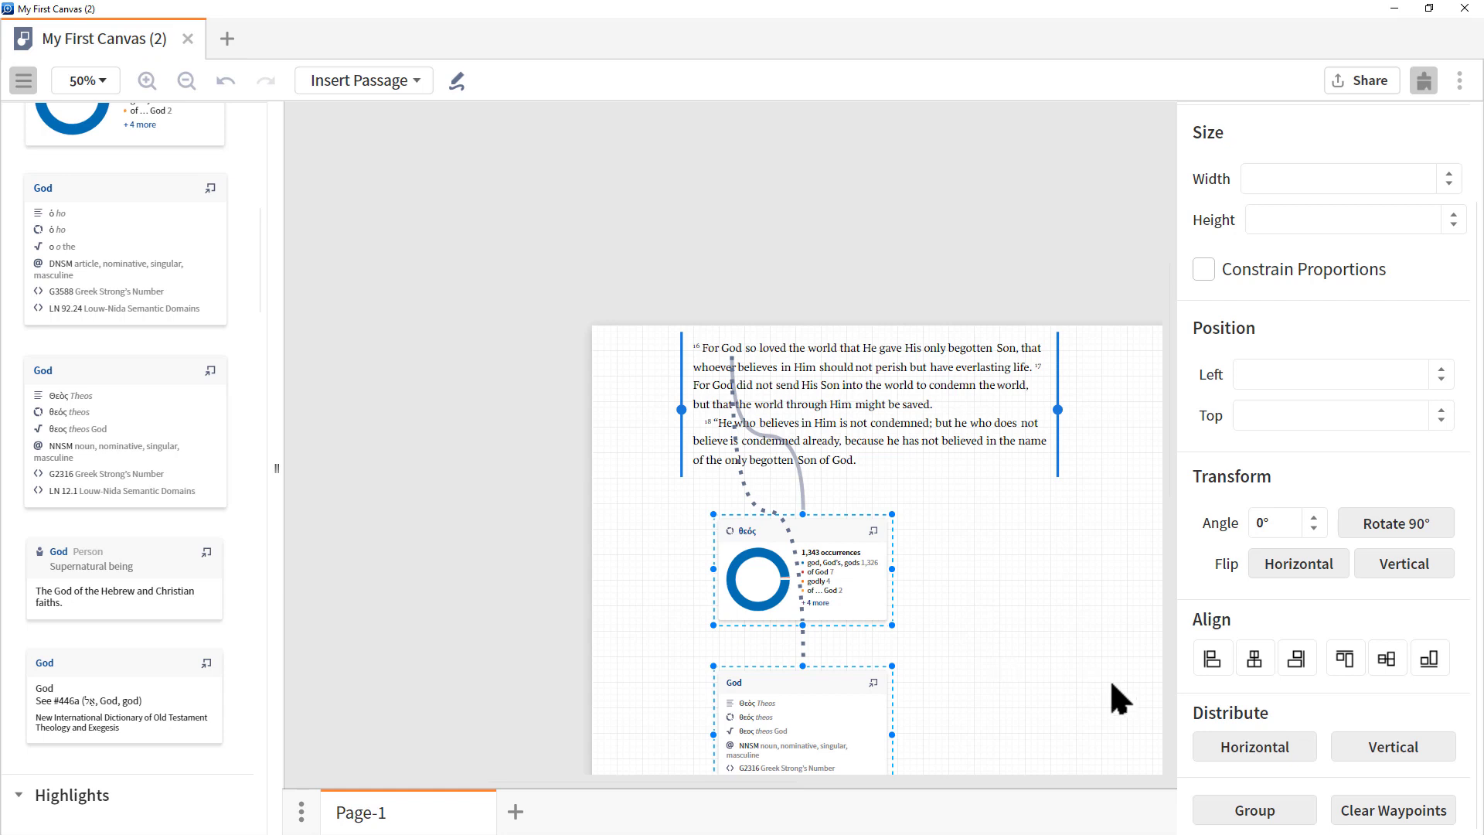
Group the passage and both cards, shift the group left, then remove the passage from it.
{"action": "left_click", "coordinate": [1242, 811]}
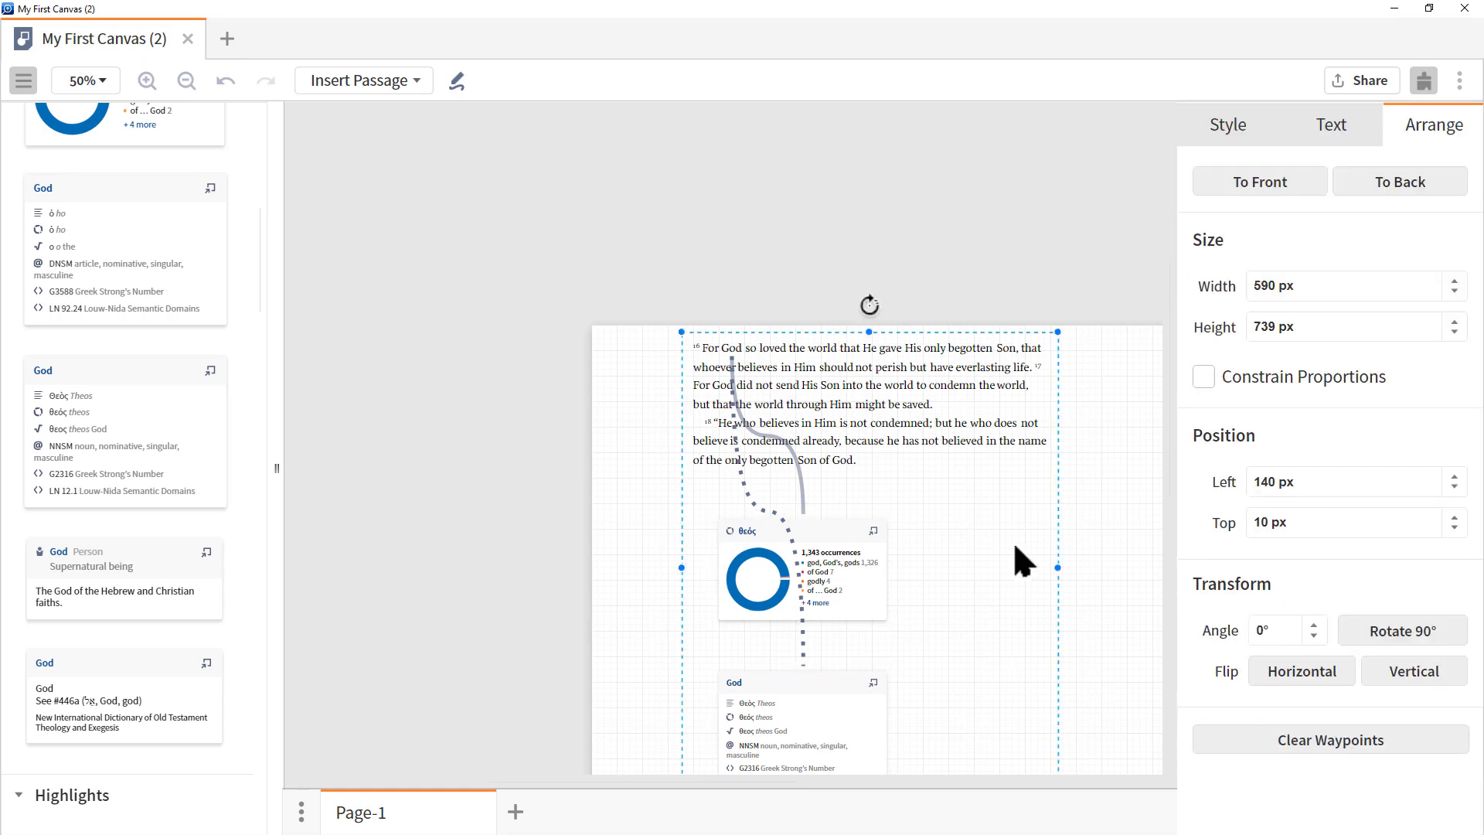
{"action": "left_click_drag", "start_coordinate": [906, 397], "coordinate": [838, 399]}
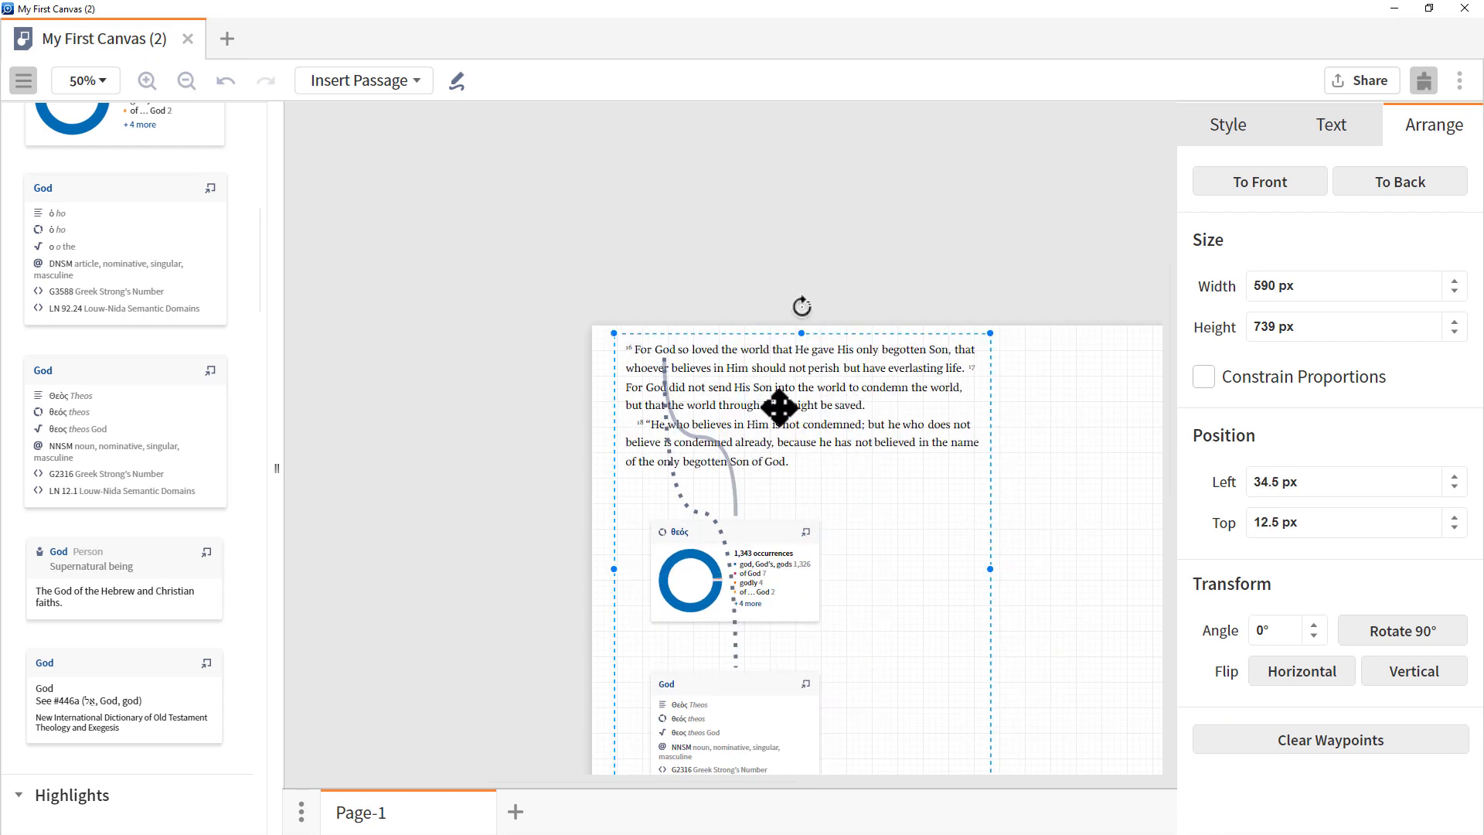
{"action": "left_click", "coordinate": [960, 510]}
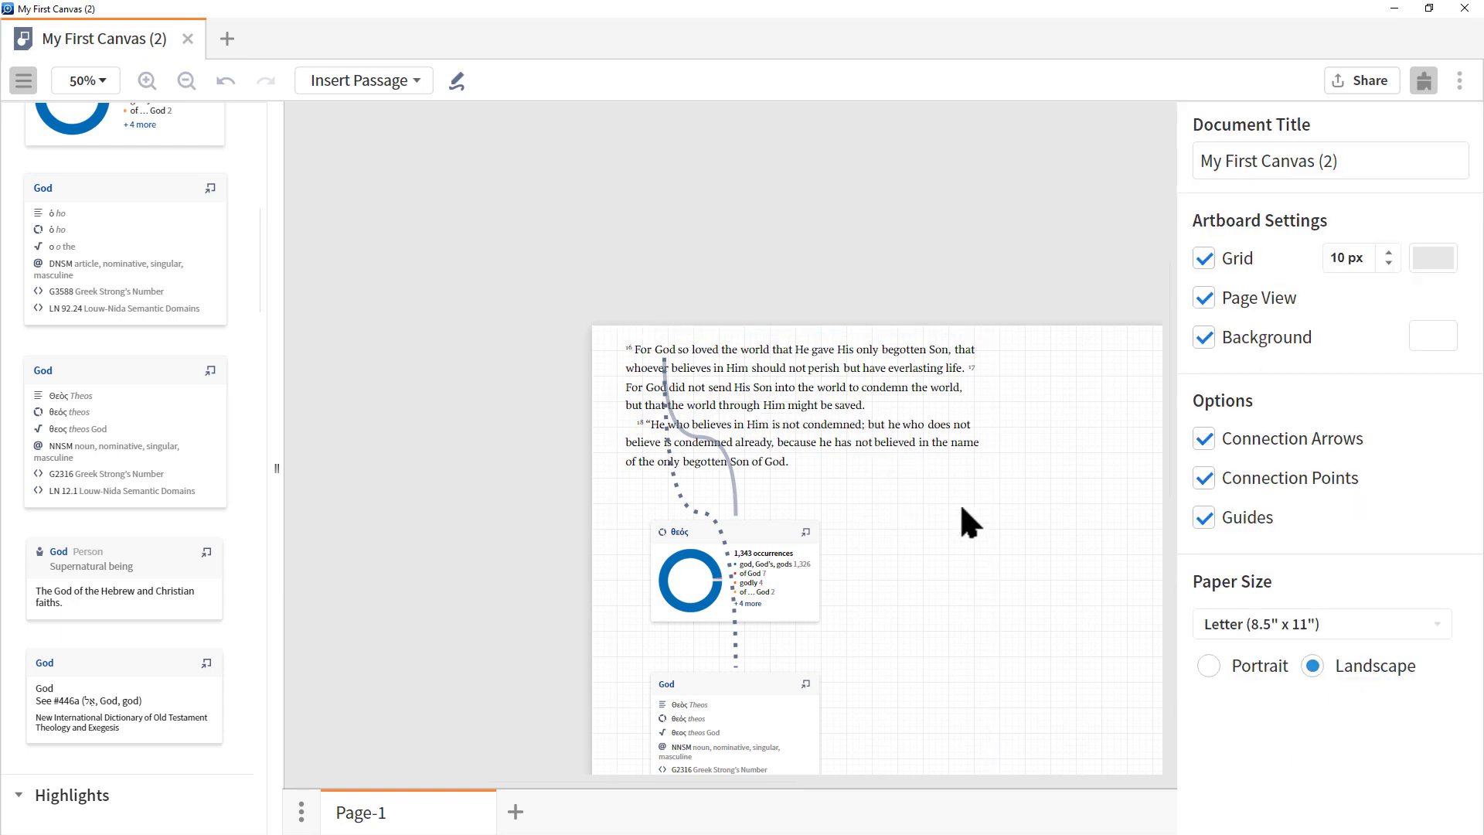
{"action": "left_click", "coordinate": [833, 405]}
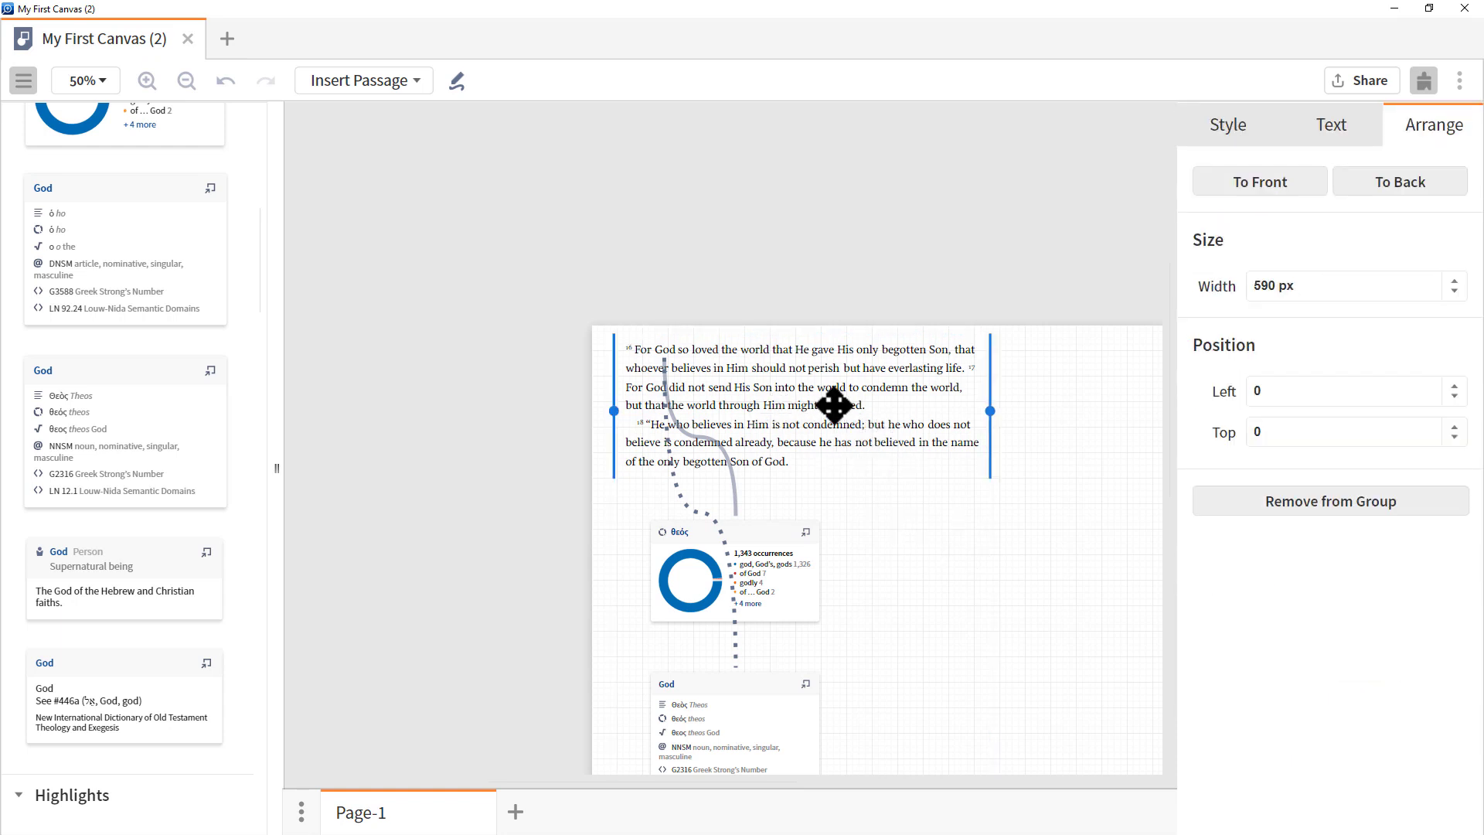
{"action": "left_click", "coordinate": [1360, 514]}
Remove the θεός card and the God card from the group as well.
{"action": "left_click", "coordinate": [1016, 573]}
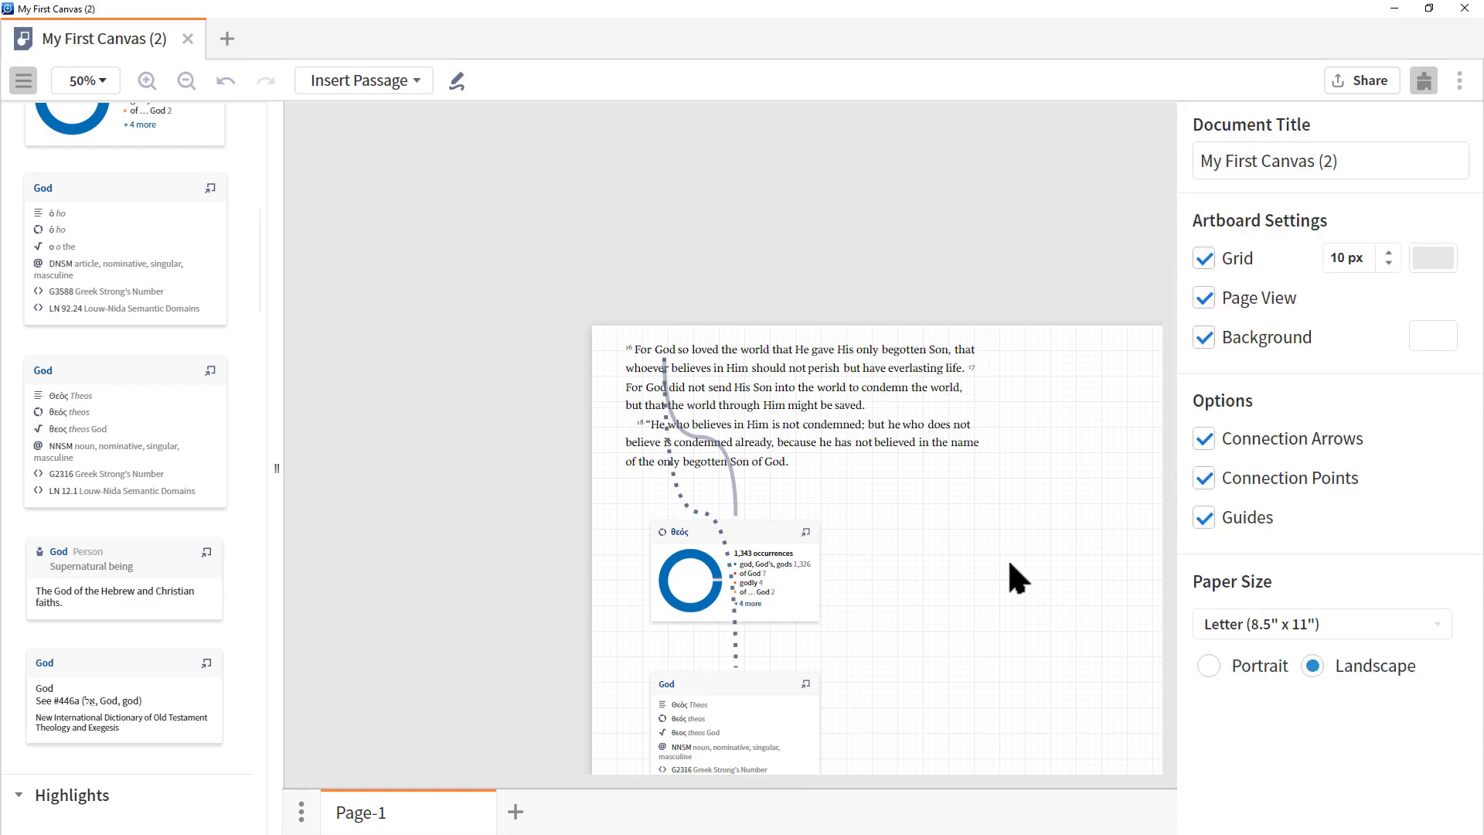
{"action": "left_click", "coordinate": [790, 585]}
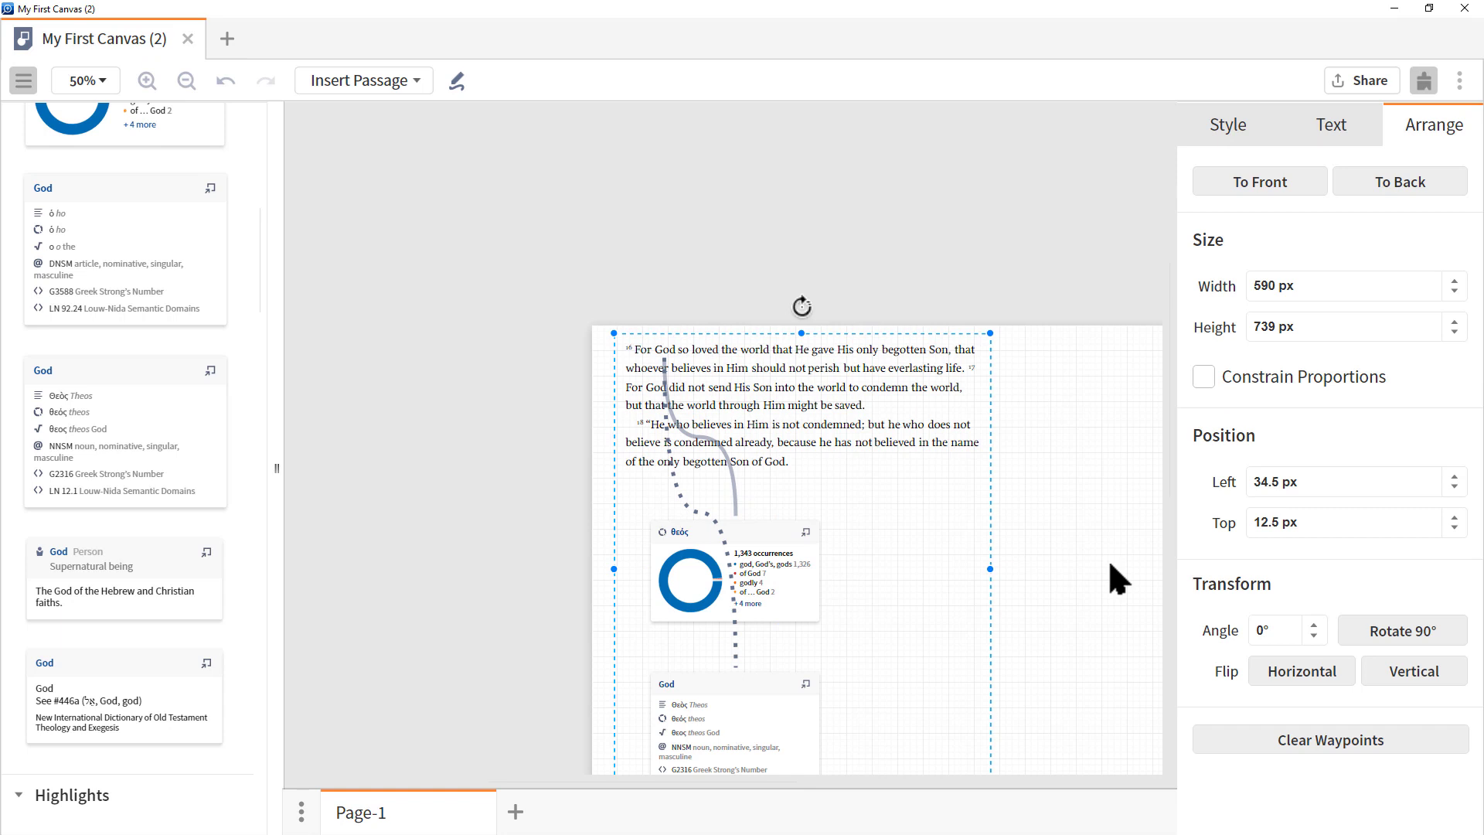
{"action": "left_click", "coordinate": [787, 596]}
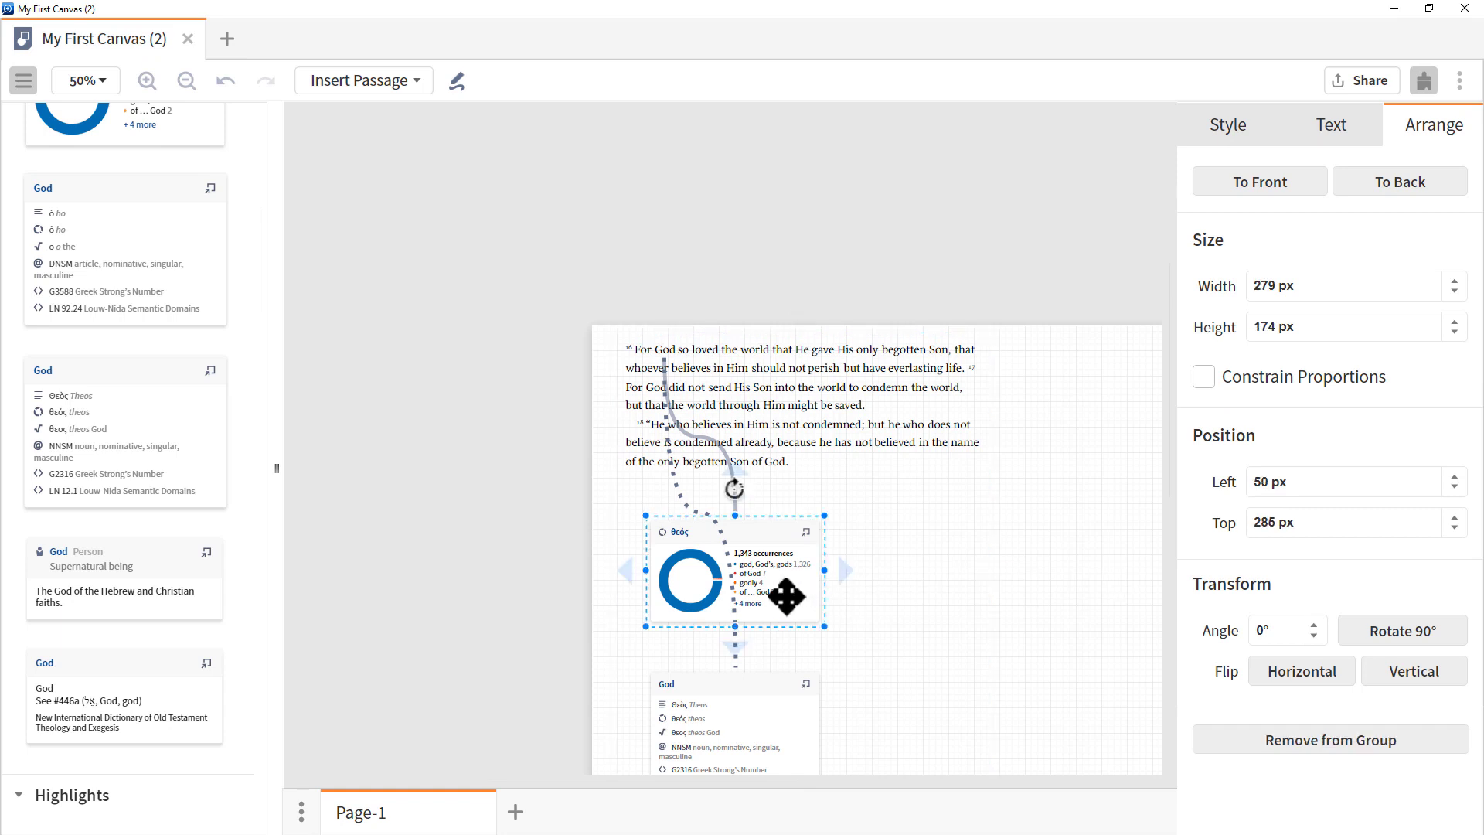
{"action": "left_click", "coordinate": [1340, 743]}
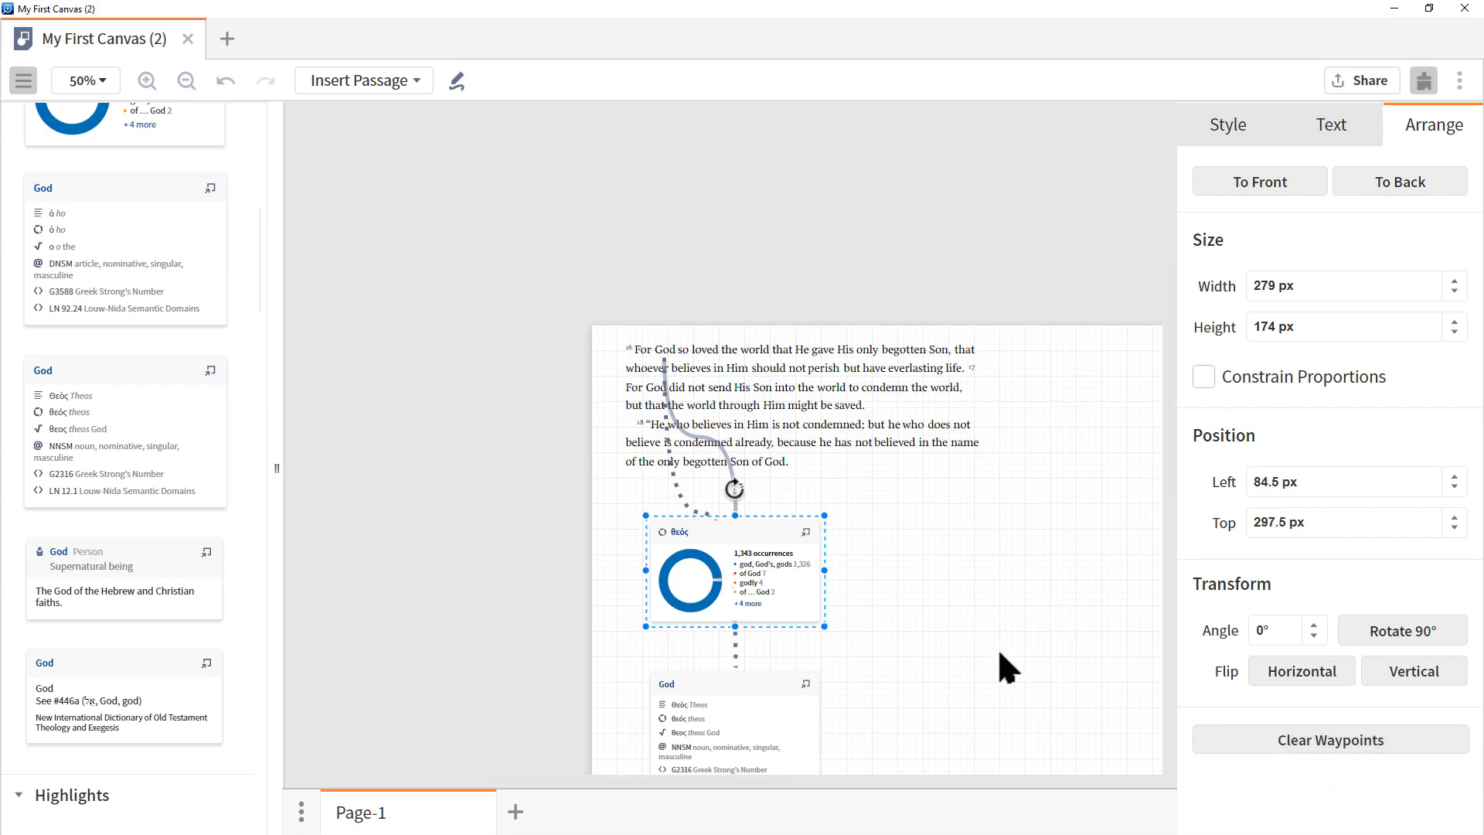
{"action": "left_click", "coordinate": [1049, 688]}
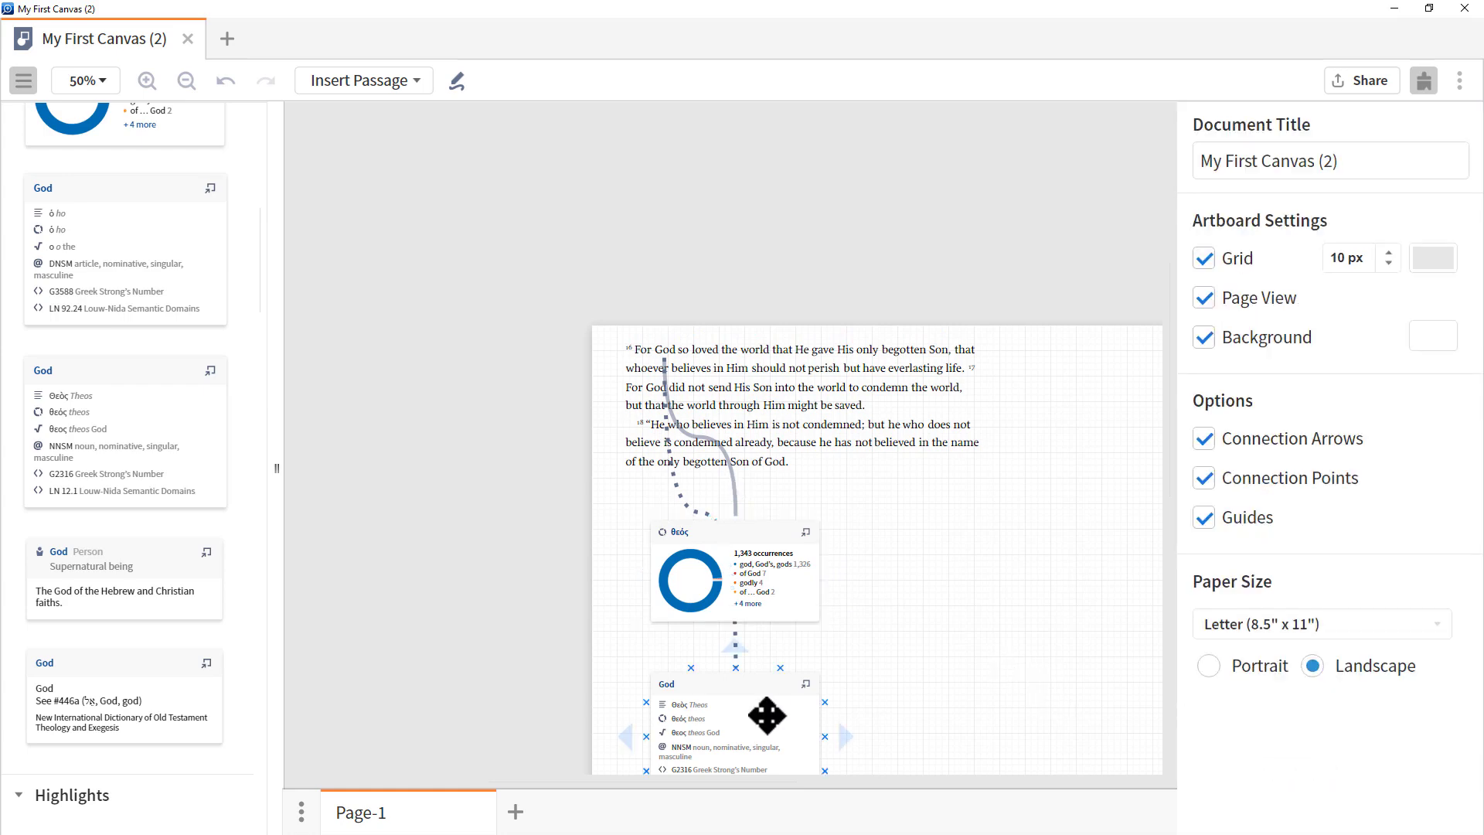
{"action": "left_click", "coordinate": [767, 715]}
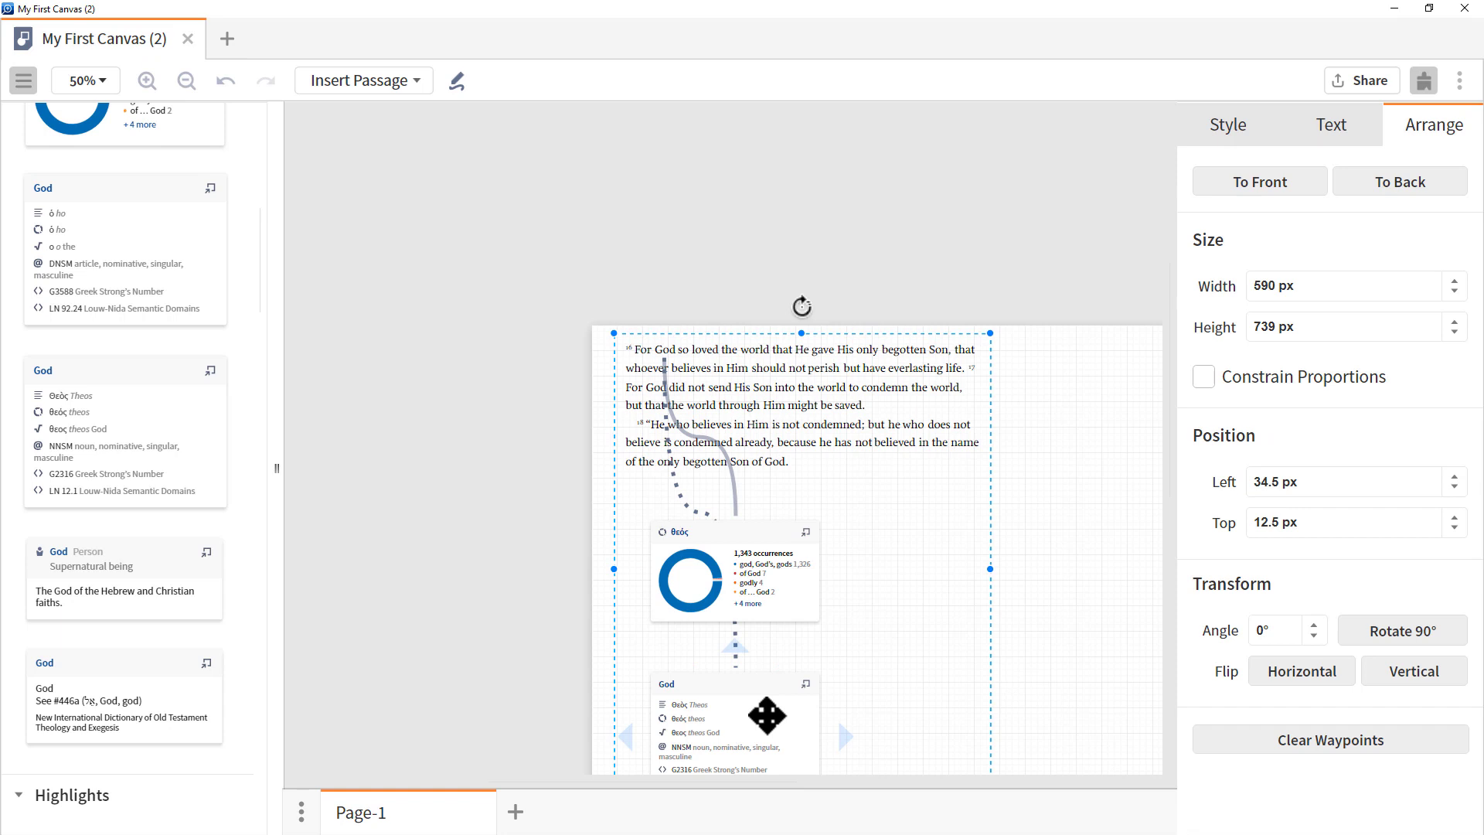
{"action": "left_click", "coordinate": [766, 715]}
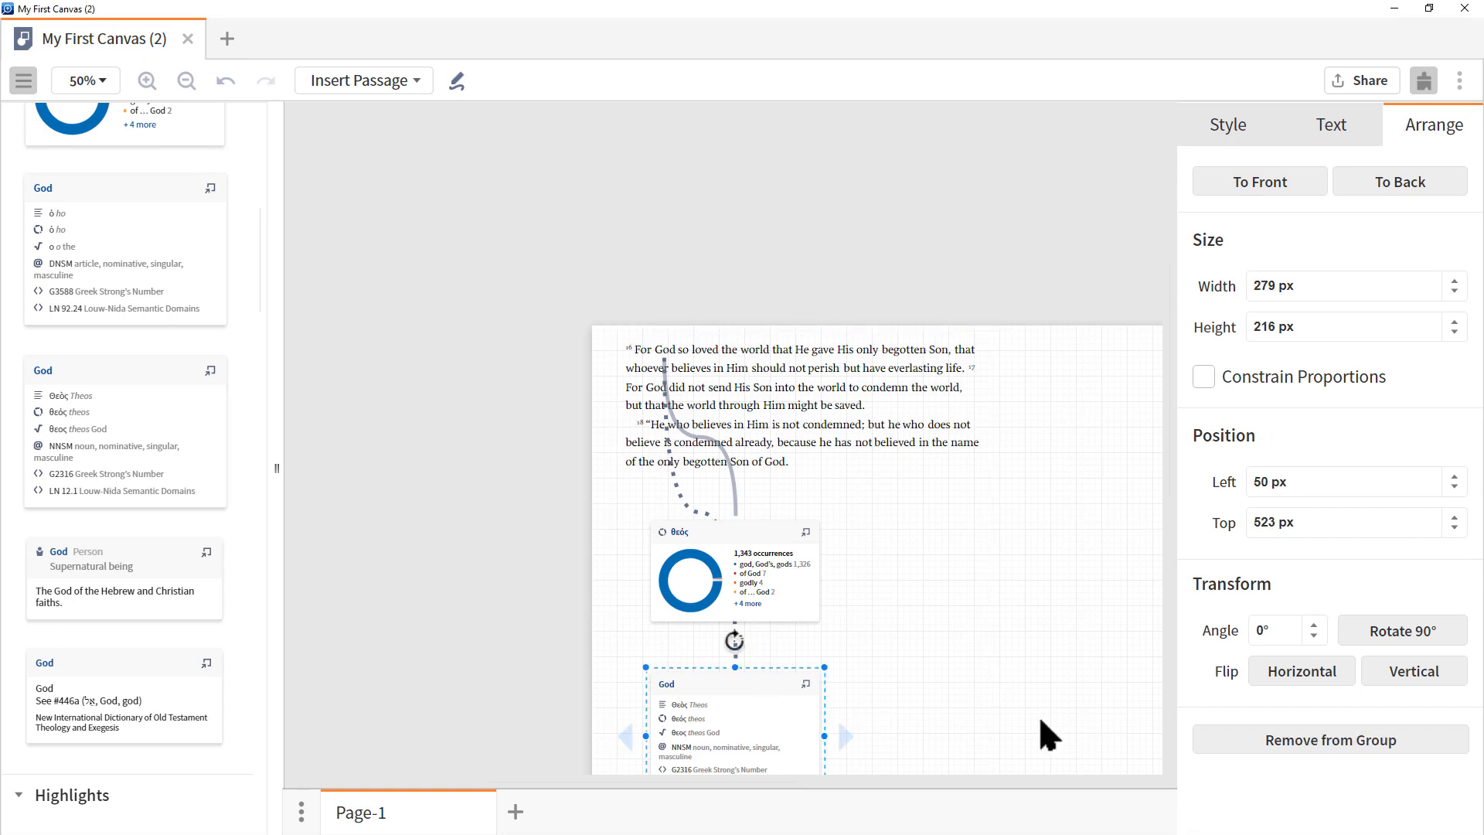
{"action": "left_click", "coordinate": [1351, 742]}
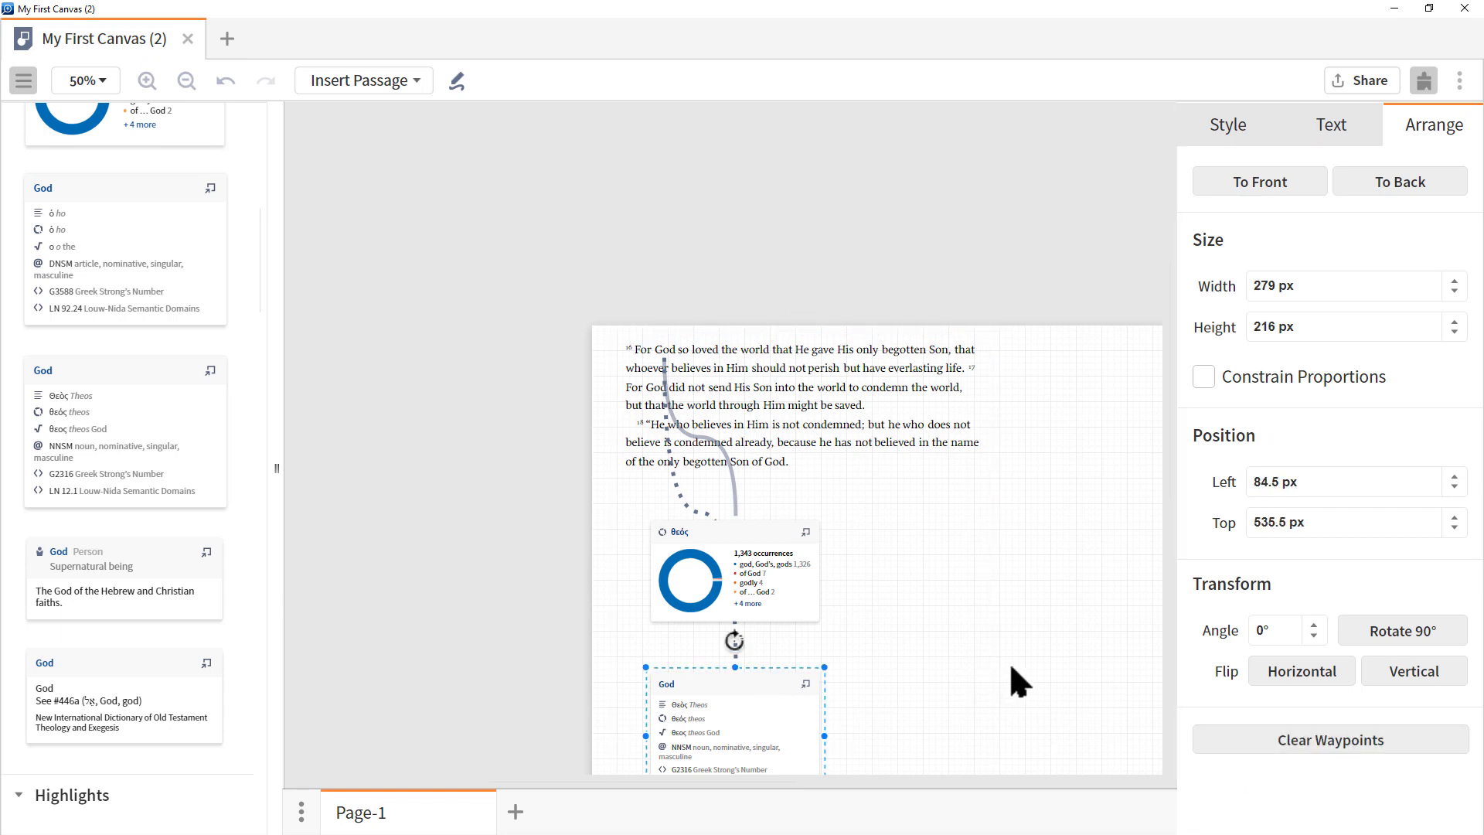
Select both cards plus the John 3:16–18 passage and align their horizontal centres.
{"action": "left_click", "coordinate": [764, 591], "text": "shift"}
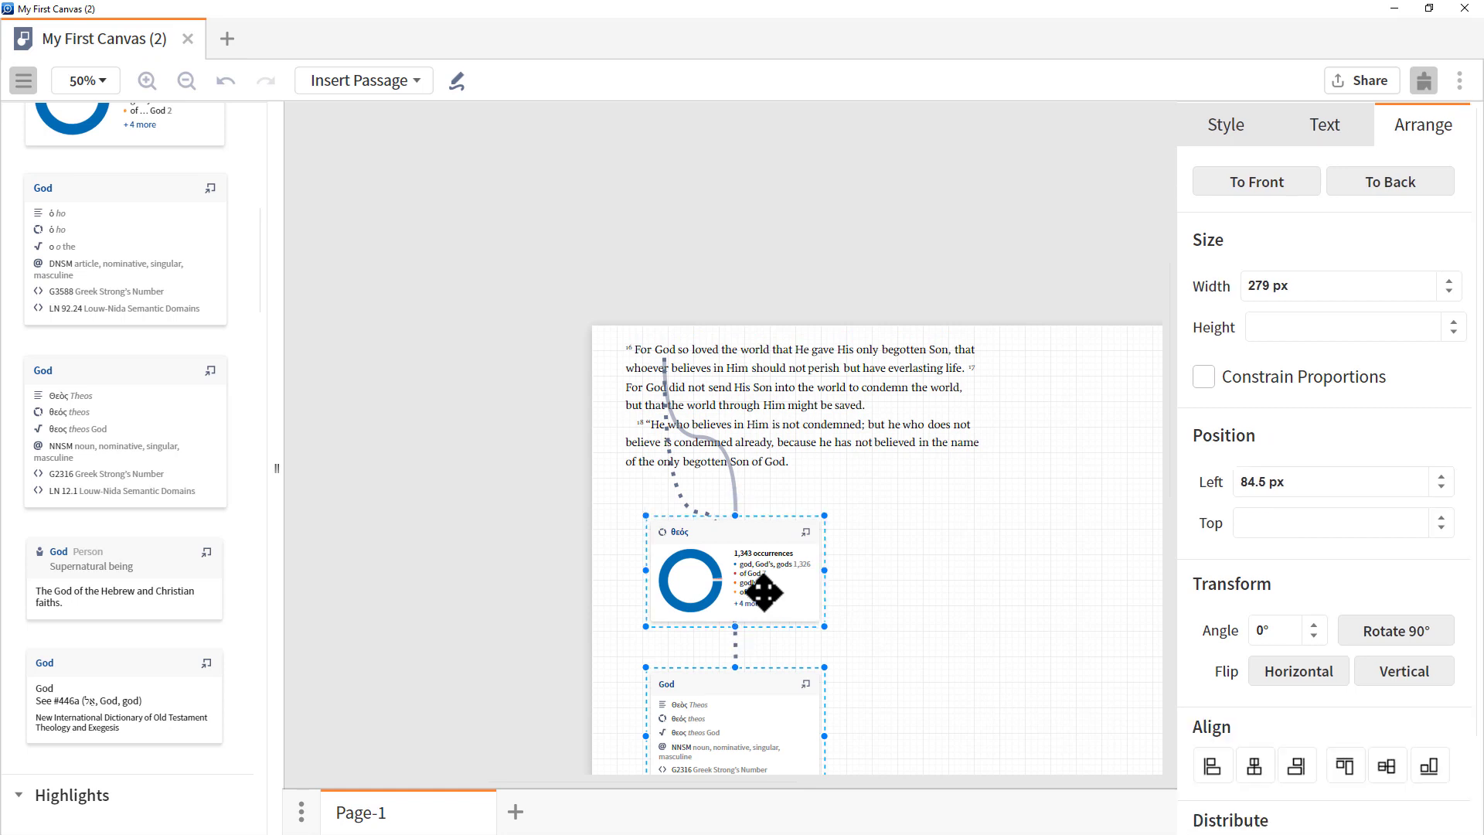
{"action": "left_click", "coordinate": [808, 395], "text": "shift"}
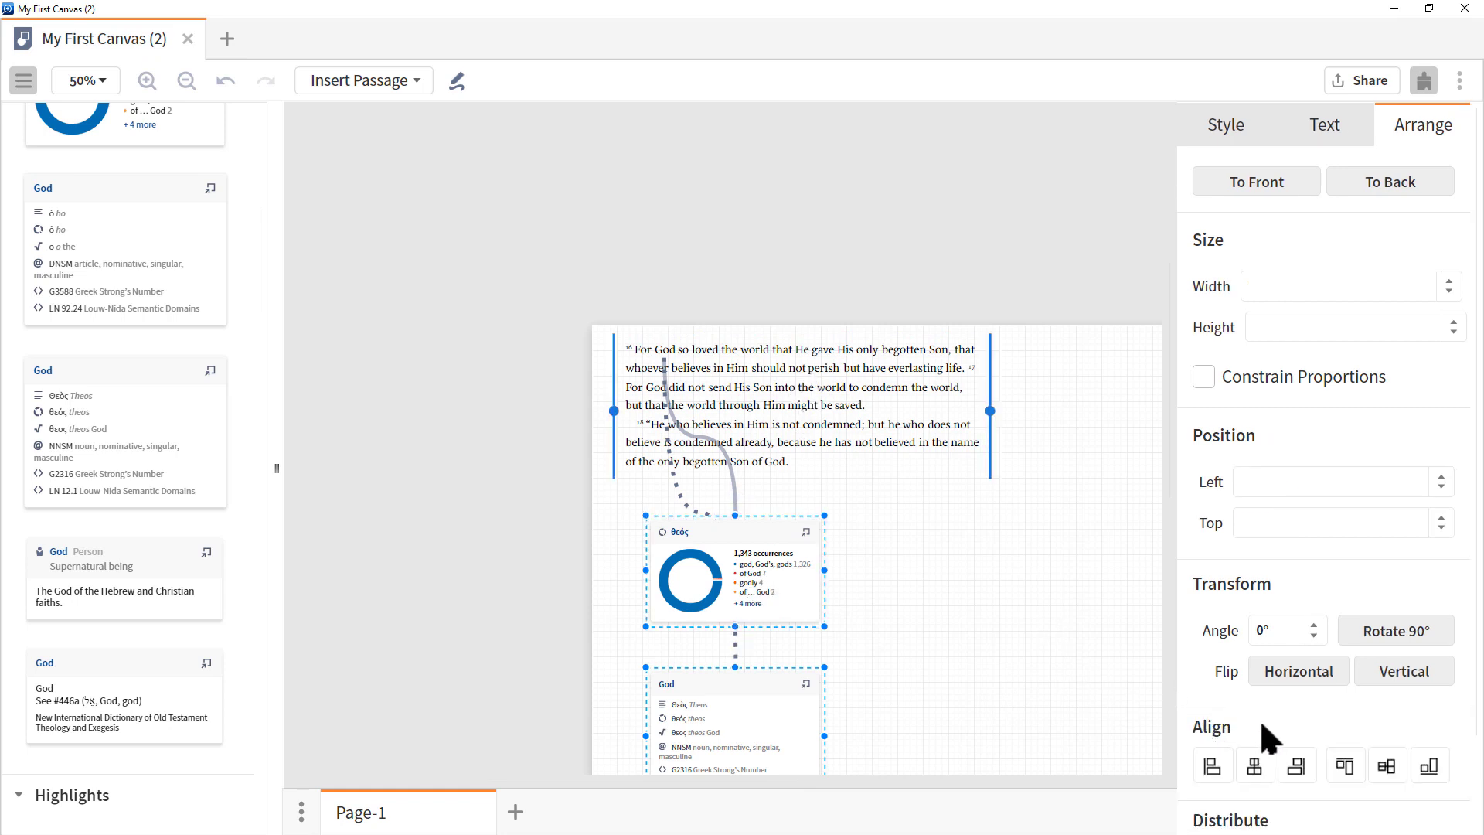
{"action": "left_click", "coordinate": [1253, 776]}
{"action": "left_click", "coordinate": [939, 639]}
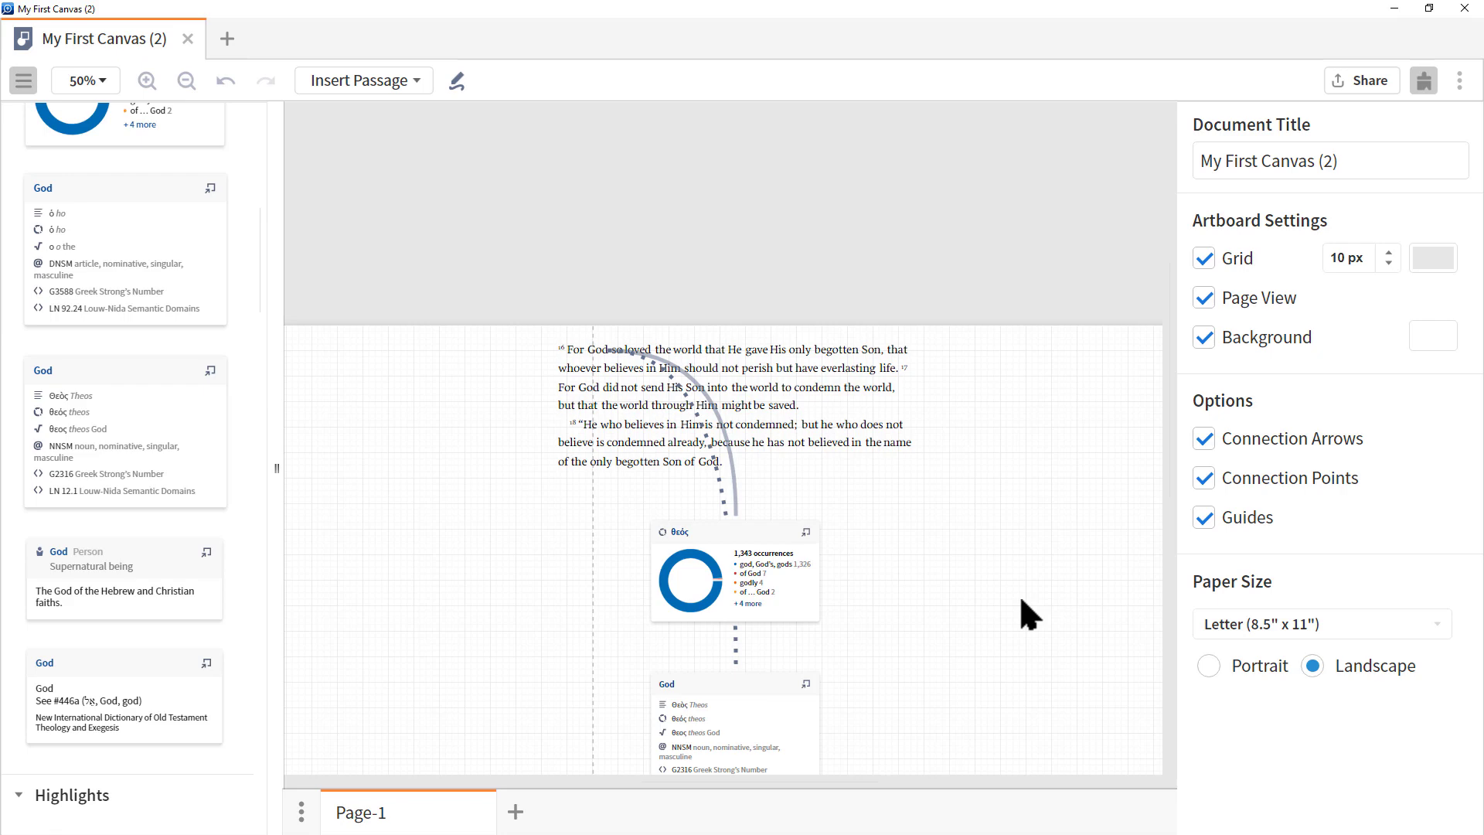
Check the Page-1 page options without changes, then add and switch to an empty Page-2.
{"action": "scroll", "coordinate": [1020, 599], "scroll_direction": "down", "scroll_amount": 3}
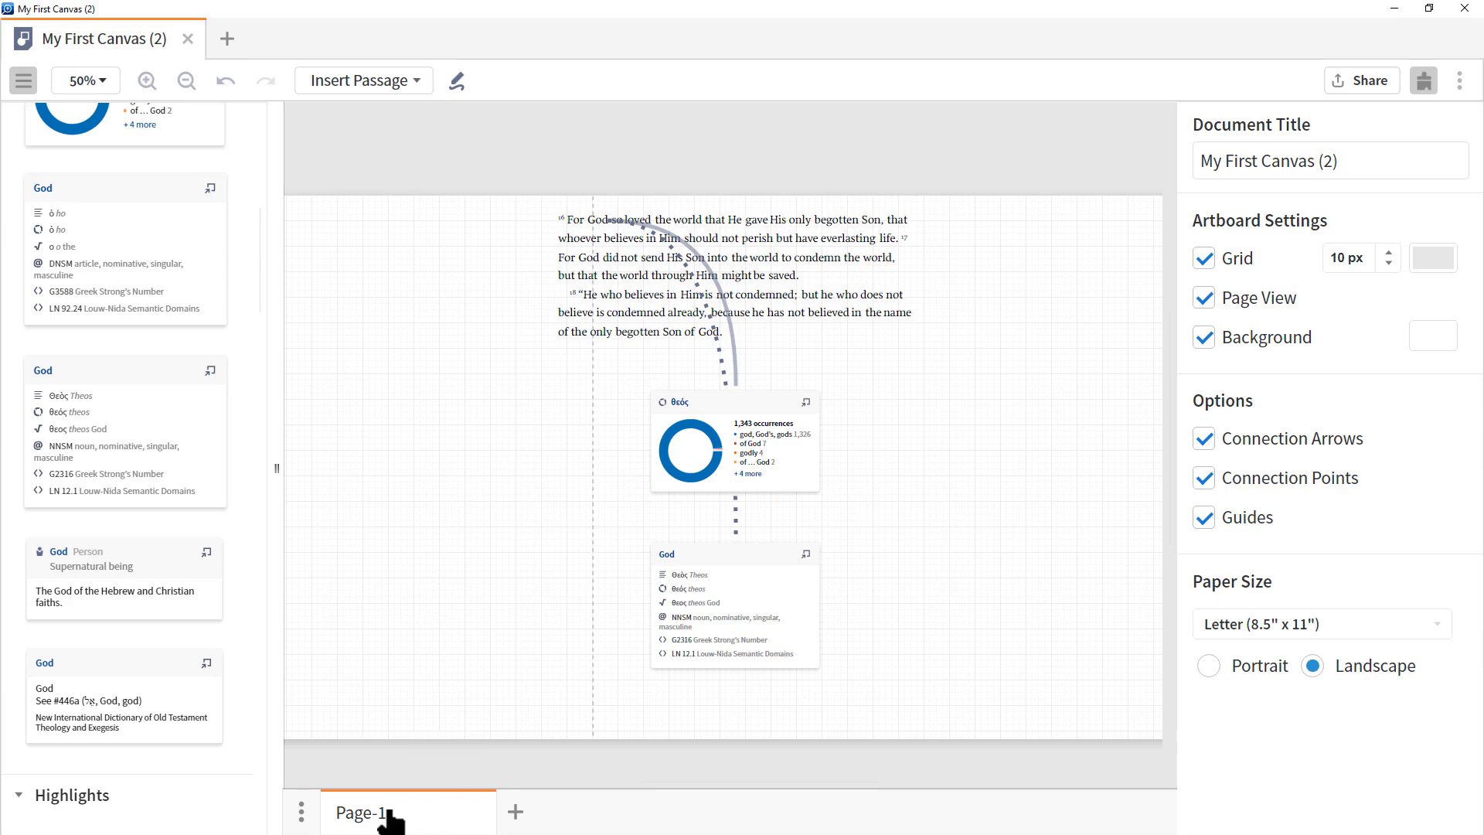
{"action": "left_click", "coordinate": [309, 817]}
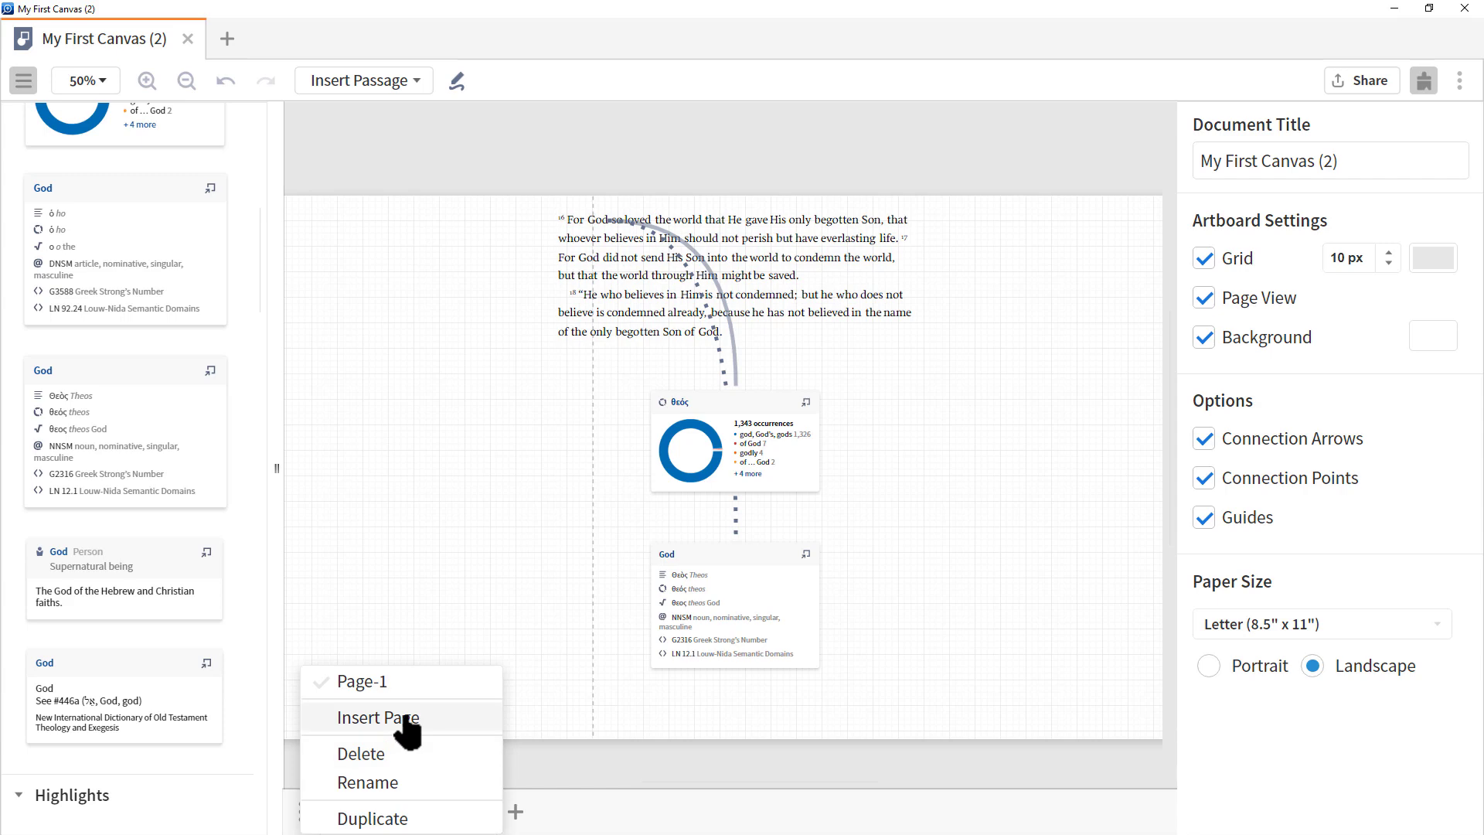
{"action": "left_click", "coordinate": [442, 612]}
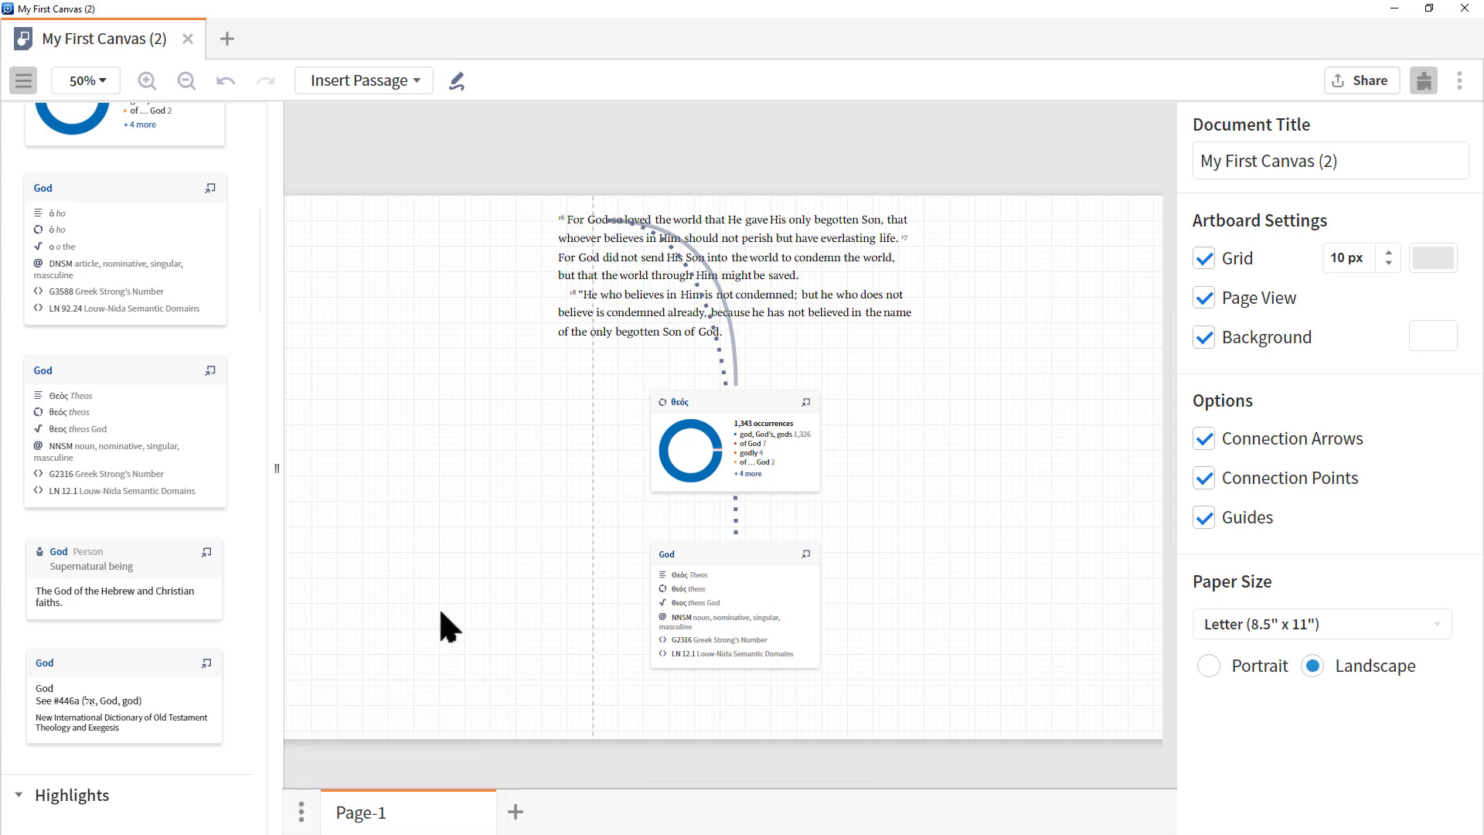
{"action": "right_click", "coordinate": [384, 818]}
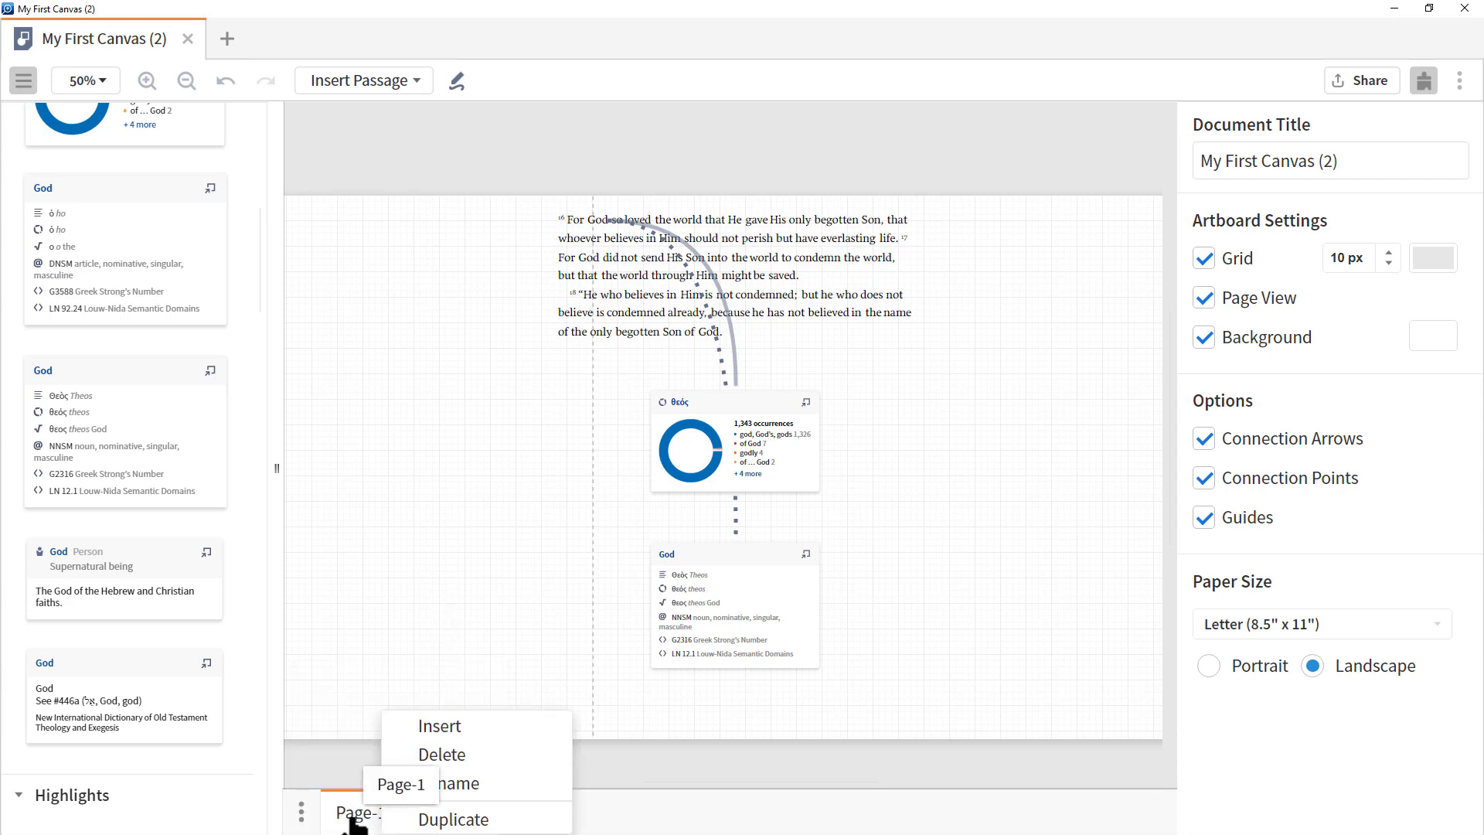
{"action": "left_click", "coordinate": [460, 647]}
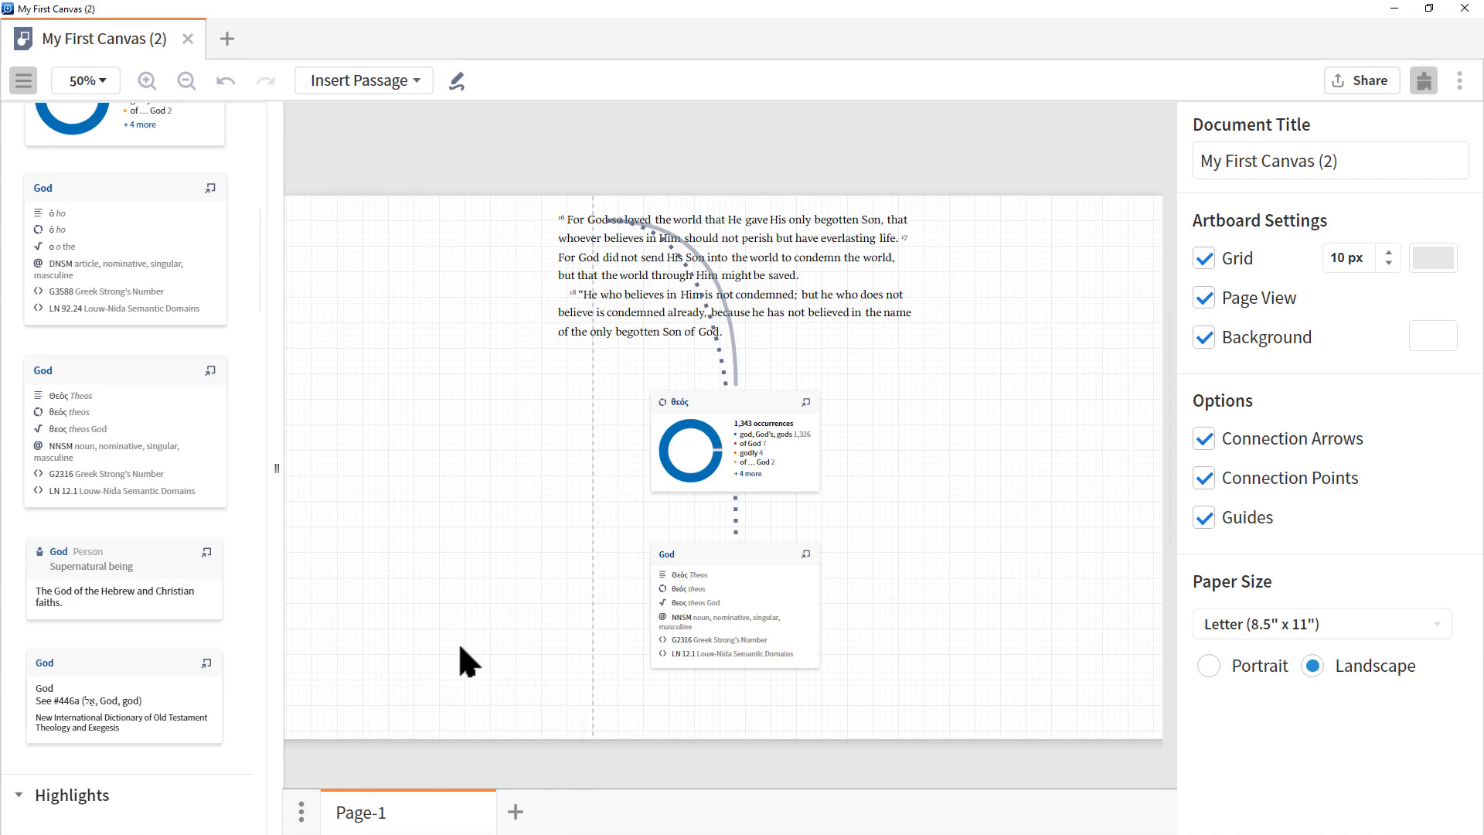
{"action": "left_click", "coordinate": [516, 816]}
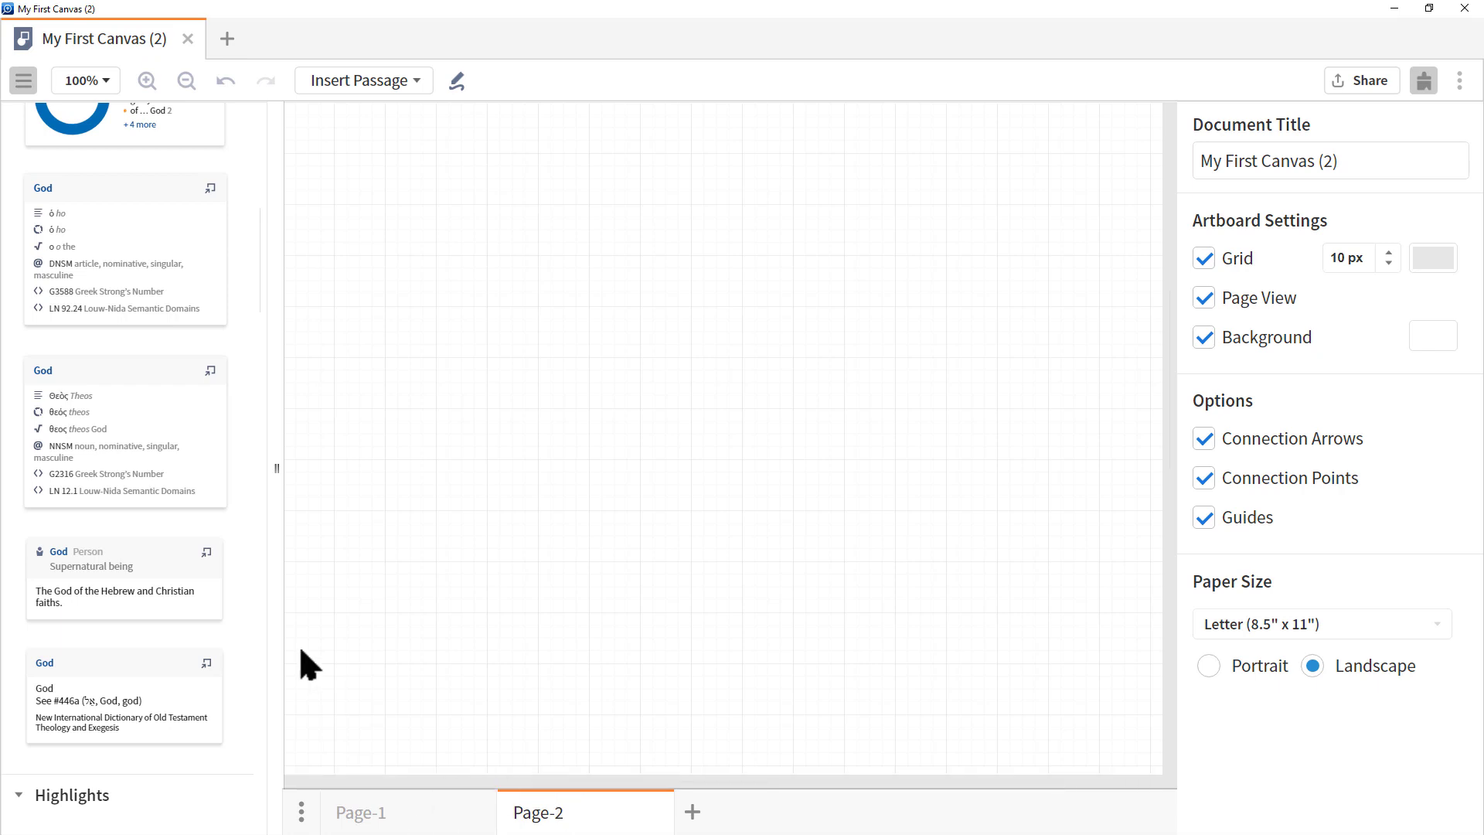
Drag a Text box into the middle of Page-2.
{"action": "scroll", "coordinate": [175, 499], "scroll_direction": "down", "scroll_amount": 10}
{"action": "scroll", "coordinate": [174, 496], "scroll_direction": "down", "scroll_amount": 10}
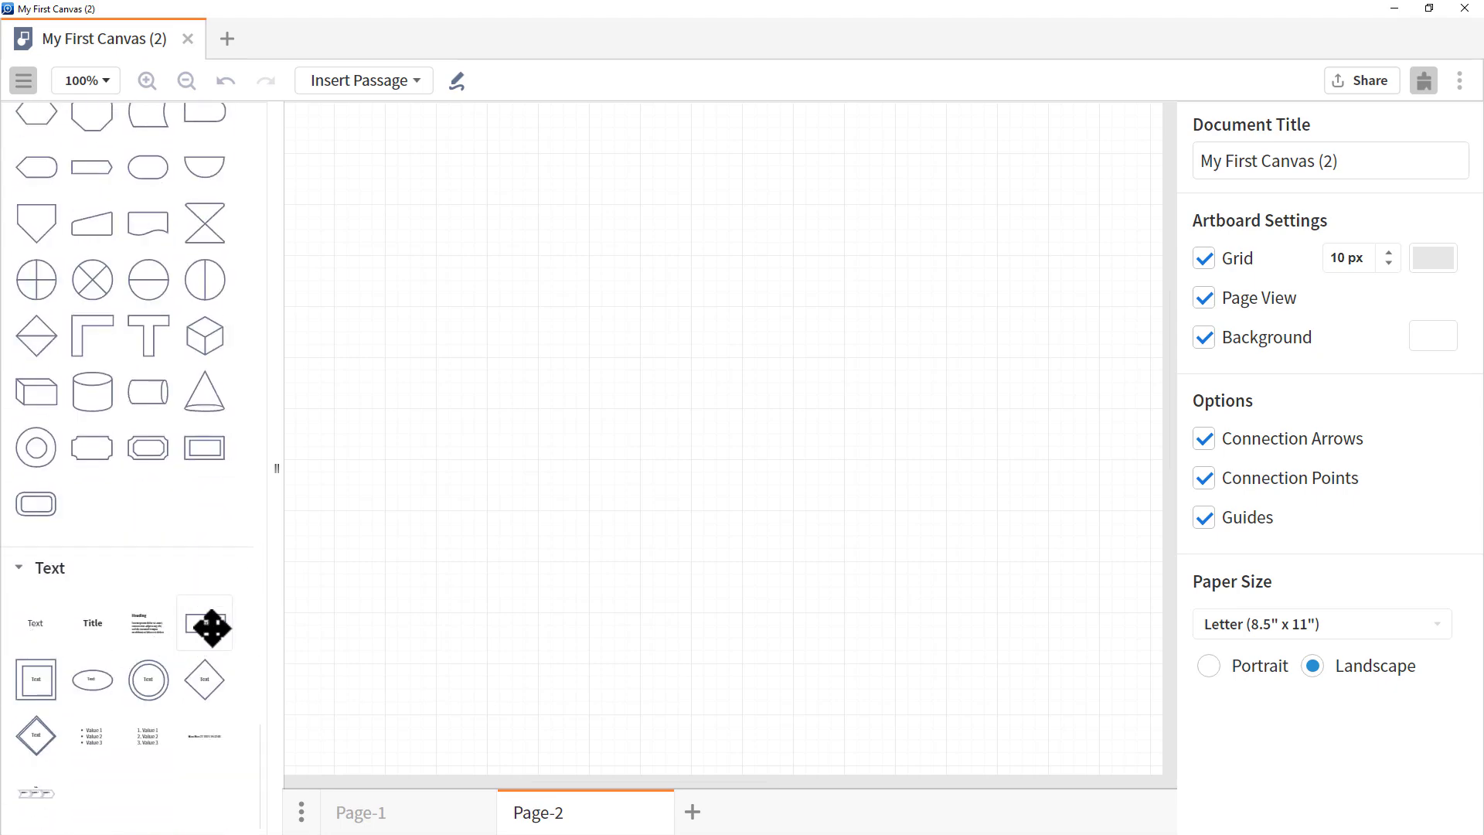
{"action": "left_click_drag", "start_coordinate": [211, 628], "coordinate": [589, 355]}
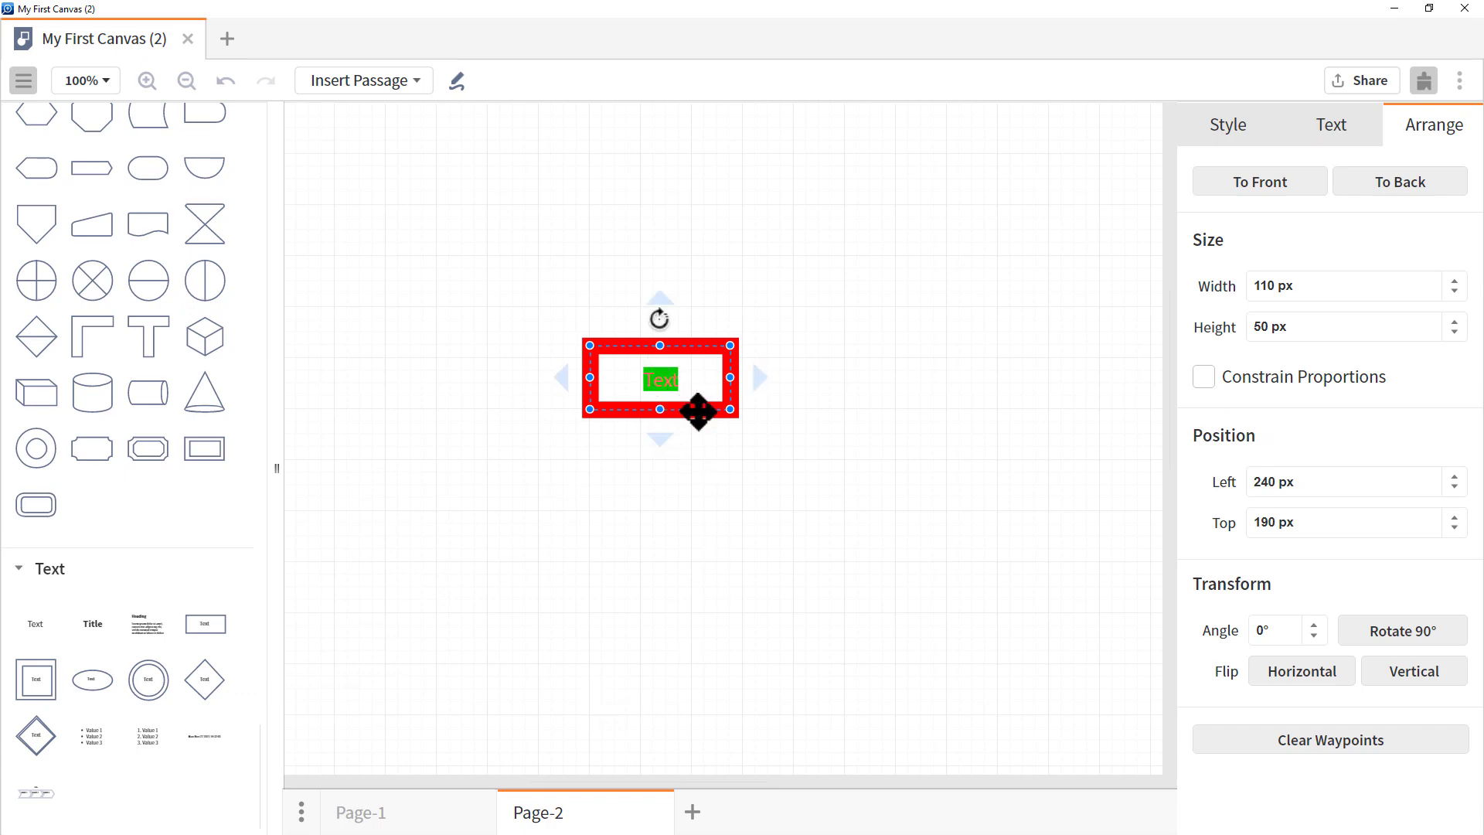
{"action": "left_click", "coordinate": [740, 526]}
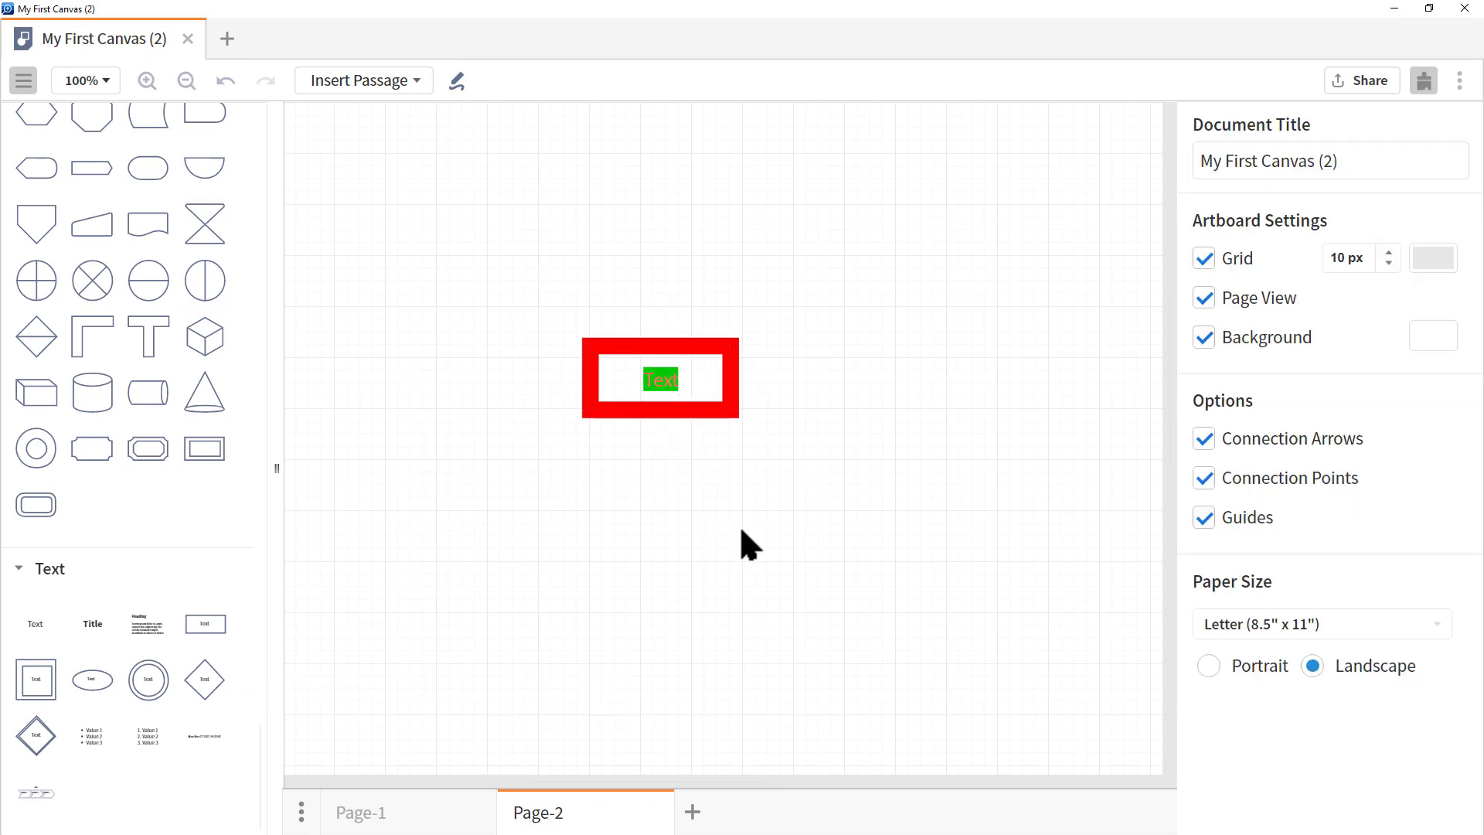
{"action": "left_click", "coordinate": [670, 380]}
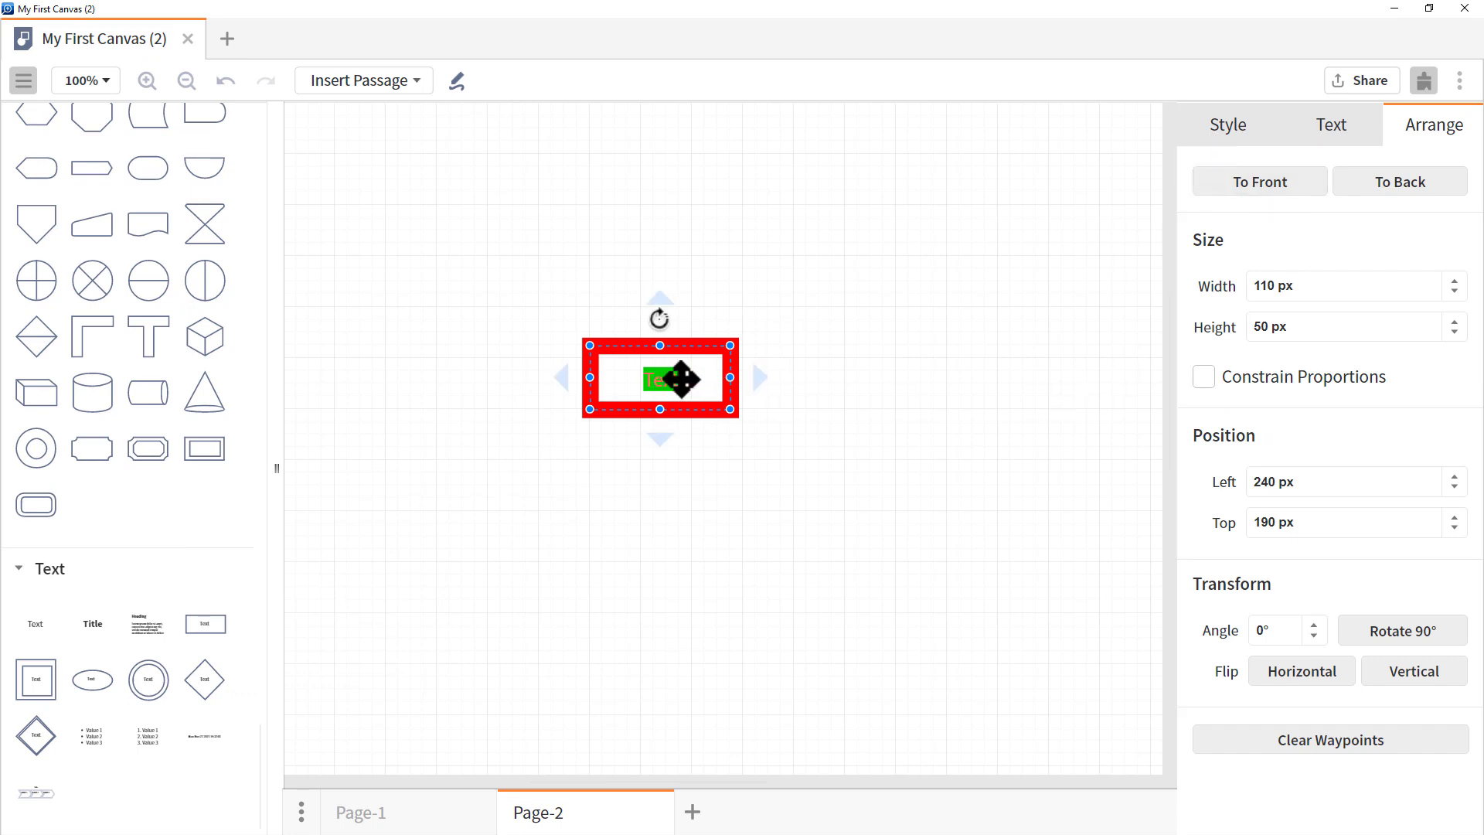
Turn off the text box's red border in the Style settings.
{"action": "left_click", "coordinate": [1217, 138]}
{"action": "left_click", "coordinate": [1328, 130]}
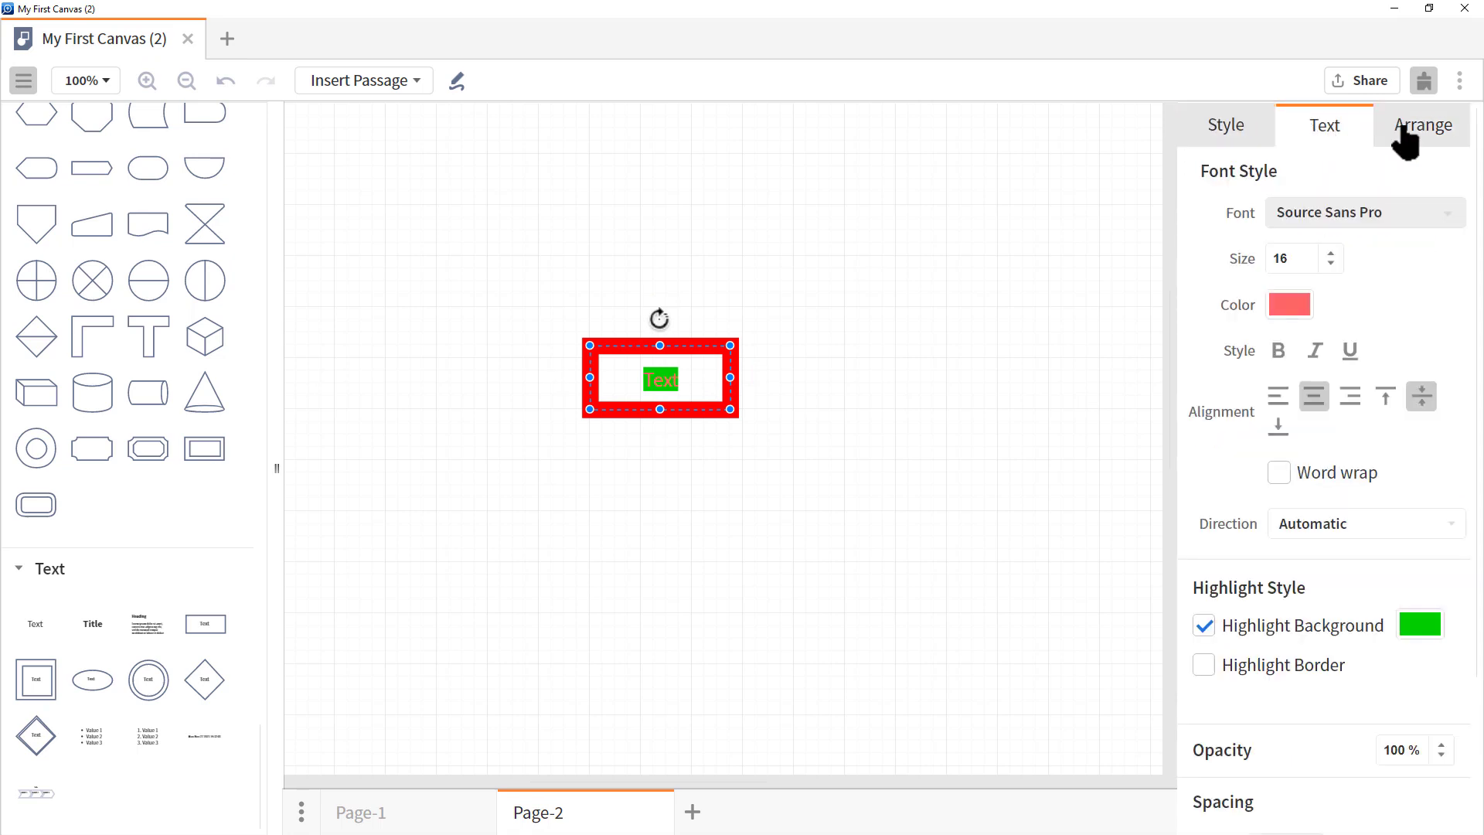
{"action": "left_click", "coordinate": [1405, 139]}
{"action": "left_click", "coordinate": [1227, 137]}
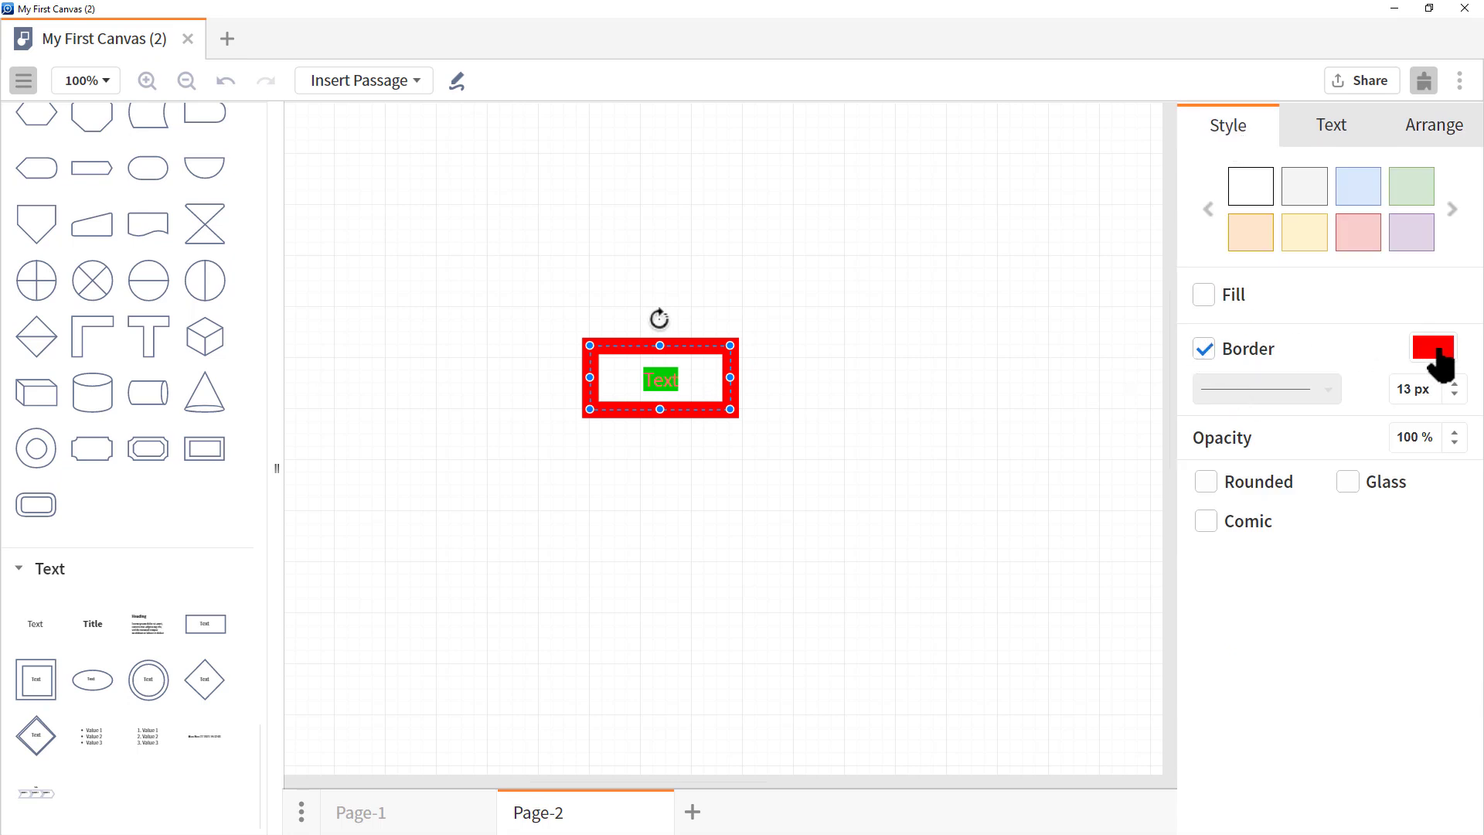
{"action": "left_click", "coordinate": [1205, 349]}
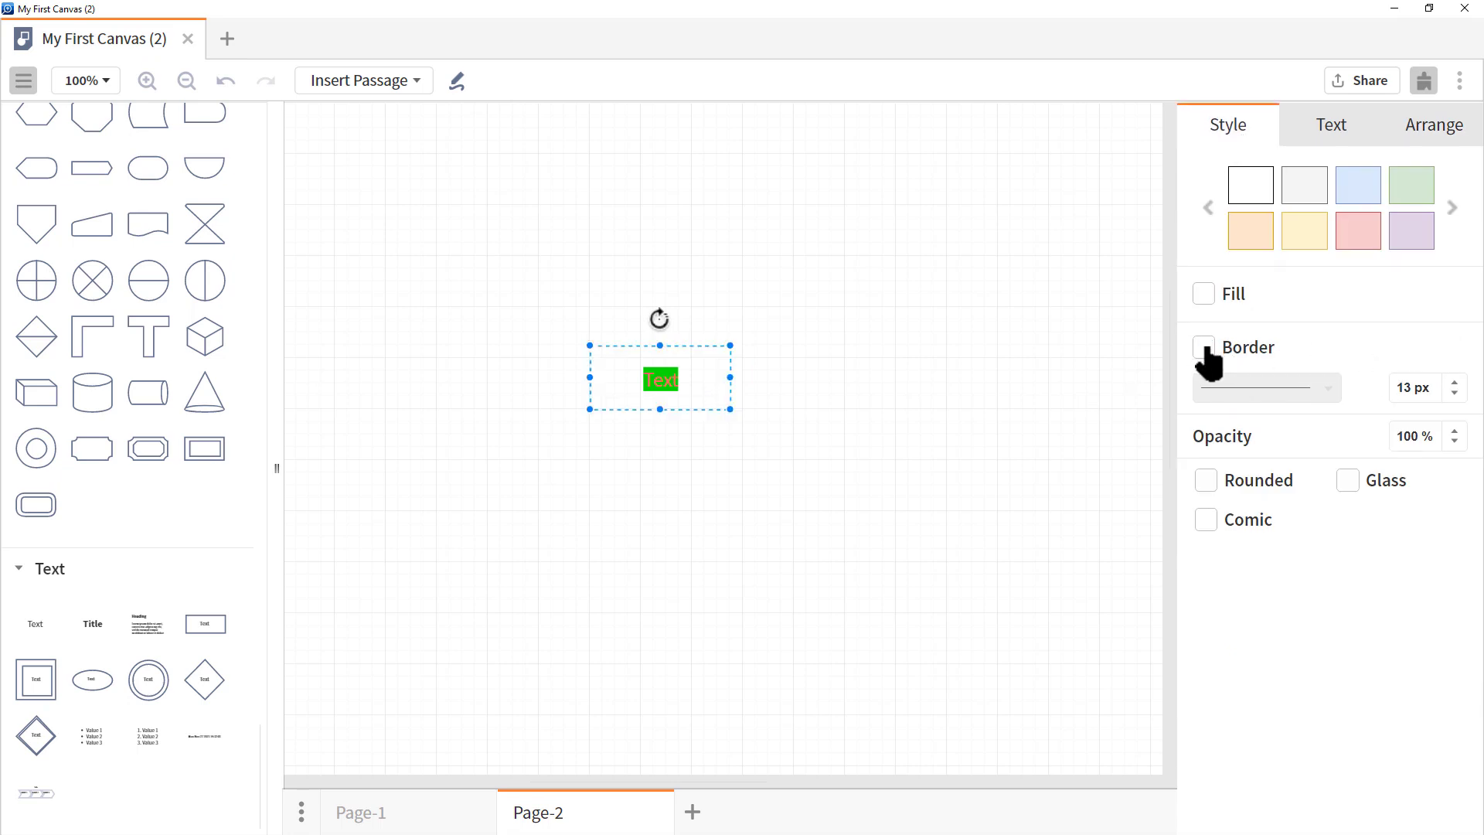
Remove the green highlight background and set the text colour to black.
{"action": "left_click", "coordinate": [1326, 126]}
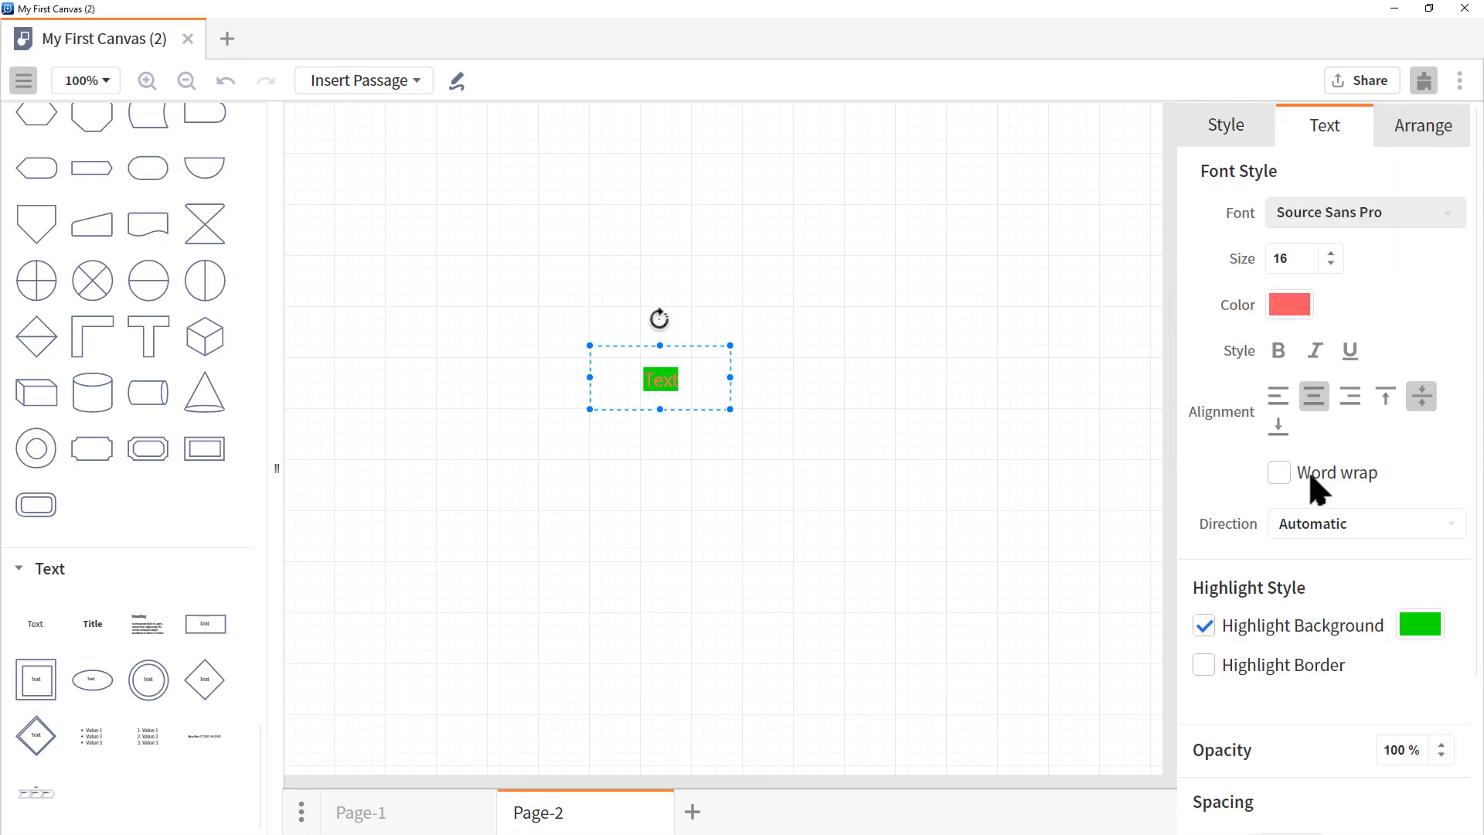
{"action": "left_click", "coordinate": [1207, 623]}
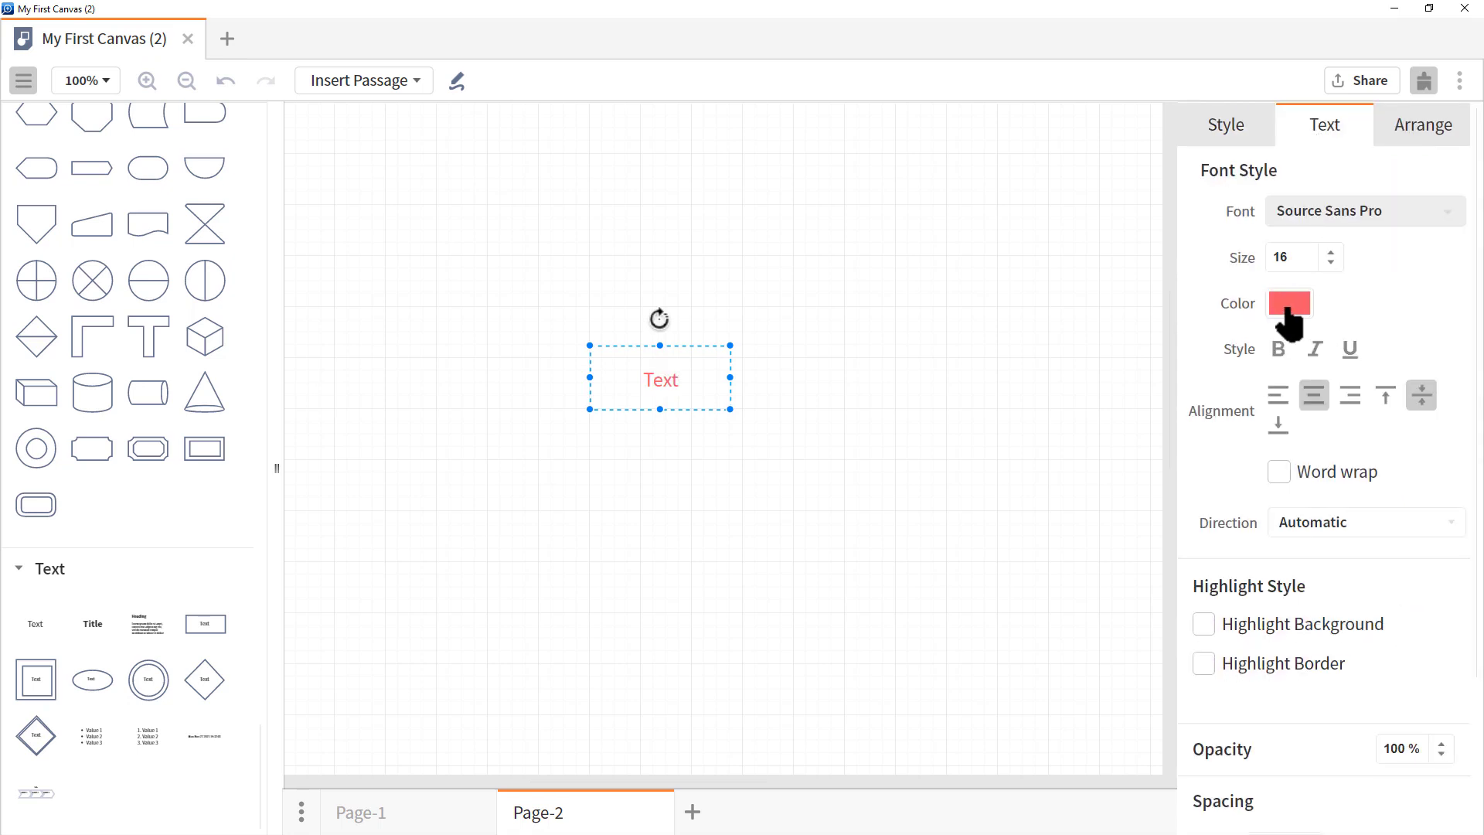
{"action": "left_click", "coordinate": [1287, 306]}
{"action": "left_click", "coordinate": [759, 400]}
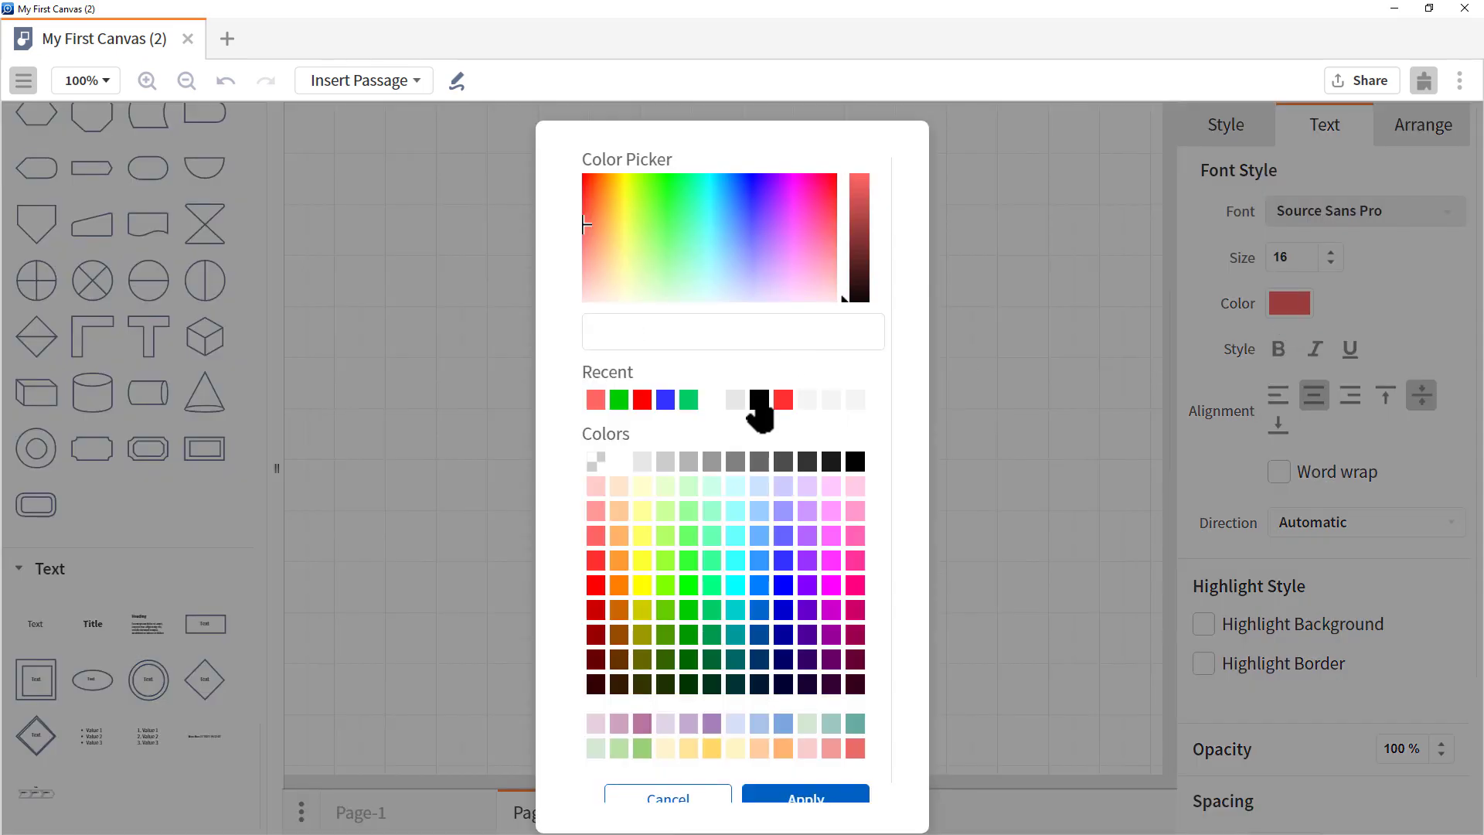
{"action": "left_click", "coordinate": [796, 800]}
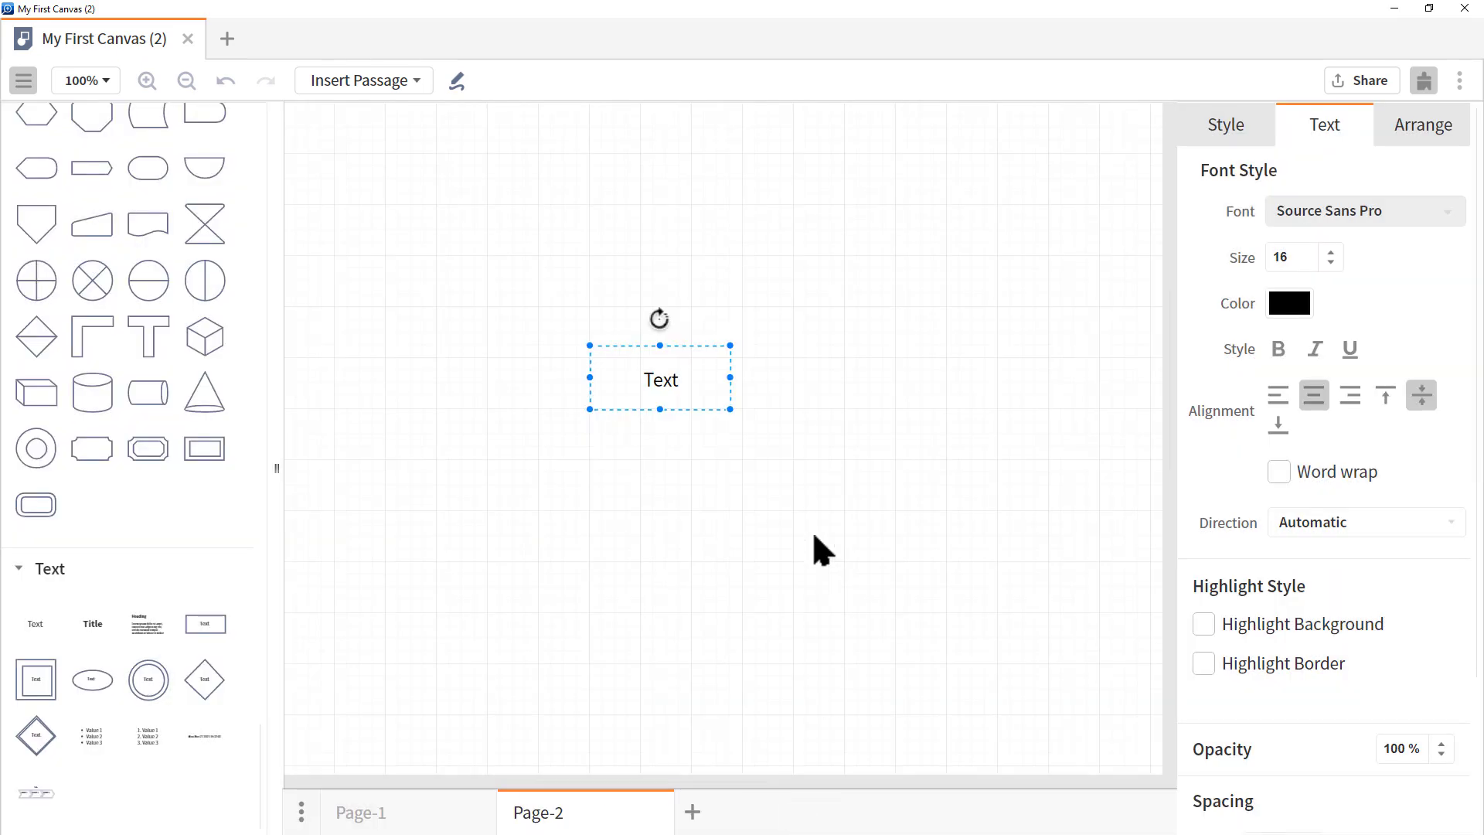
{"action": "left_click", "coordinate": [682, 456]}
{"action": "left_click", "coordinate": [660, 381]}
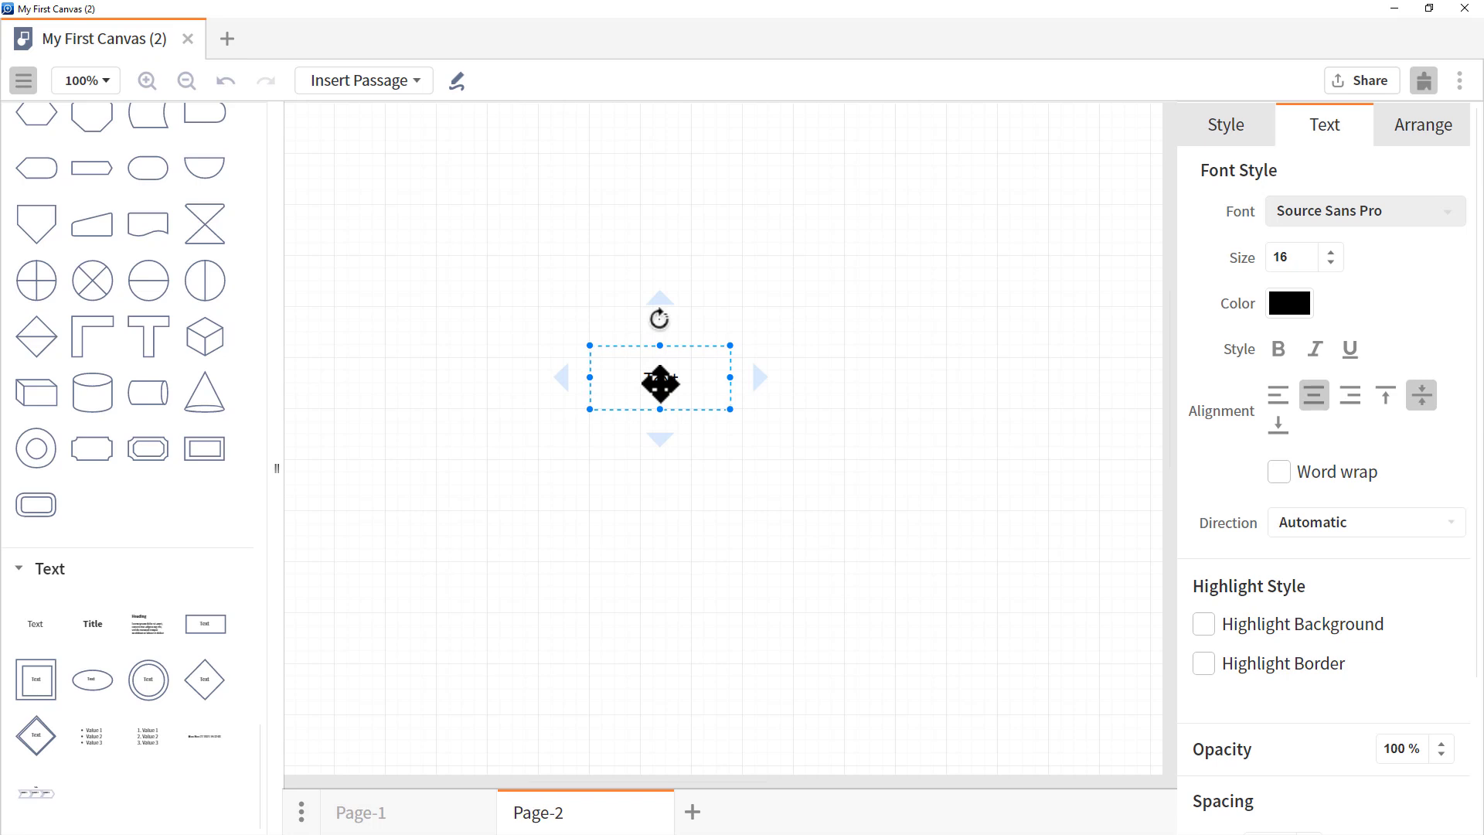
Link the Page-2 text box to canvas page Page-1, then follow the link to Page-1.
{"action": "right_click", "coordinate": [660, 382]}
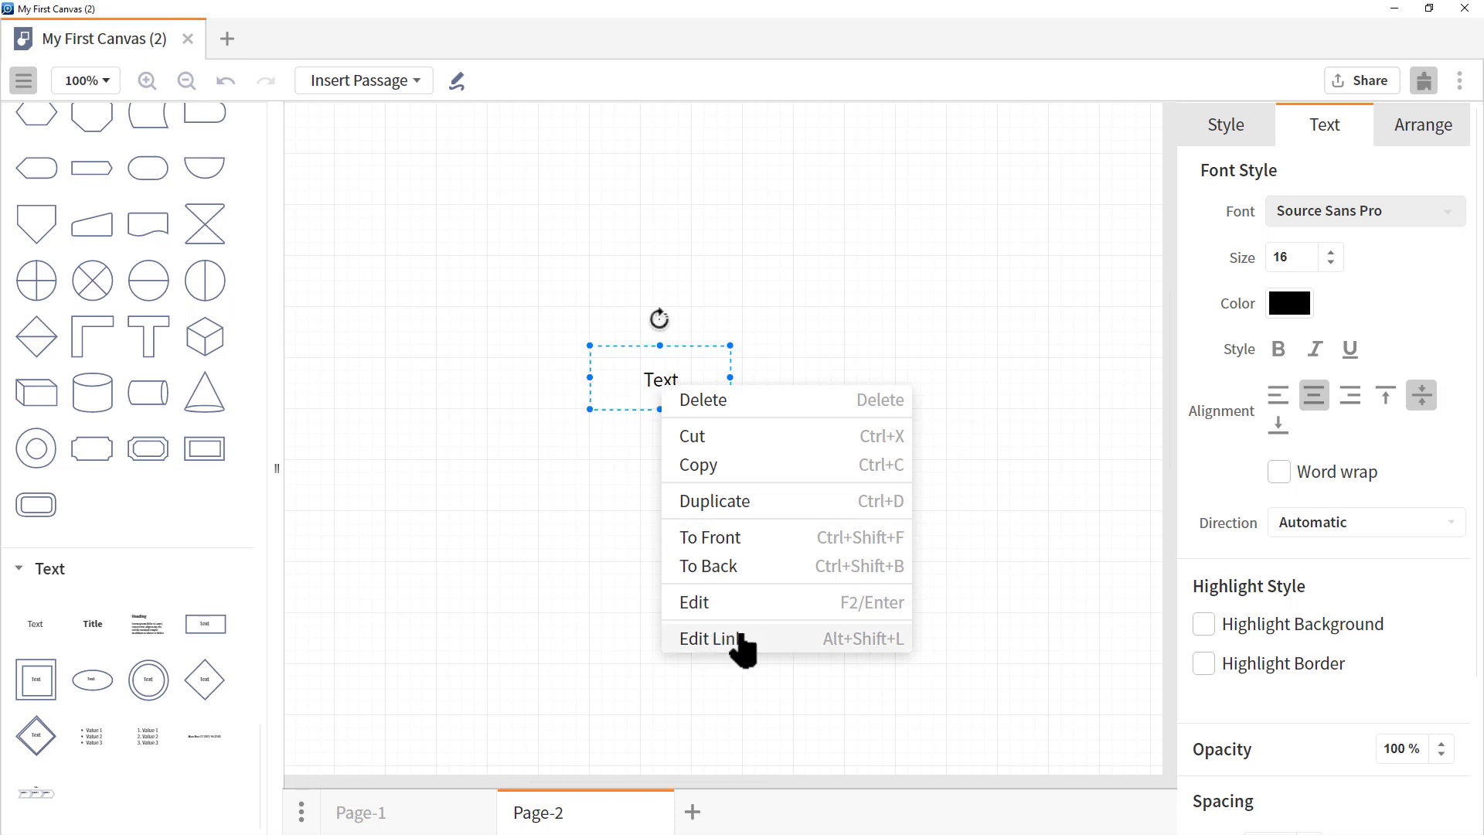
{"action": "left_click", "coordinate": [741, 639]}
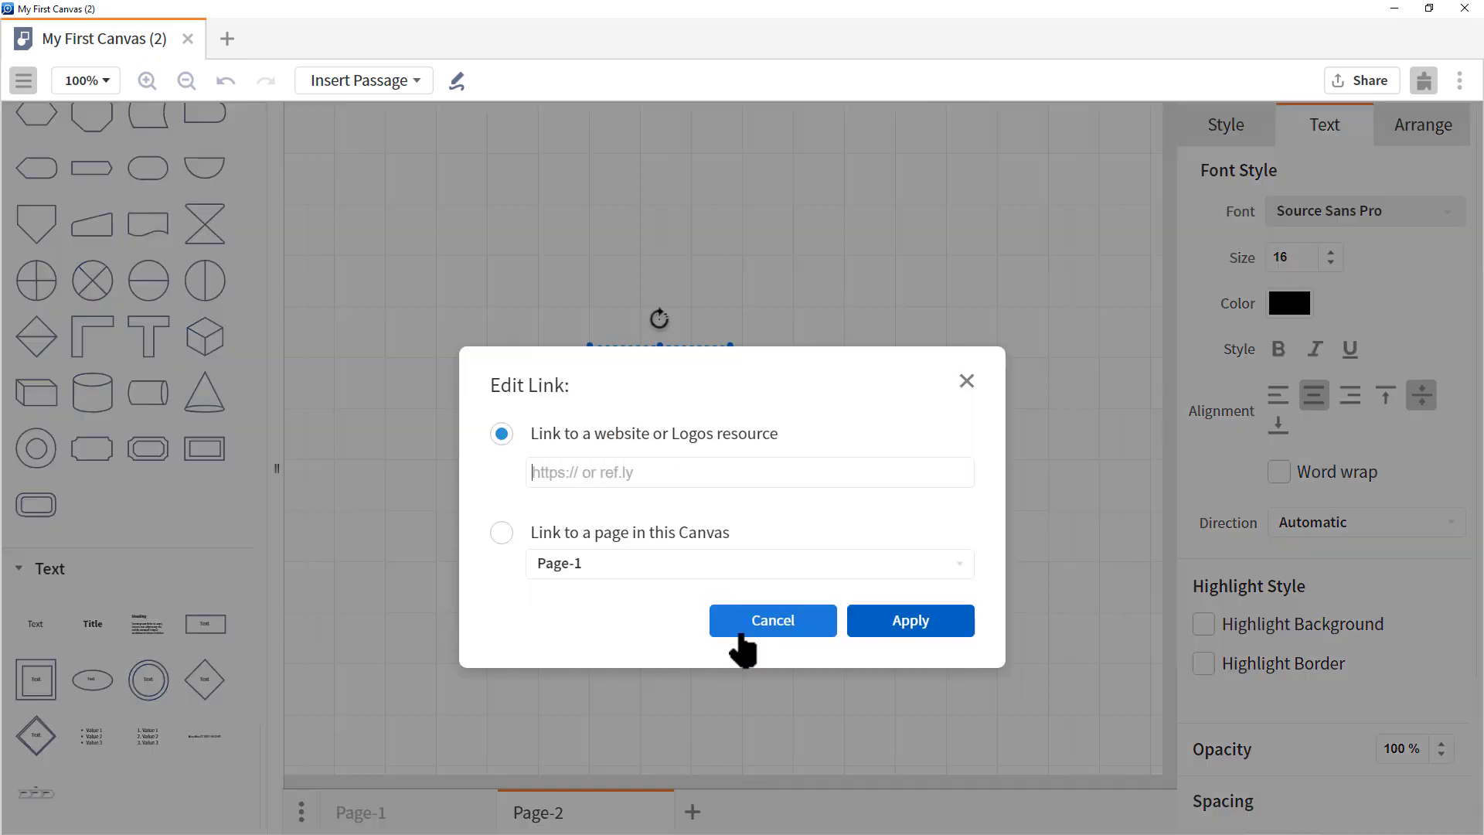
{"action": "left_click", "coordinate": [595, 474]}
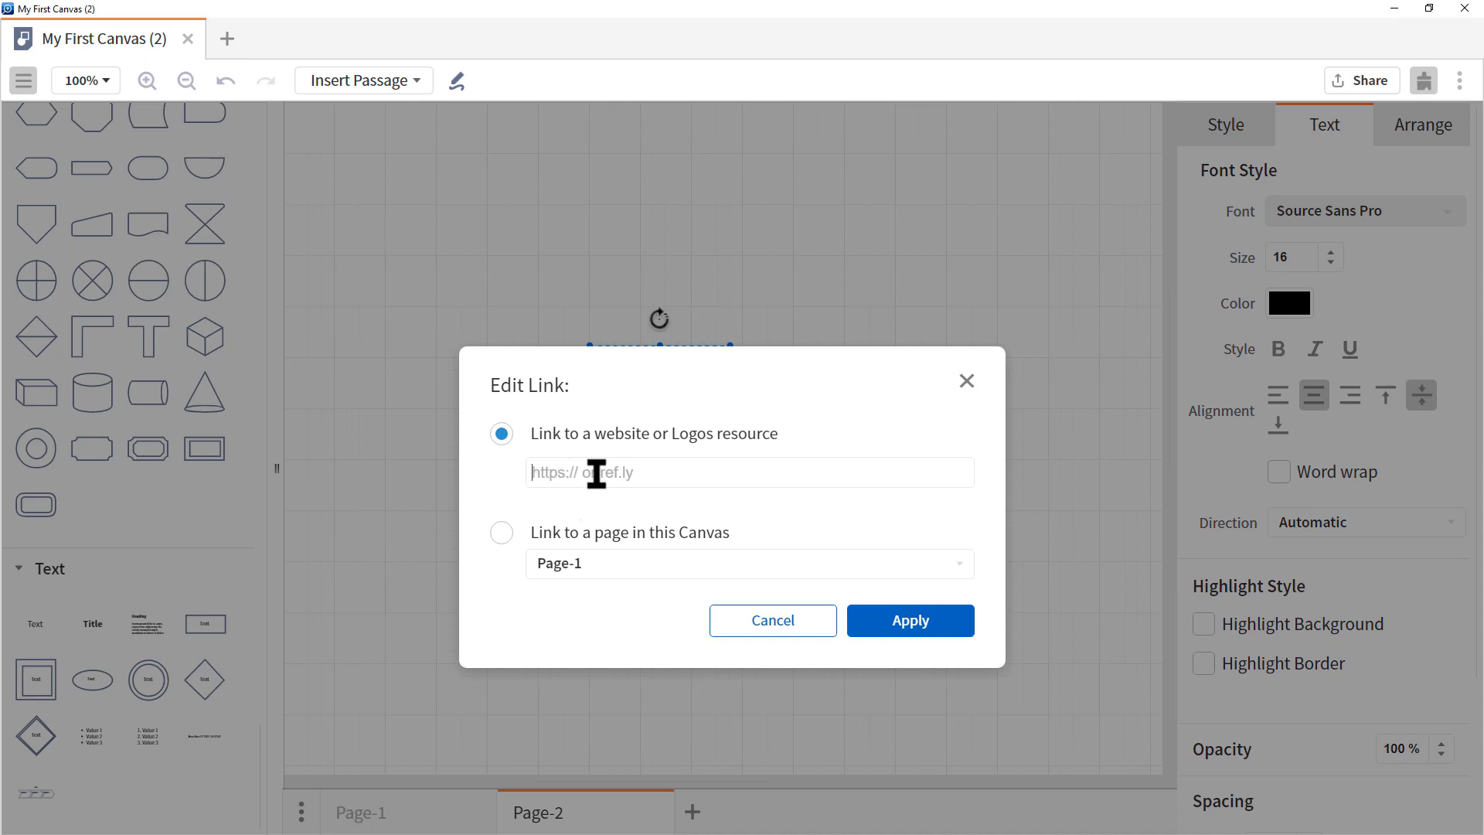
{"action": "left_click", "coordinate": [501, 533]}
{"action": "left_click", "coordinate": [559, 566]}
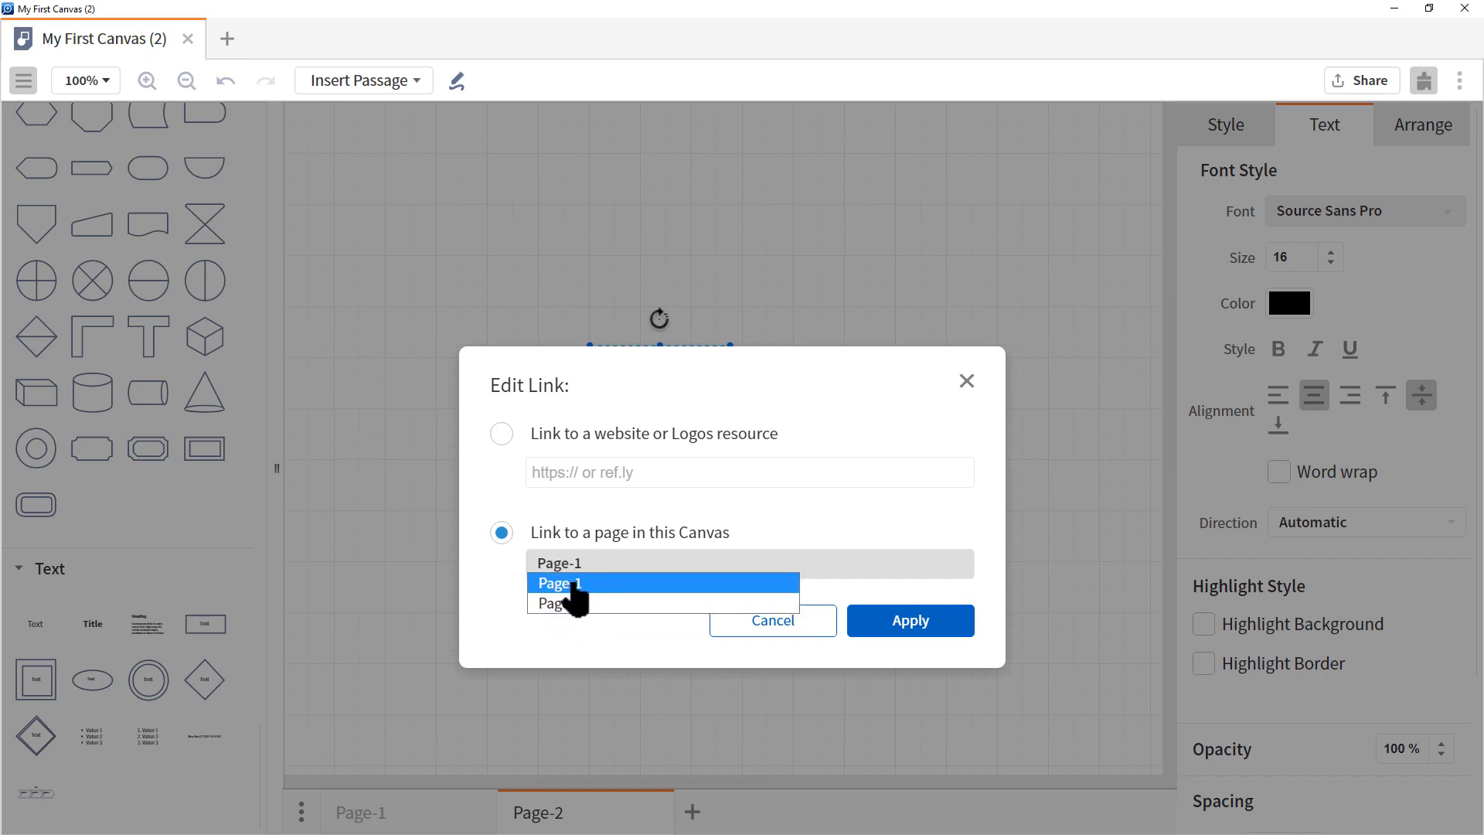
{"action": "left_click", "coordinate": [570, 585]}
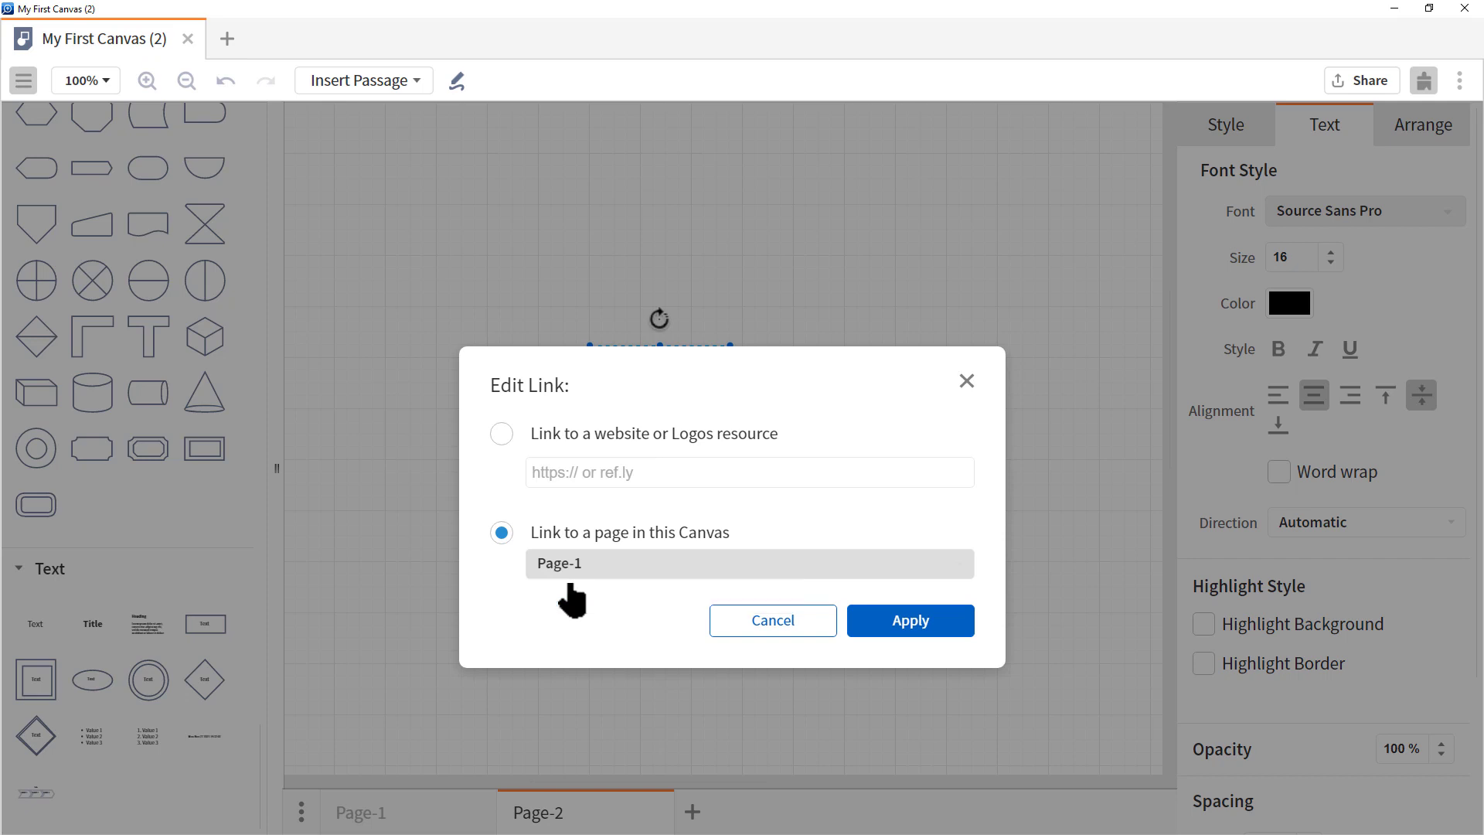
{"action": "left_click", "coordinate": [913, 624]}
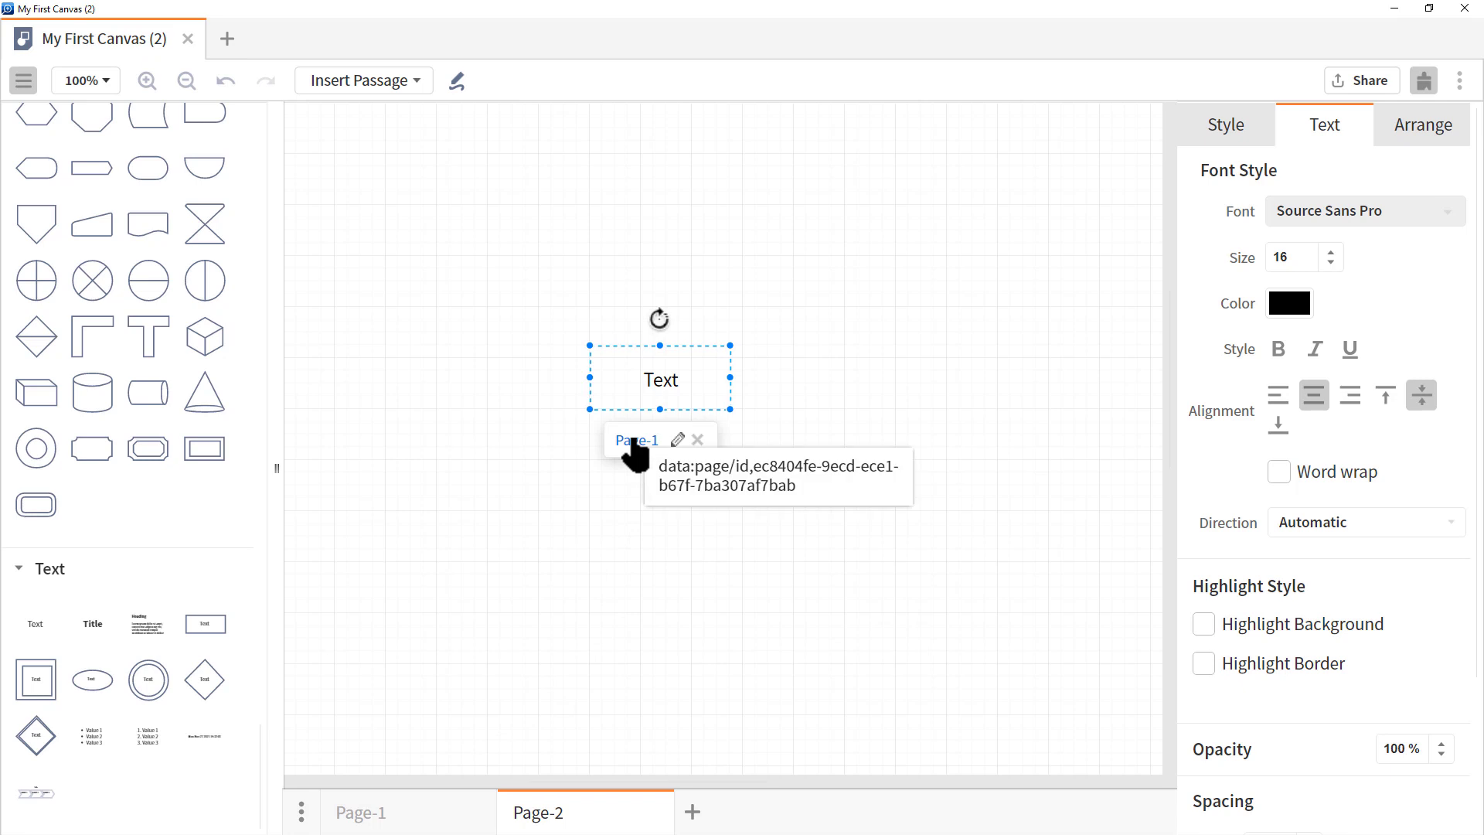
{"action": "left_click", "coordinate": [633, 441]}
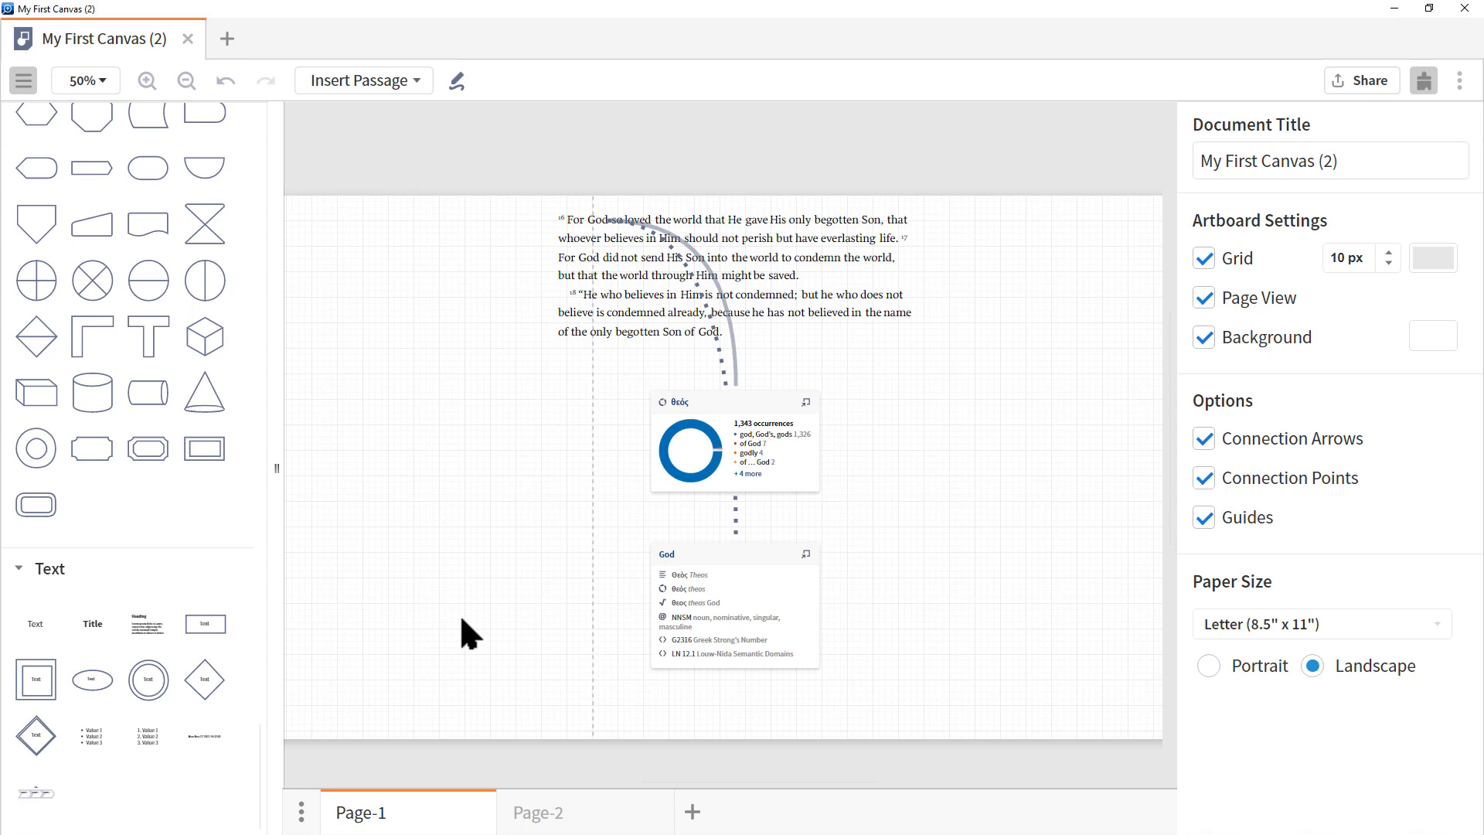
Add a diamond Text shape to Page-1 and link it to canvas page Page-2.
{"action": "mouse_move", "coordinate": [201, 687]}
{"action": "left_click_drag", "start_coordinate": [200, 687], "coordinate": [375, 433]}
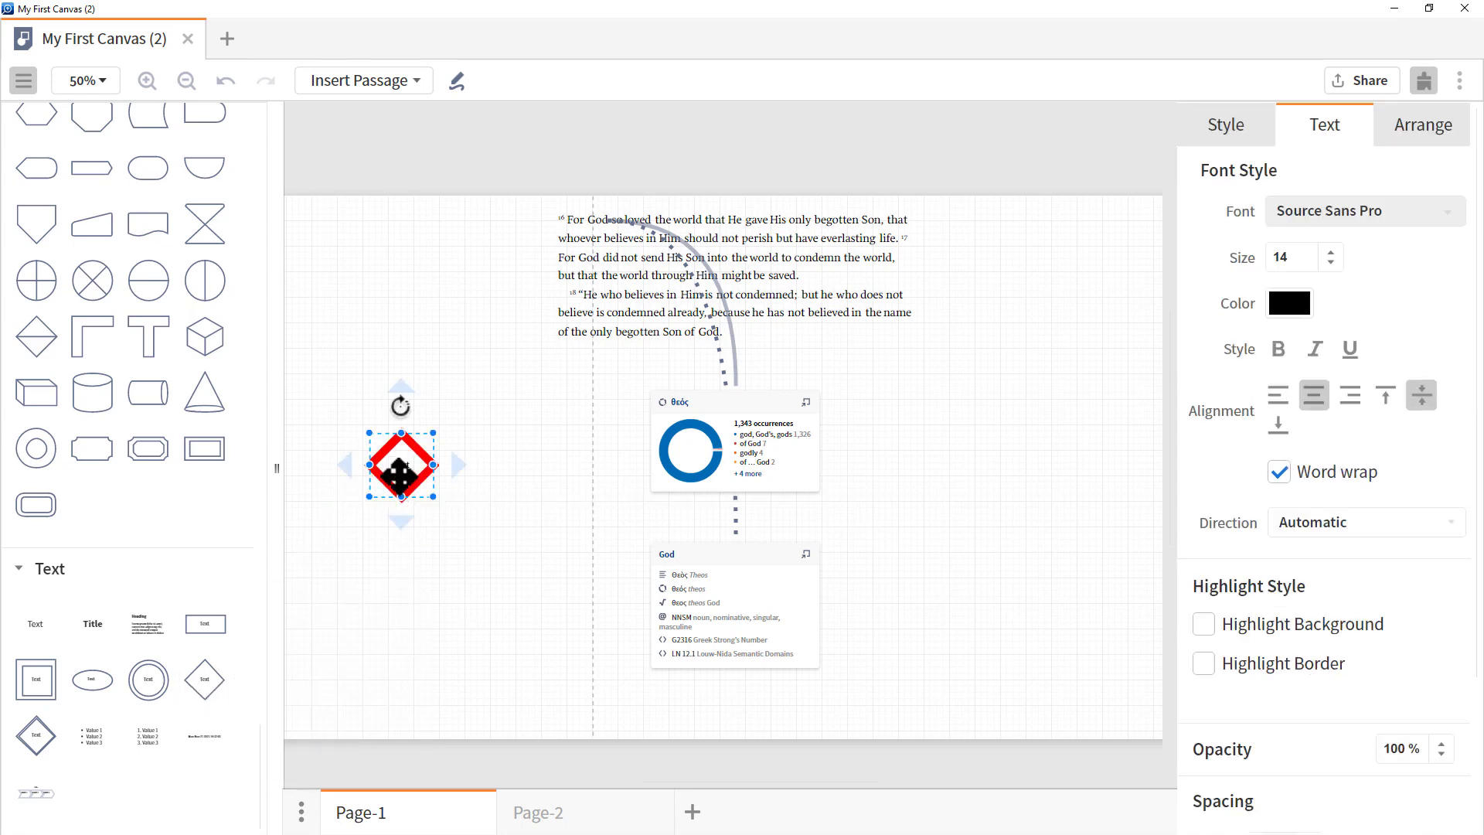
{"action": "right_click", "coordinate": [400, 475]}
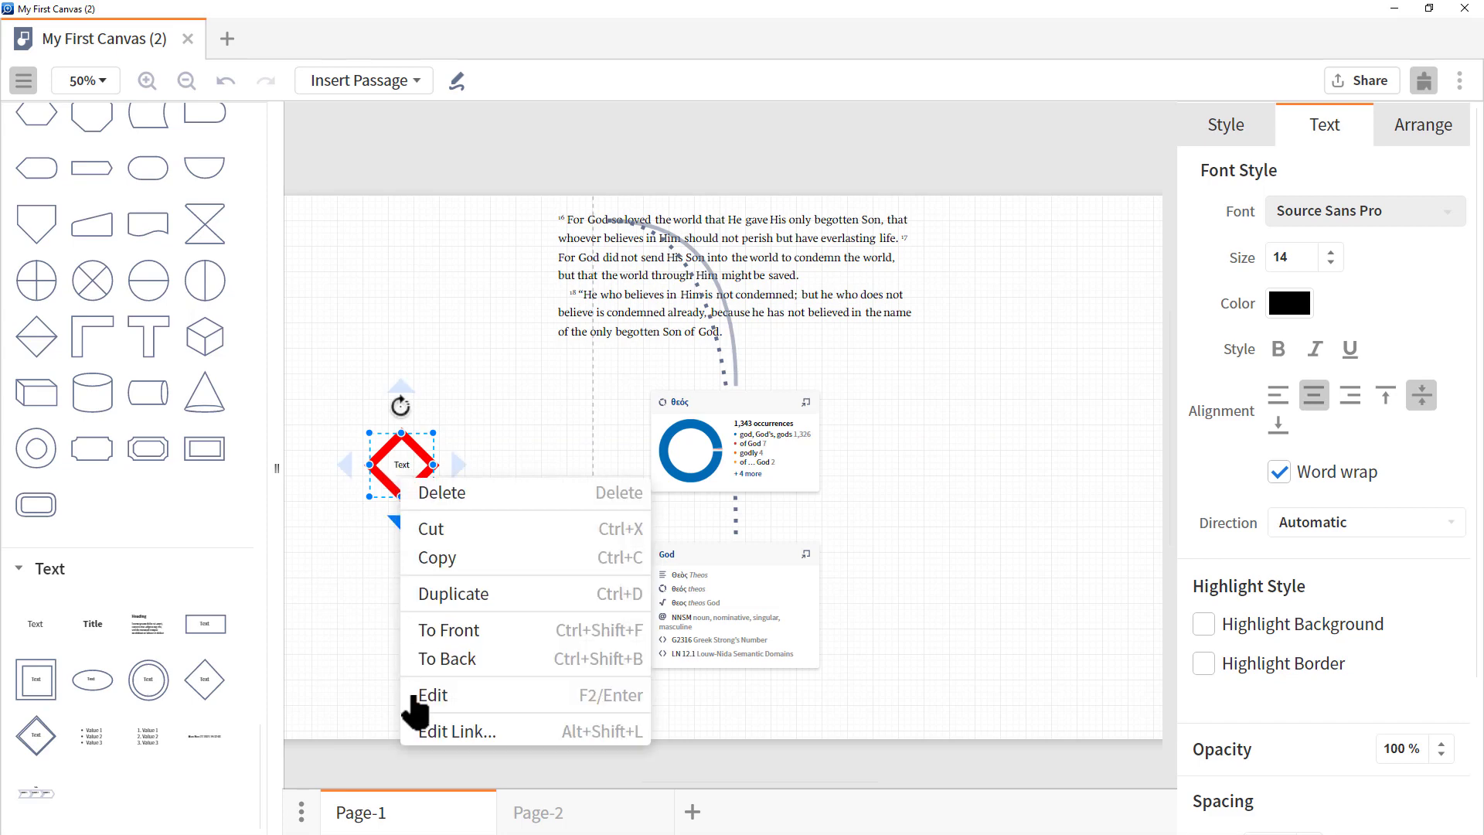
{"action": "left_click", "coordinate": [454, 731]}
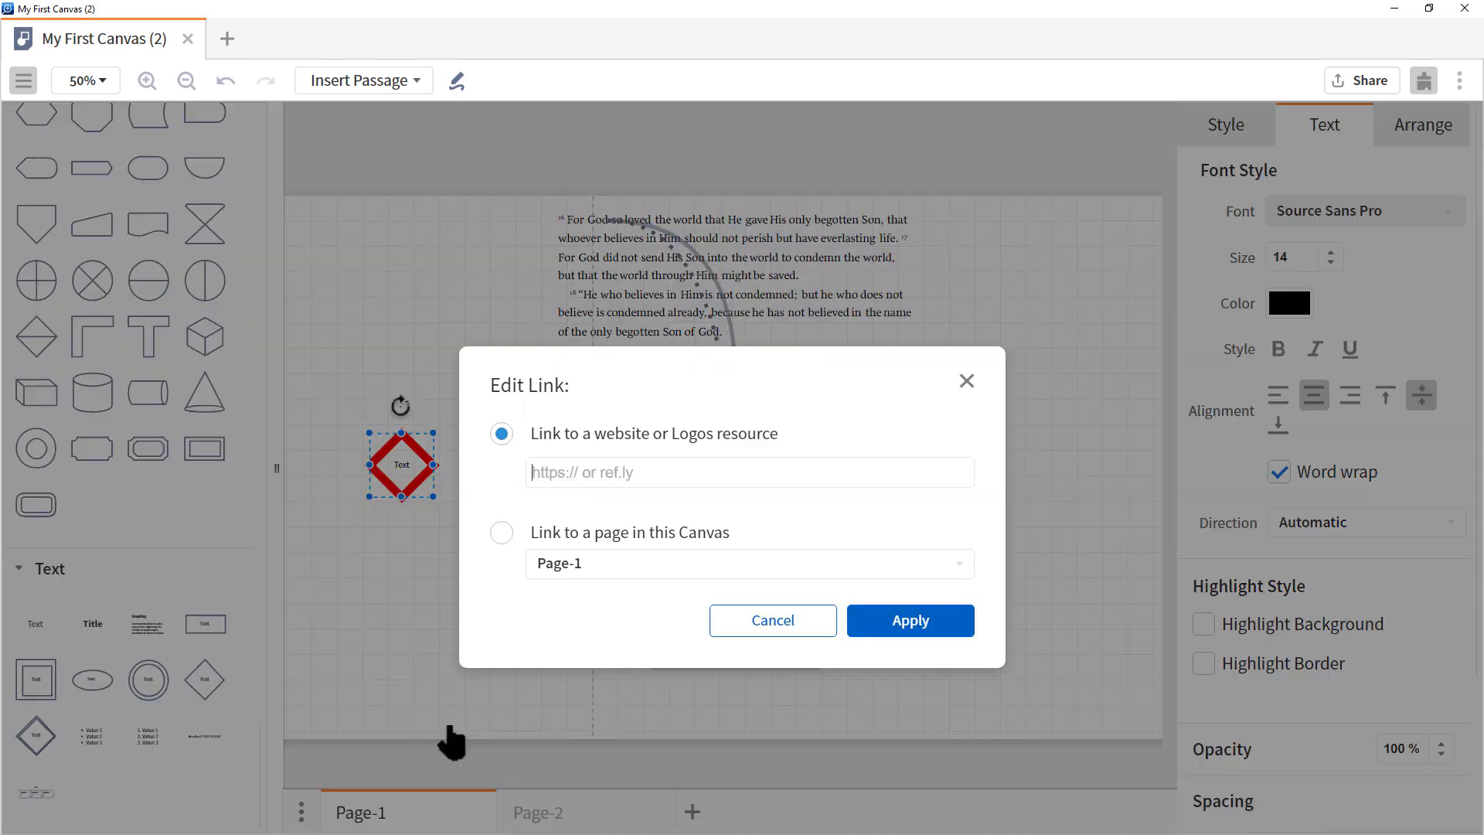
{"action": "left_click", "coordinate": [501, 533]}
{"action": "left_click", "coordinate": [573, 565]}
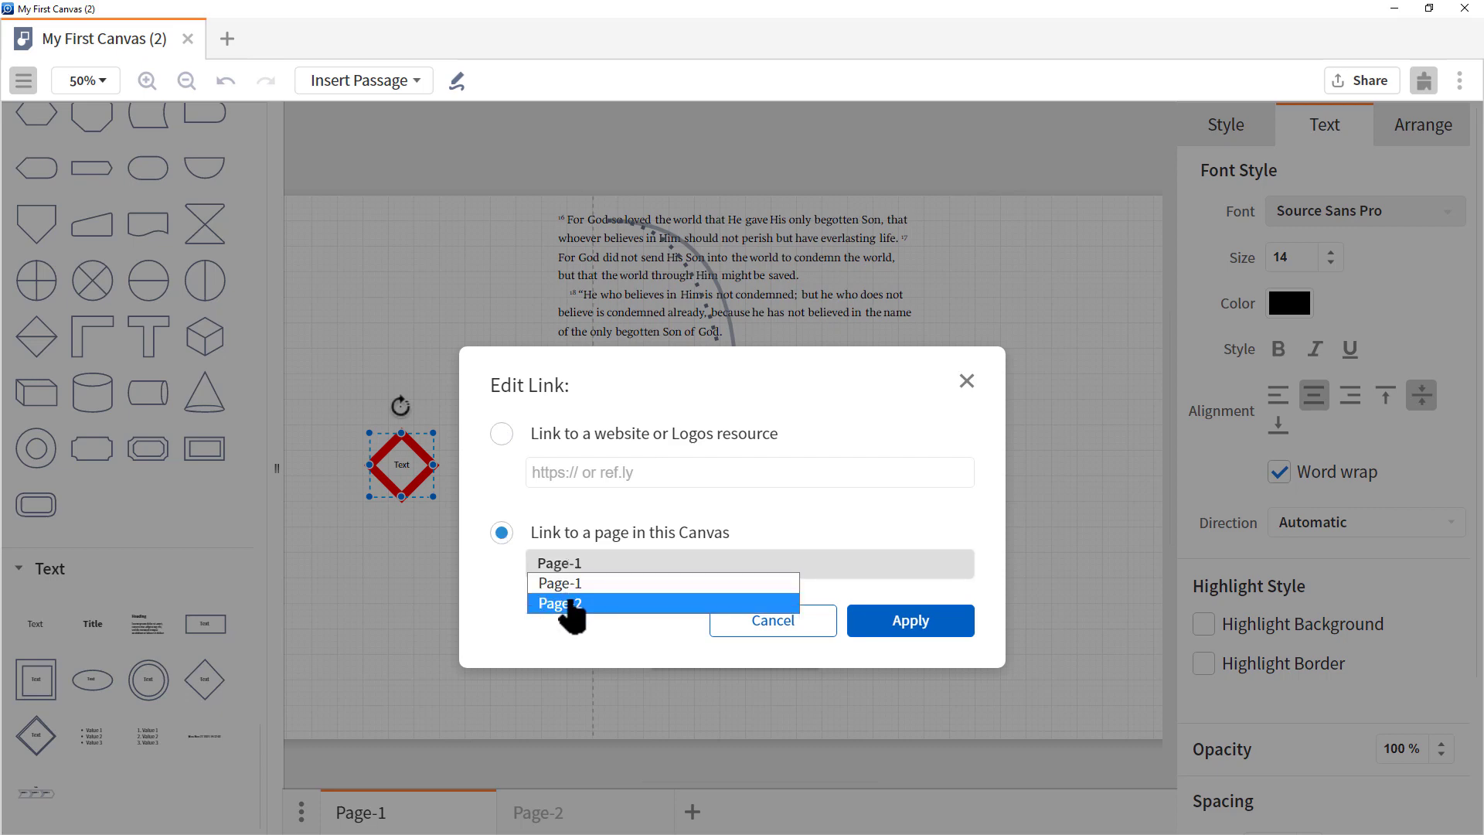
{"action": "left_click", "coordinate": [571, 603]}
{"action": "left_click", "coordinate": [954, 629]}
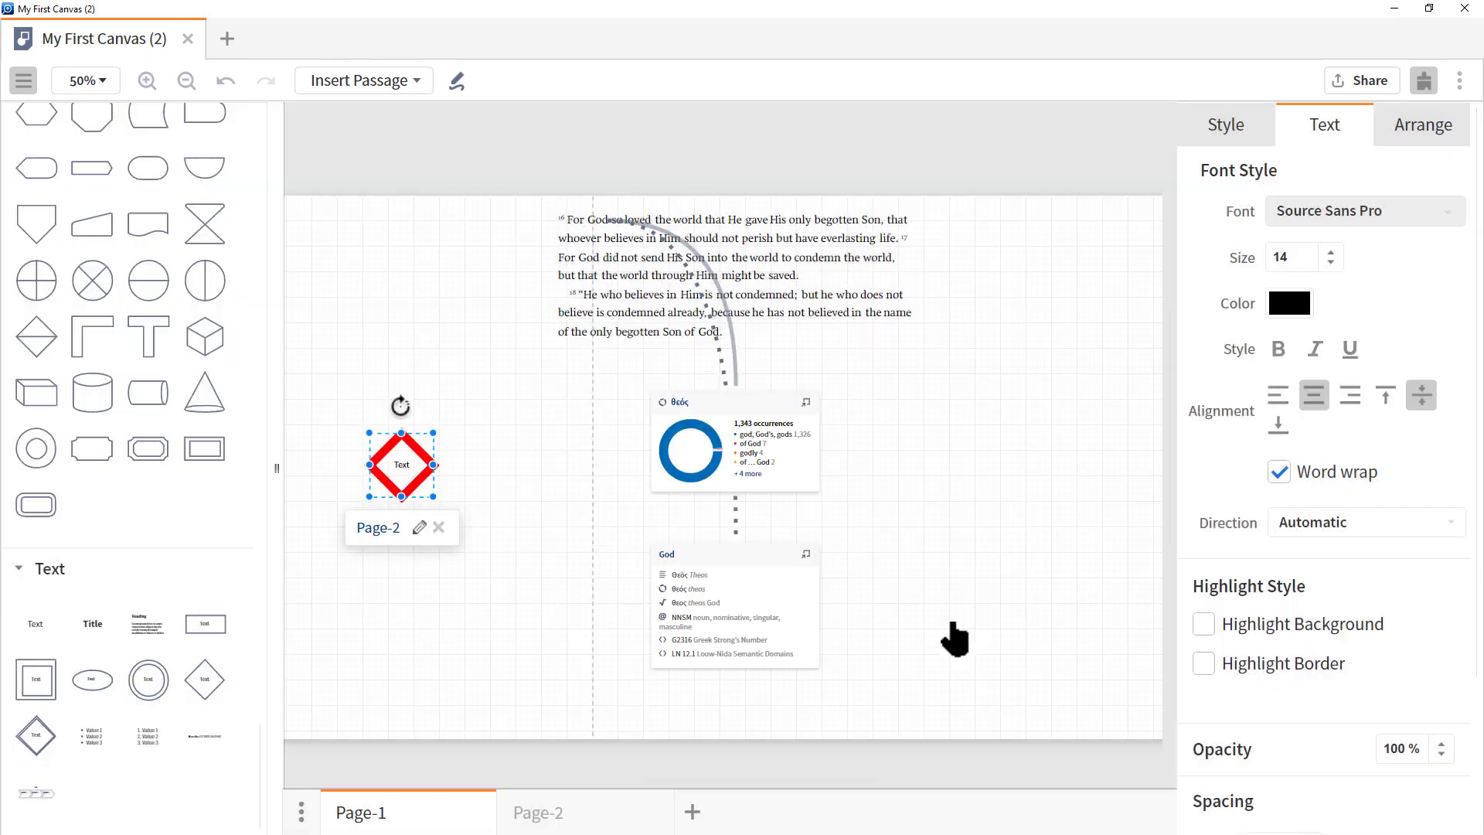
Follow the diamond's Page-2 link to jump to Page-2.
{"action": "left_click", "coordinate": [450, 633]}
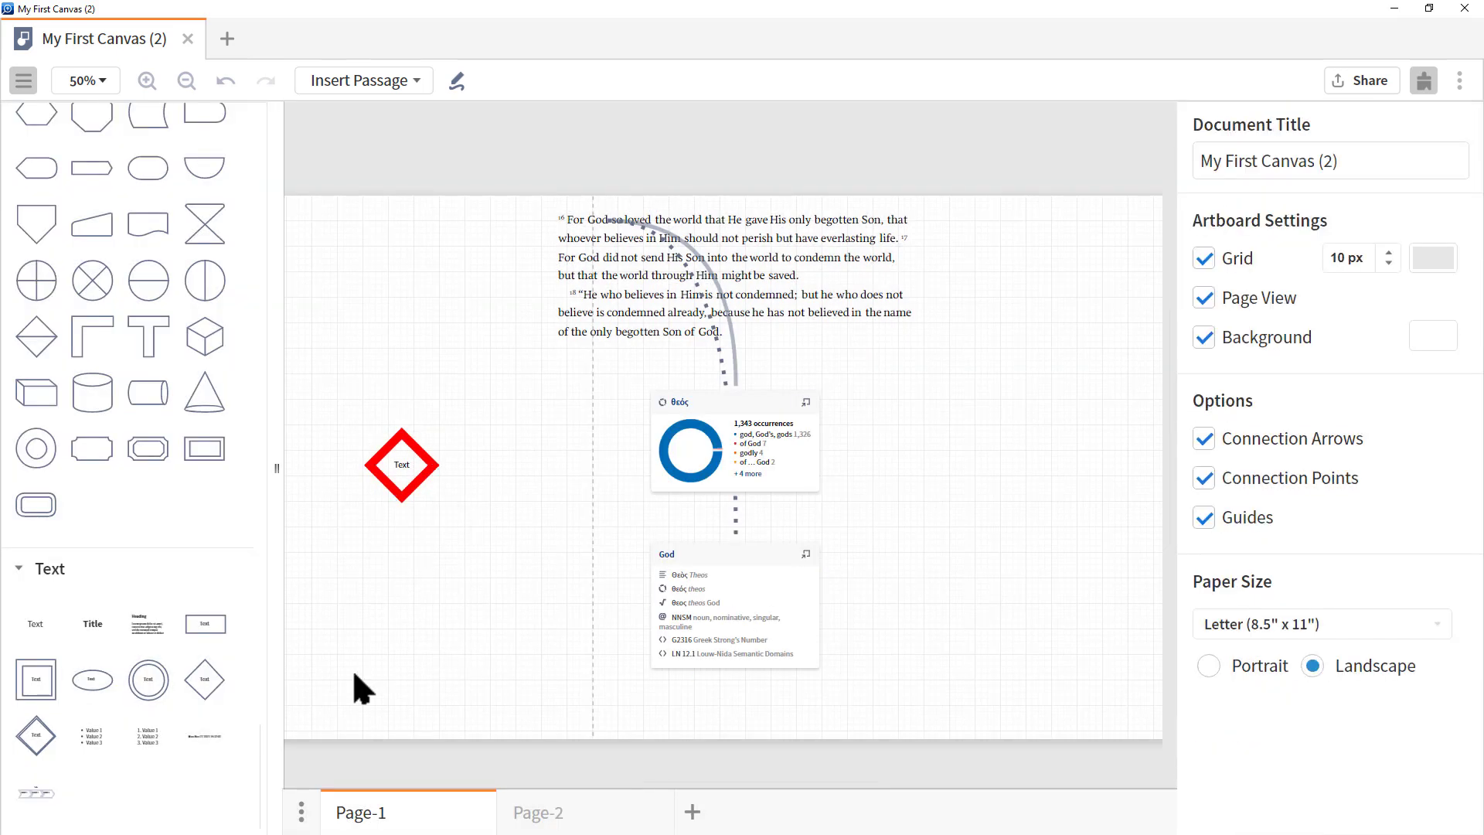
{"action": "left_click", "coordinate": [406, 464]}
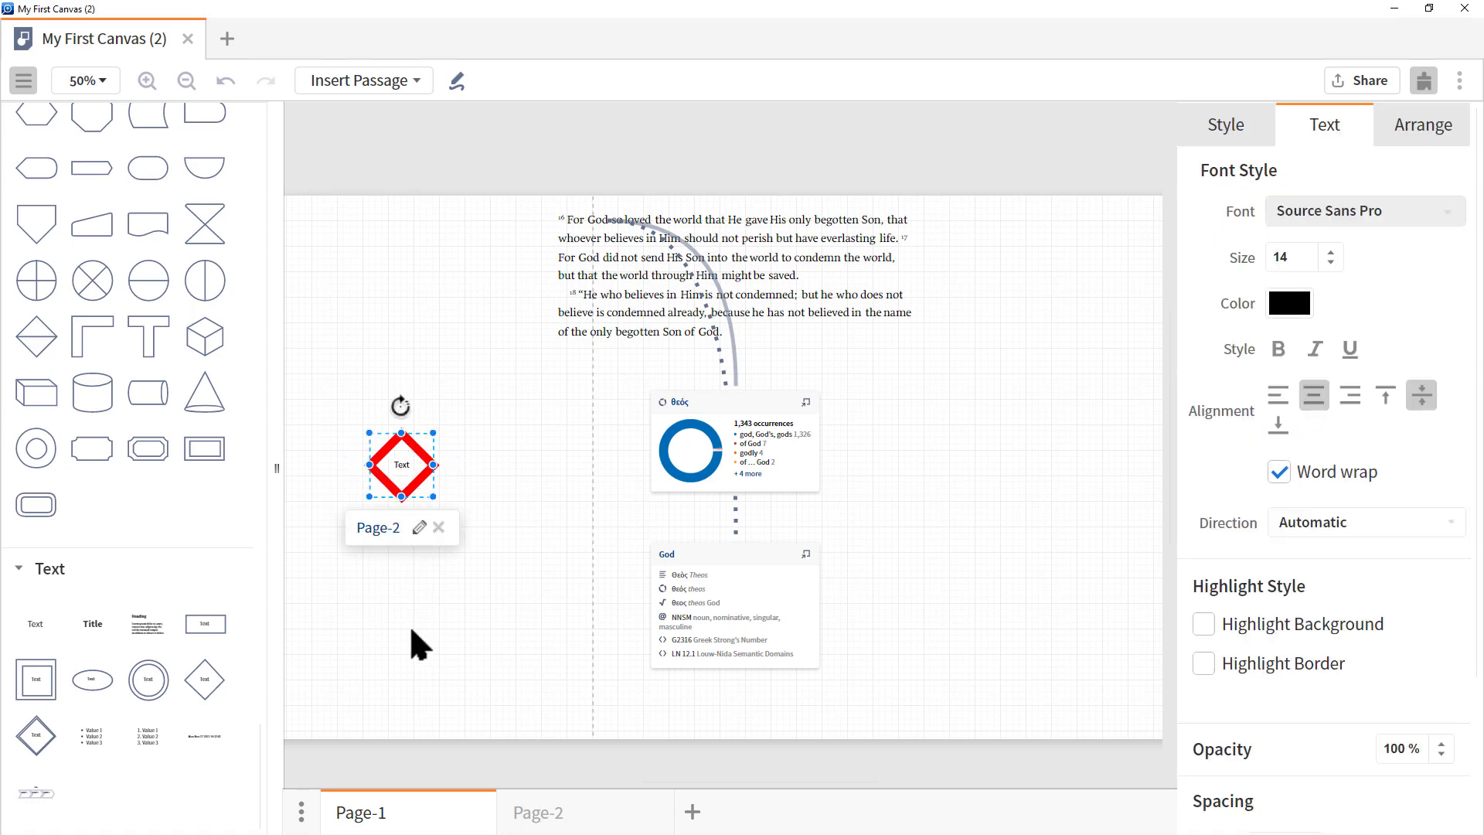
{"action": "left_click", "coordinate": [377, 529]}
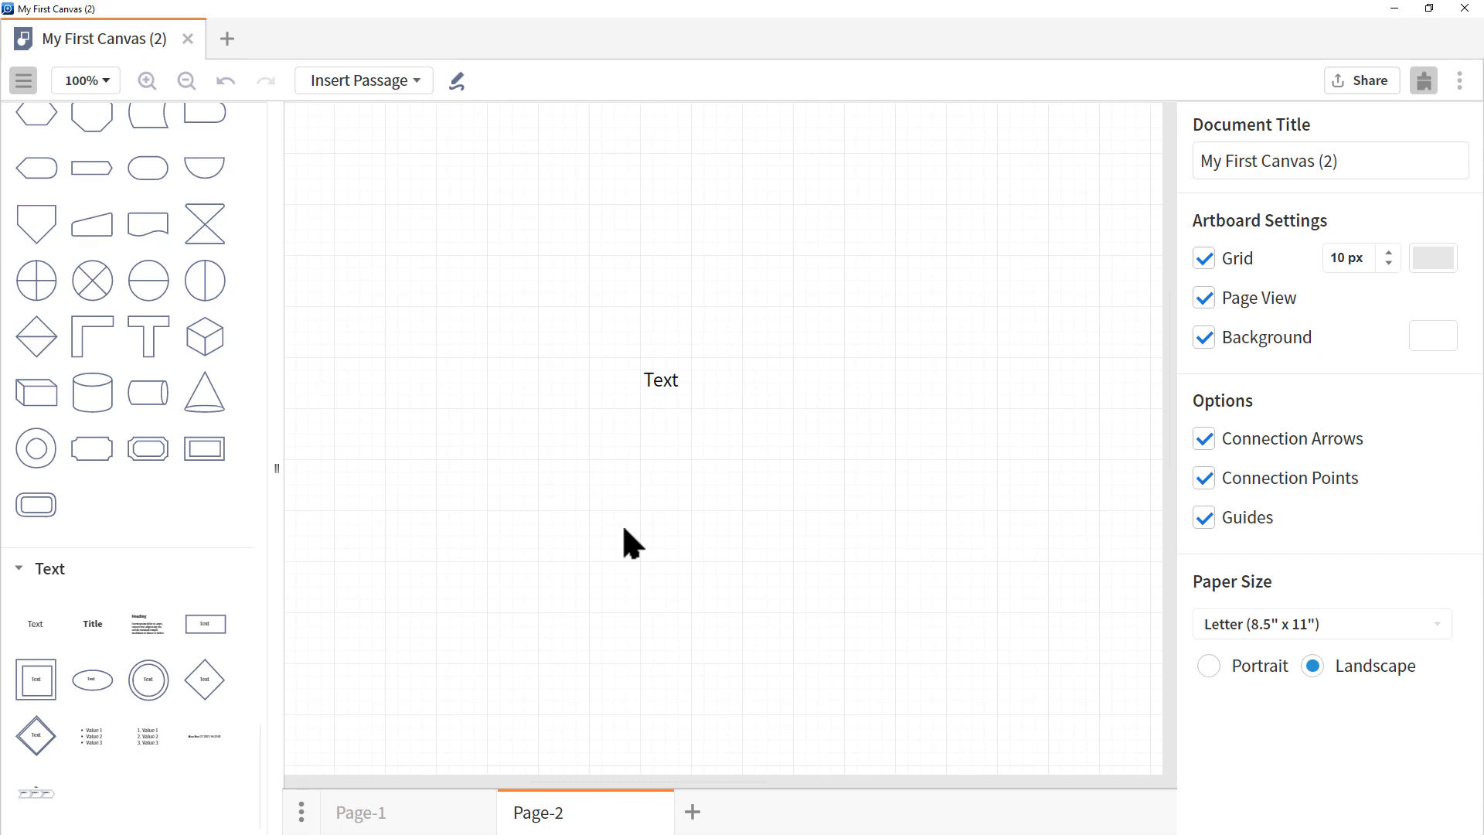
Switch the canvas back to Page-1 with its passage, θεός and God cards.
{"action": "scroll", "coordinate": [624, 527], "scroll_direction": "up", "scroll_amount": 1}
{"action": "scroll", "coordinate": [171, 482], "scroll_direction": "up", "scroll_amount": 10}
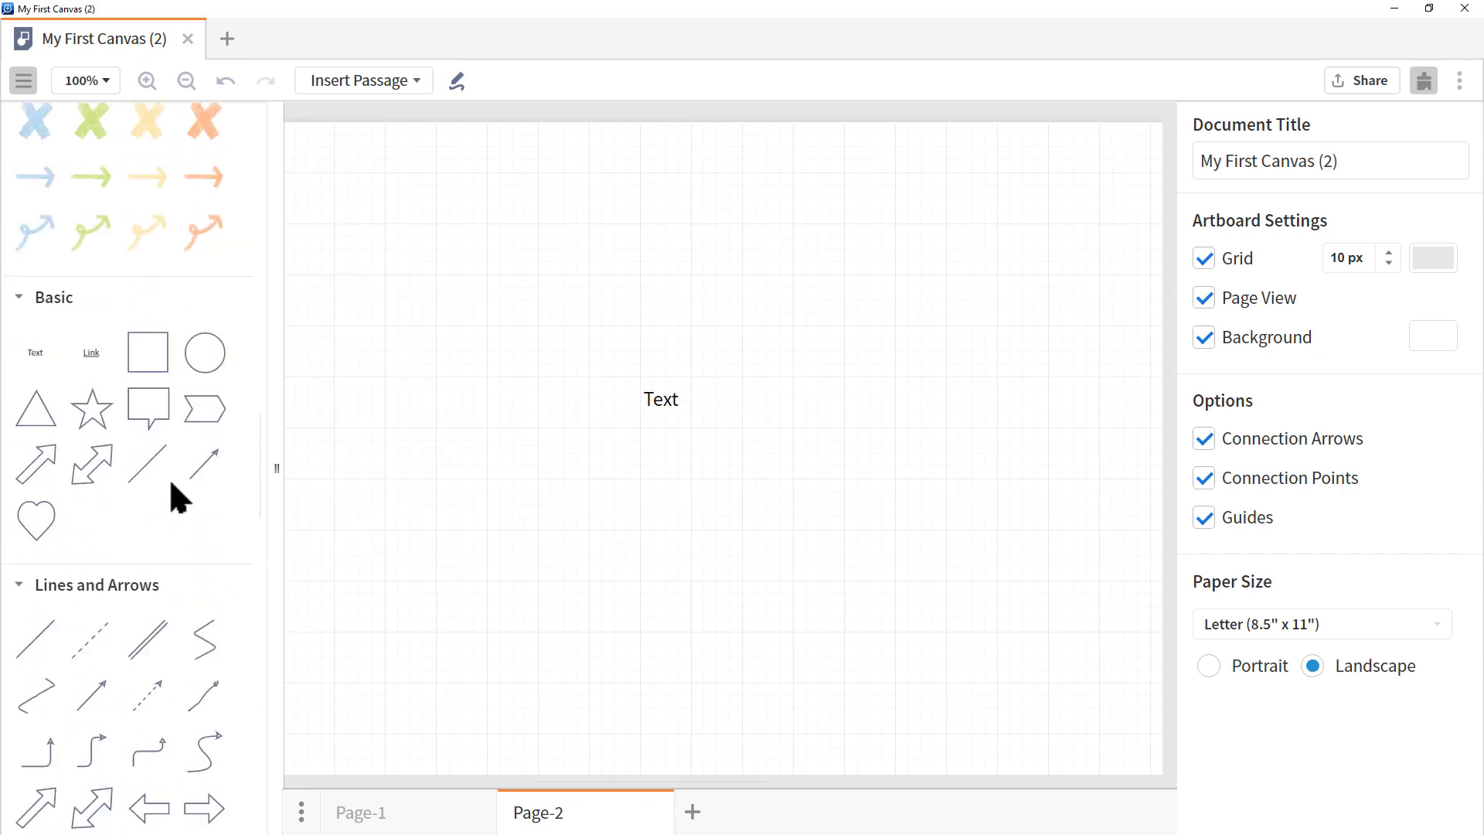
{"action": "scroll", "coordinate": [171, 482], "scroll_direction": "up", "scroll_amount": 10}
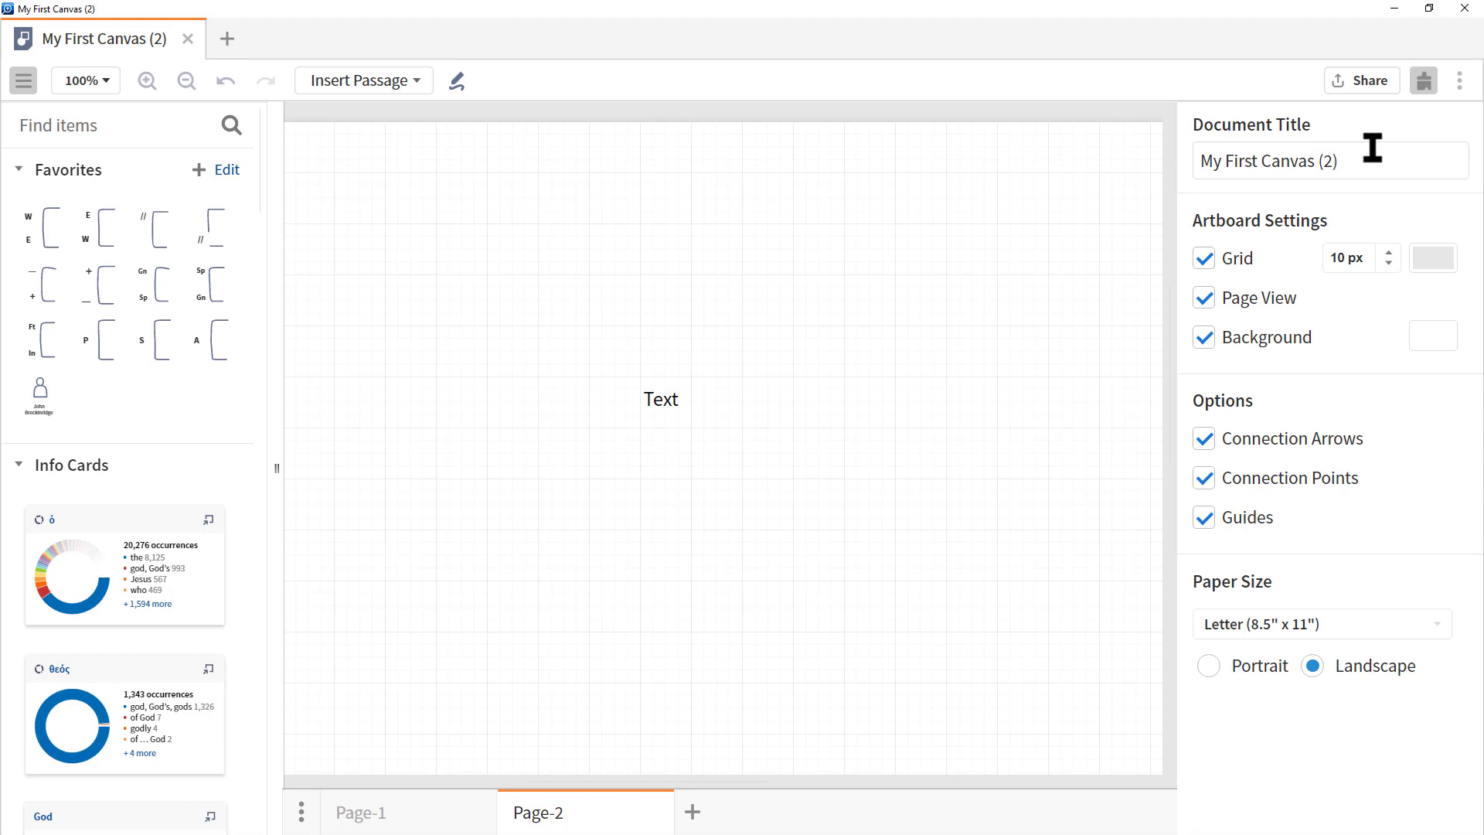
{"action": "left_click", "coordinate": [380, 819]}
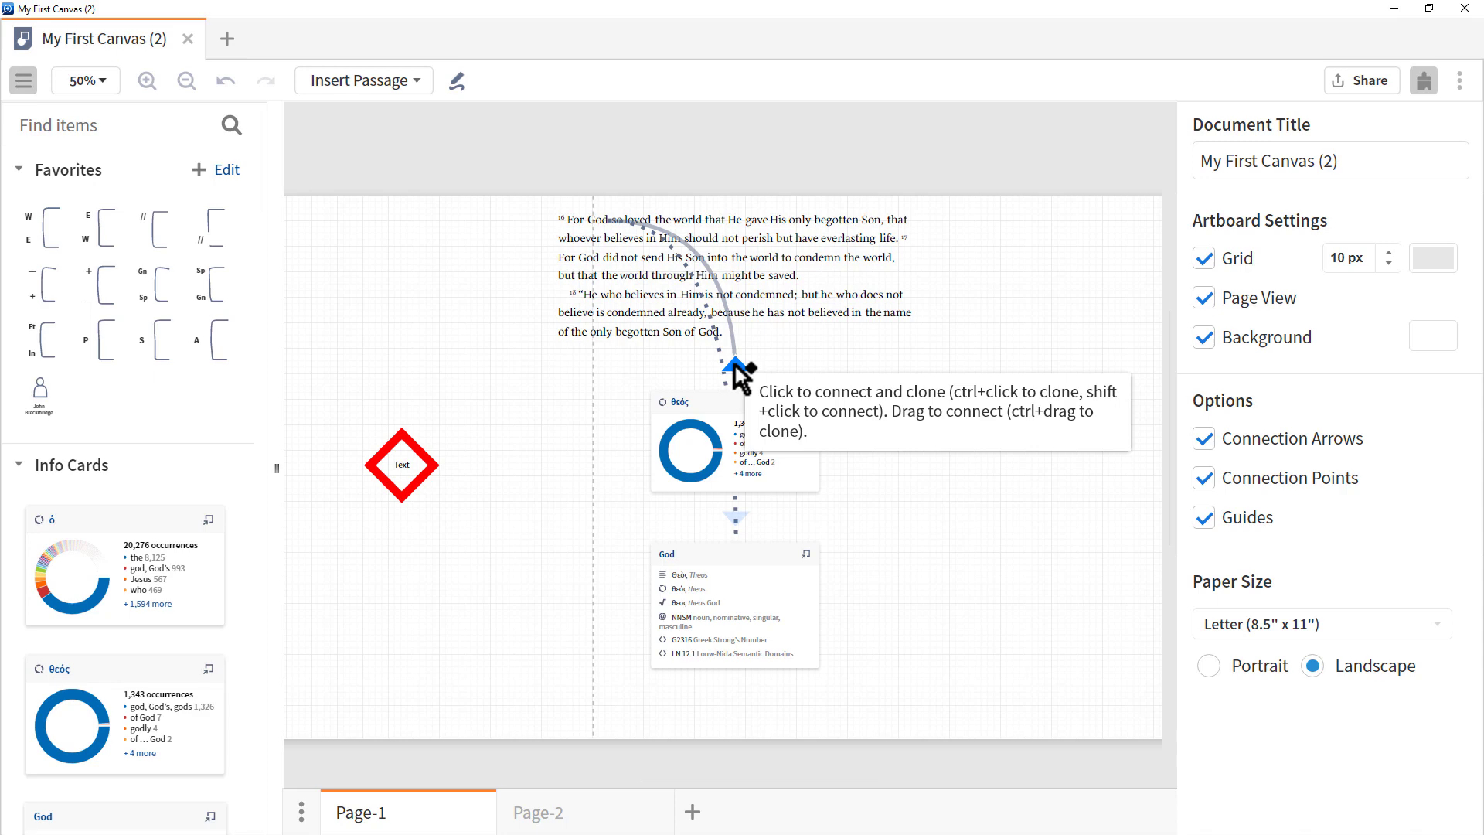
Connect the θεός card to the God card with an arrow and move God lower right.
{"action": "left_click_drag", "start_coordinate": [738, 370], "coordinate": [735, 538]}
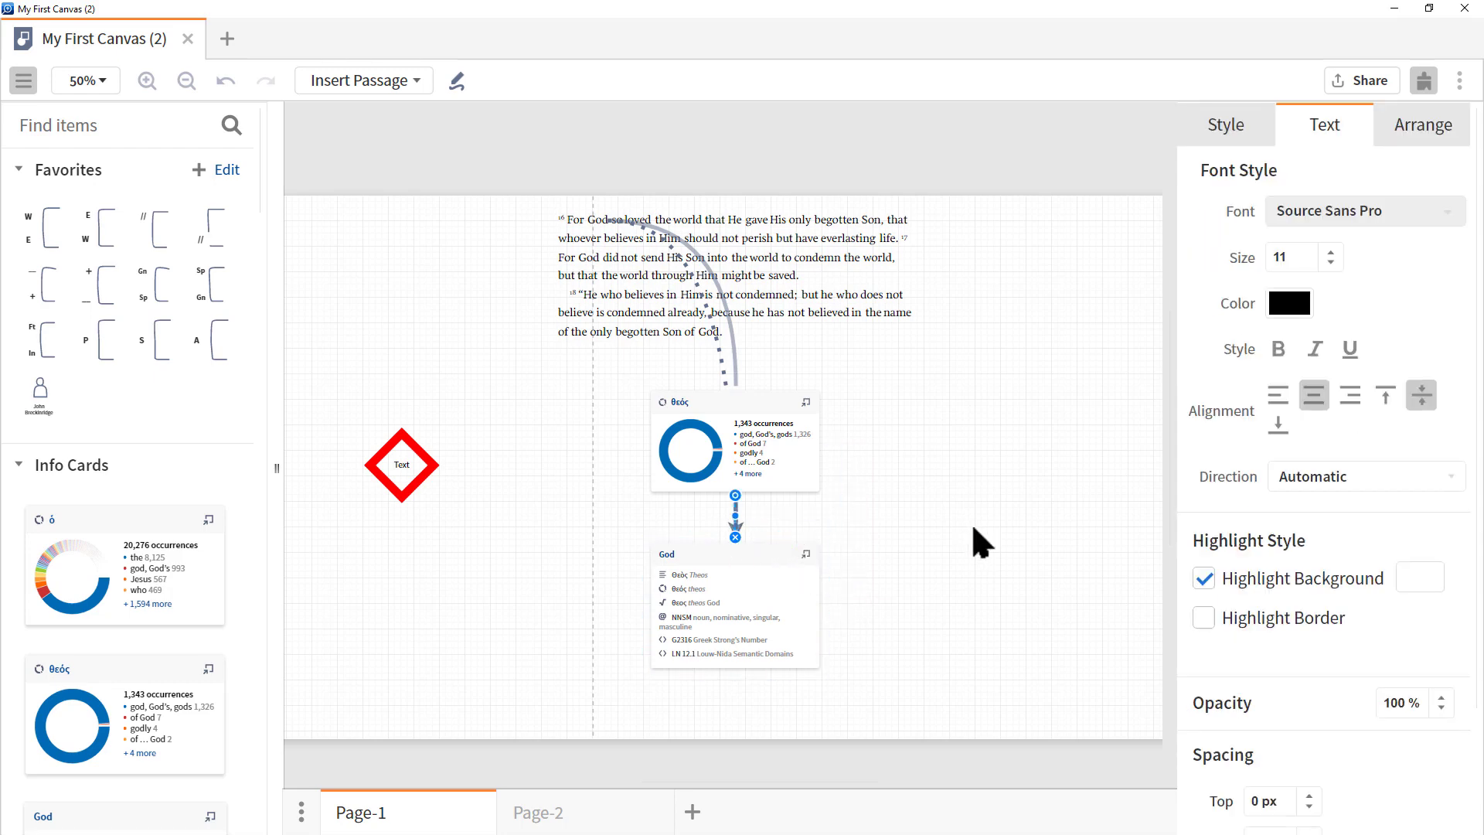
{"action": "left_click", "coordinate": [1061, 578]}
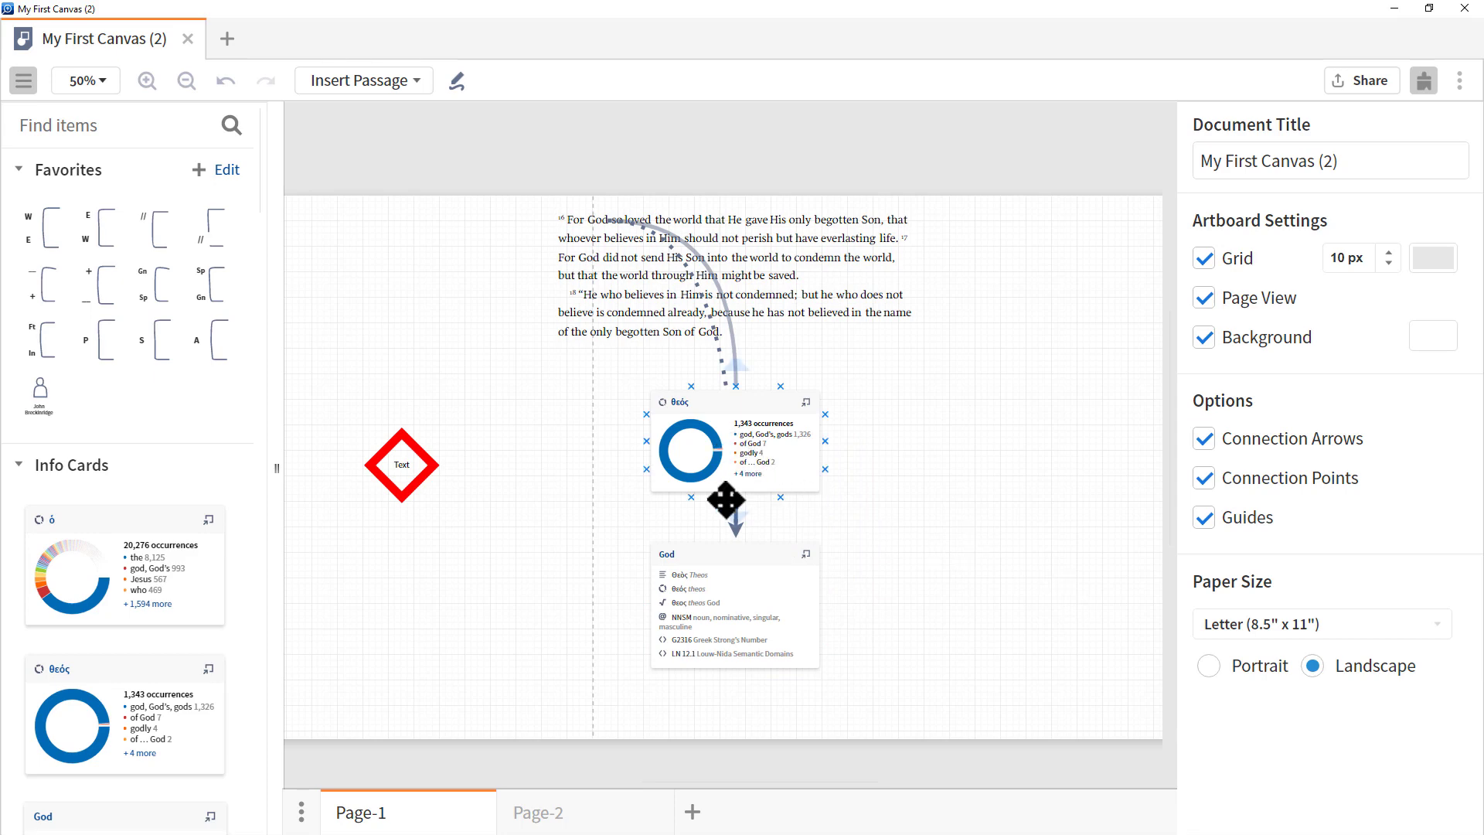
{"action": "left_click_drag", "start_coordinate": [726, 568], "coordinate": [1026, 579]}
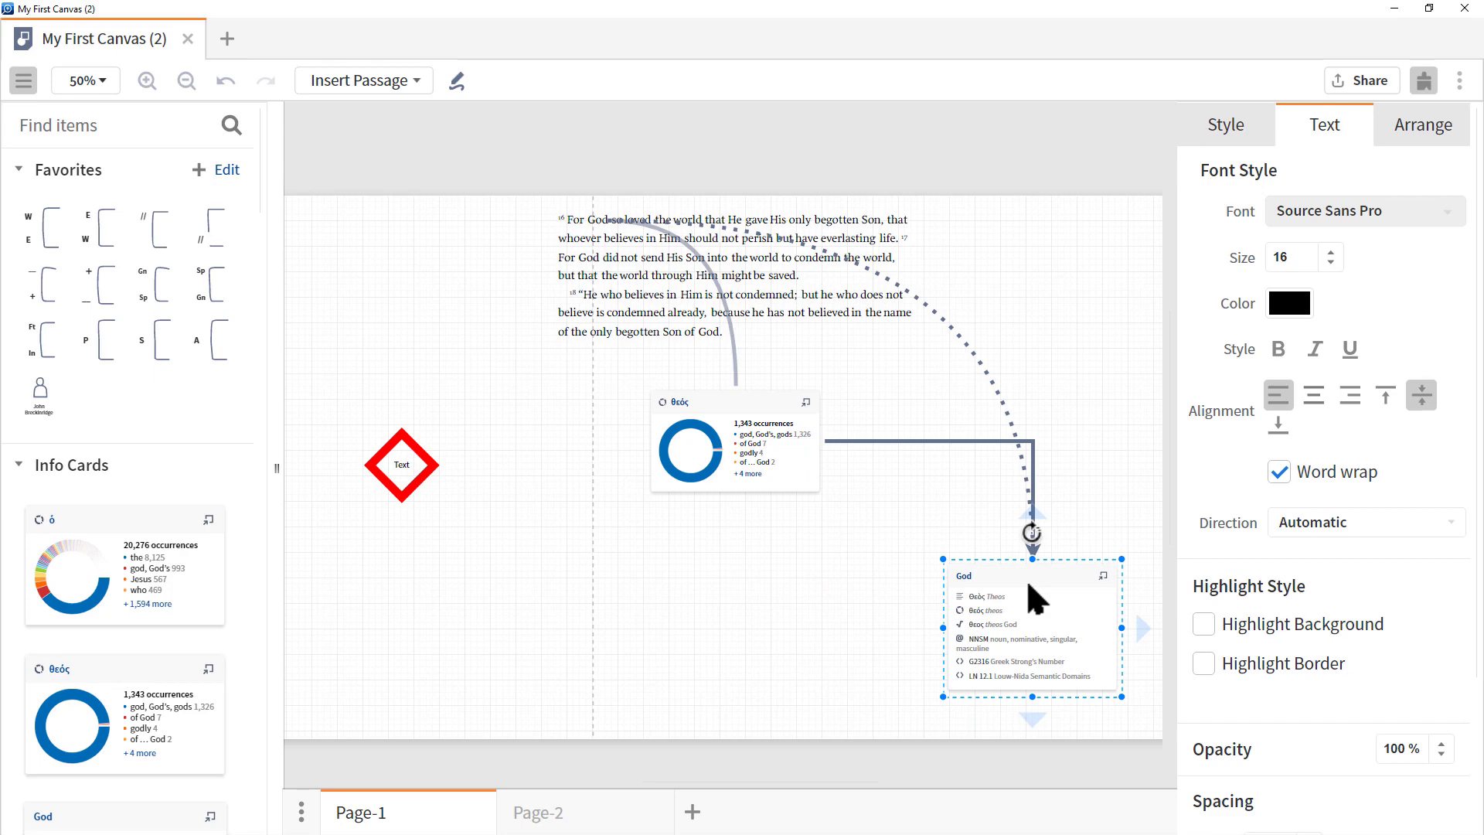
{"action": "left_click", "coordinate": [787, 626]}
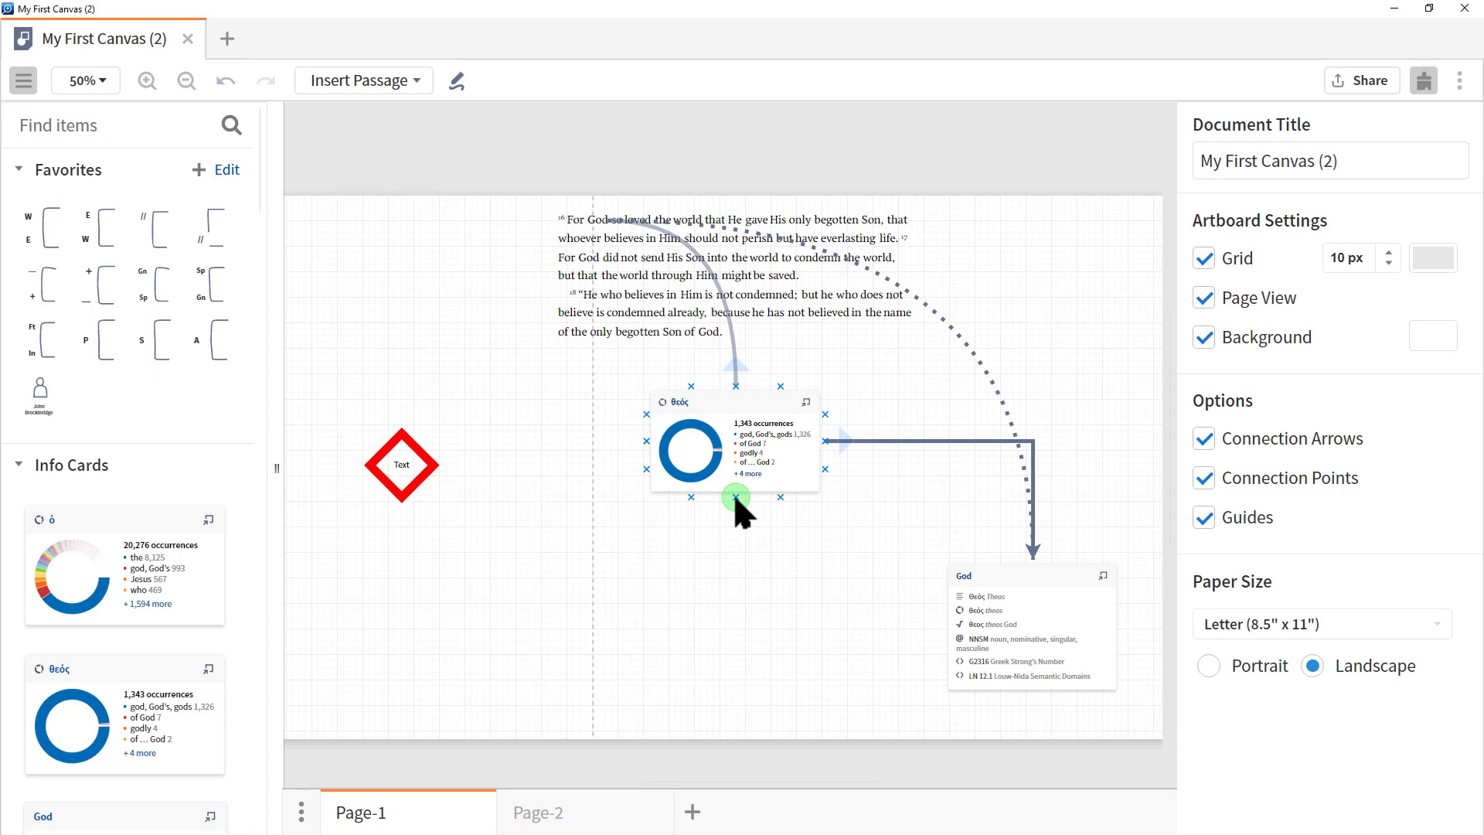
Draw an elbow arrow from the θεός card's bottom into the red diamond, rerouting it lower.
{"action": "left_click_drag", "start_coordinate": [735, 496], "coordinate": [436, 463]}
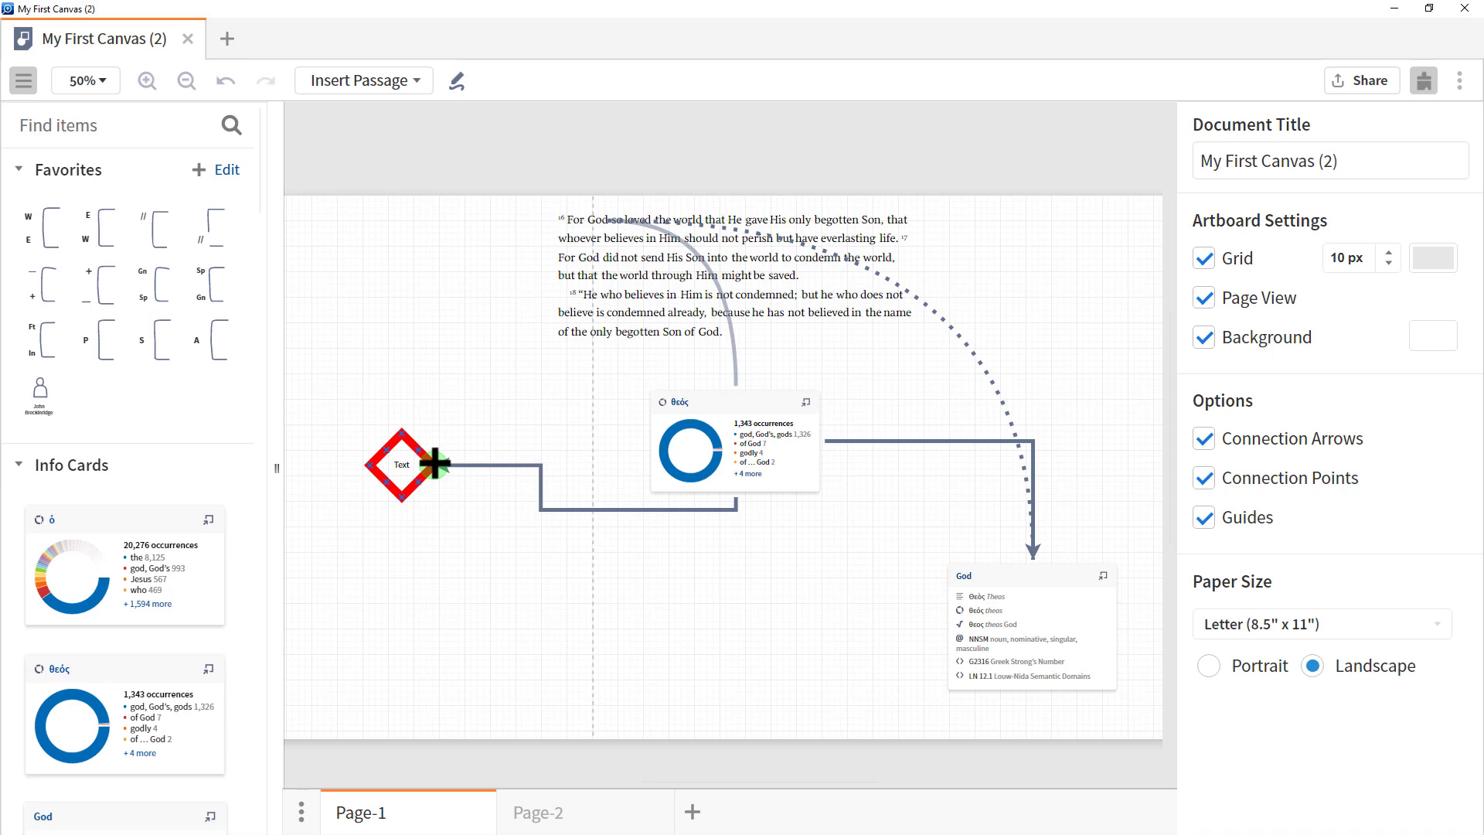
{"action": "left_click_drag", "start_coordinate": [434, 463], "coordinate": [433, 465]}
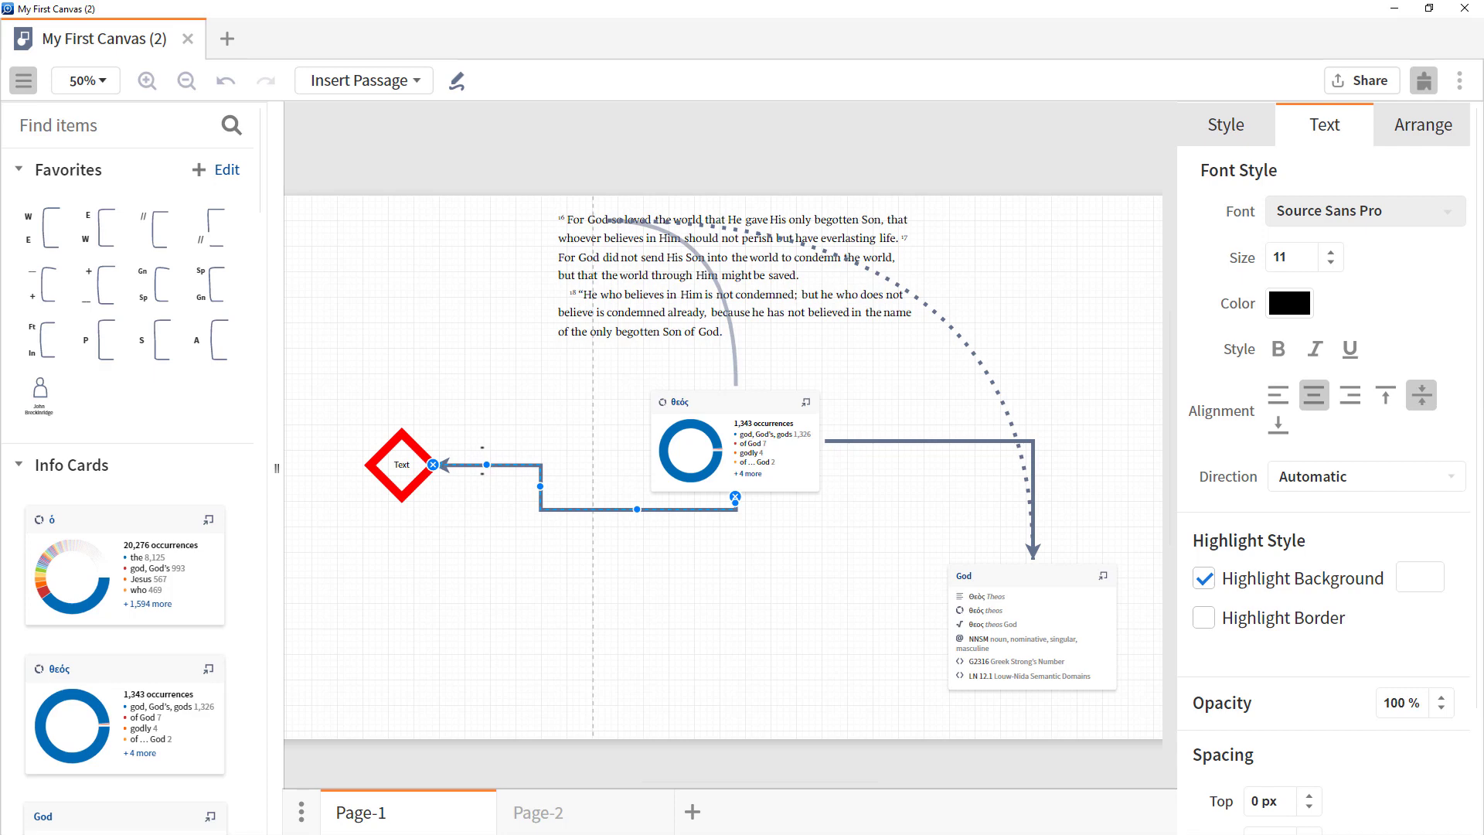
{"action": "left_click_drag", "start_coordinate": [486, 465], "coordinate": [487, 591]}
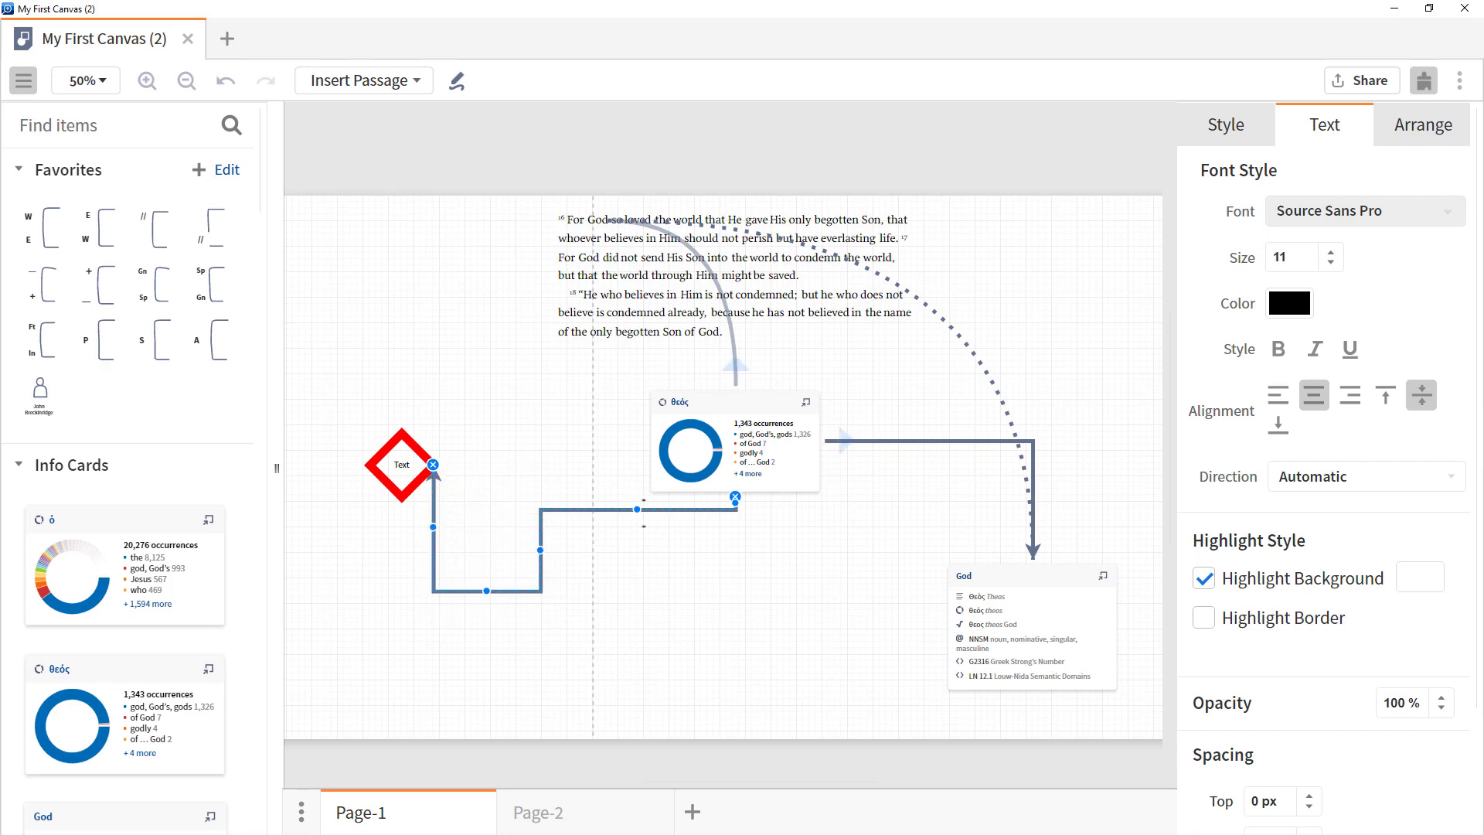
{"action": "left_click_drag", "start_coordinate": [644, 514], "coordinate": [542, 555]}
{"action": "left_click_drag", "start_coordinate": [551, 526], "coordinate": [490, 488]}
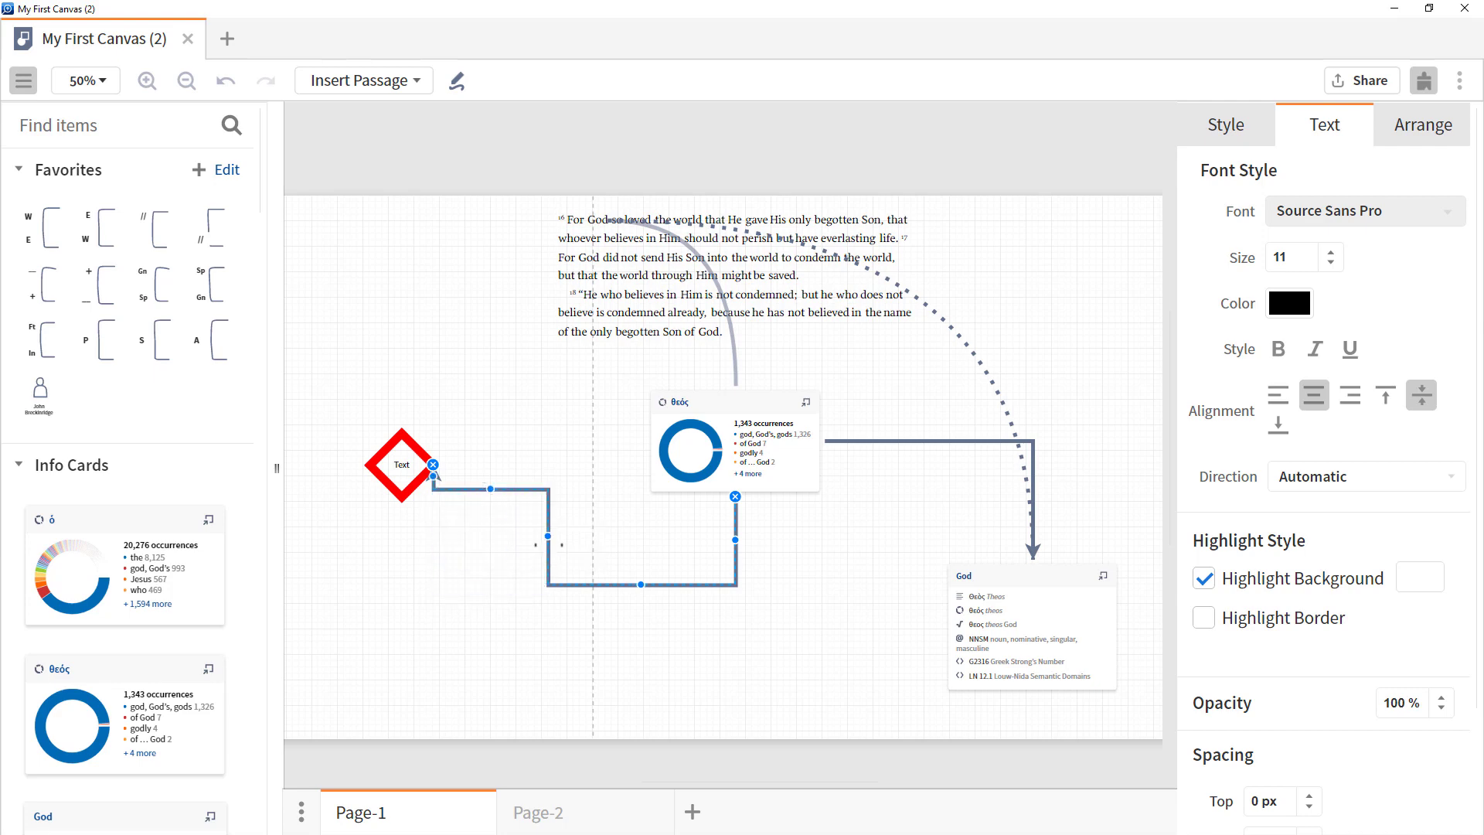
{"action": "left_click_drag", "start_coordinate": [548, 545], "coordinate": [510, 563]}
{"action": "left_click", "coordinate": [574, 638]}
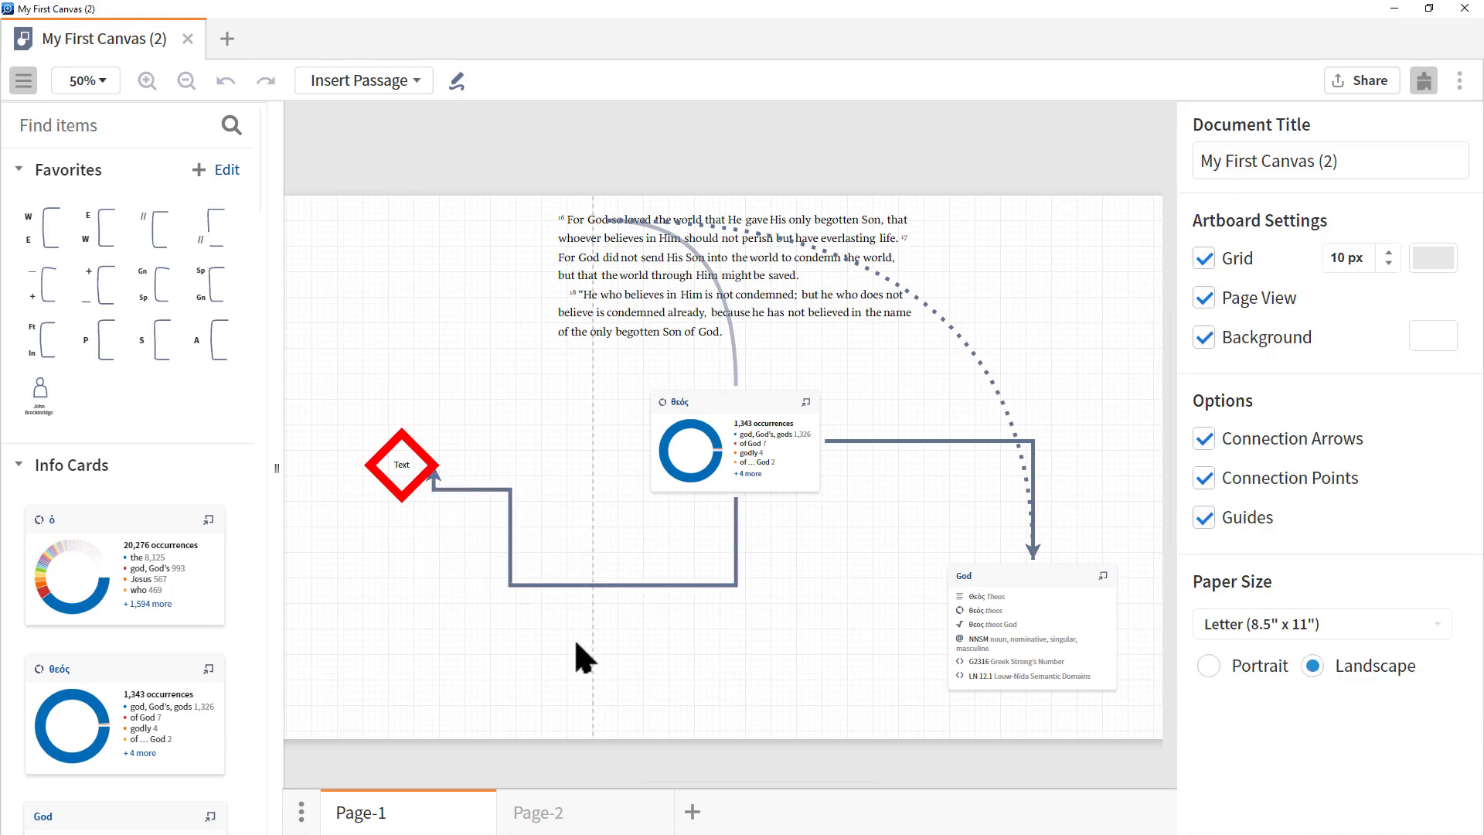
Delete the diamond's arrow and draw a shorter one from the θεός card to the diamond.
{"action": "mouse_move", "coordinate": [452, 481]}
{"action": "left_click", "coordinate": [472, 488]}
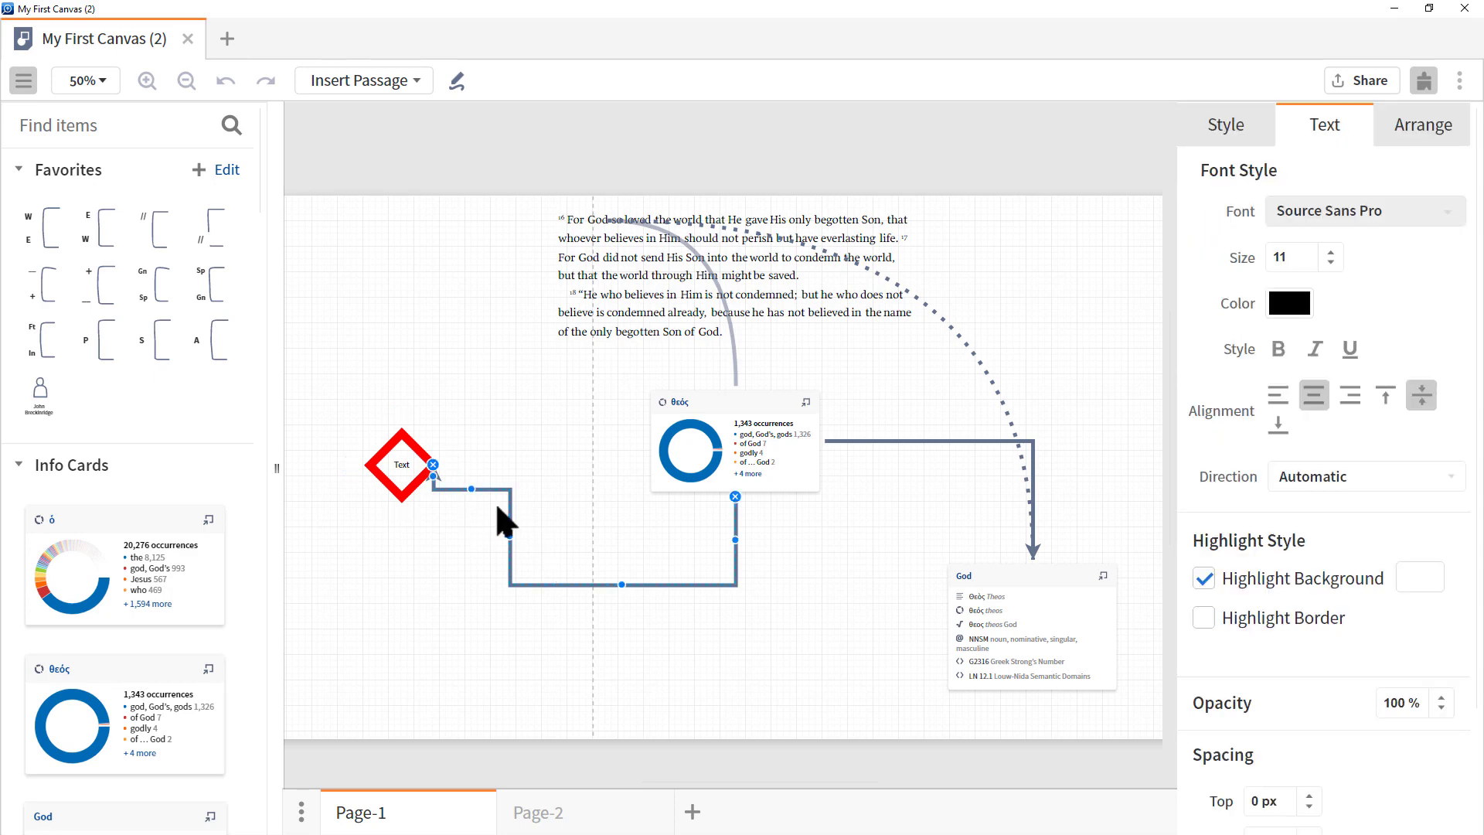
{"action": "key", "text": "Delete"}
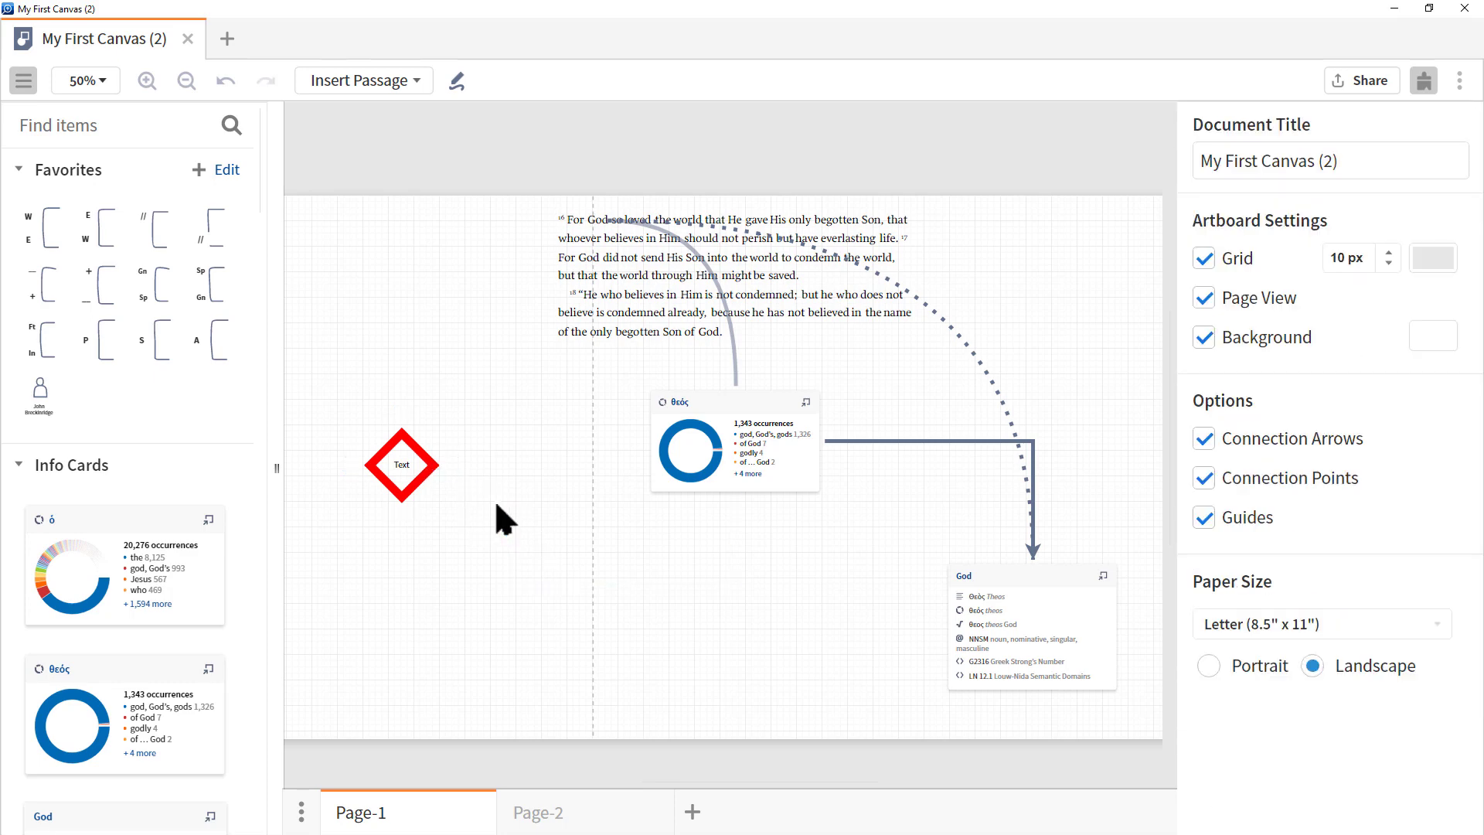
{"action": "left_click_drag", "start_coordinate": [691, 496], "coordinate": [435, 464]}
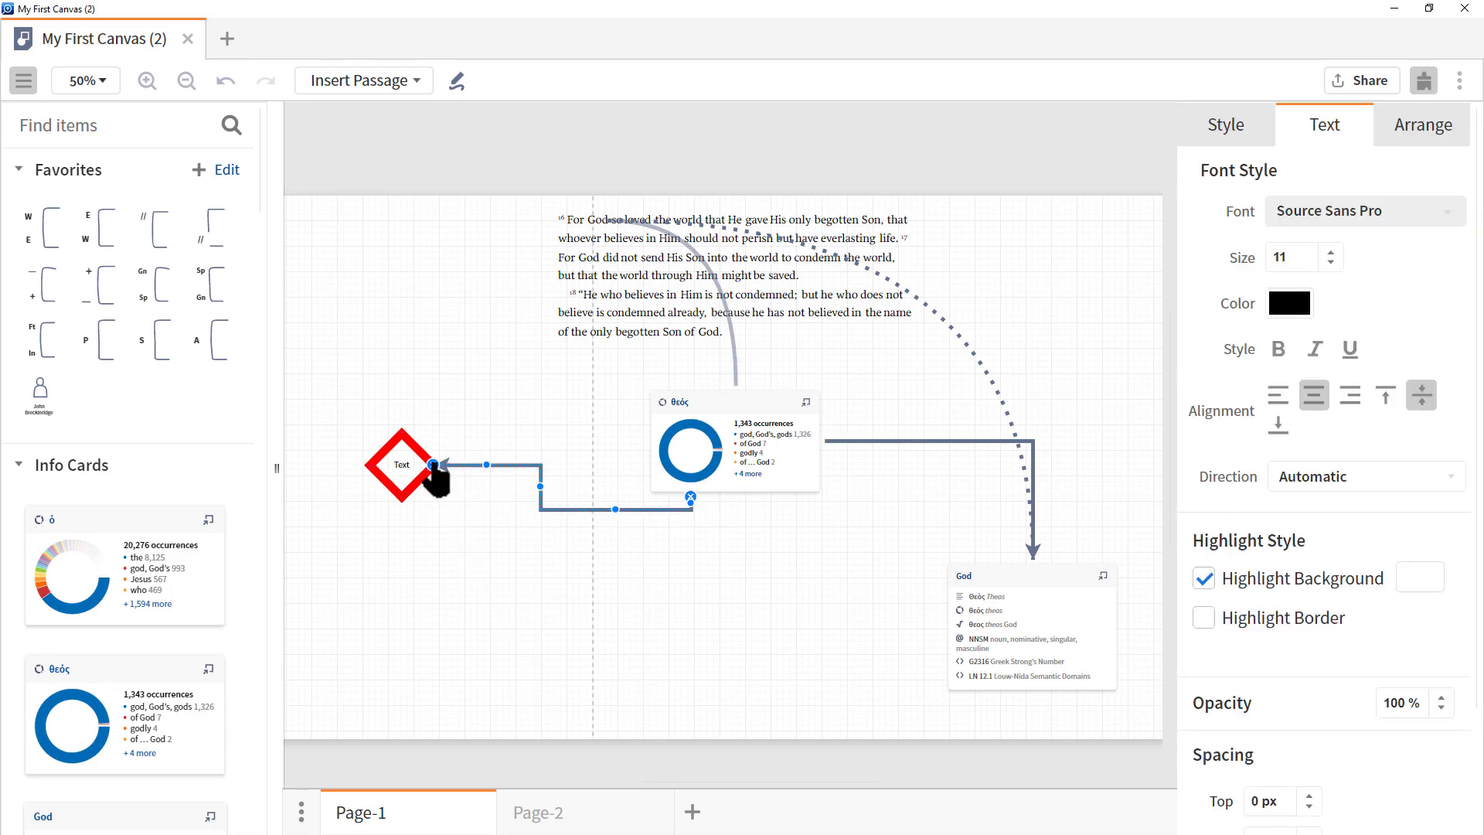
{"action": "left_click_drag", "start_coordinate": [434, 465], "coordinate": [459, 555]}
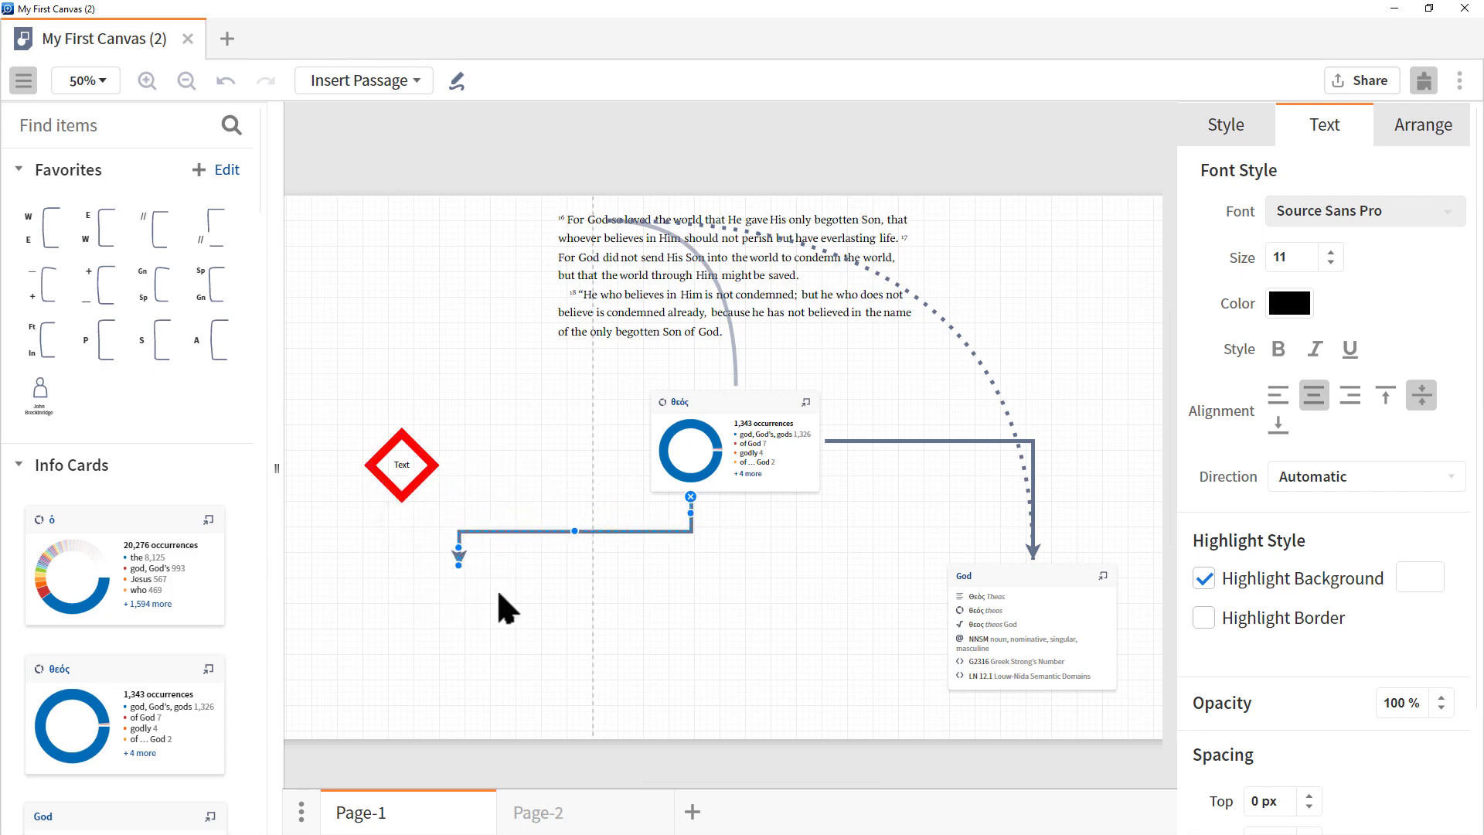
{"action": "key", "text": "ctrl+z"}
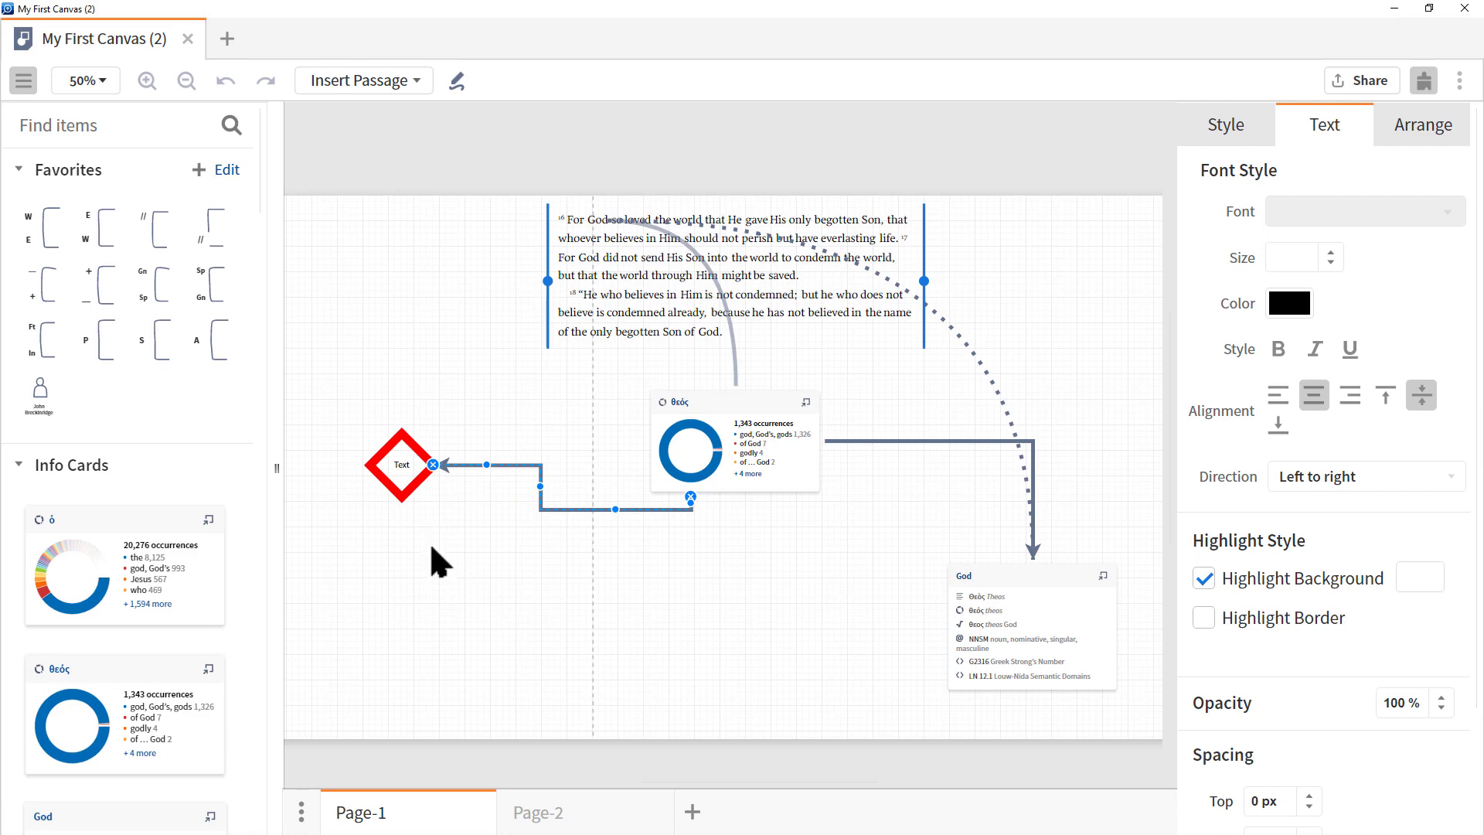
{"action": "left_click", "coordinate": [430, 570]}
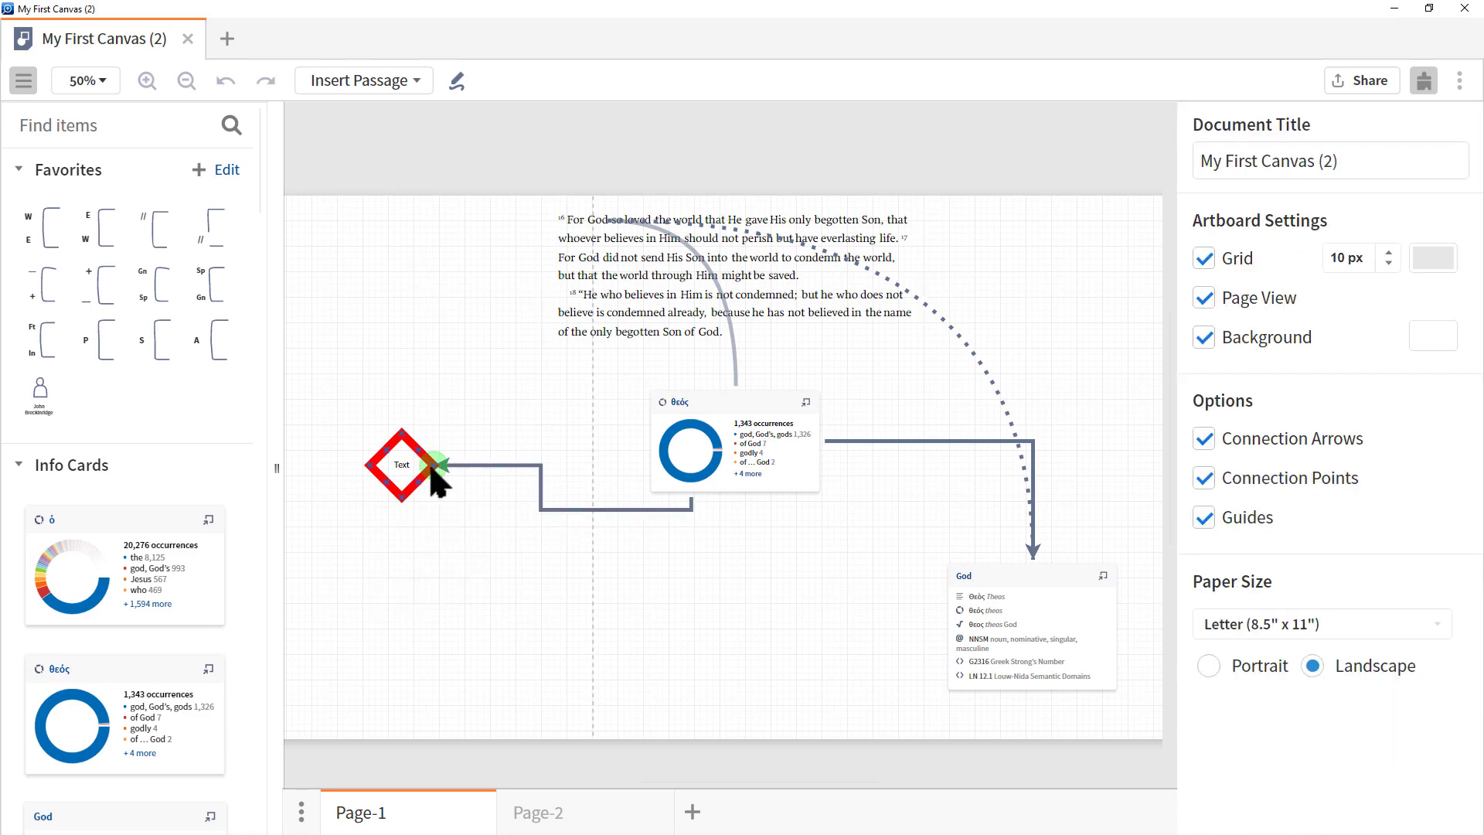
{"action": "mouse_move", "coordinate": [456, 51]}
{"action": "left_mouse_down"}
{"action": "mouse_move", "coordinate": [444, 144]}
{"action": "mouse_move", "coordinate": [468, 52]}
{"action": "left_mouse_up"}
{"action": "key", "text": "Escape"}
Sketch a wavy black freehand line down past the red diamond, undoing an initial loop.
{"action": "left_click", "coordinate": [457, 82]}
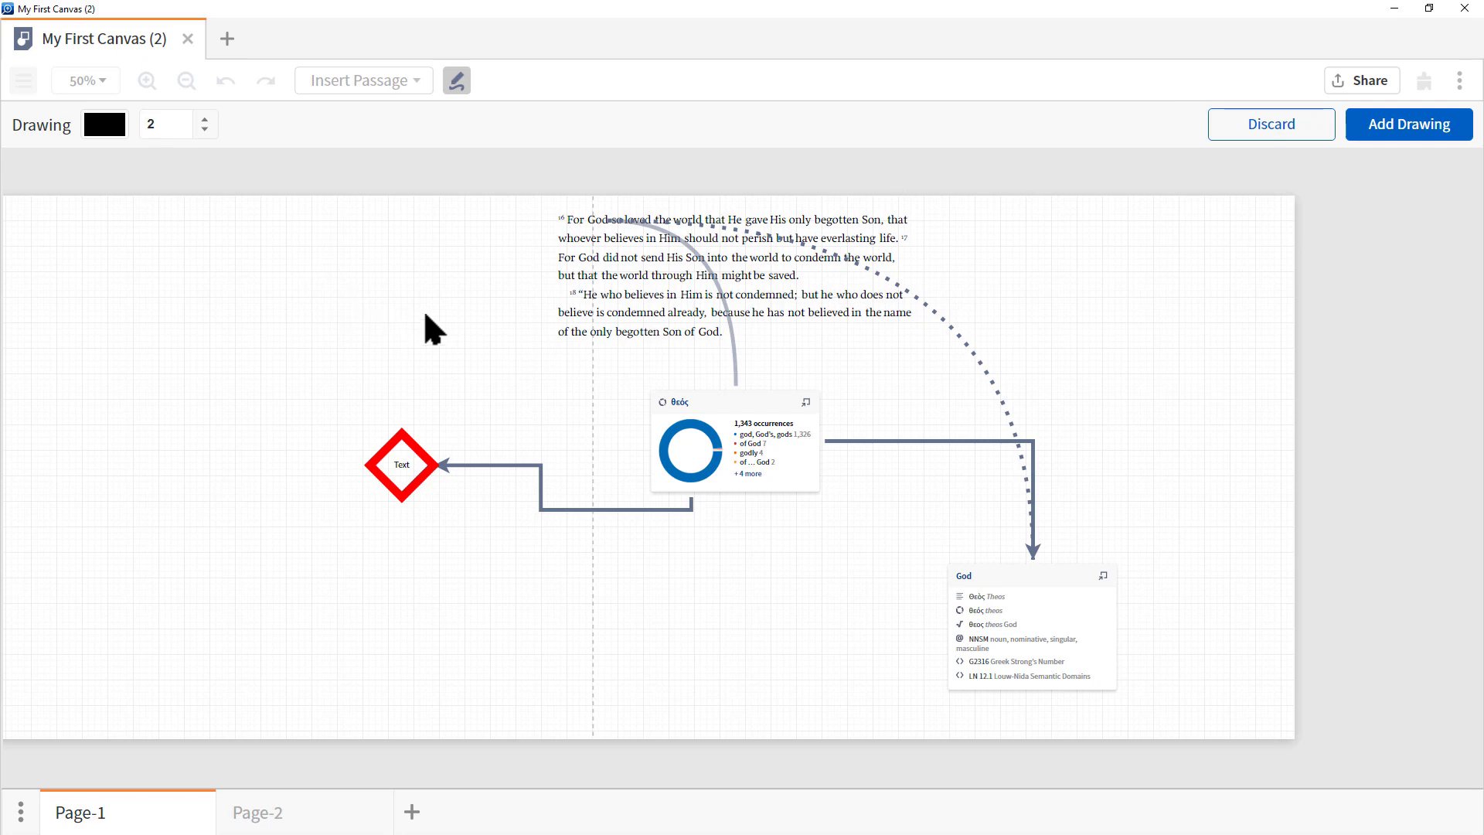
{"action": "mouse_move", "coordinate": [427, 314]}
{"action": "left_mouse_down"}
{"action": "mouse_move", "coordinate": [257, 385]}
{"action": "mouse_move", "coordinate": [437, 564]}
{"action": "mouse_move", "coordinate": [502, 370]}
{"action": "mouse_move", "coordinate": [421, 315]}
{"action": "left_mouse_up"}
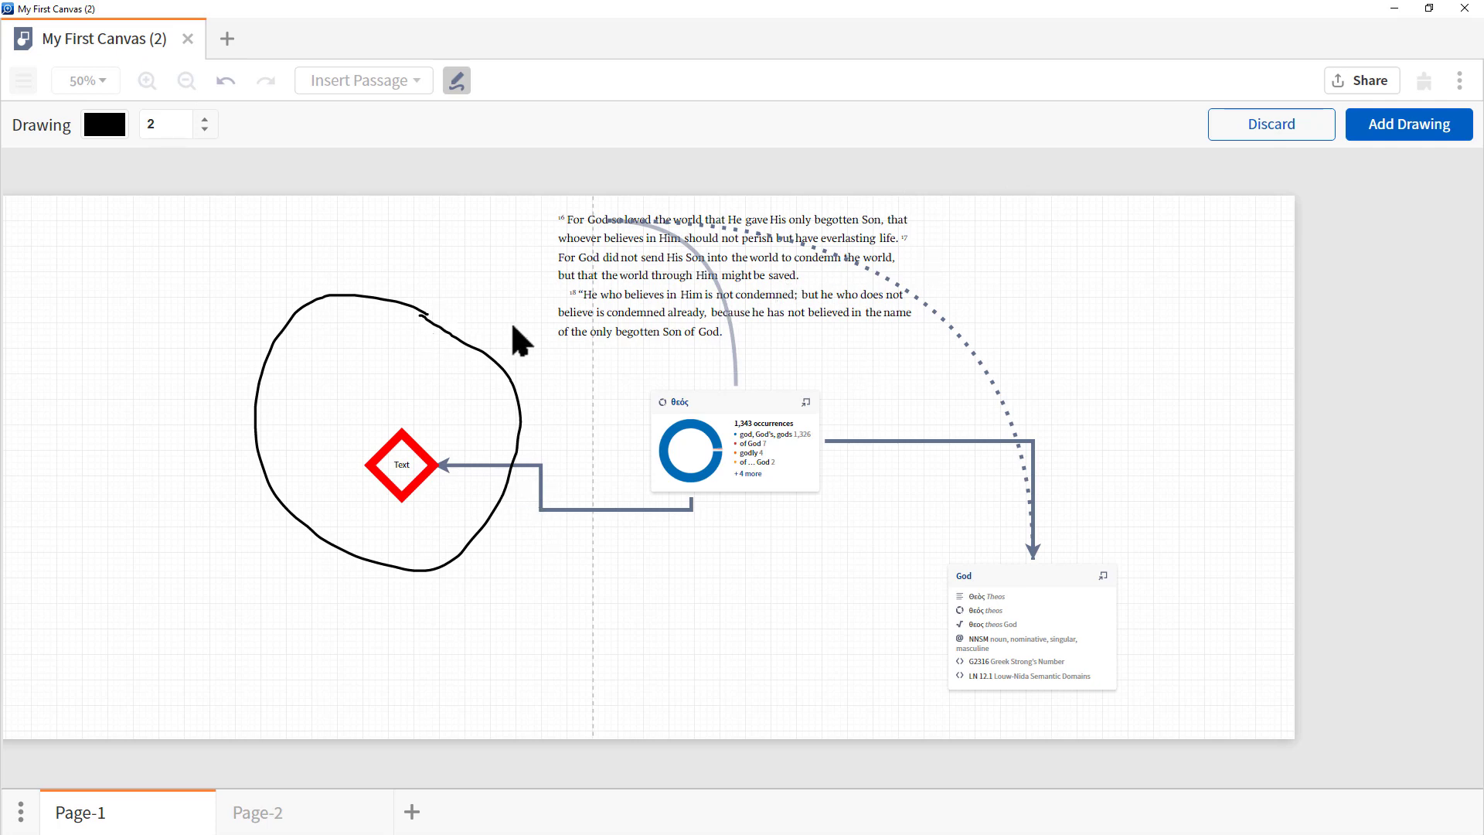
{"action": "key", "text": "ctrl+z"}
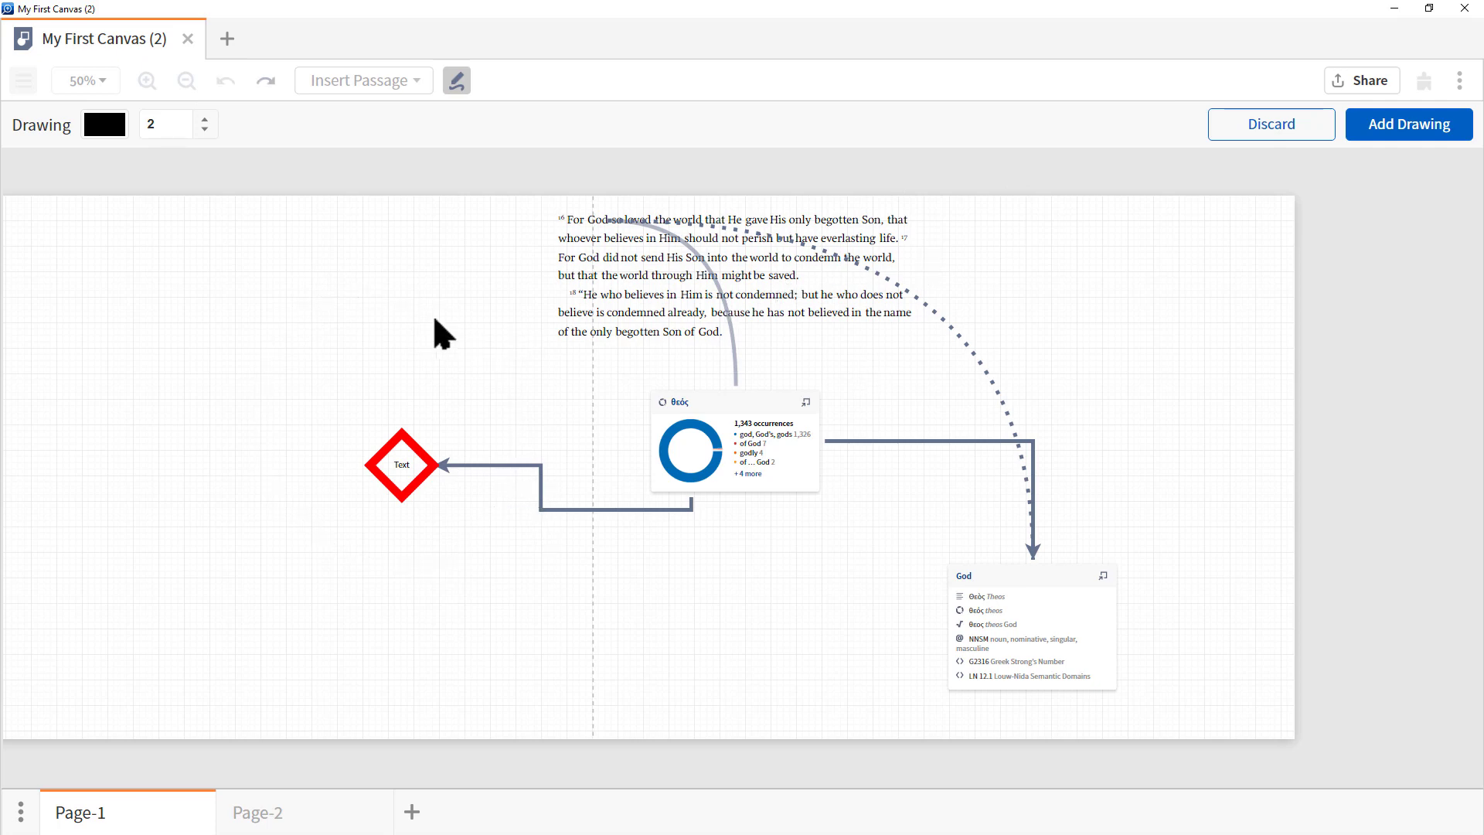
{"action": "mouse_move", "coordinate": [212, 438]}
{"action": "left_mouse_down"}
{"action": "mouse_move", "coordinate": [313, 564]}
{"action": "mouse_move", "coordinate": [460, 626]}
{"action": "left_mouse_up"}
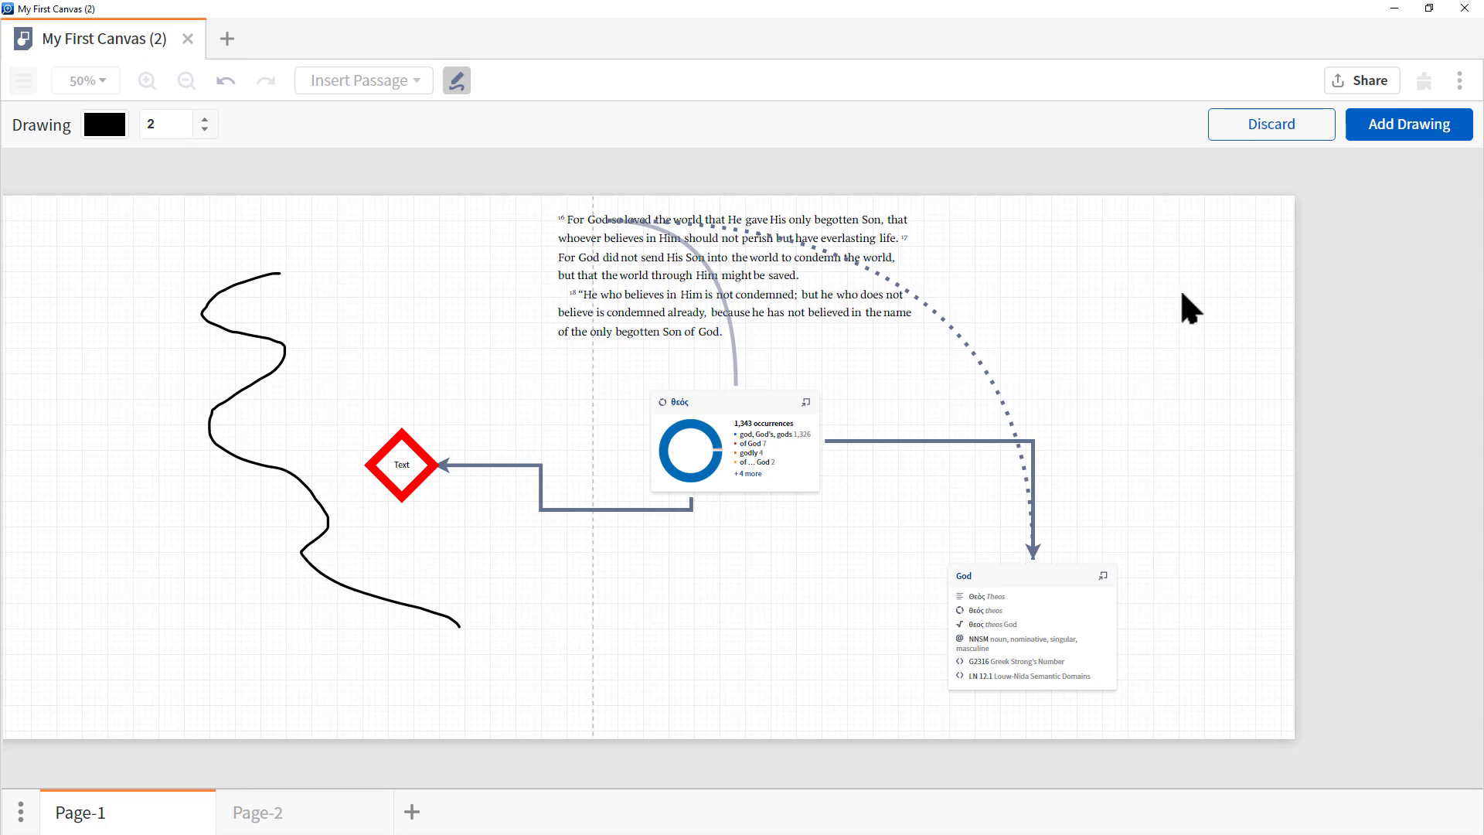
Add the freehand stroke, then move it up-left and resize it to 274 x 404.
{"action": "left_click", "coordinate": [1382, 130]}
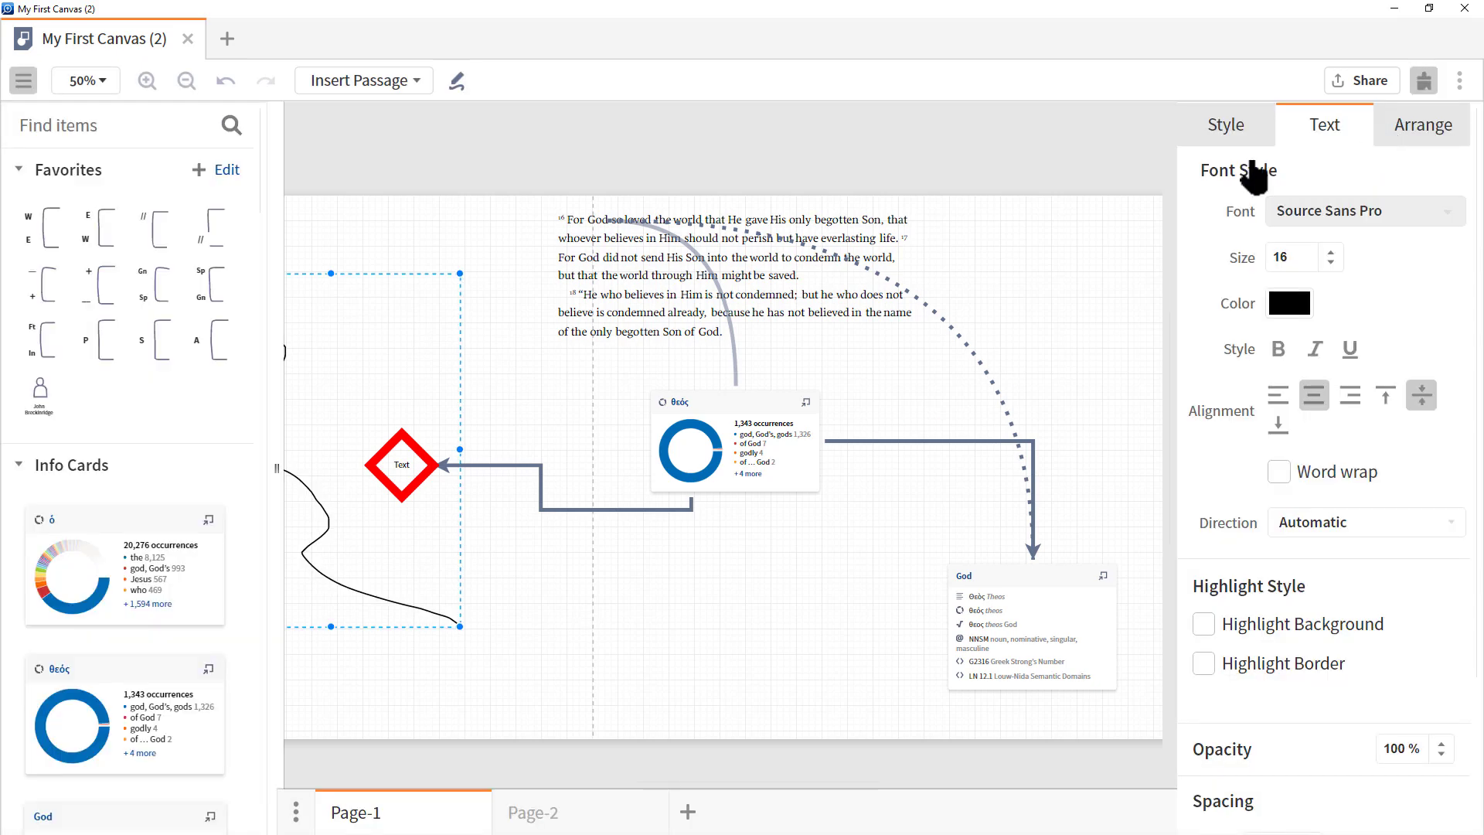
{"action": "left_click", "coordinate": [591, 781]}
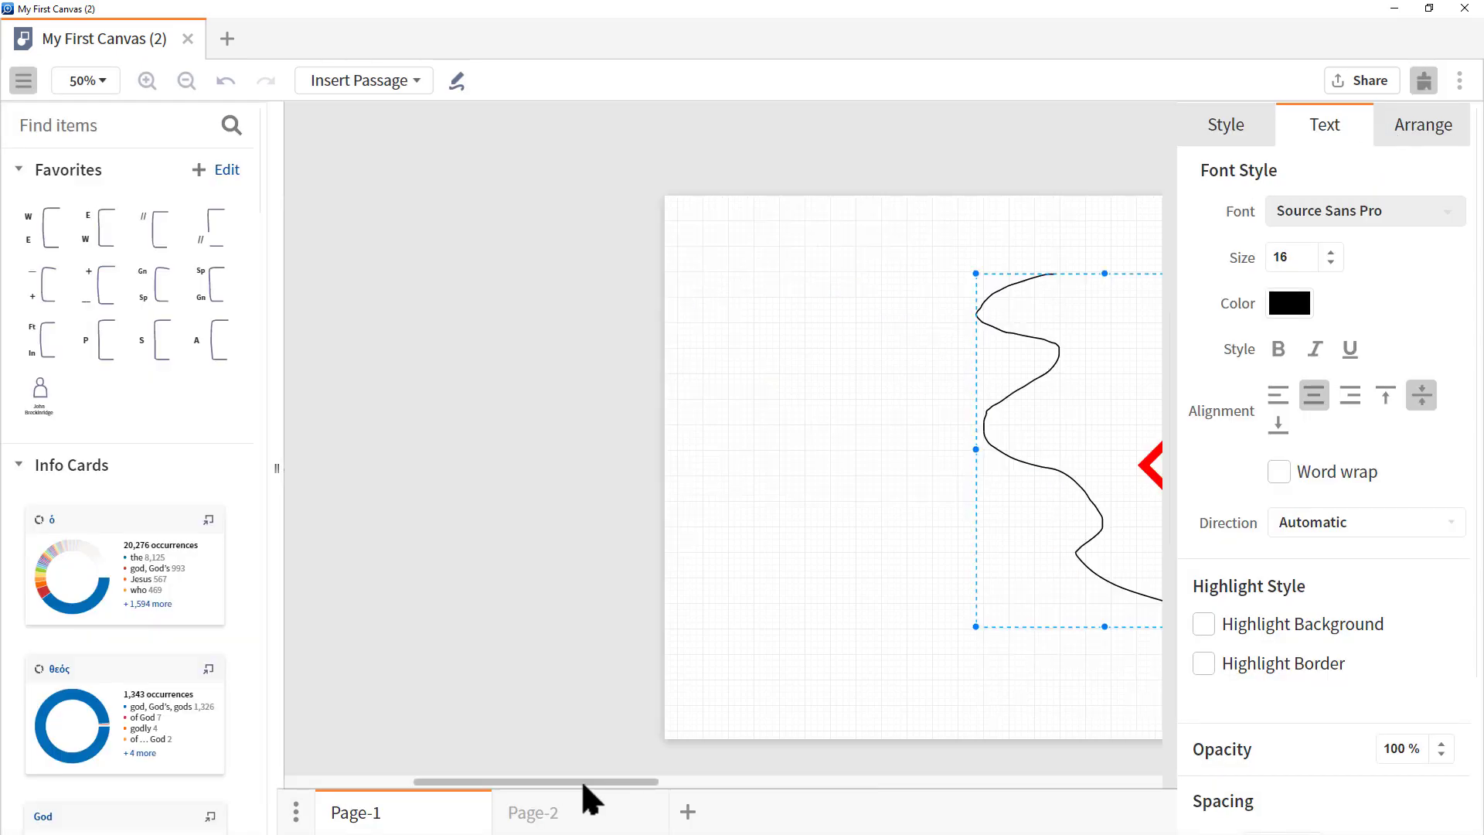
{"action": "left_click_drag", "start_coordinate": [640, 781], "coordinate": [795, 786]}
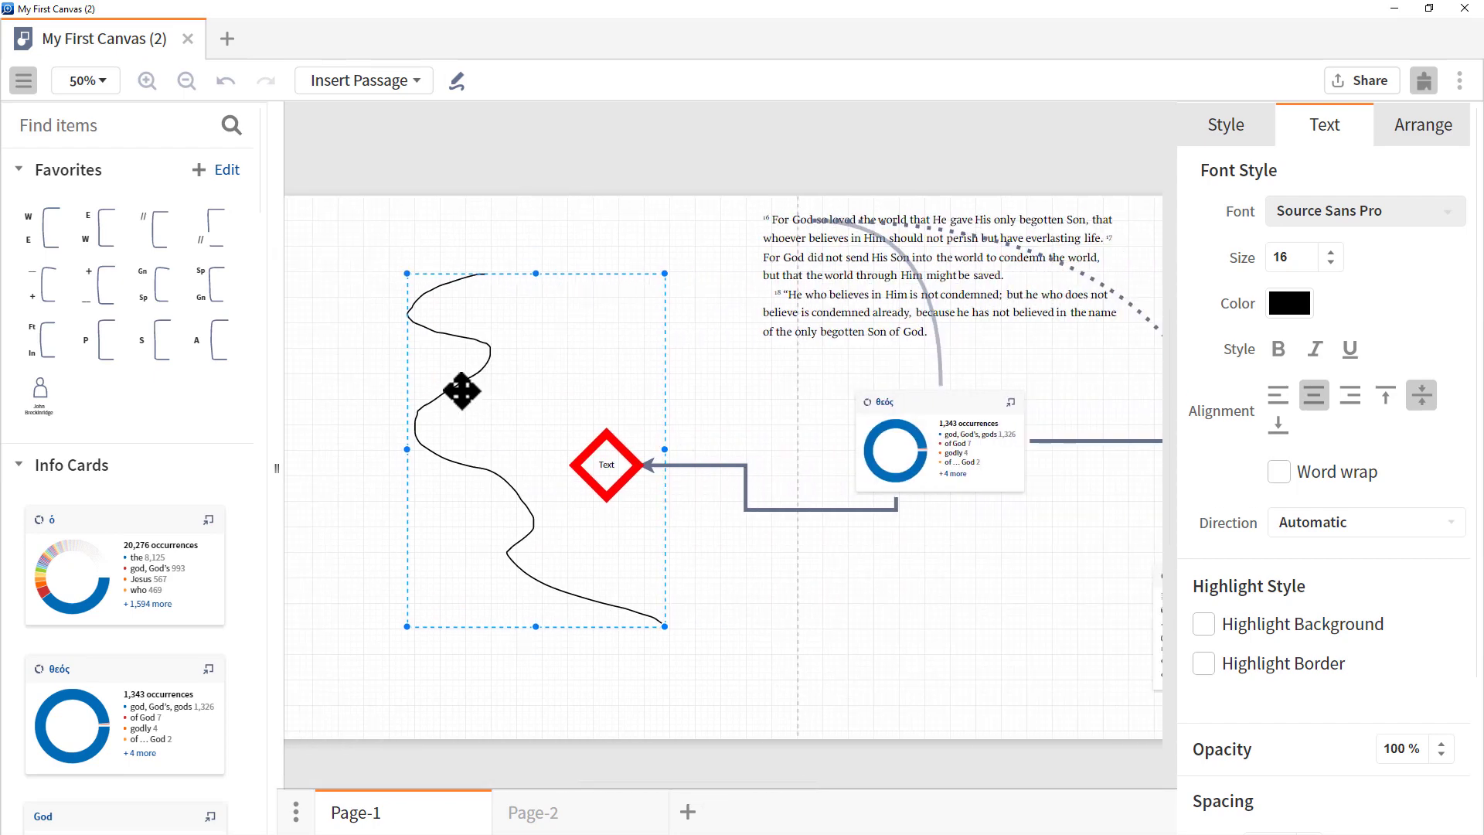
{"action": "mouse_move", "coordinate": [463, 392]}
{"action": "left_mouse_down"}
{"action": "mouse_move", "coordinate": [414, 463]}
{"action": "mouse_move", "coordinate": [457, 374]}
{"action": "mouse_move", "coordinate": [418, 364]}
{"action": "left_mouse_up"}
{"action": "mouse_move", "coordinate": [363, 248]}
{"action": "left_mouse_down"}
{"action": "mouse_move", "coordinate": [497, 424]}
{"action": "mouse_move", "coordinate": [425, 309]}
{"action": "mouse_move", "coordinate": [546, 304]}
{"action": "mouse_move", "coordinate": [498, 431]}
{"action": "mouse_move", "coordinate": [448, 465]}
{"action": "mouse_move", "coordinate": [439, 381]}
{"action": "left_mouse_up"}
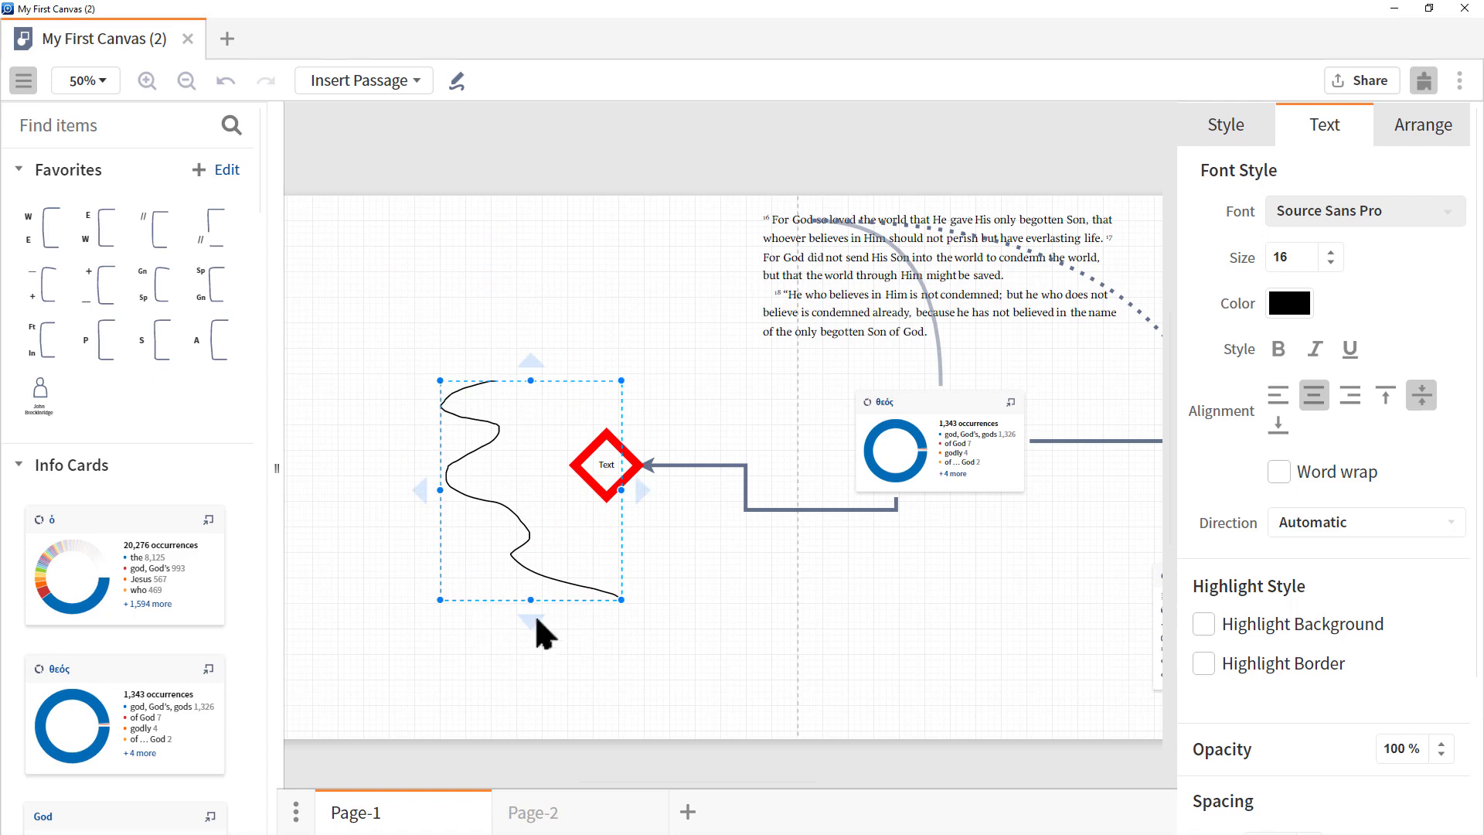
Delete the freehand stroke, then sketch a trial loop near the diamond and discard it.
{"action": "left_click", "coordinate": [497, 475]}
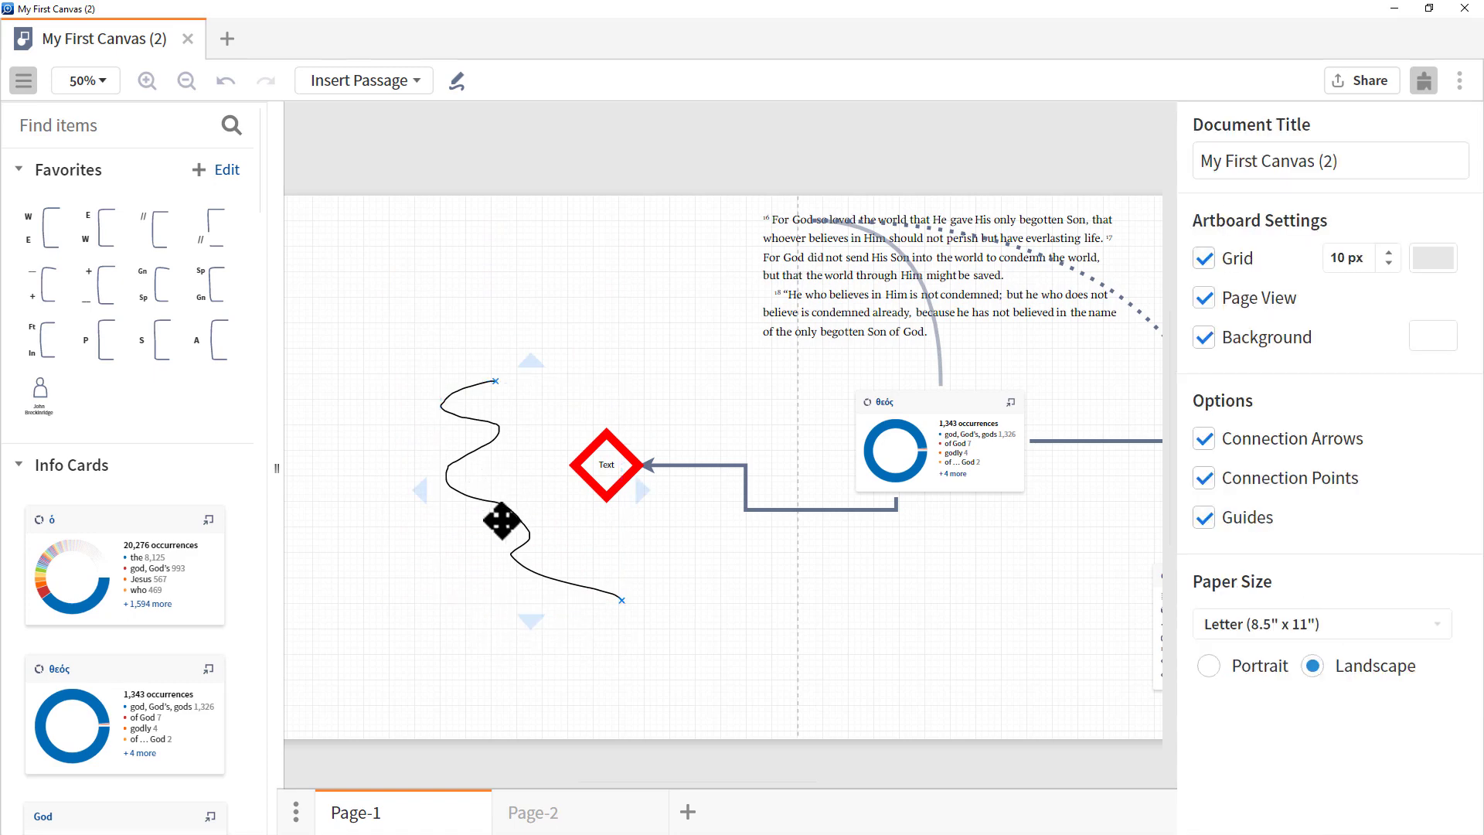
{"action": "left_click", "coordinate": [495, 510]}
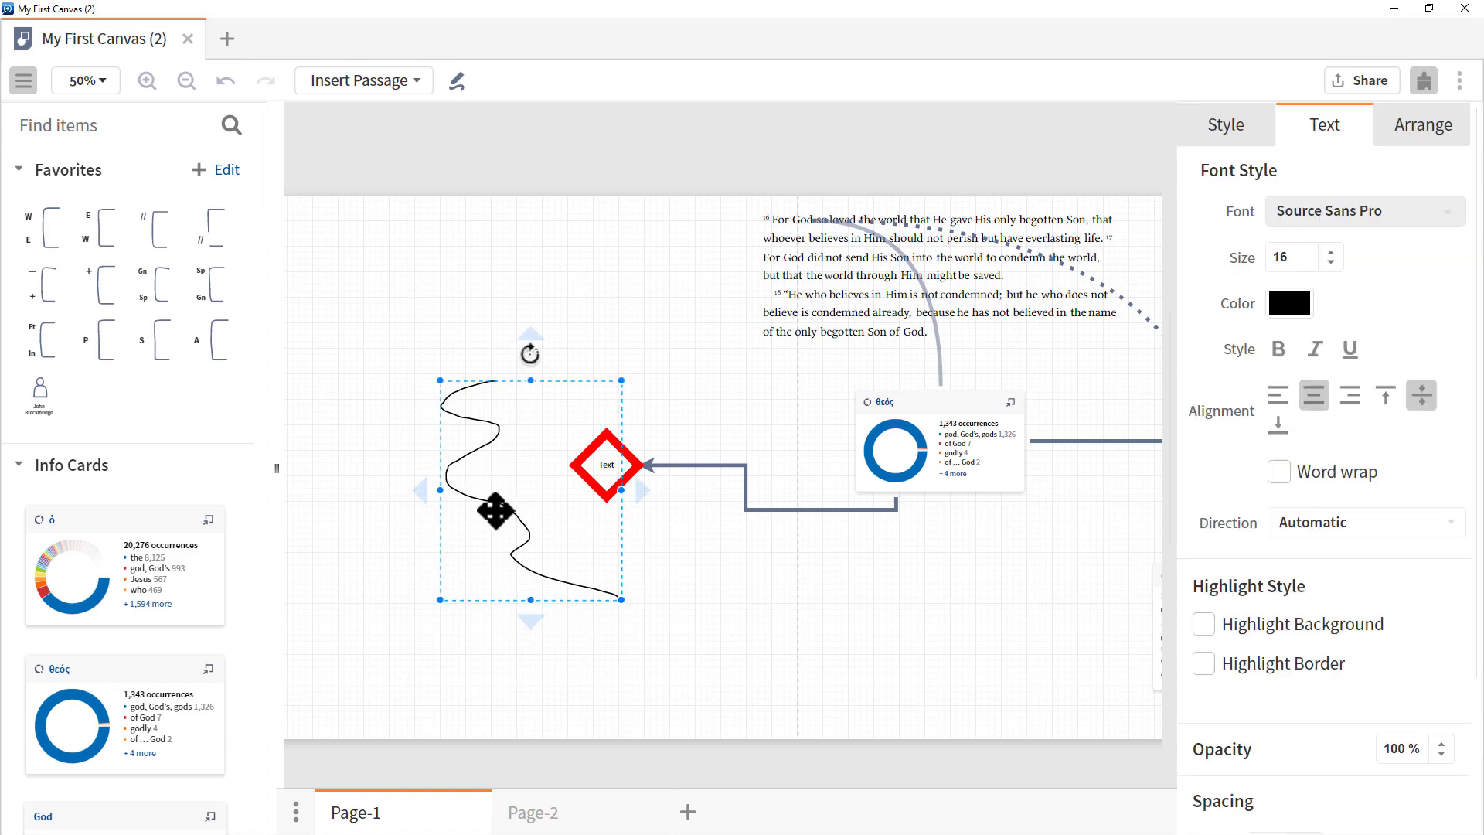
{"action": "key", "text": "Delete"}
{"action": "left_click", "coordinate": [457, 81]}
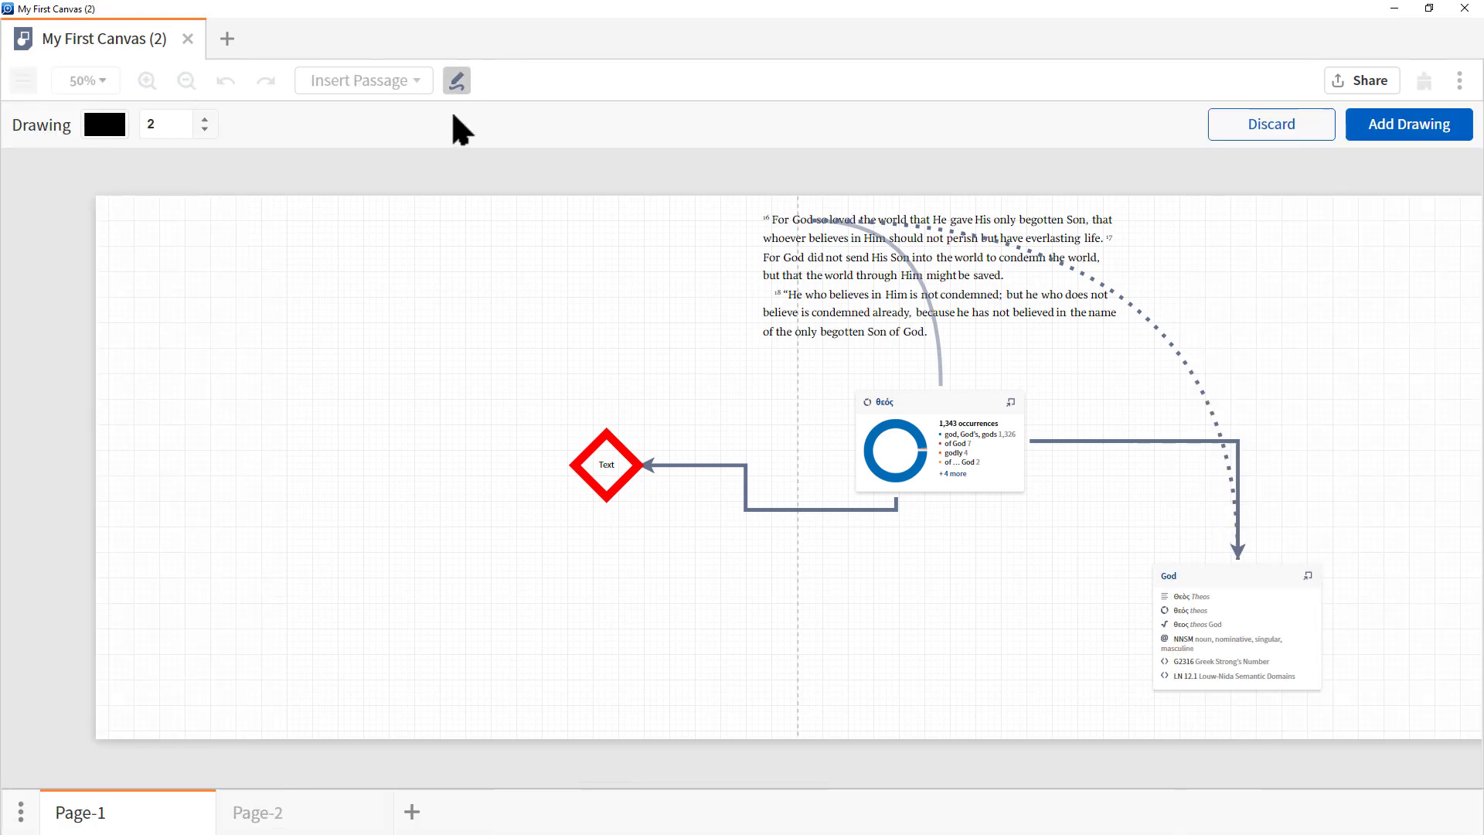
{"action": "mouse_move", "coordinate": [470, 298]}
{"action": "left_mouse_down"}
{"action": "mouse_move", "coordinate": [335, 523]}
{"action": "mouse_move", "coordinate": [494, 296]}
{"action": "left_mouse_up"}
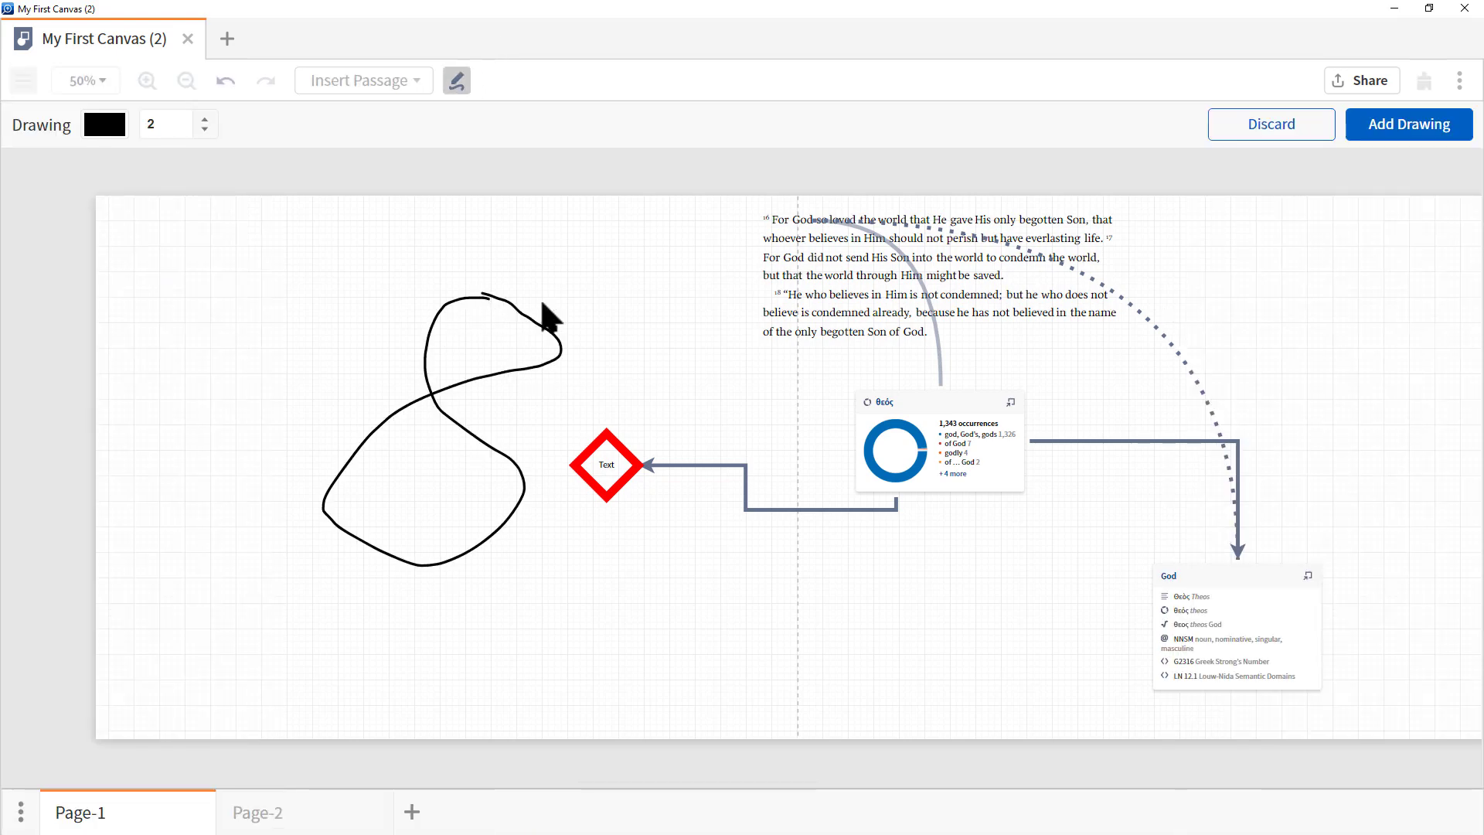
{"action": "left_click", "coordinate": [1258, 126]}
Select the Bible passage box and drag the 'For God did not send' paragraph lower.
{"action": "left_click", "coordinate": [832, 268]}
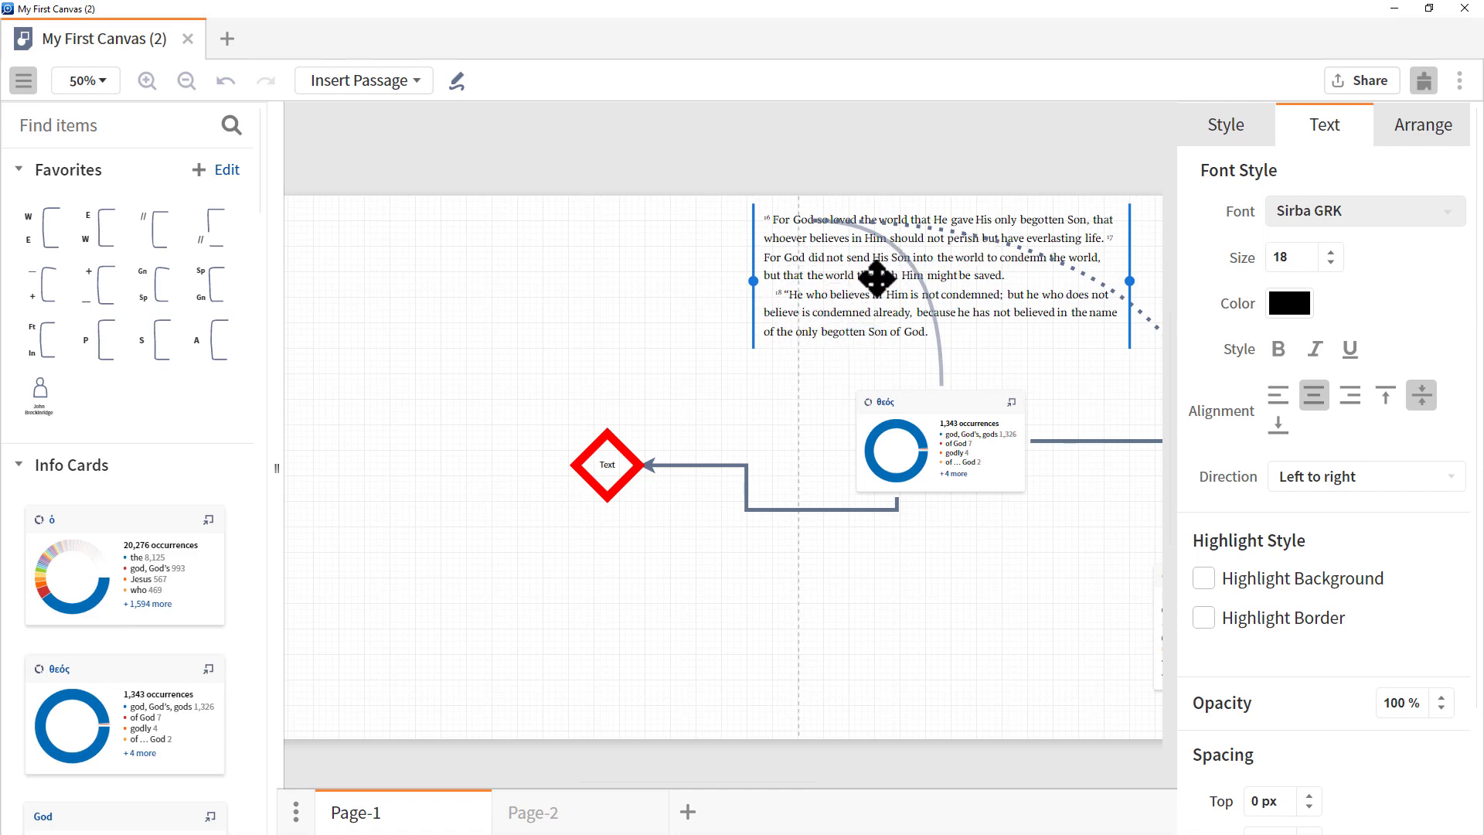
{"action": "left_click", "coordinate": [770, 257]}
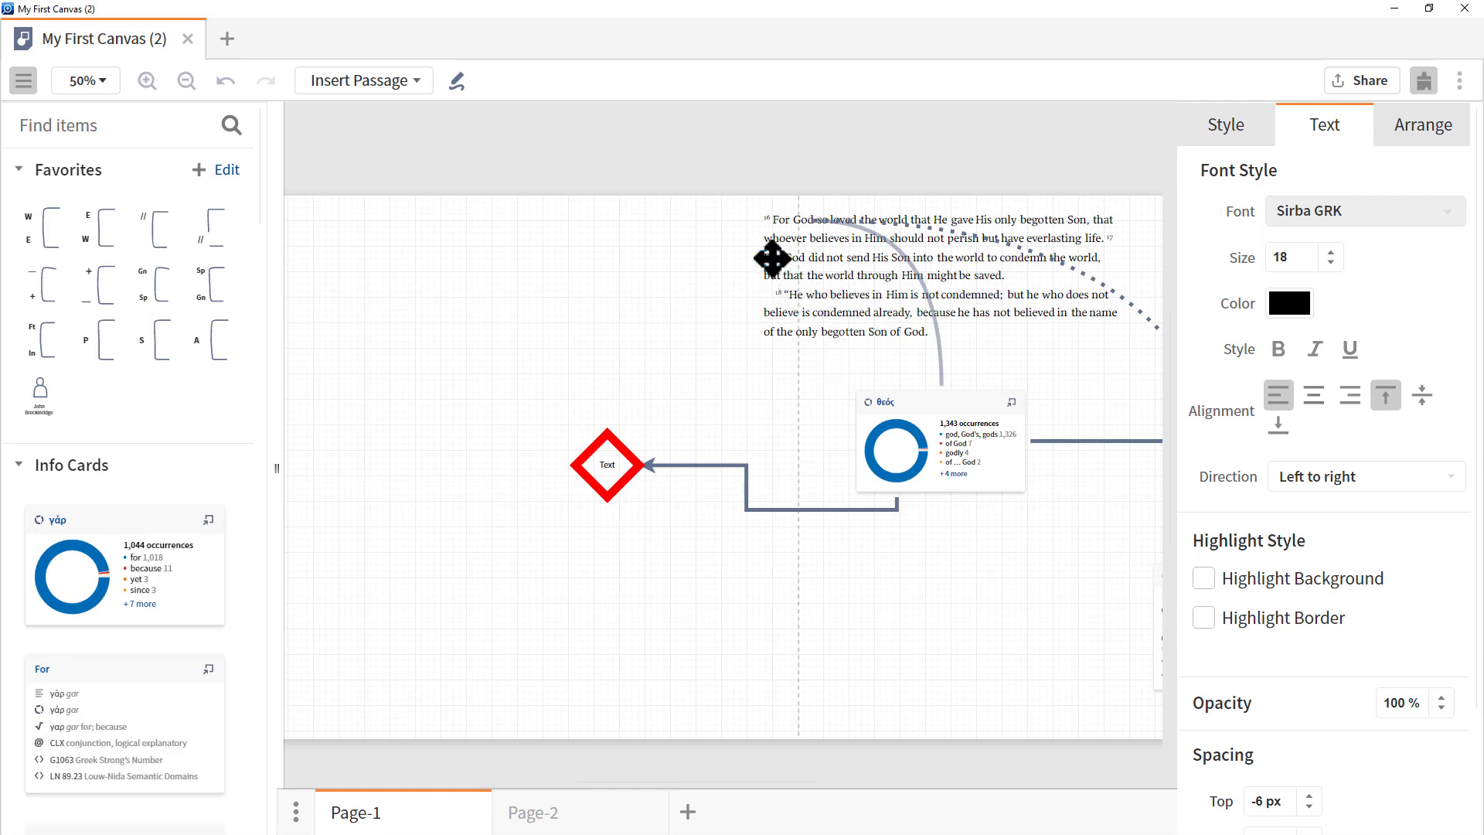
{"action": "left_click_drag", "start_coordinate": [772, 256], "coordinate": [769, 308]}
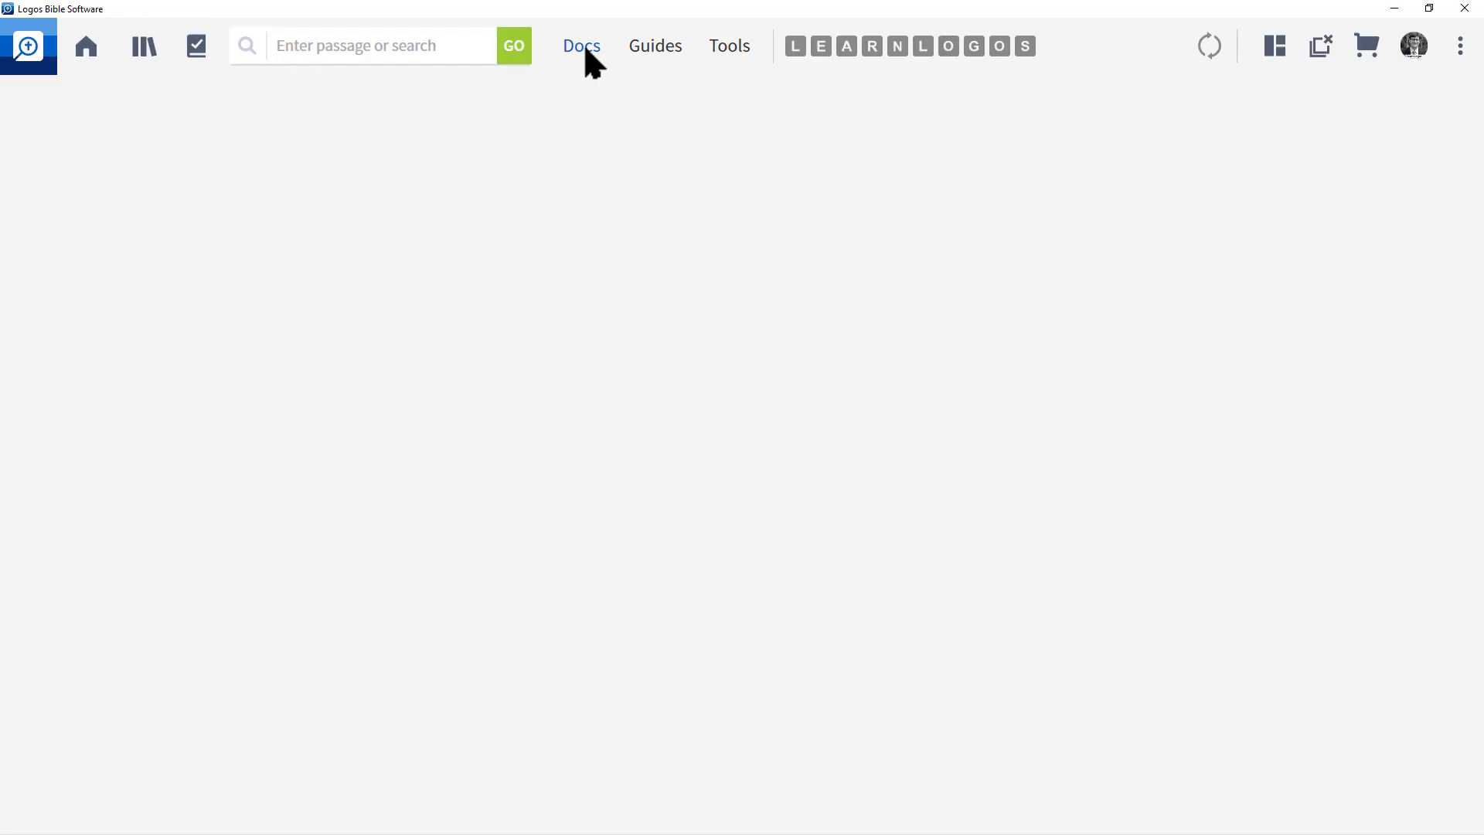
Filter public Docs to Canvas and add six sample canvases, from Ephesians 1:3–14, to your docs.
{"action": "left_click", "coordinate": [584, 51]}
{"action": "left_click", "coordinate": [924, 94]}
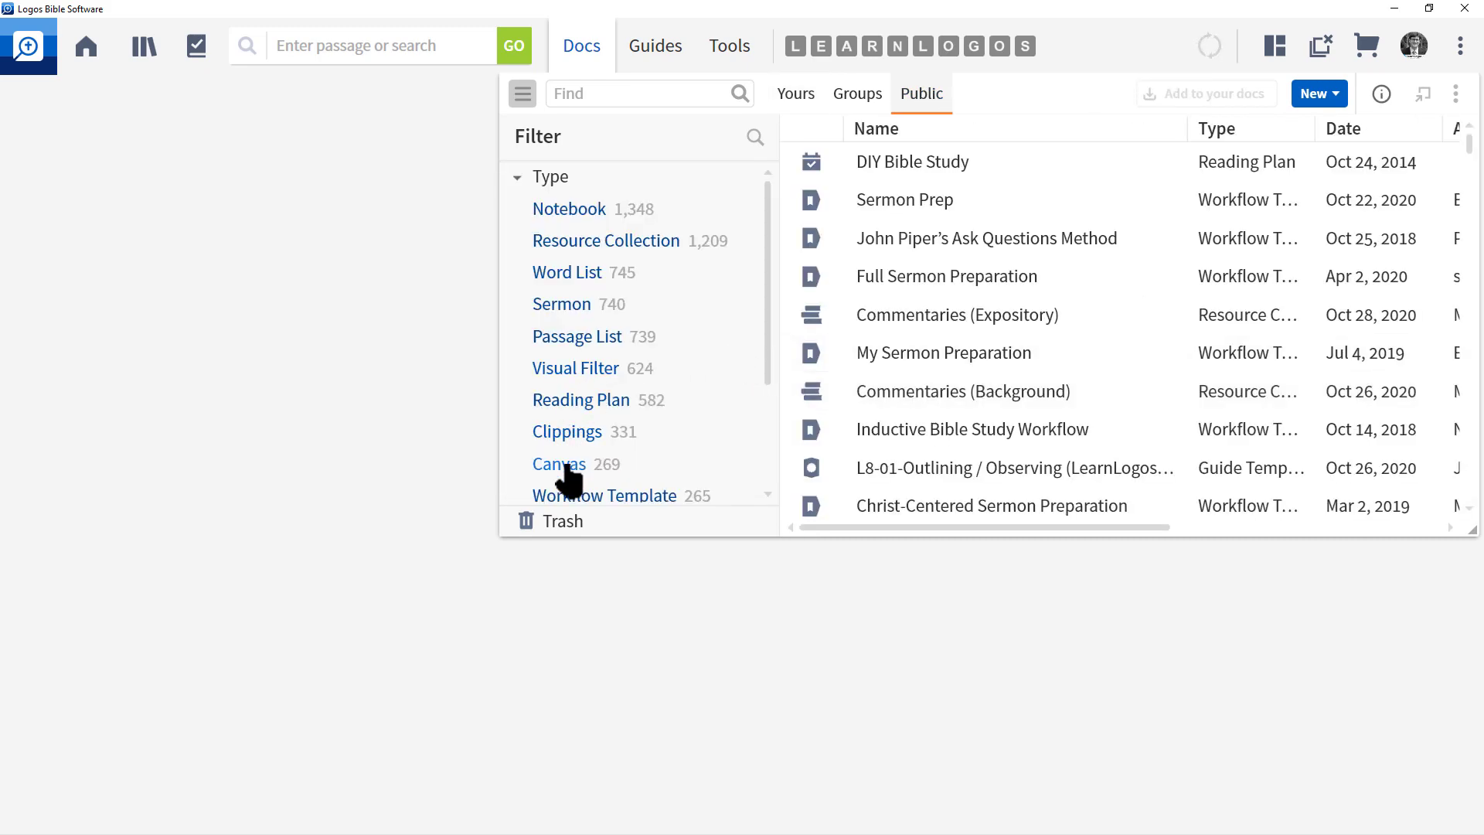
{"action": "left_click", "coordinate": [566, 466]}
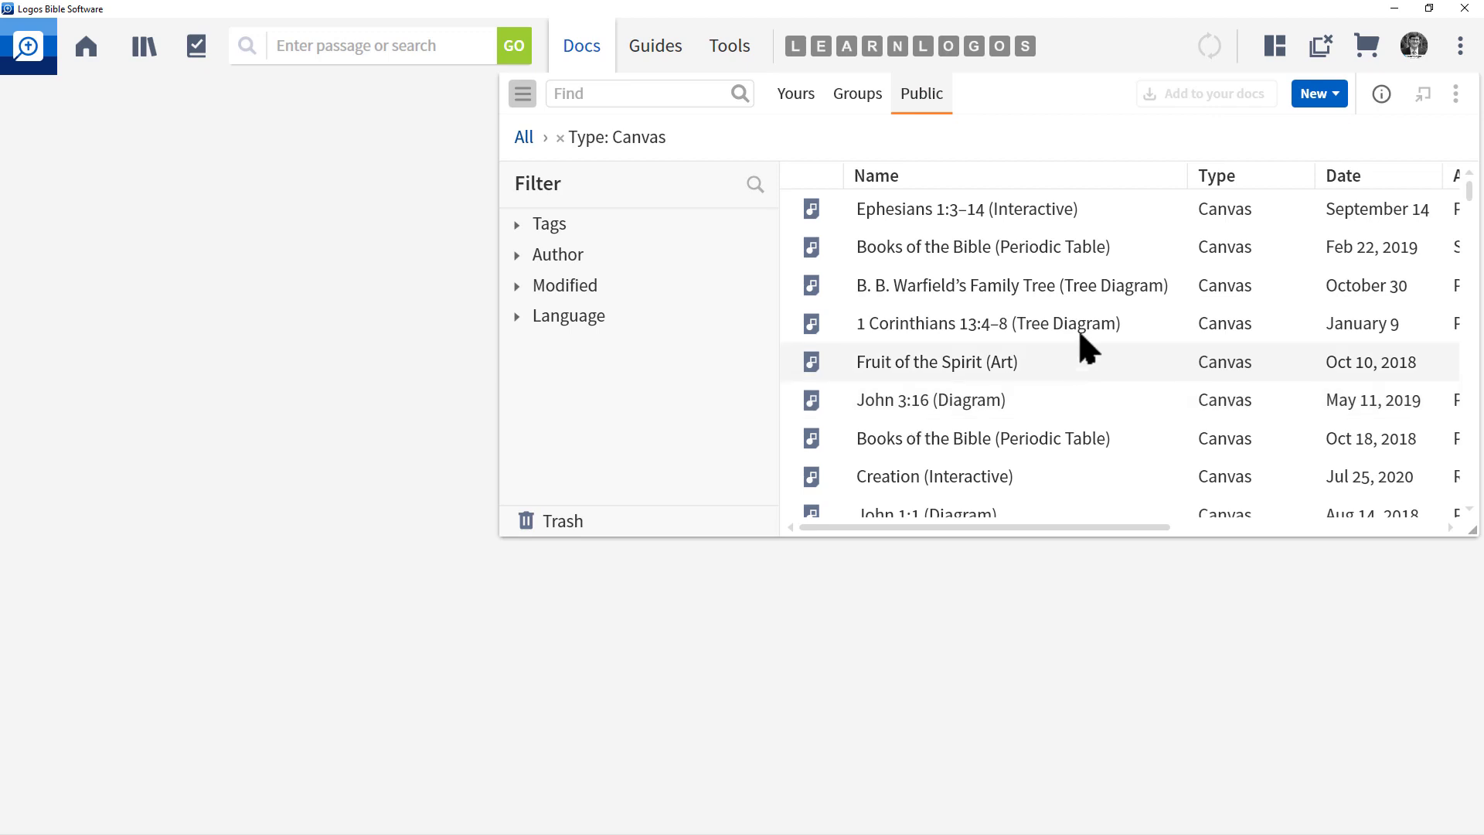
{"action": "left_click", "coordinate": [976, 218]}
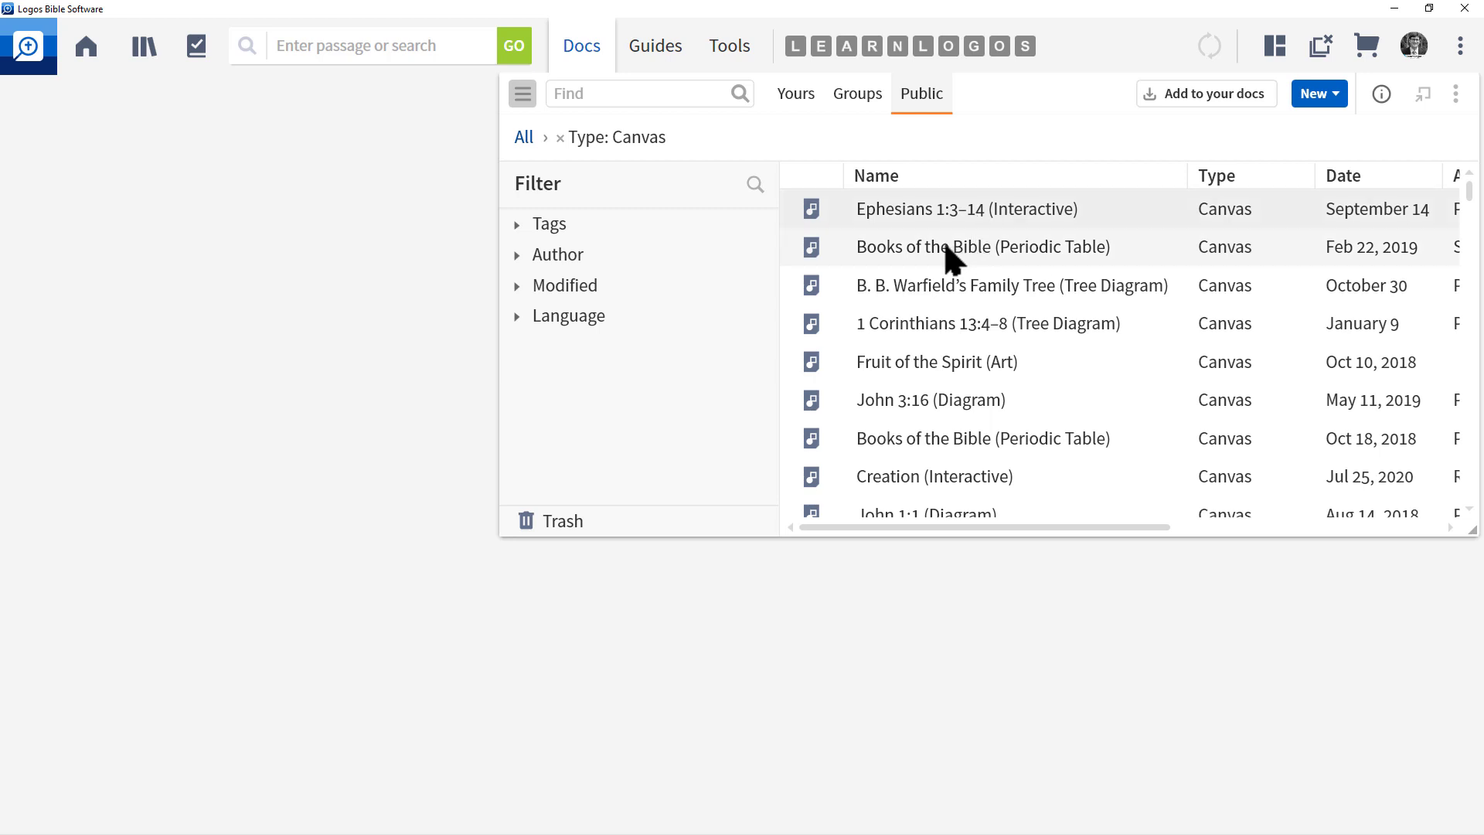
{"action": "left_click", "coordinate": [1076, 251], "text": "ctrl"}
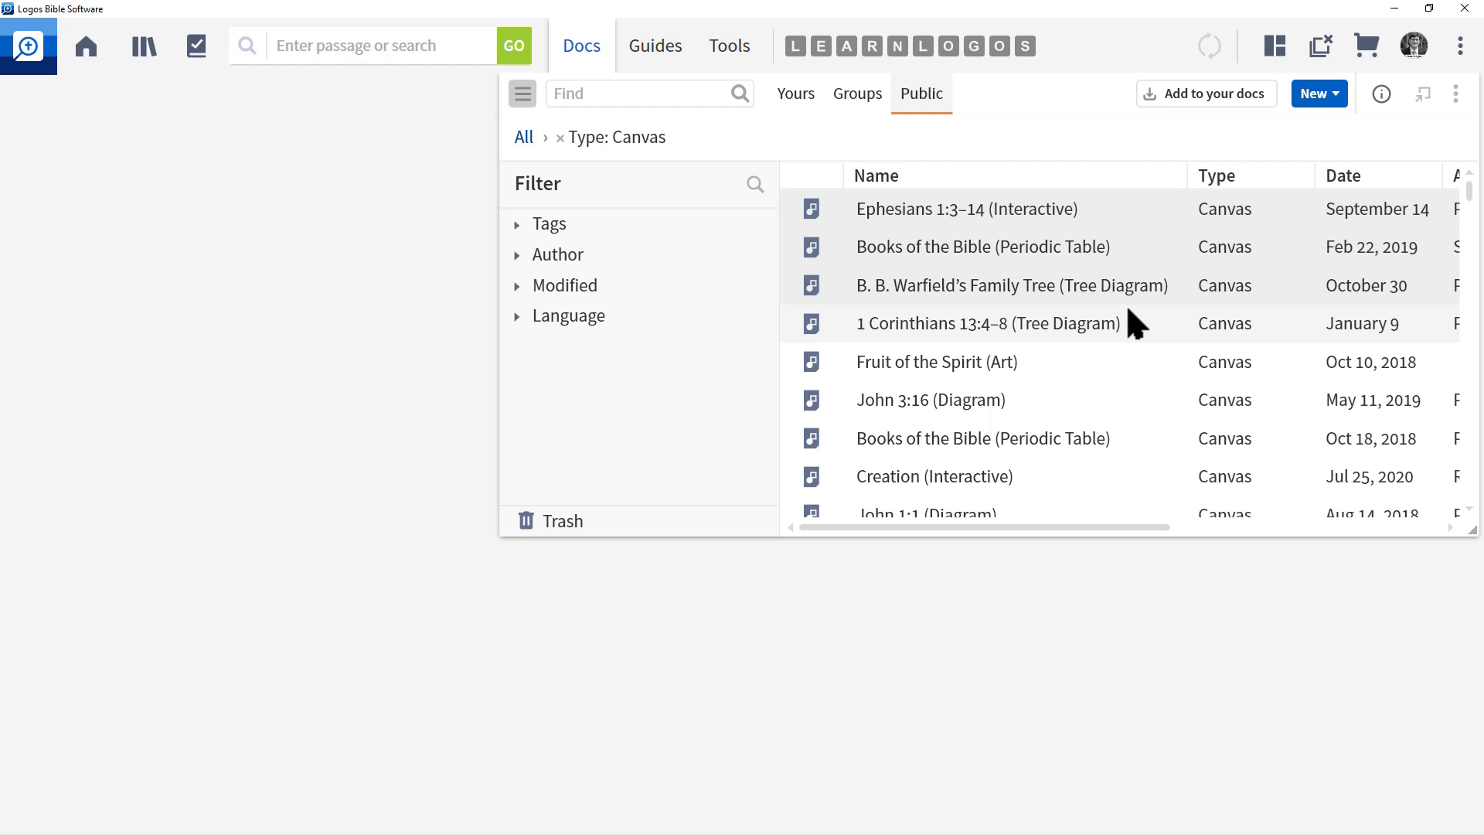
{"action": "left_click", "coordinate": [914, 335], "text": "ctrl"}
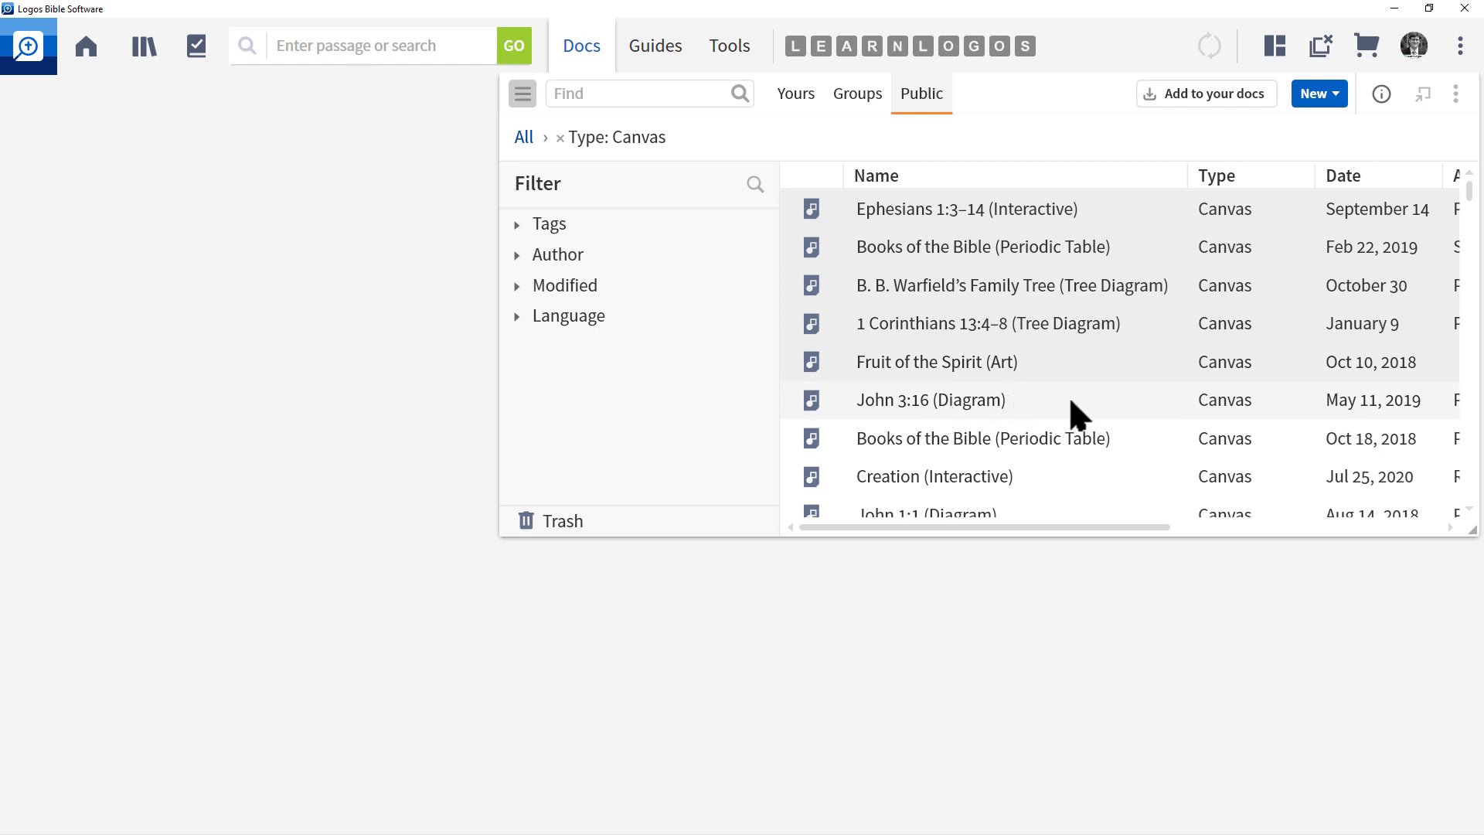
{"action": "left_click", "coordinate": [1202, 116]}
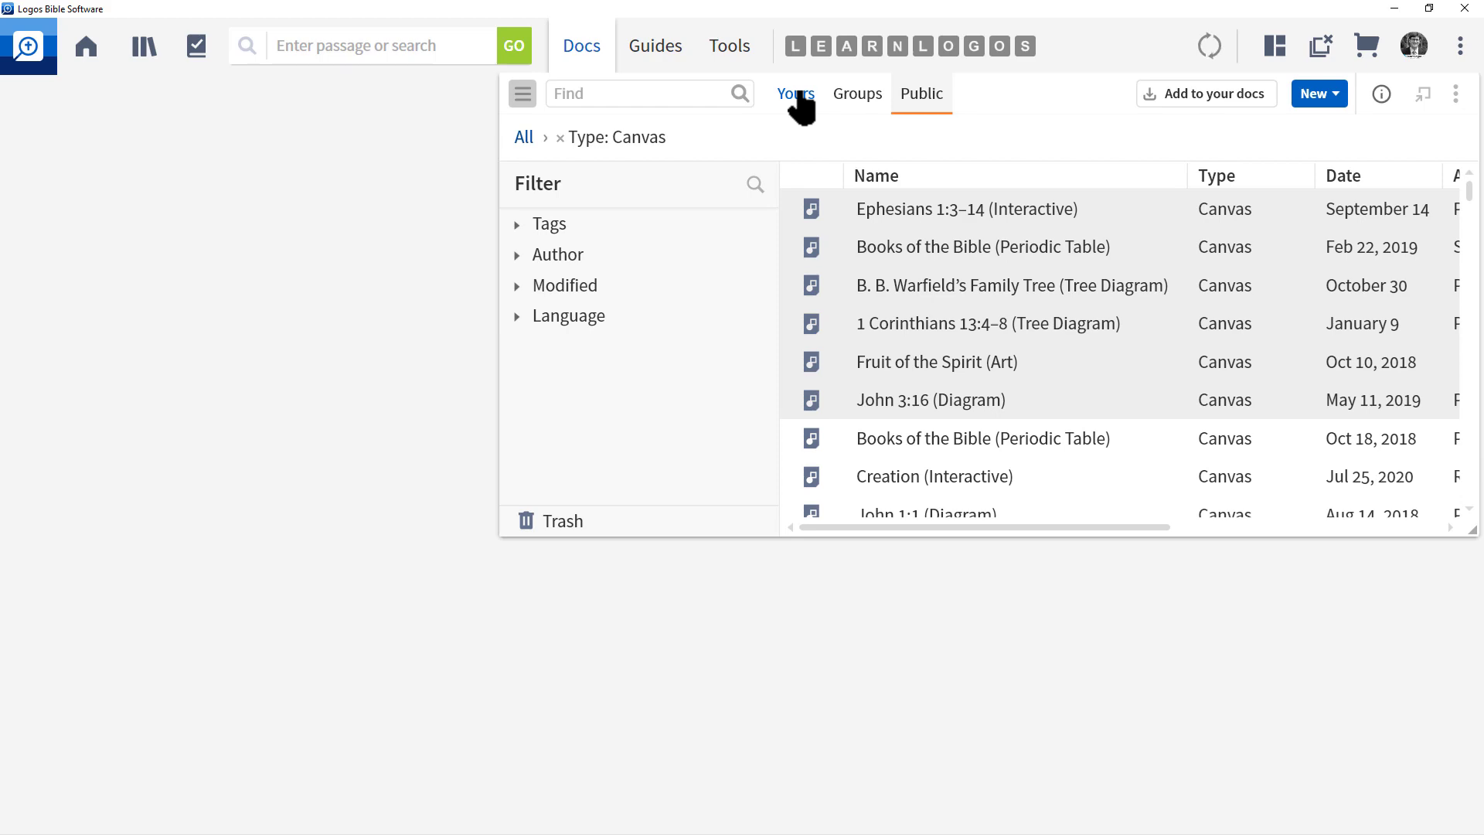
Open your John 3:16 (Diagram) (2) canvas at Fit Window zoom, then return to Docs.
{"action": "left_click", "coordinate": [796, 94]}
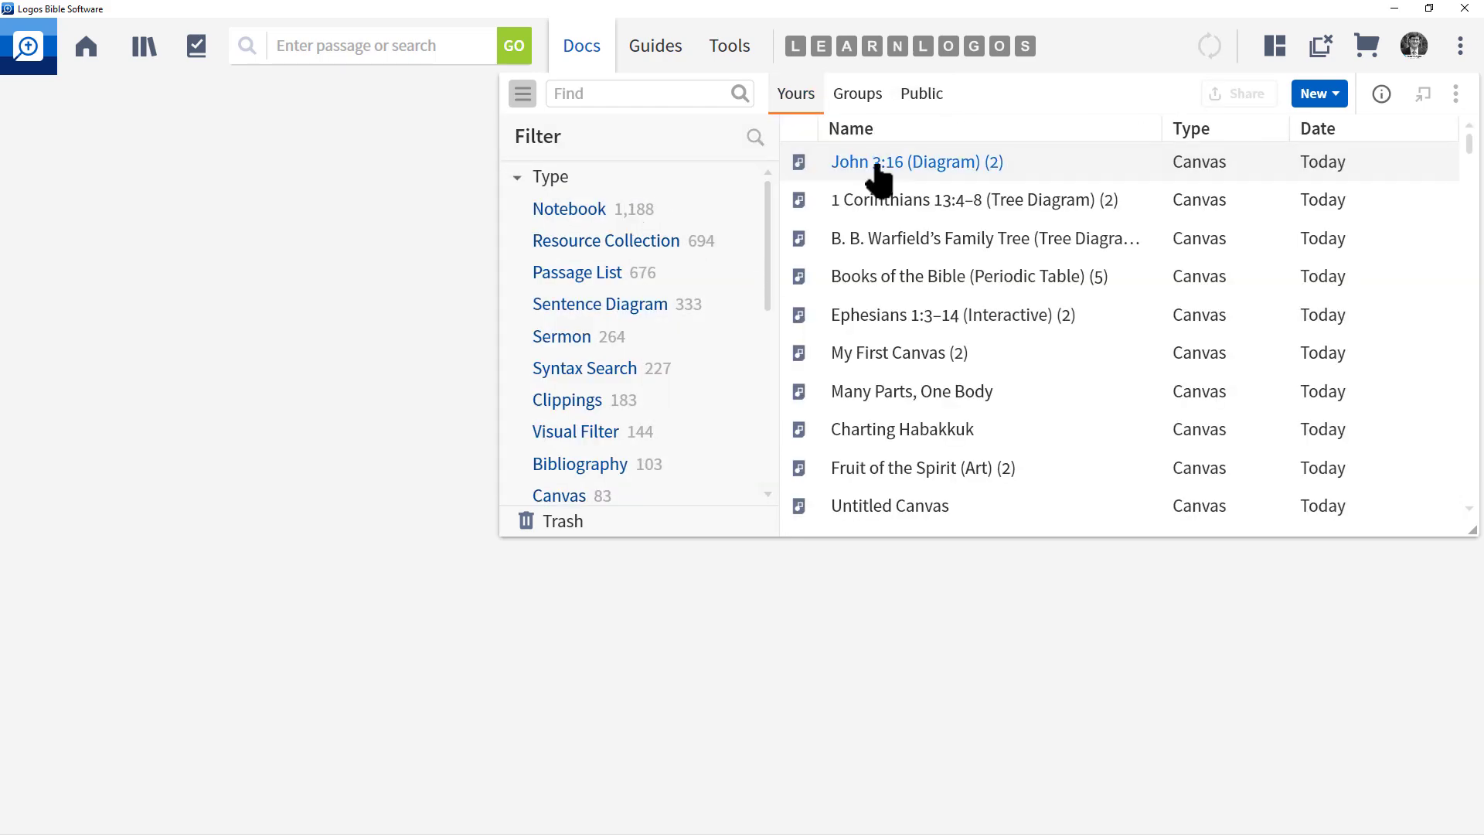
{"action": "left_click", "coordinate": [877, 164]}
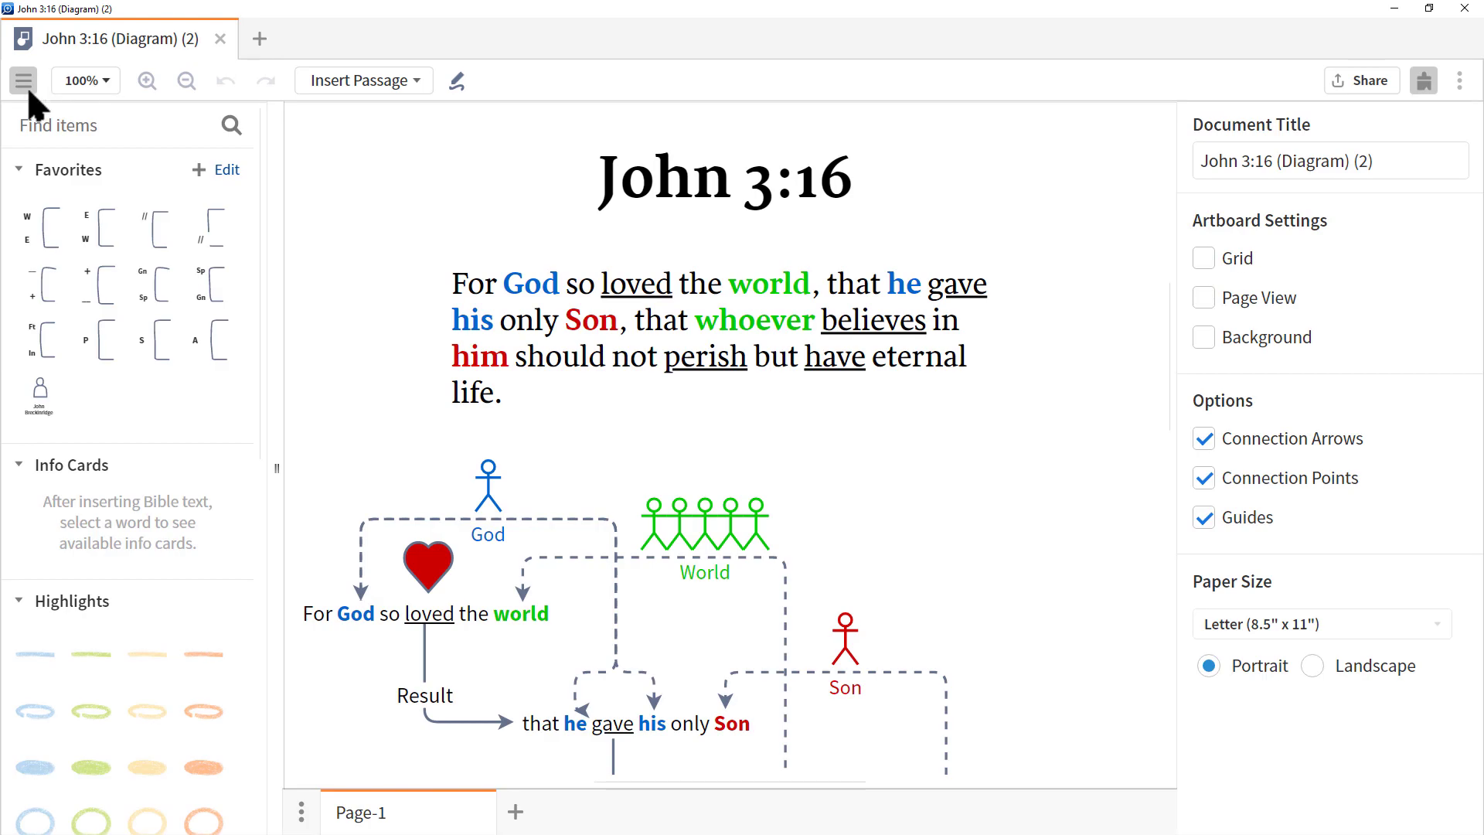
{"action": "left_click", "coordinate": [99, 79]}
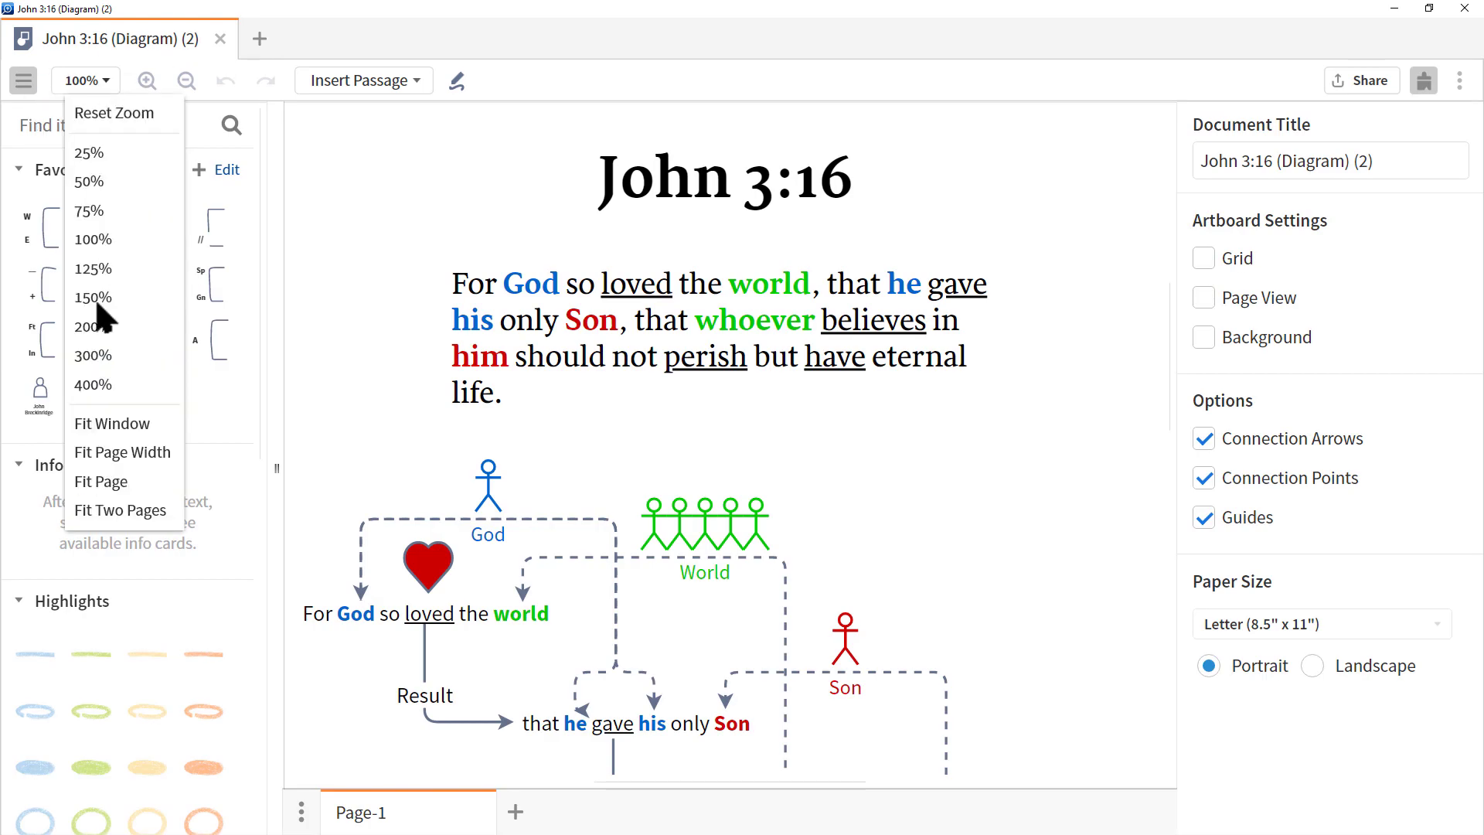
{"action": "left_click", "coordinate": [118, 419]}
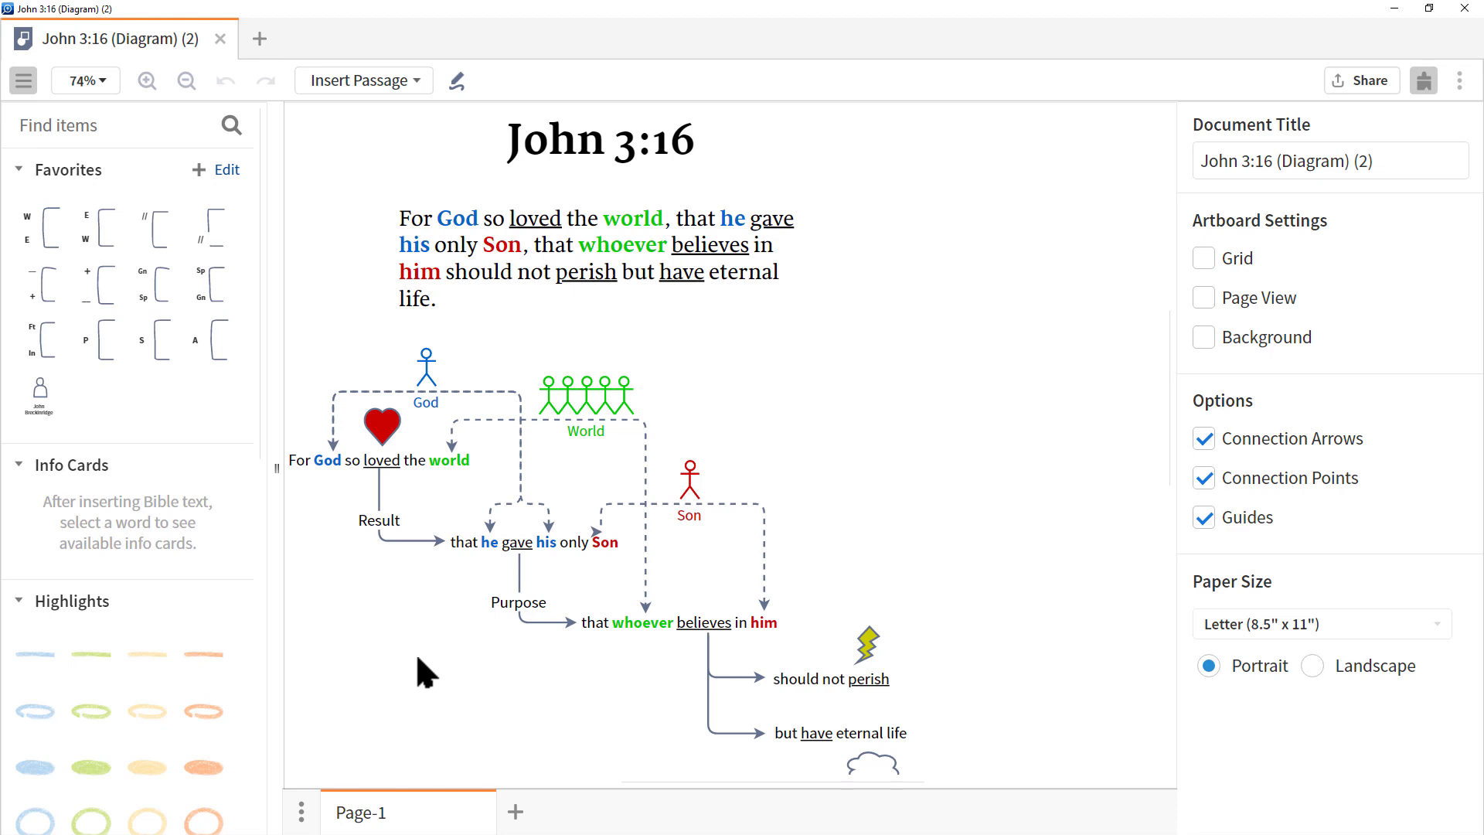
{"action": "left_click", "coordinate": [583, 39]}
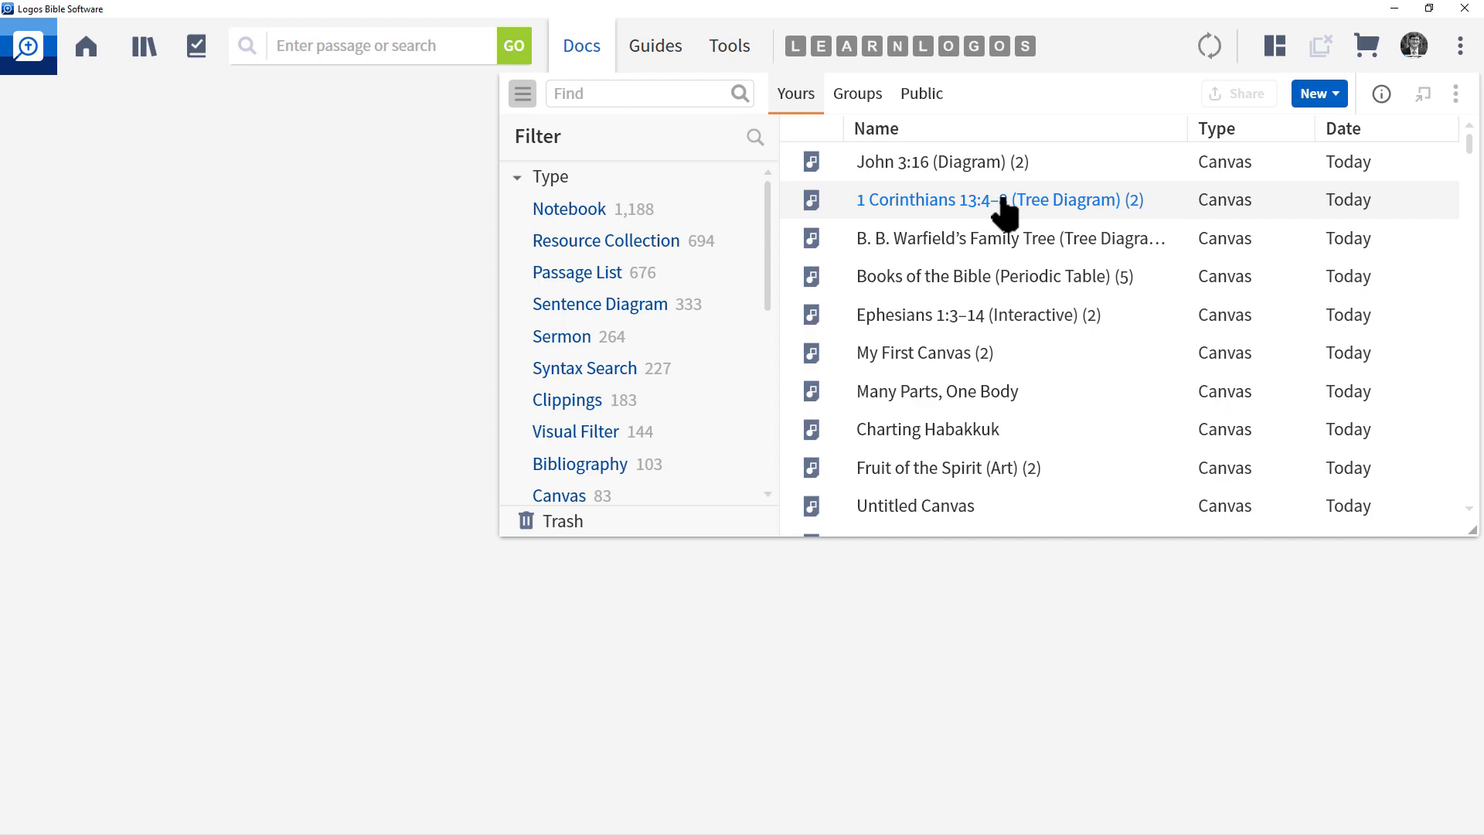
View the 1 Corinthians 13:4–8 (Tree Diagram) (2) canvas at Fit Window zoom, then close it.
{"action": "left_click", "coordinate": [1002, 203]}
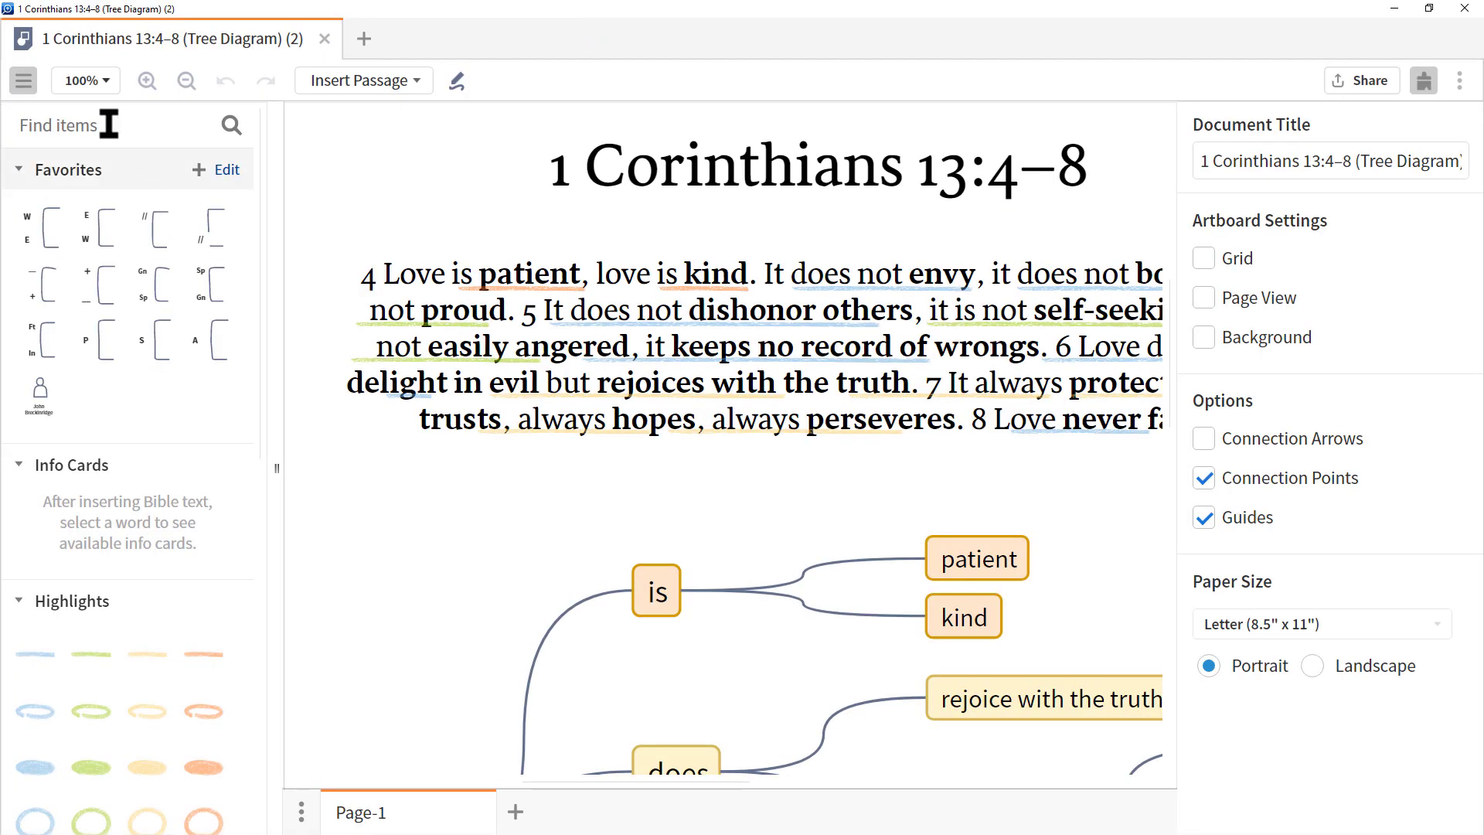
{"action": "left_click", "coordinate": [103, 81]}
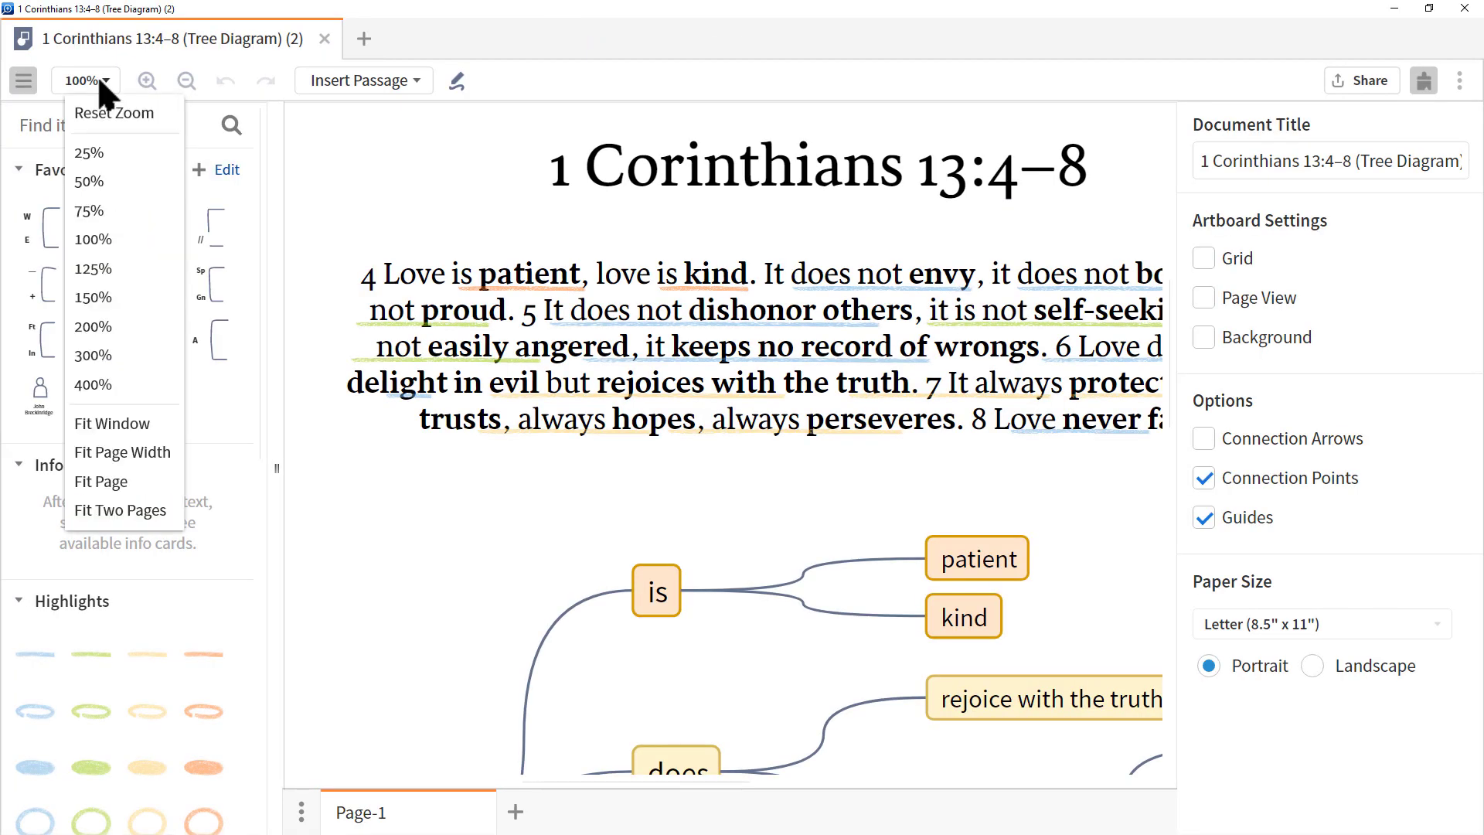
{"action": "left_click", "coordinate": [113, 425]}
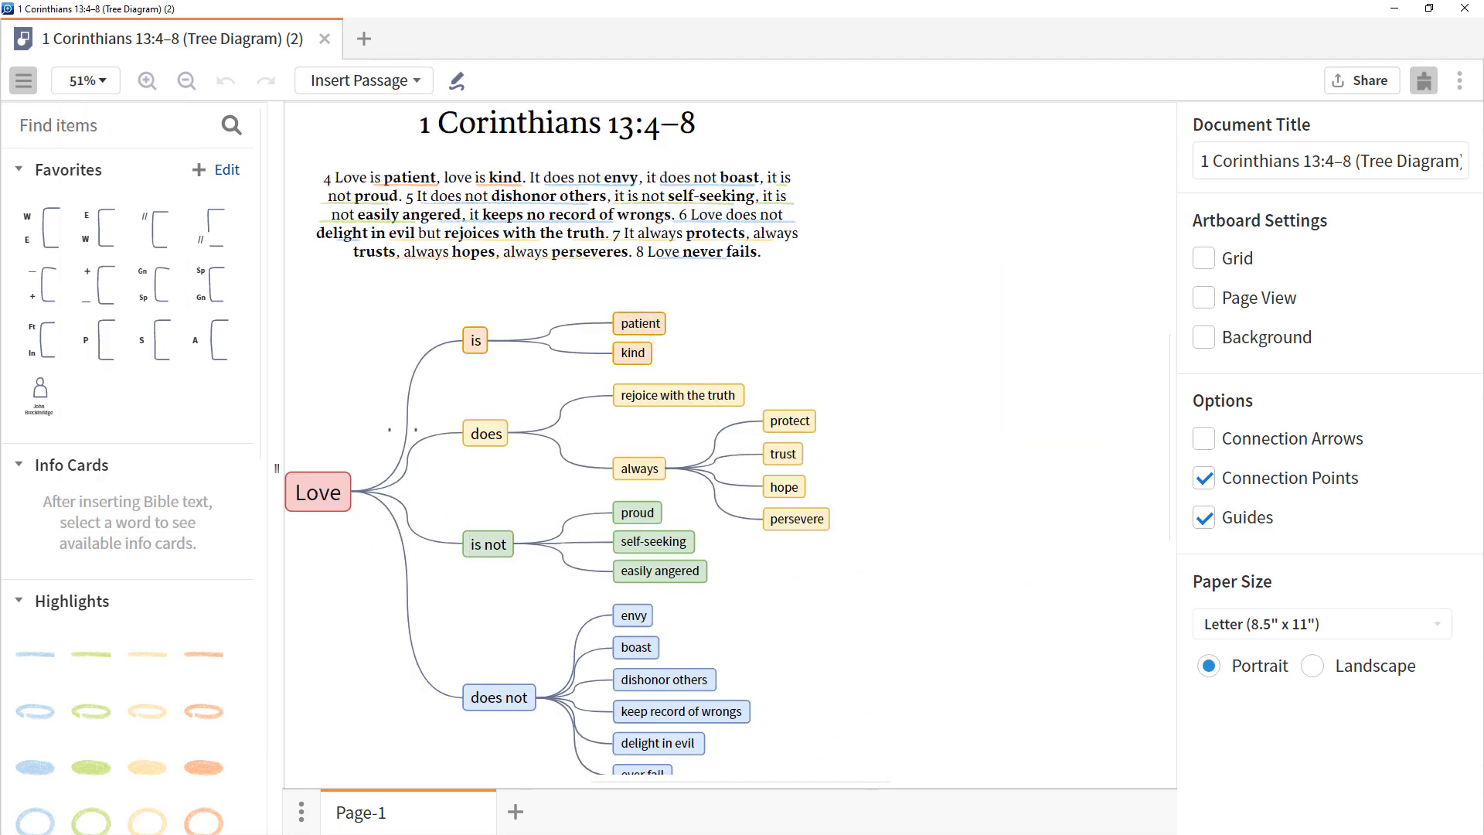
{"action": "left_click", "coordinate": [1464, 9]}
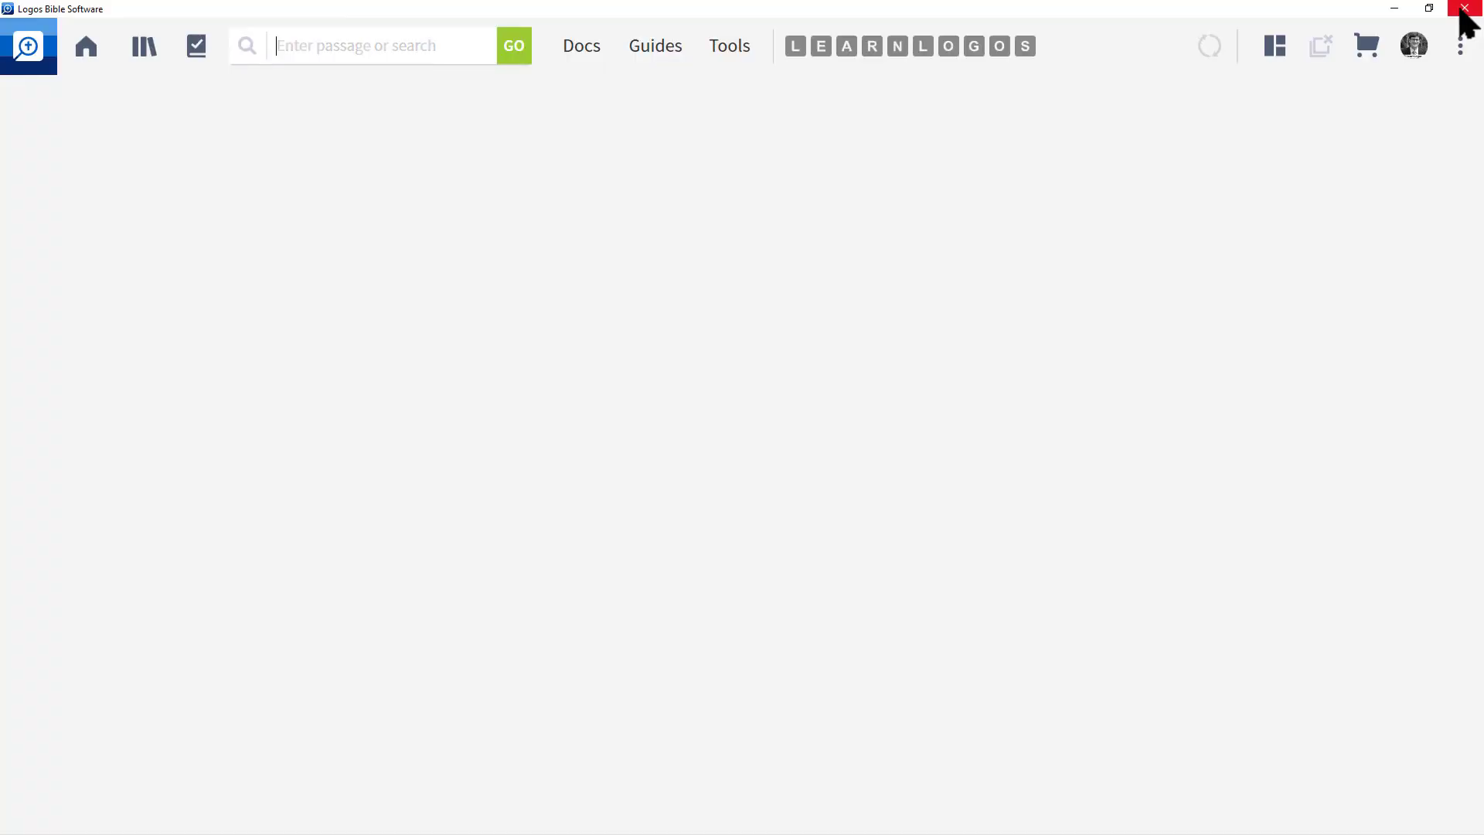
View B. B. Warfield's Family Tree (Tree Diagram) (3) from Docs at Fit Window, close it, and return to Docs.
{"action": "left_click", "coordinate": [589, 51]}
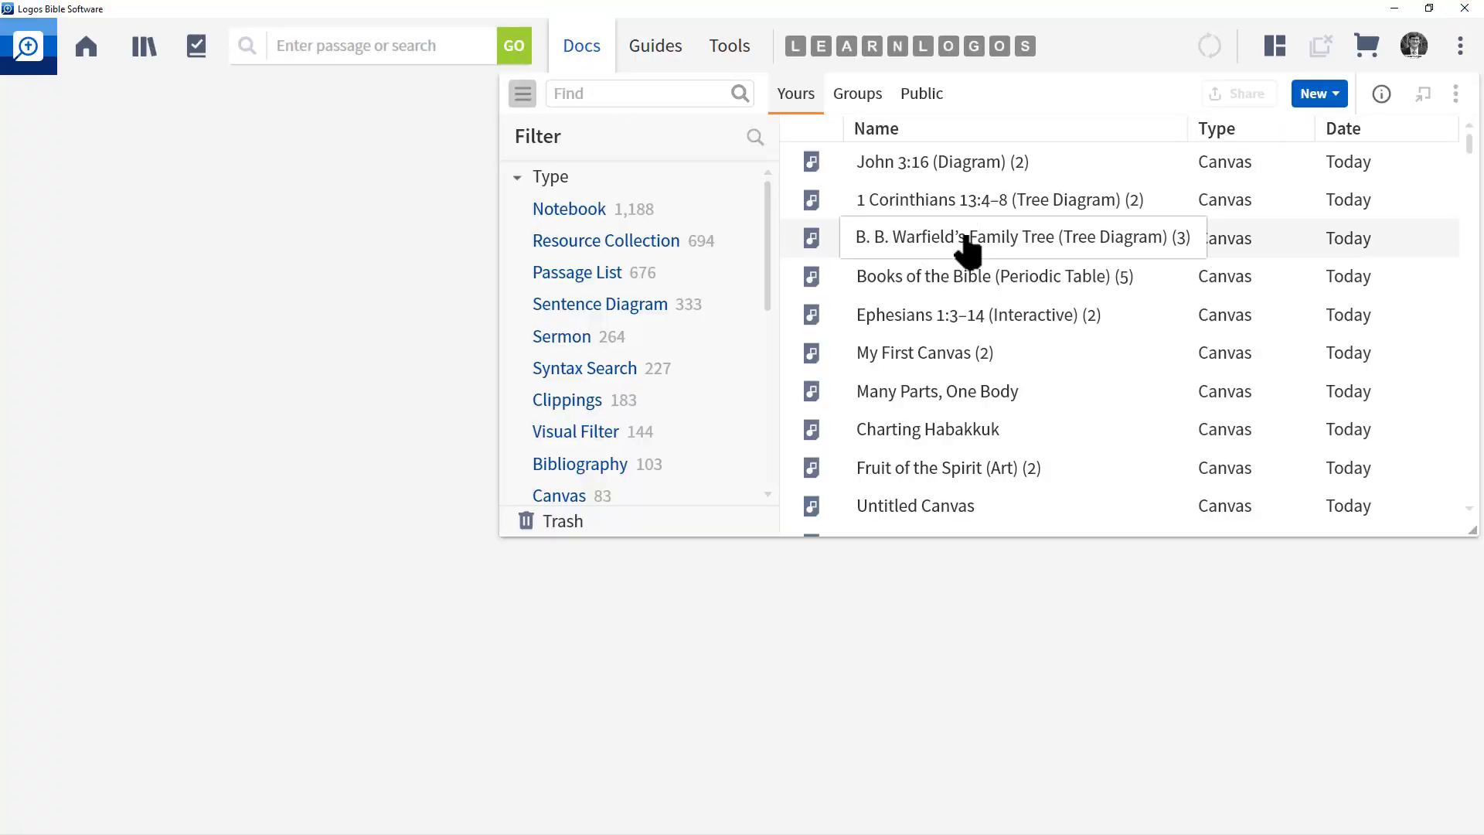
{"action": "left_click", "coordinate": [1000, 245]}
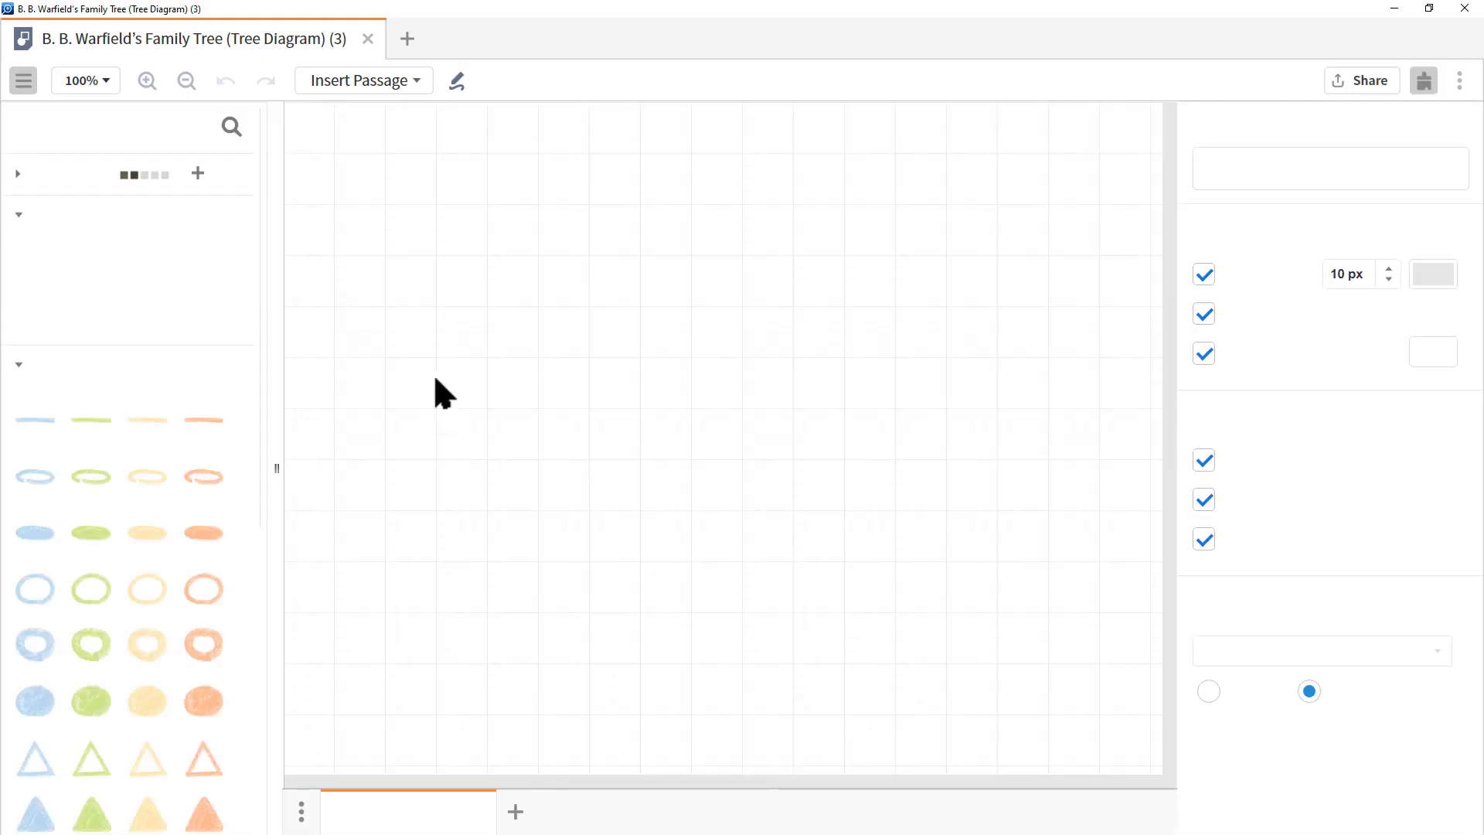
{"action": "left_click", "coordinate": [89, 81]}
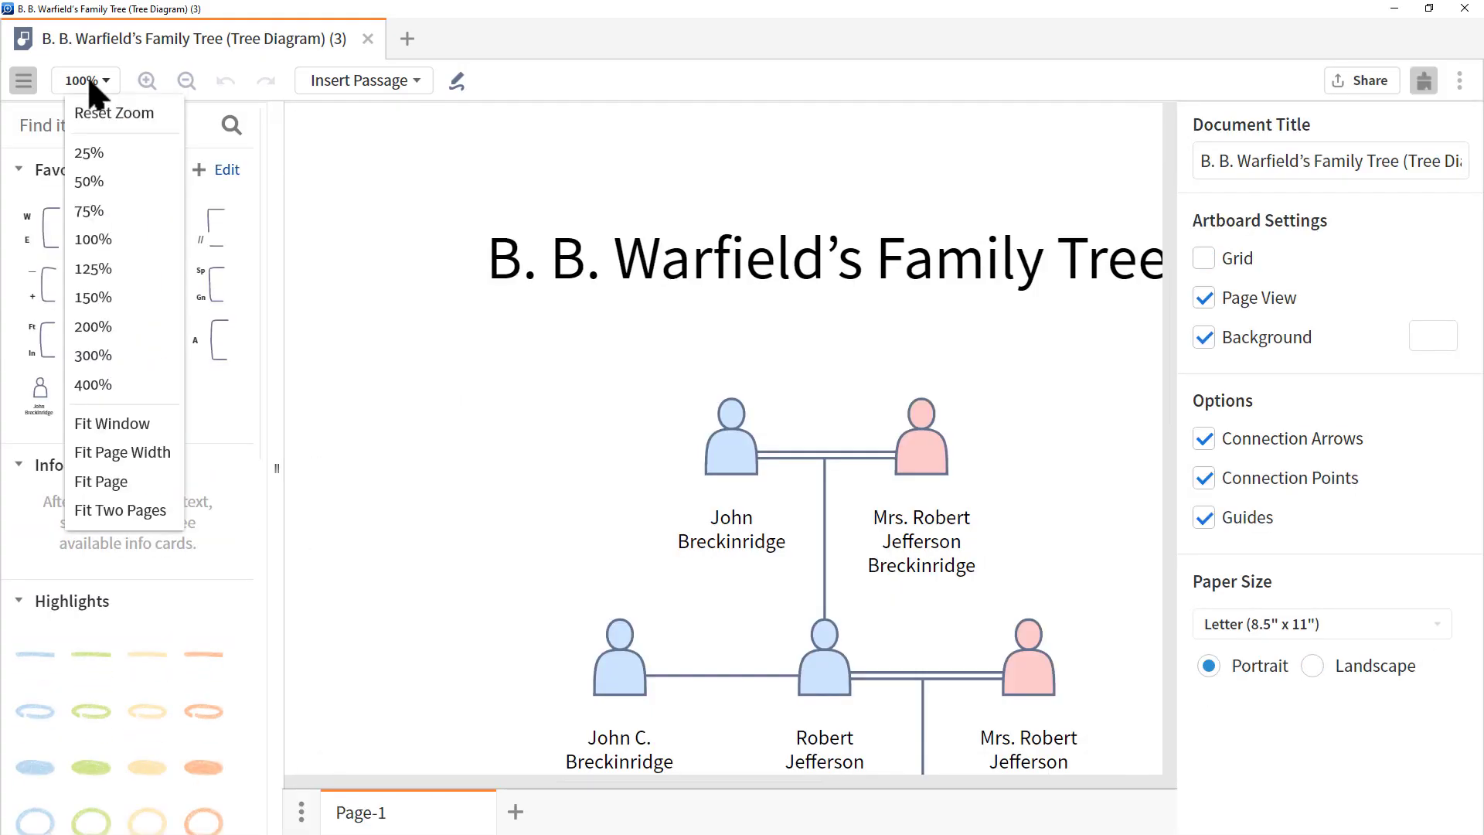
{"action": "left_click", "coordinate": [104, 423]}
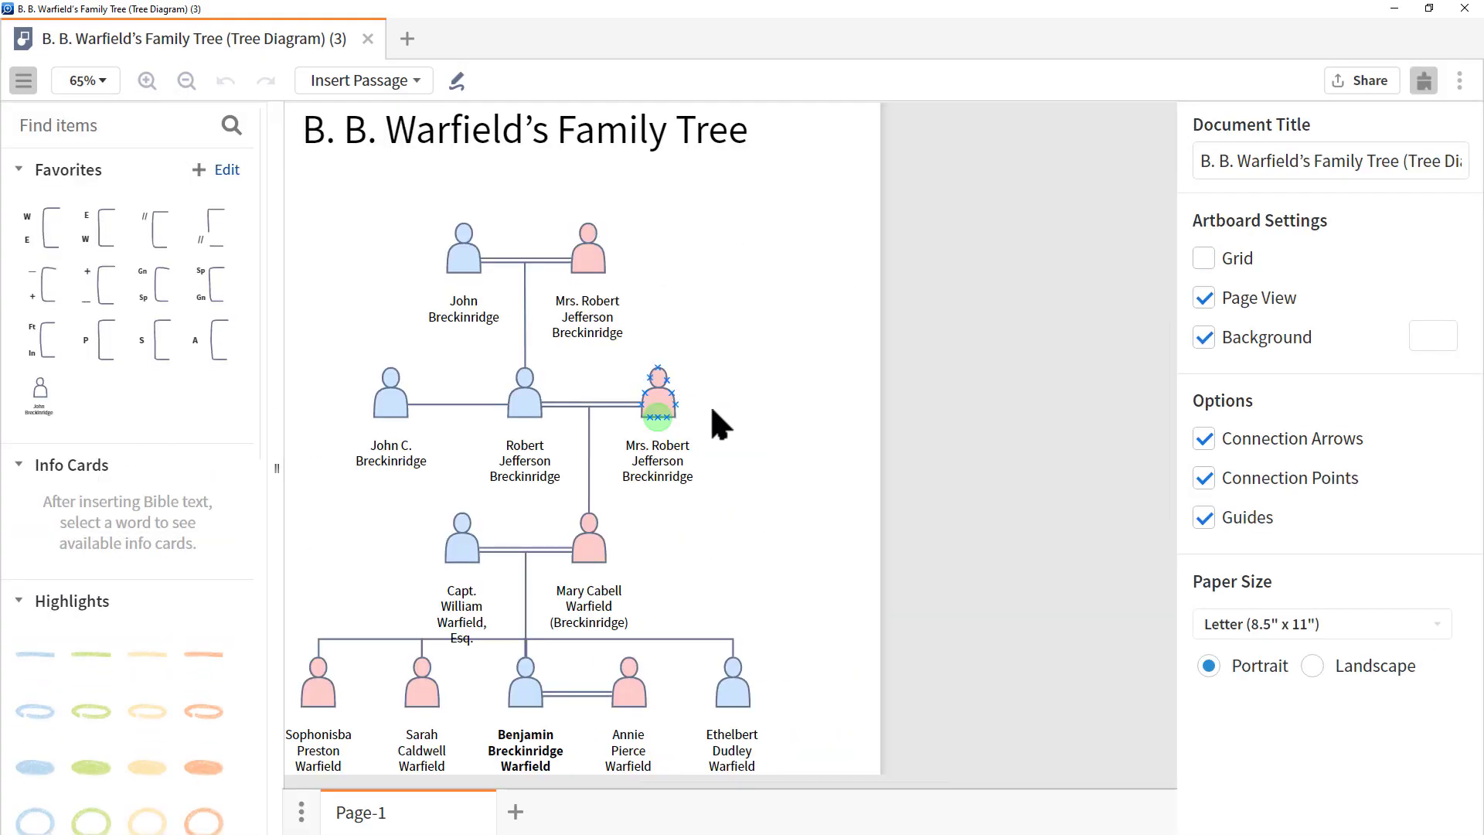
{"action": "left_click", "coordinate": [1465, 9]}
{"action": "left_click", "coordinate": [591, 58]}
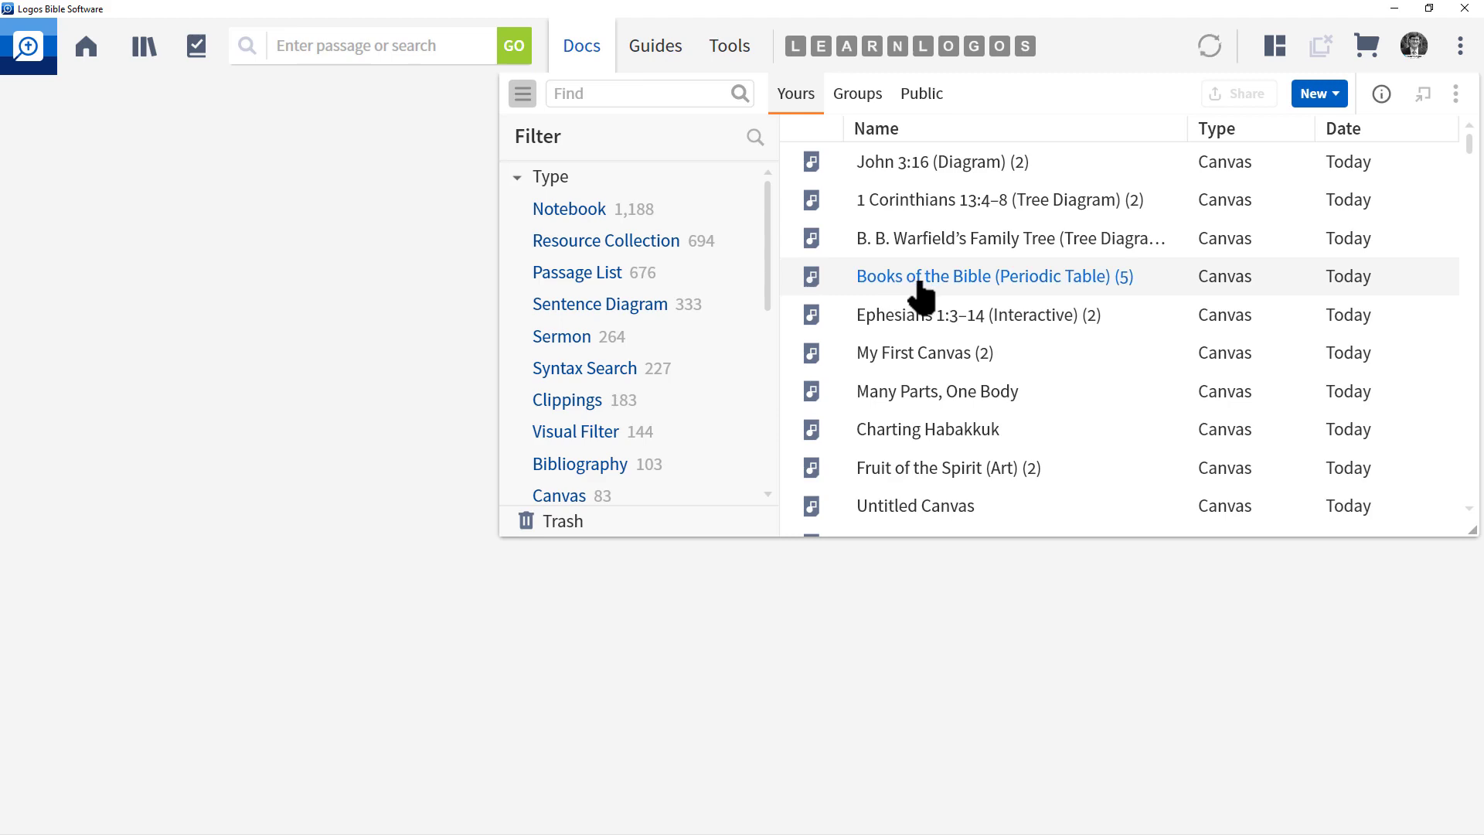
Open Books of the Bible (Periodic Table) (5) from Docs and fit the whole table at 34% zoom.
{"action": "left_click", "coordinate": [965, 277]}
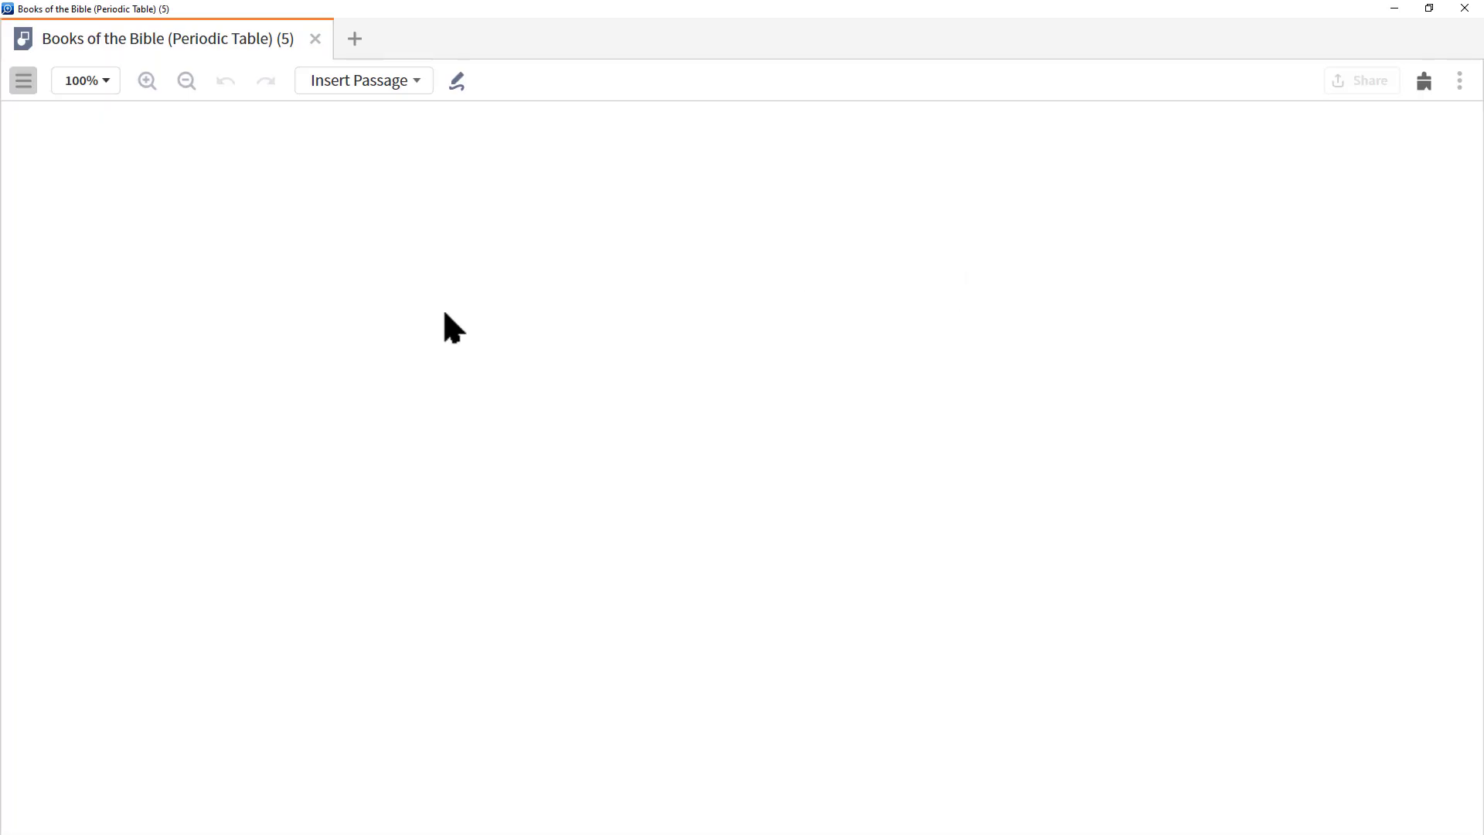
{"action": "left_click", "coordinate": [102, 80]}
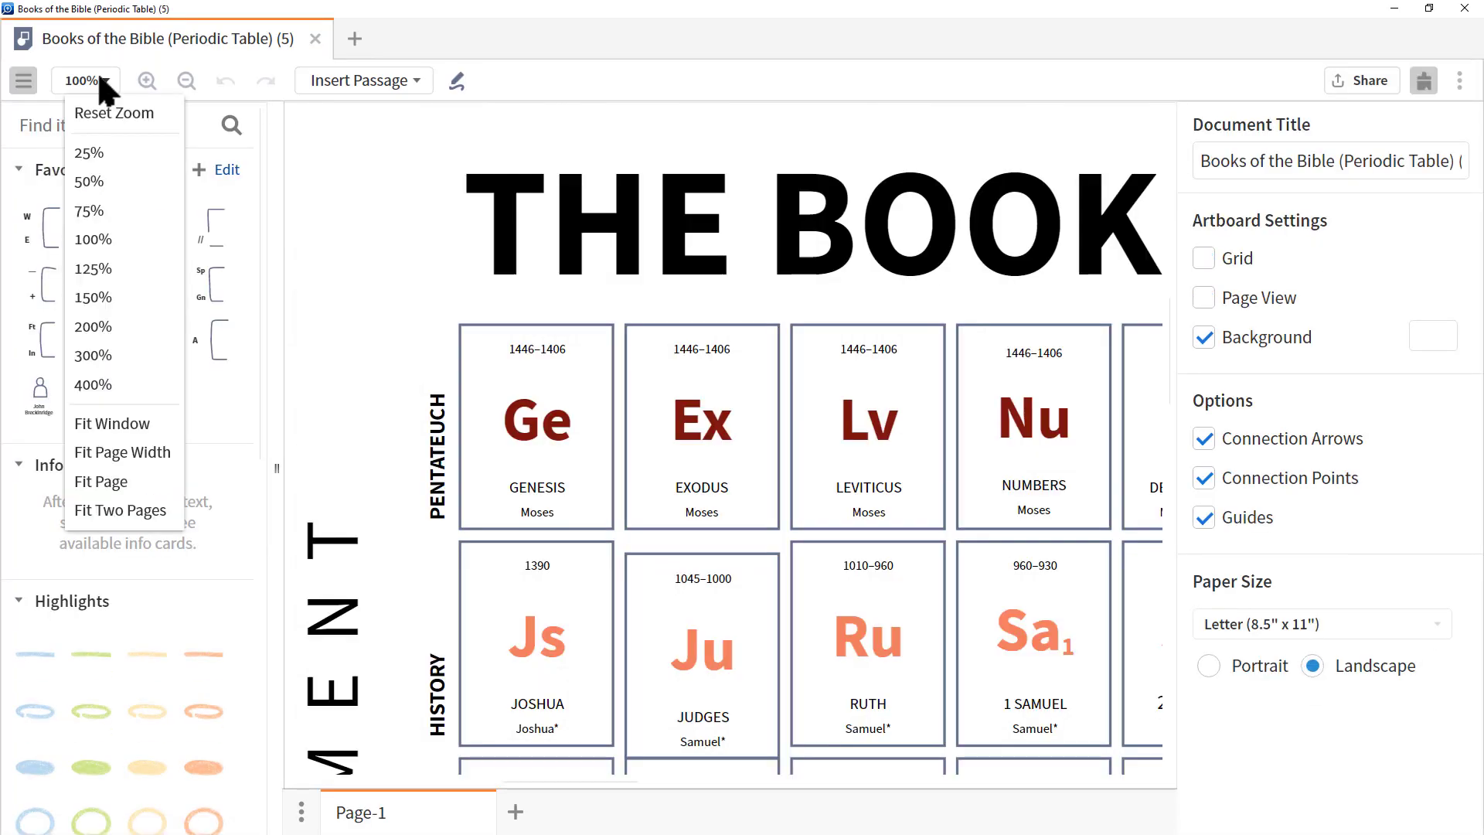
{"action": "left_click", "coordinate": [101, 424]}
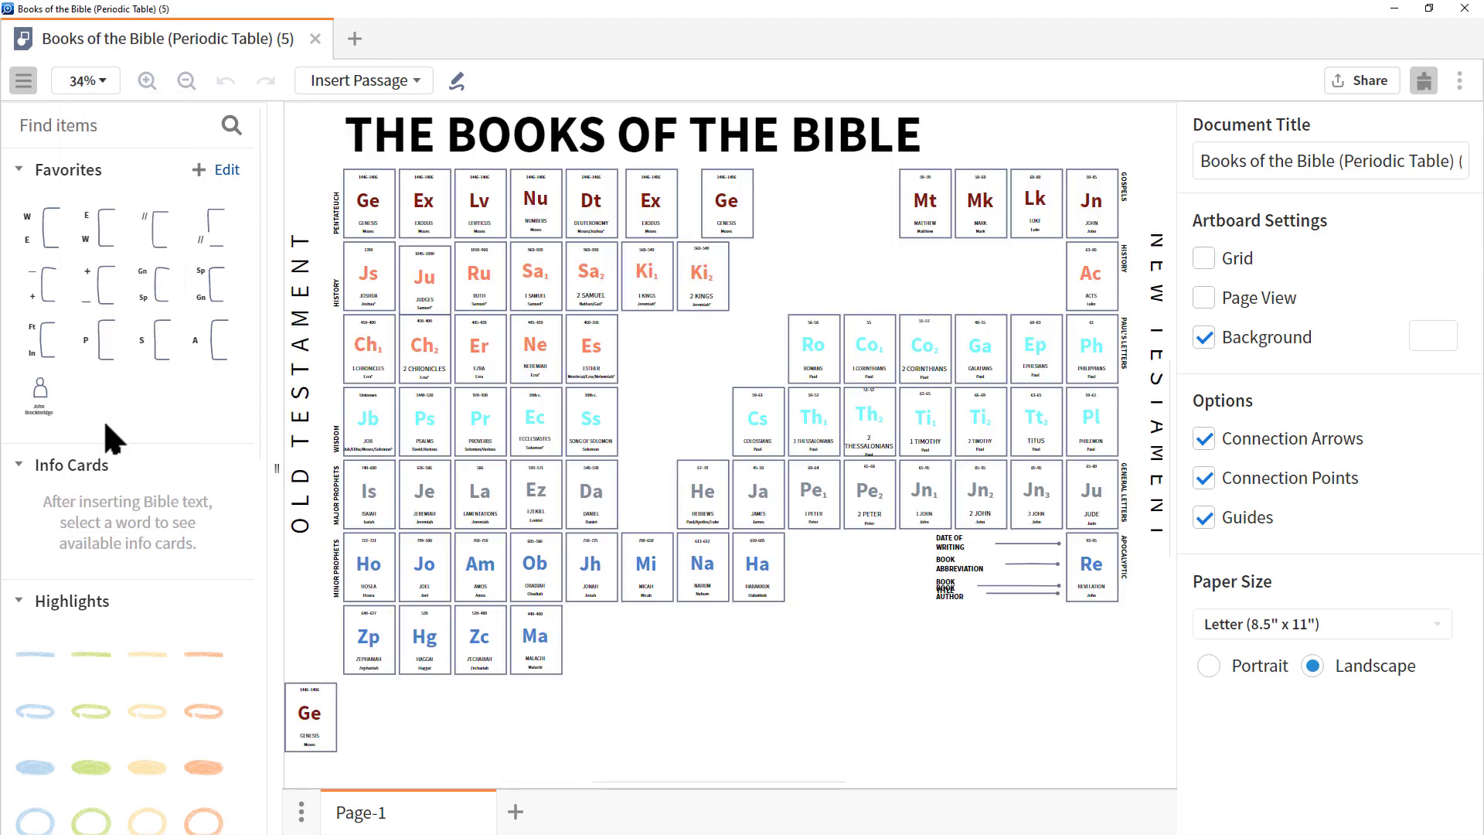